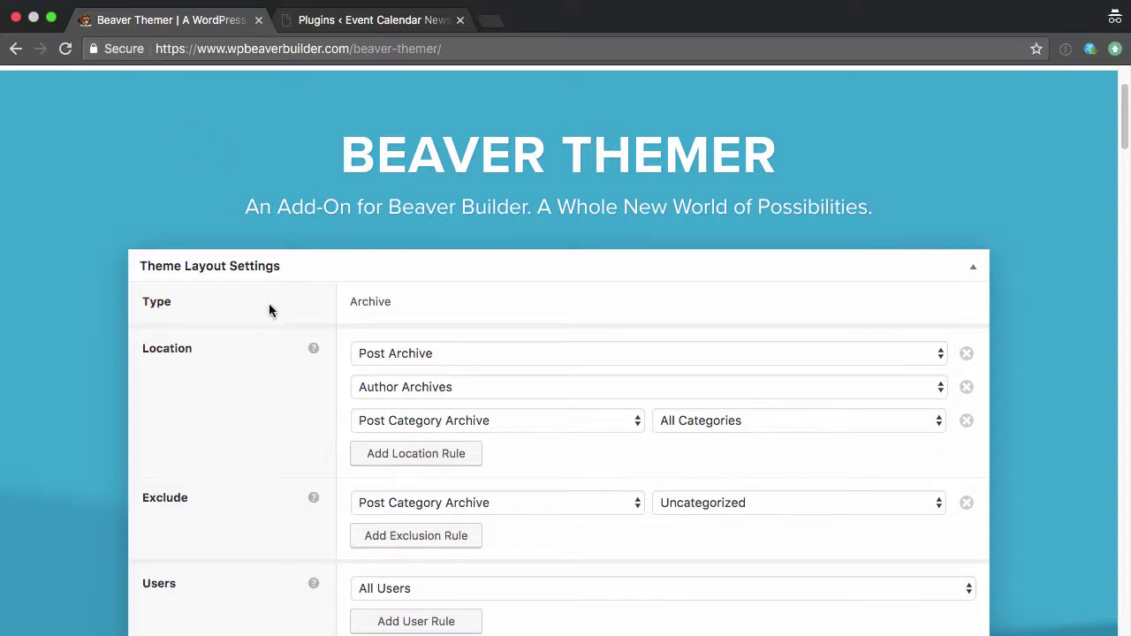
Scroll through the Beaver Themer product page to the bottom and back to its introduction
scroll(269, 304, up, 3)
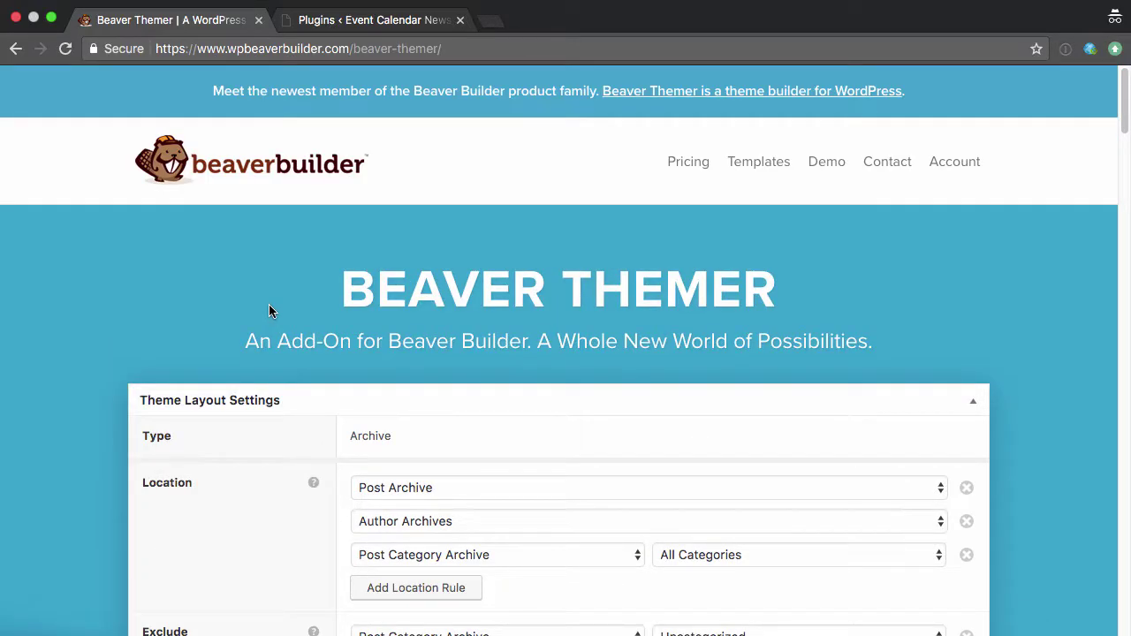
scroll(270, 305, down, 1)
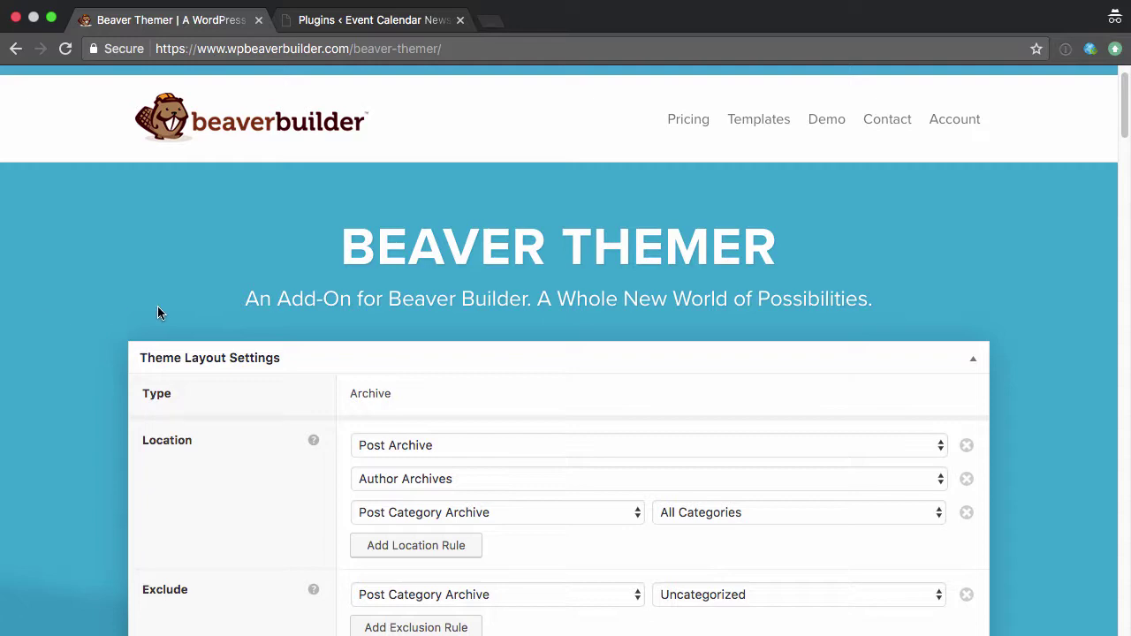
scroll(138, 297, down, 3)
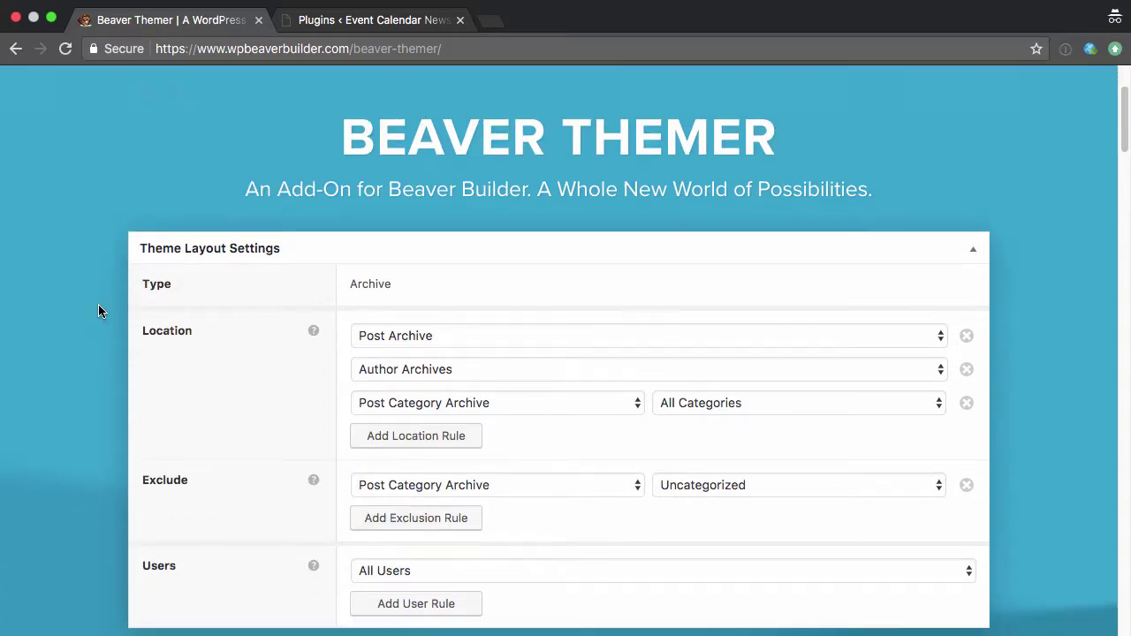
scroll(98, 304, down, 10)
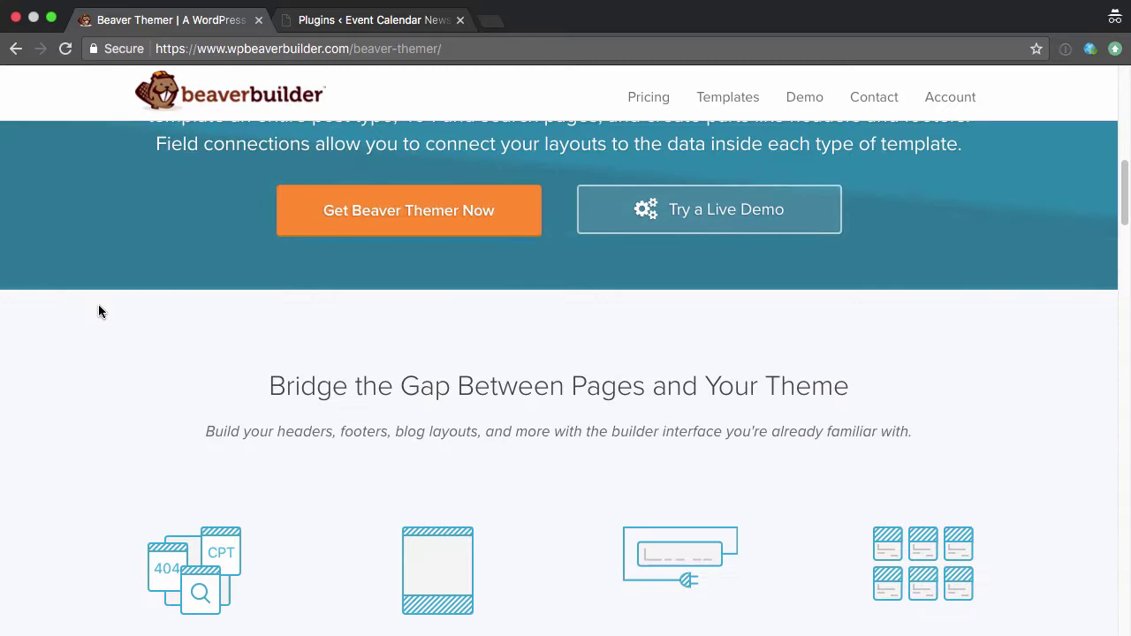
scroll(98, 309, down, 6)
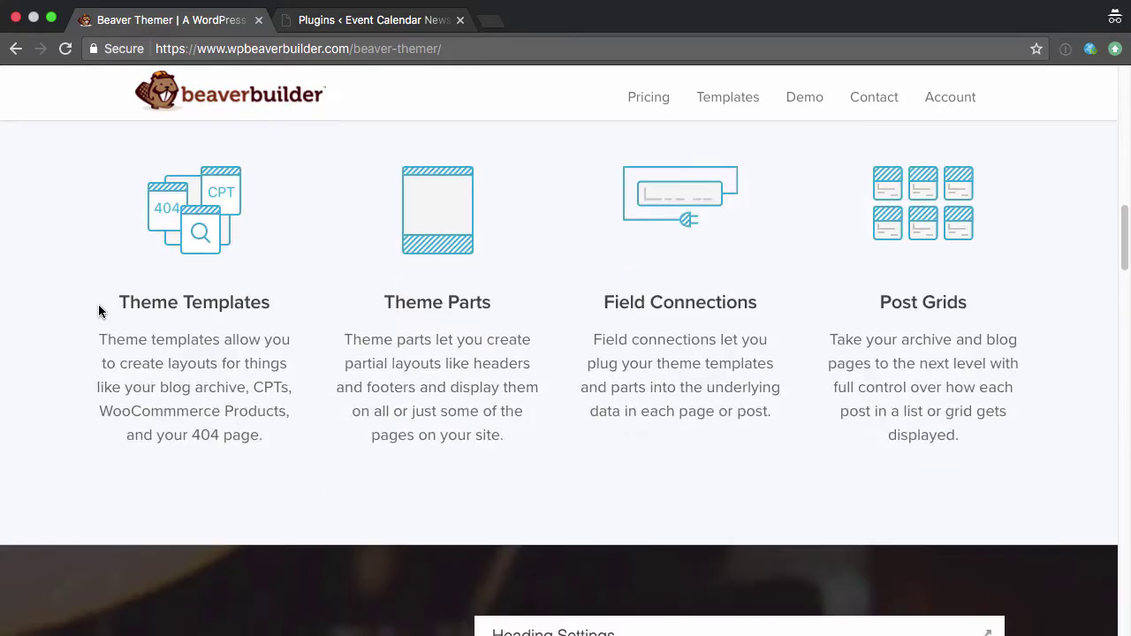
scroll(98, 303, down, 10)
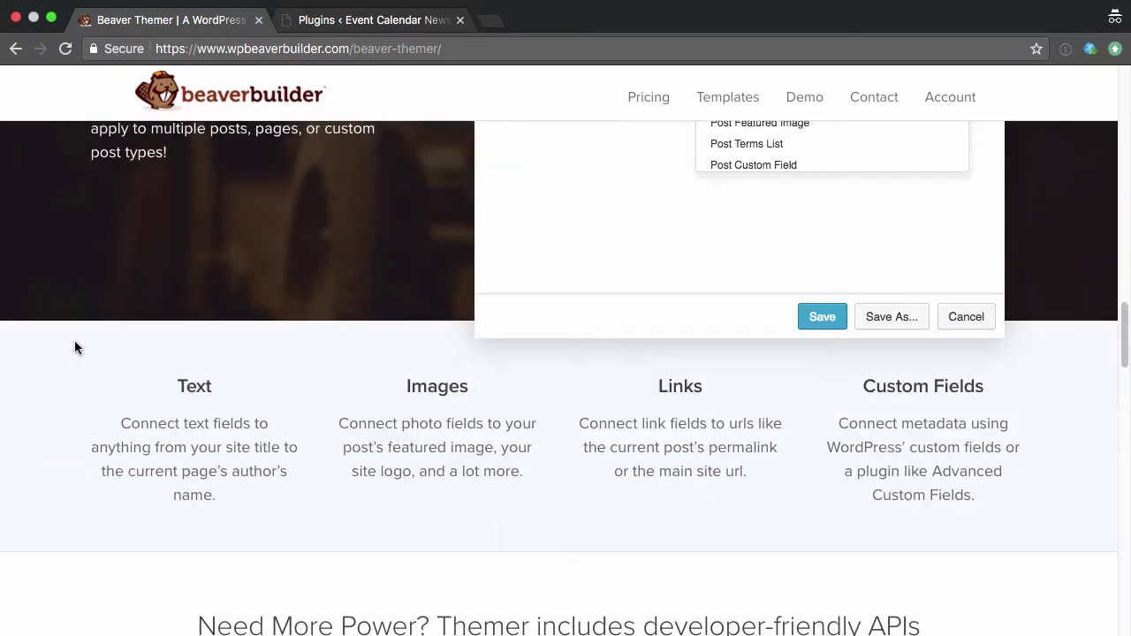
scroll(75, 348, down, 6)
scroll(75, 348, up, 8)
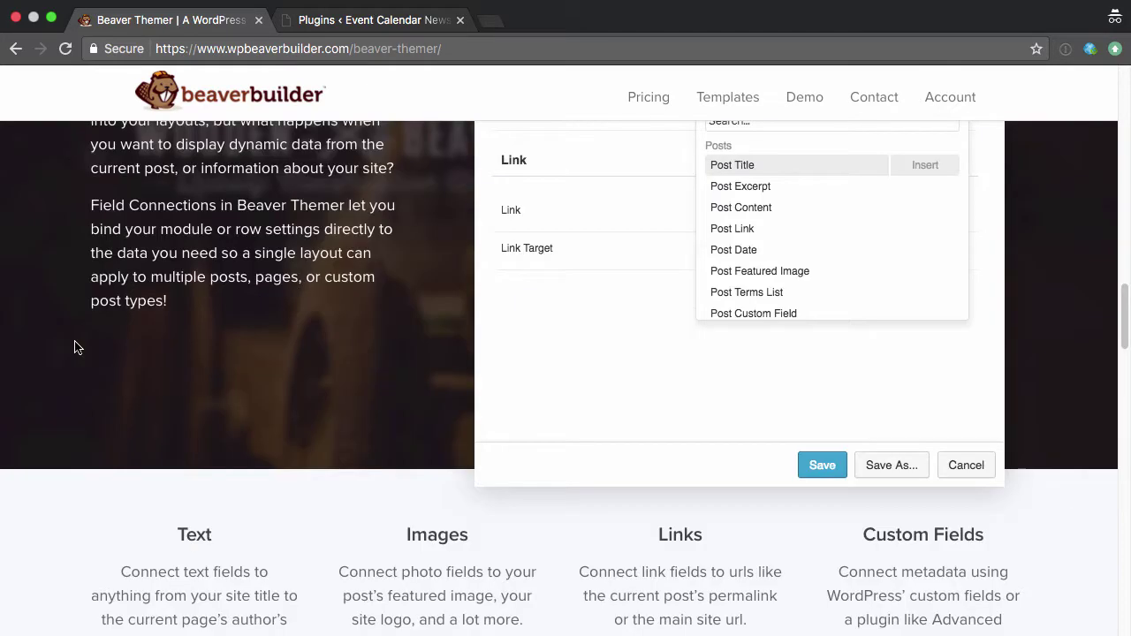
scroll(74, 347, up, 3)
scroll(74, 347, up, 3)
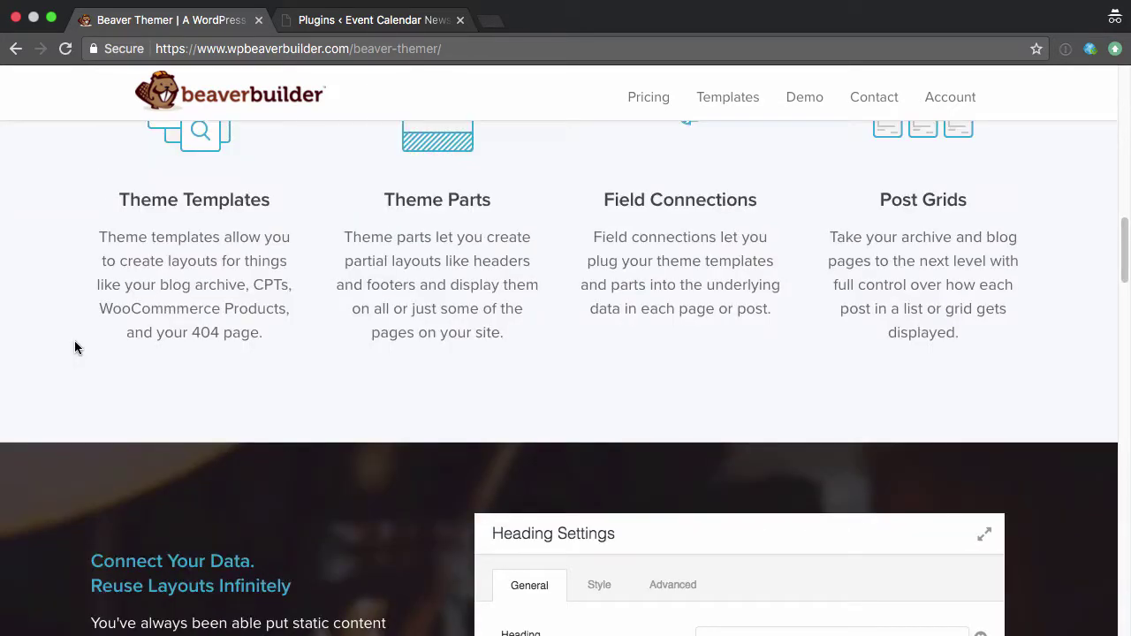
scroll(74, 348, down, 6)
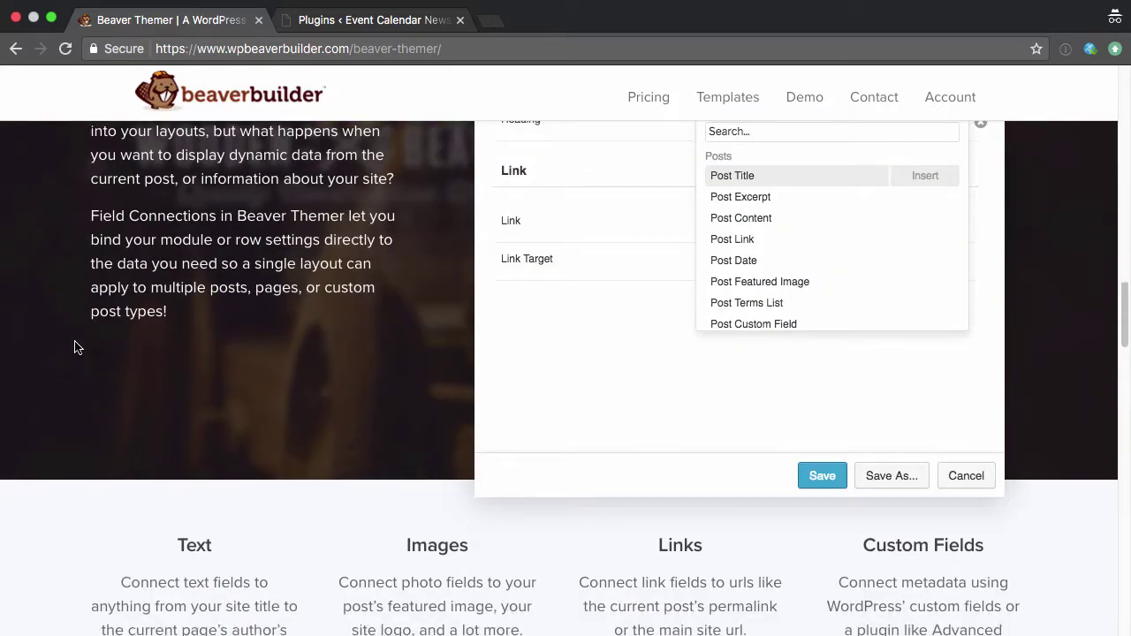
scroll(74, 347, down, 6)
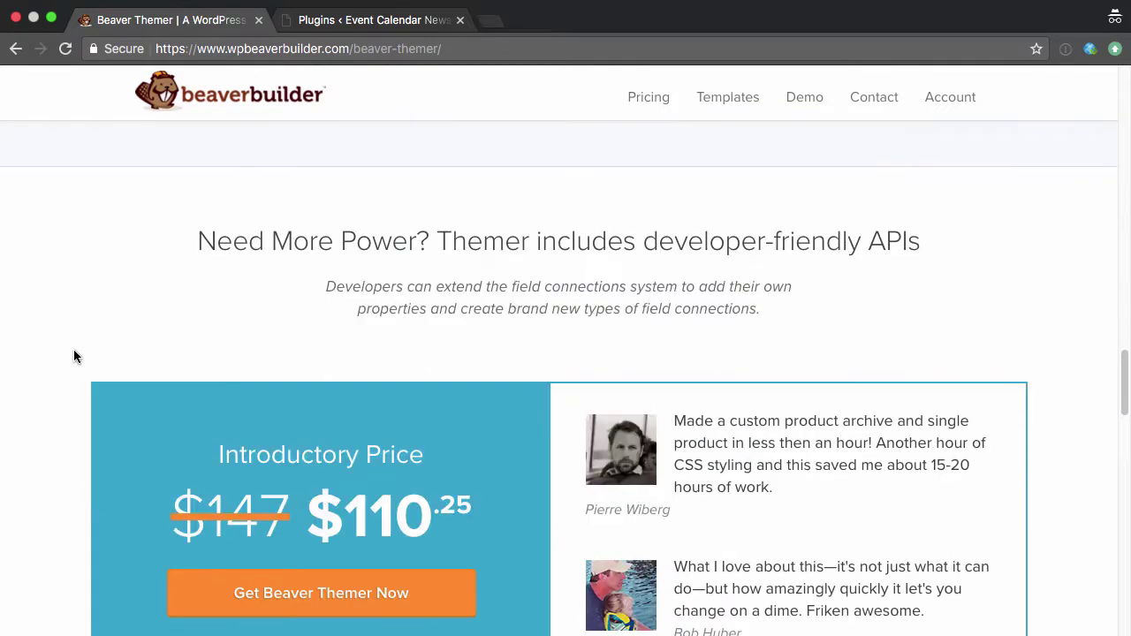
scroll(73, 356, down, 1)
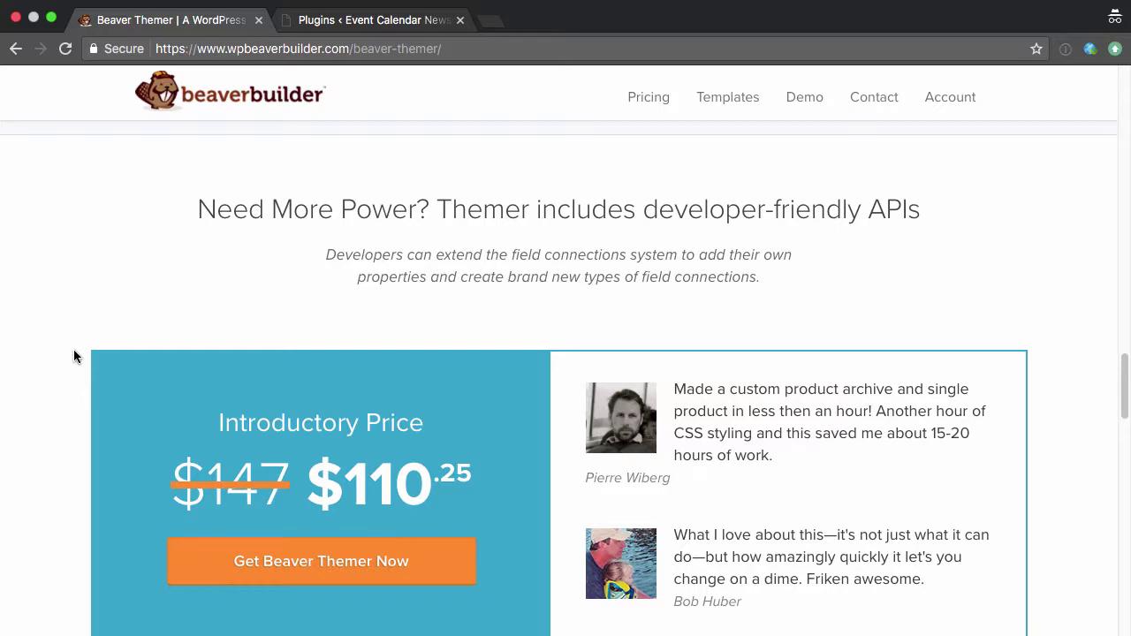
scroll(74, 356, down, 5)
scroll(76, 356, down, 5)
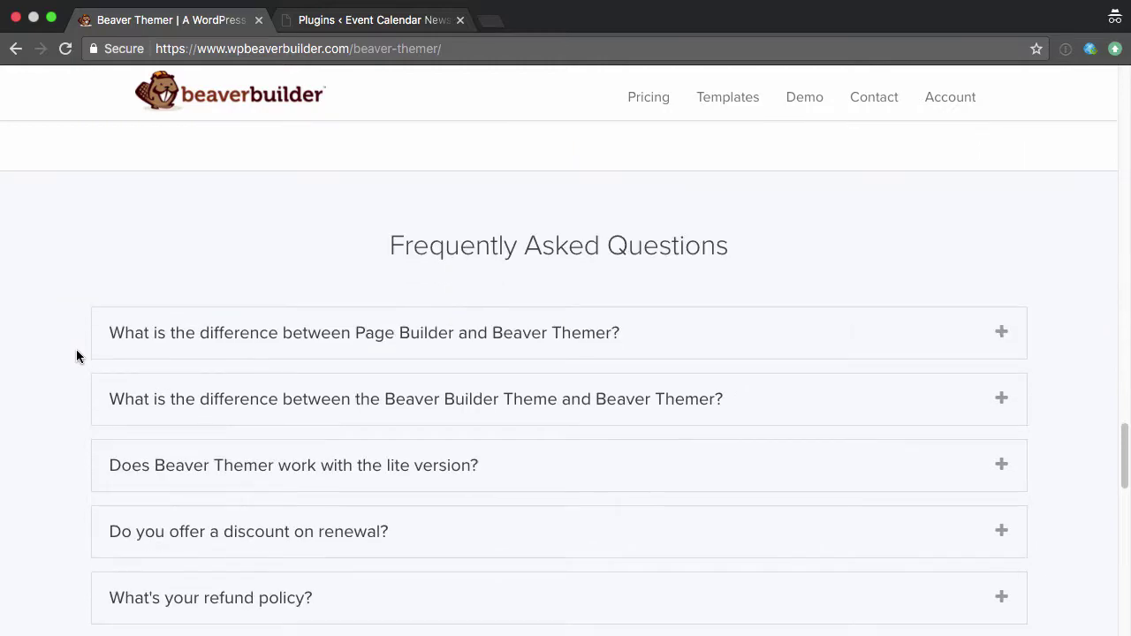
scroll(76, 357, up, 20)
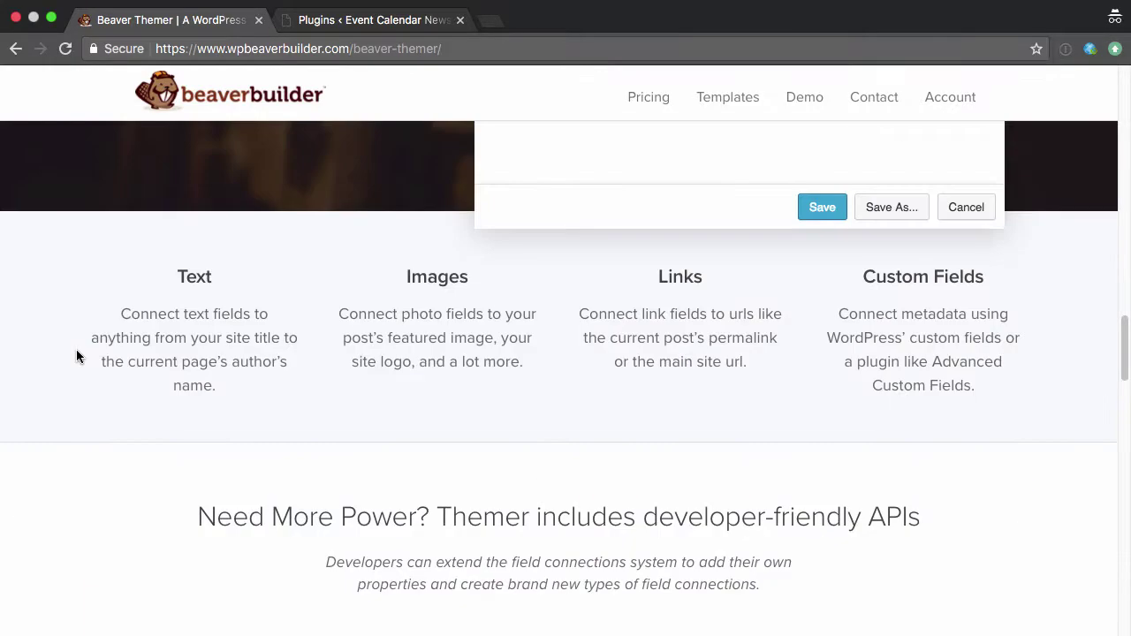
scroll(76, 356, up, 15)
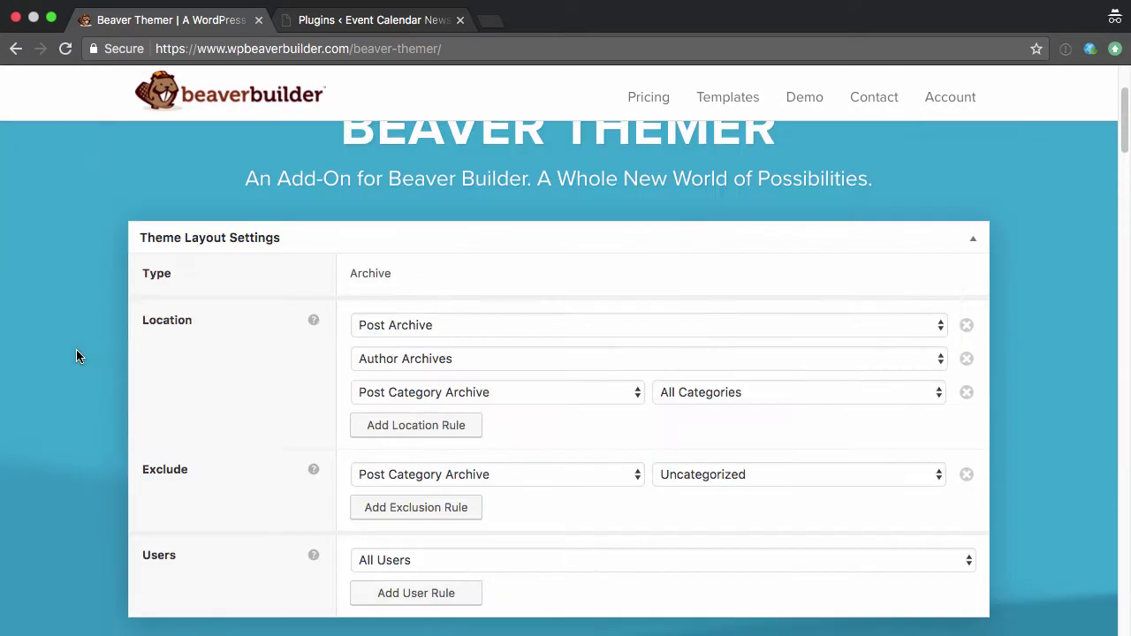
scroll(76, 356, up, 3)
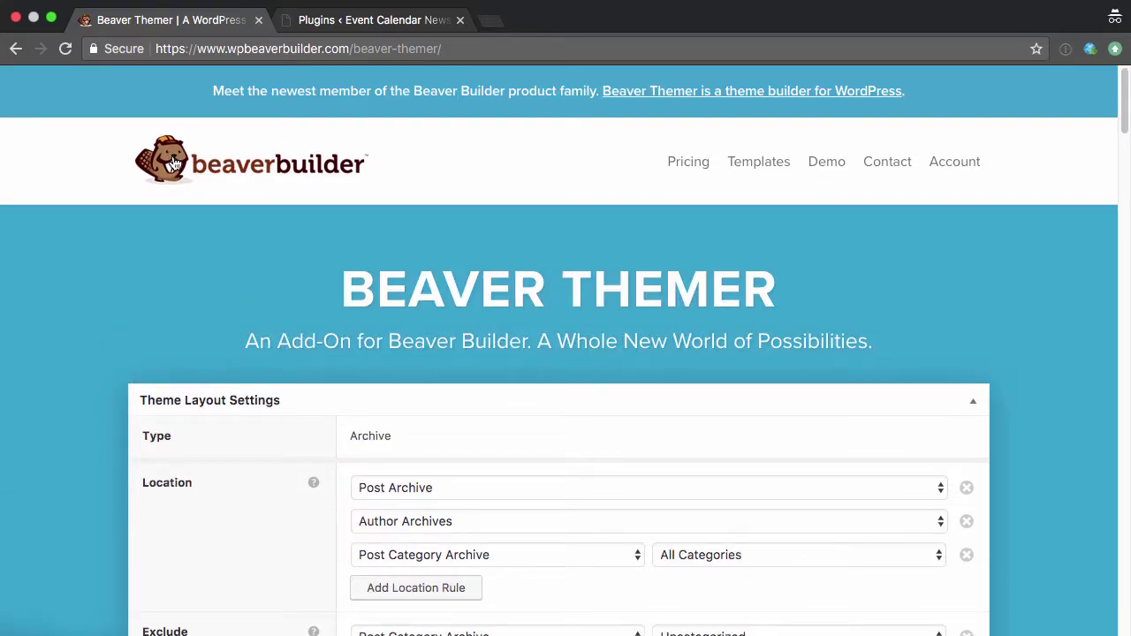
From the WordPress Plugins page, go to Builder's Theme Layouts and start a new layout
click(341, 25)
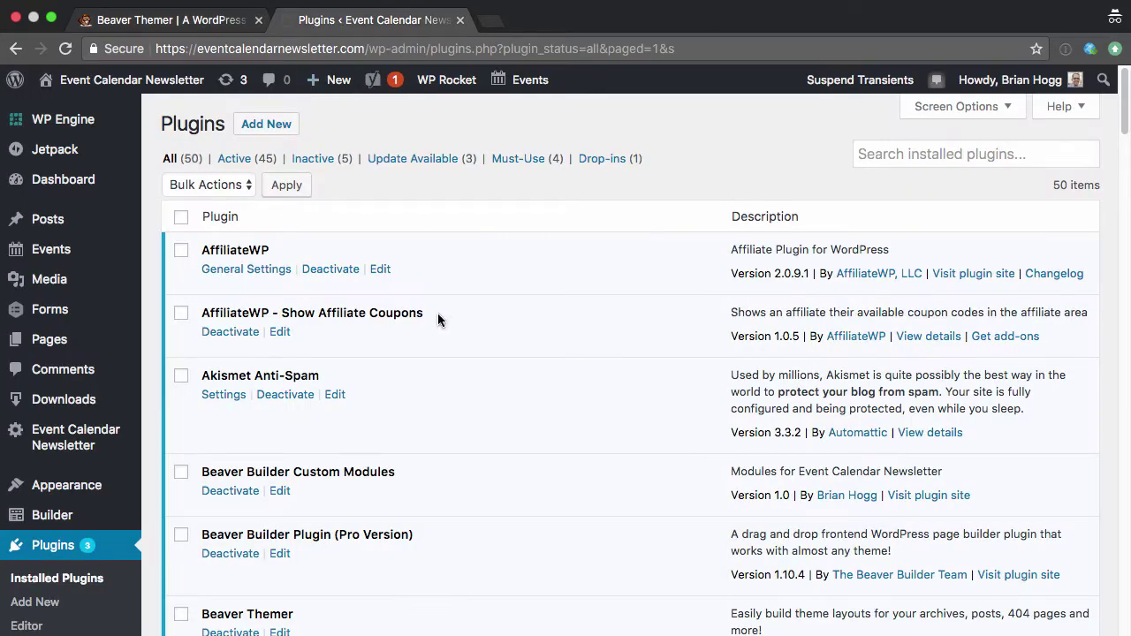
scroll(417, 389, down, 1)
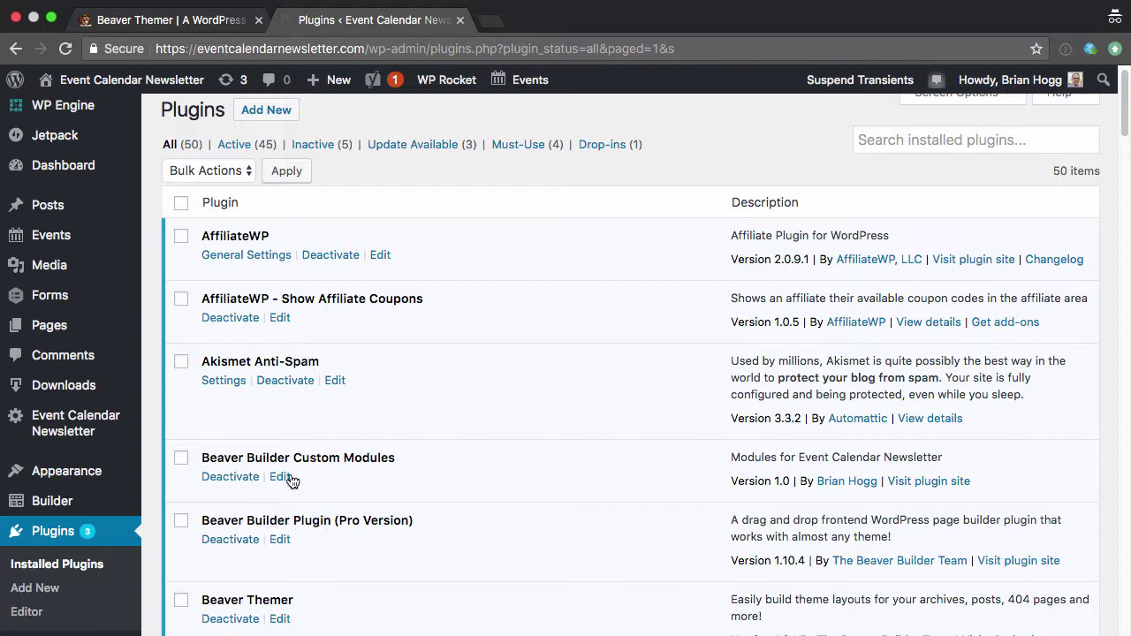
scroll(295, 500, down, 2)
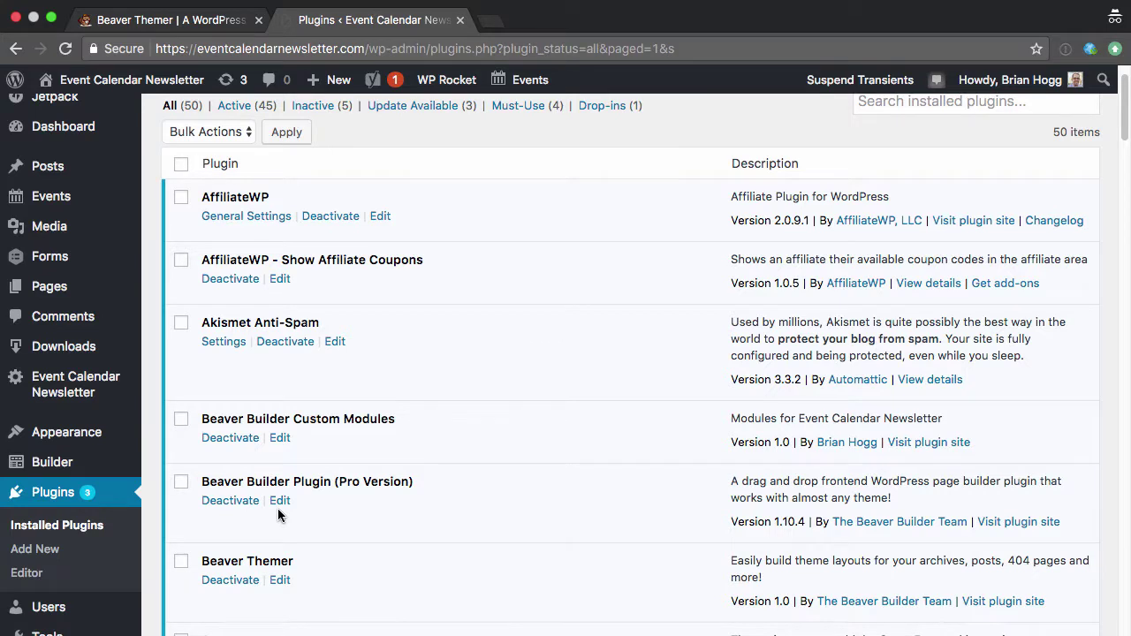
scroll(277, 515, down, 1)
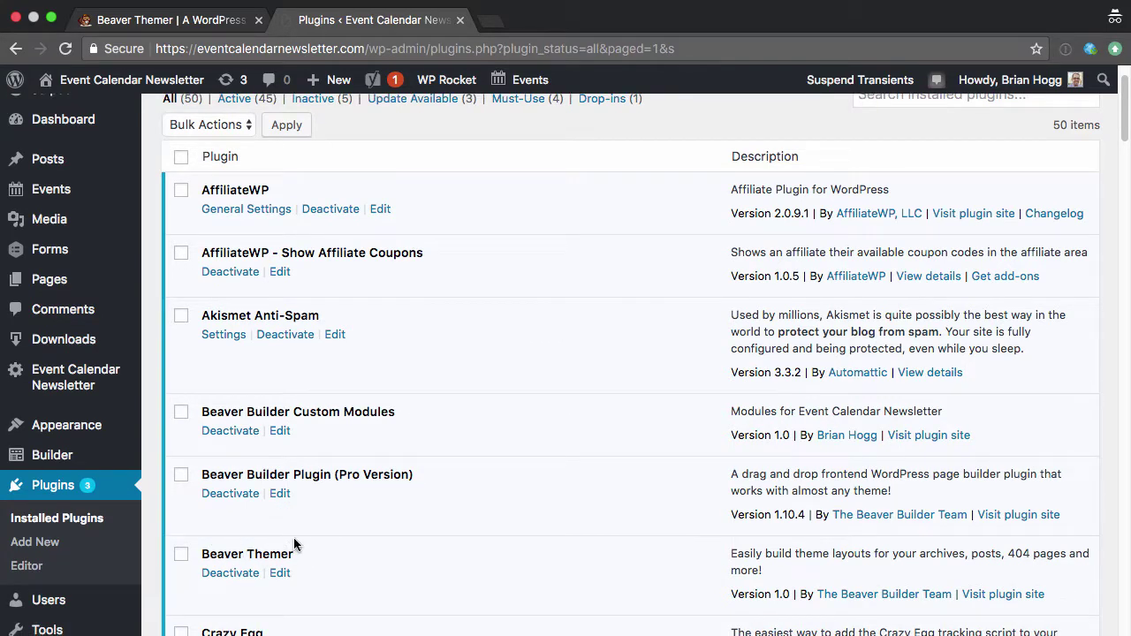
click(51, 456)
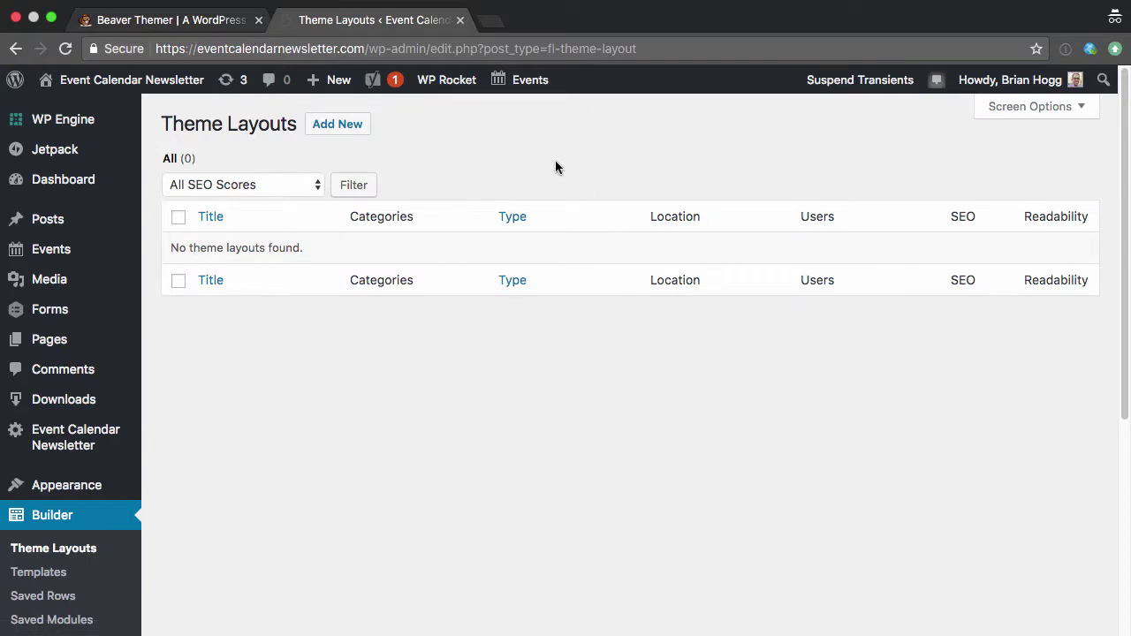
click(354, 132)
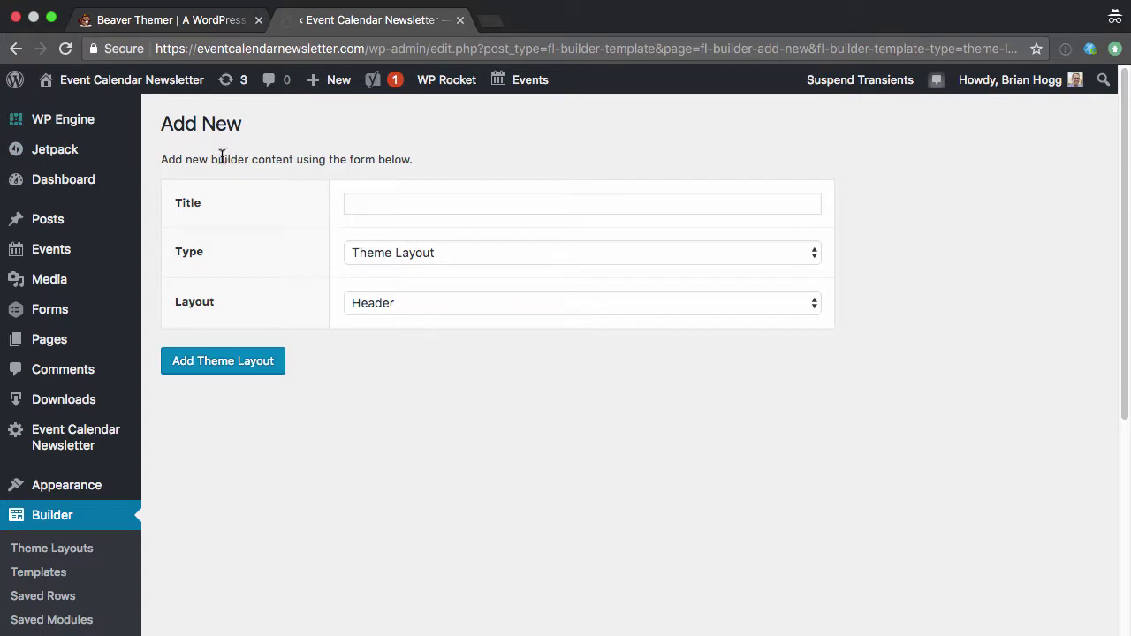
Enter the title 'Test Theme Layout' with Theme Layout as the content type
click(495, 205)
click(475, 255)
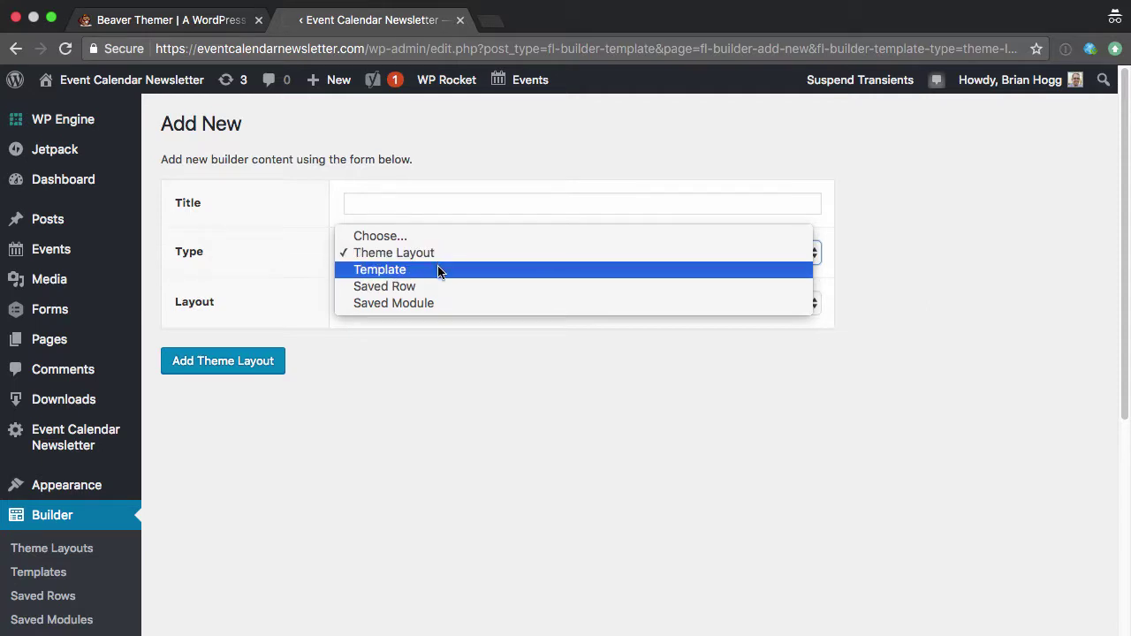
click(438, 257)
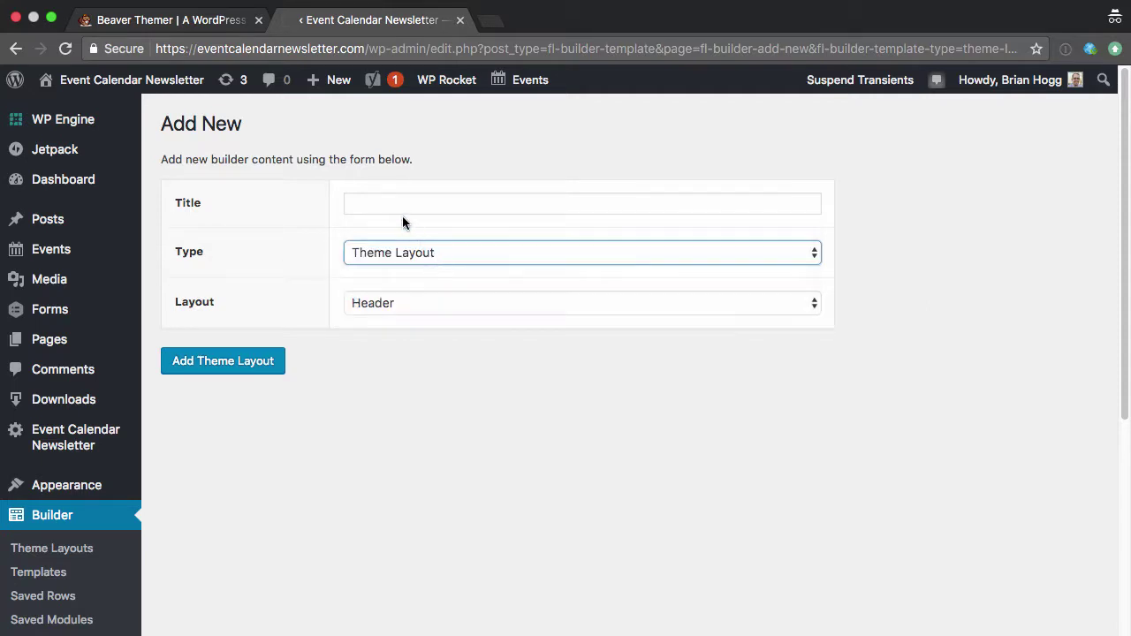
click(425, 196)
text(Test)
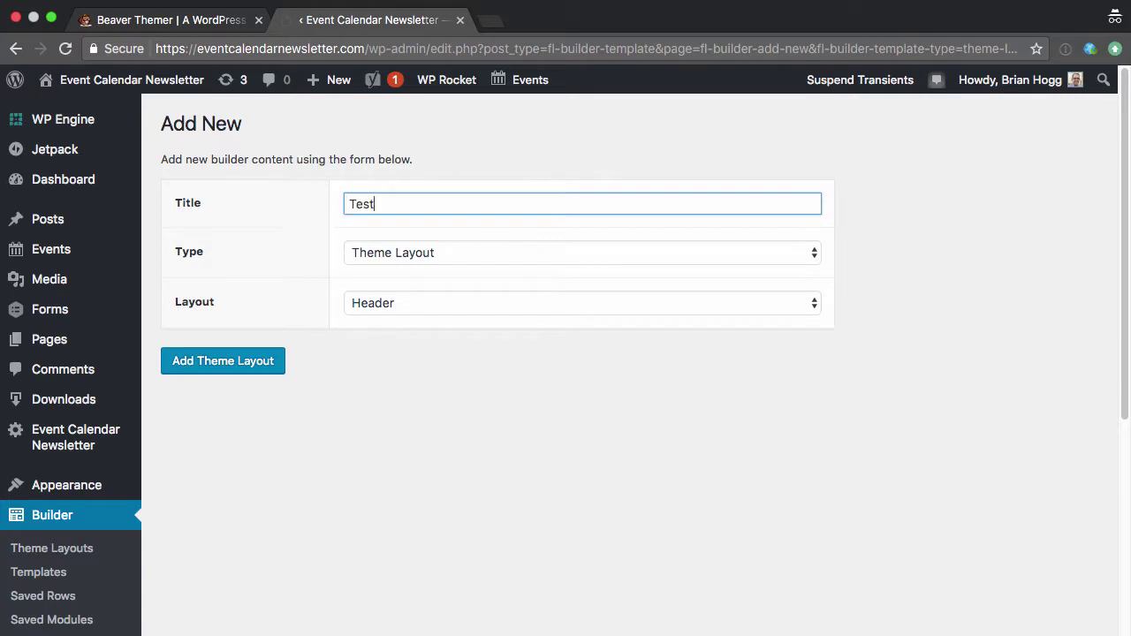
text( Theme Layout)
Keep the Theme Layout type, set the layout to 404, and create it
click(406, 253)
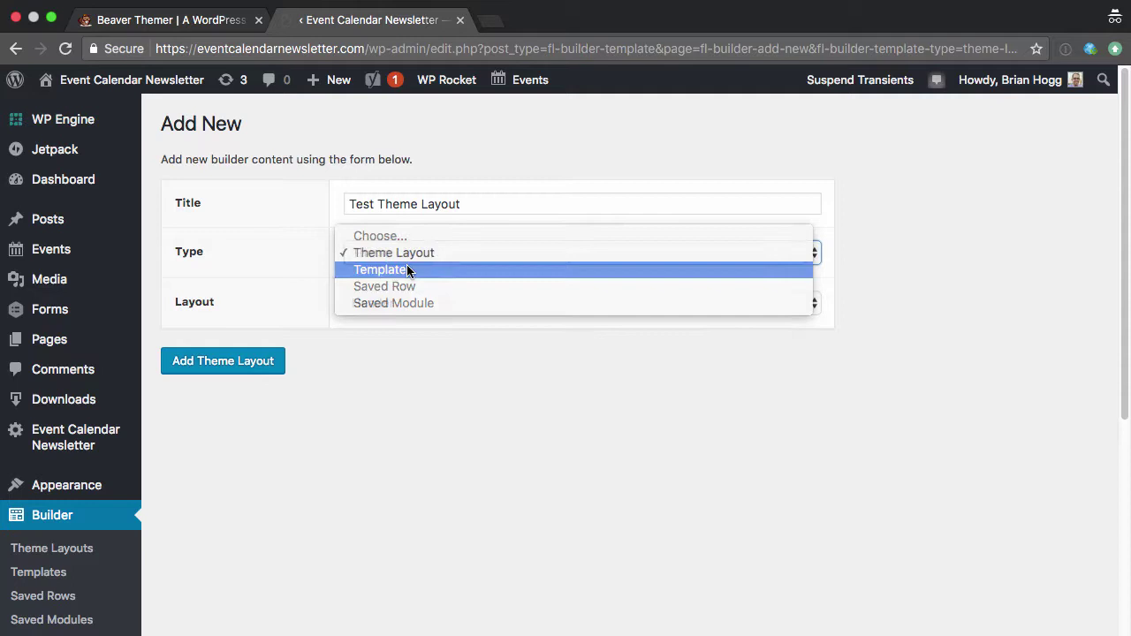
click(407, 264)
click(410, 257)
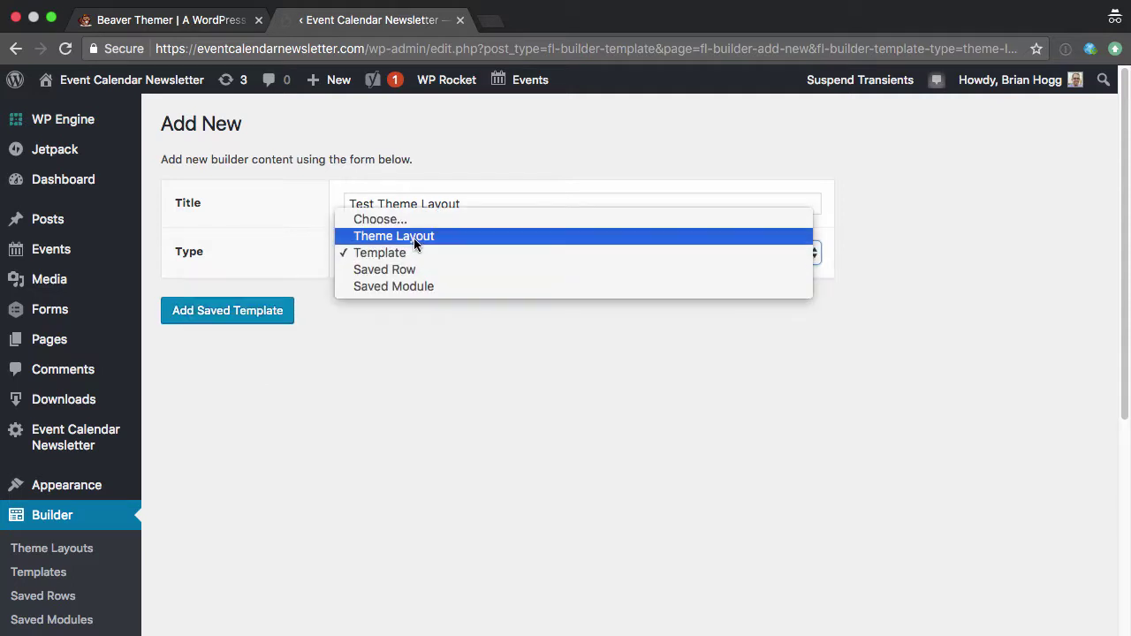
click(416, 237)
click(415, 303)
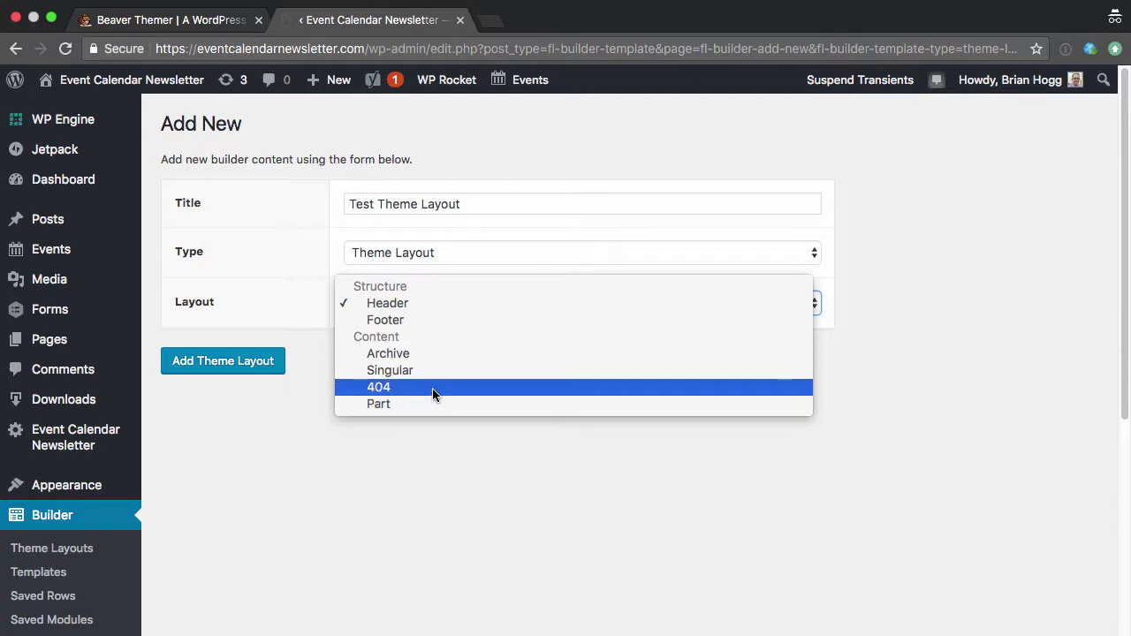
click(442, 288)
click(442, 220)
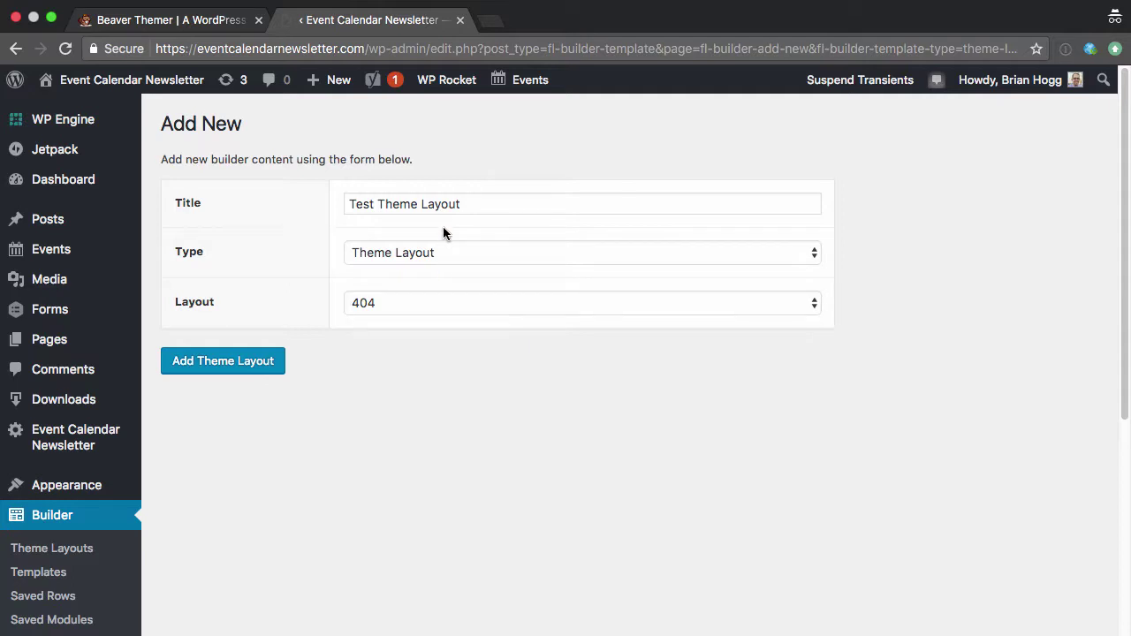
click(223, 366)
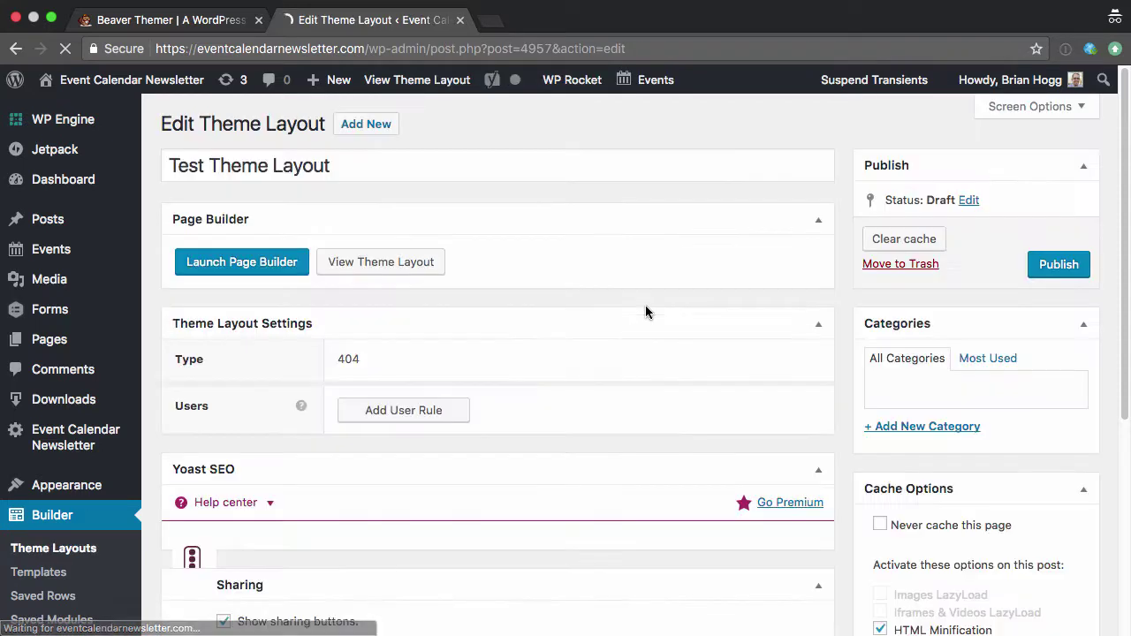
scroll(645, 312, down, 1)
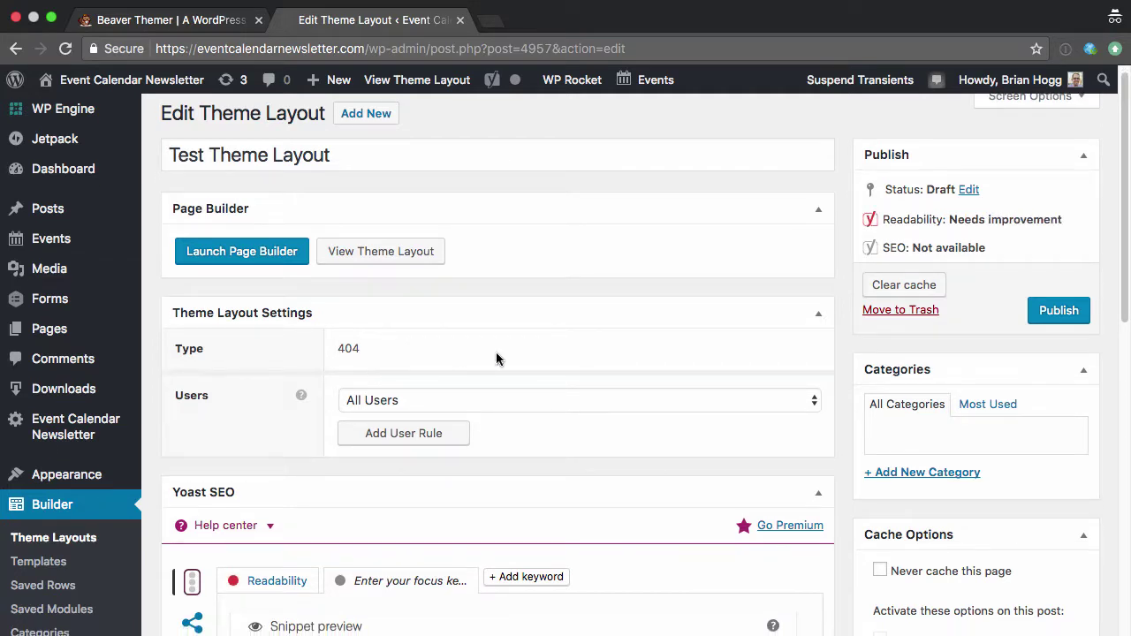
scroll(495, 358, down, 2)
scroll(495, 359, up, 2)
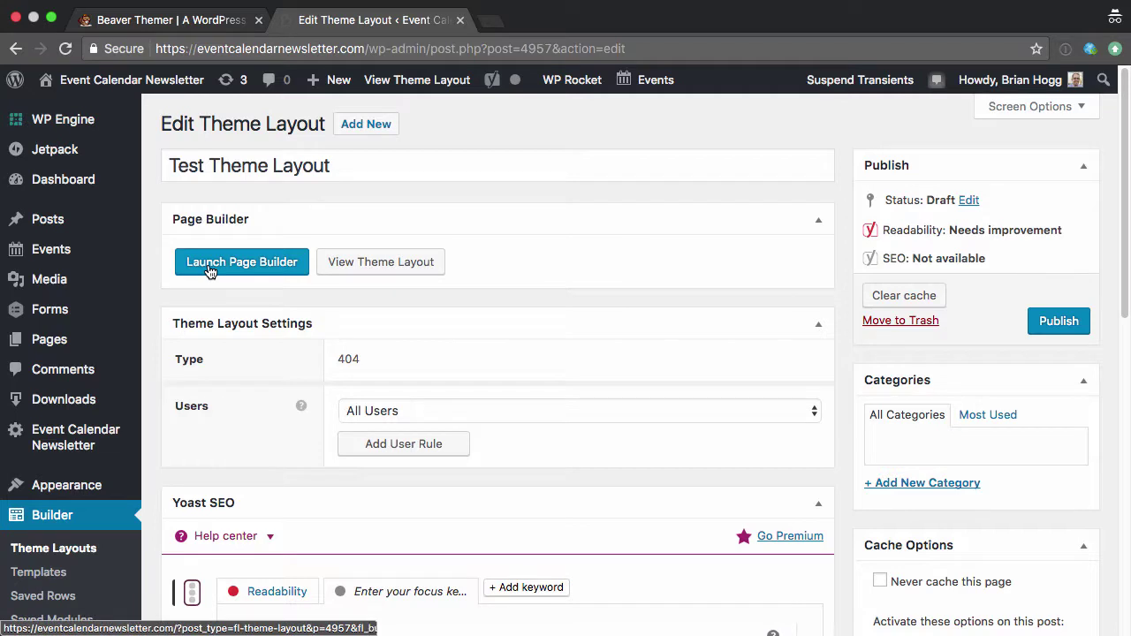
click(394, 270)
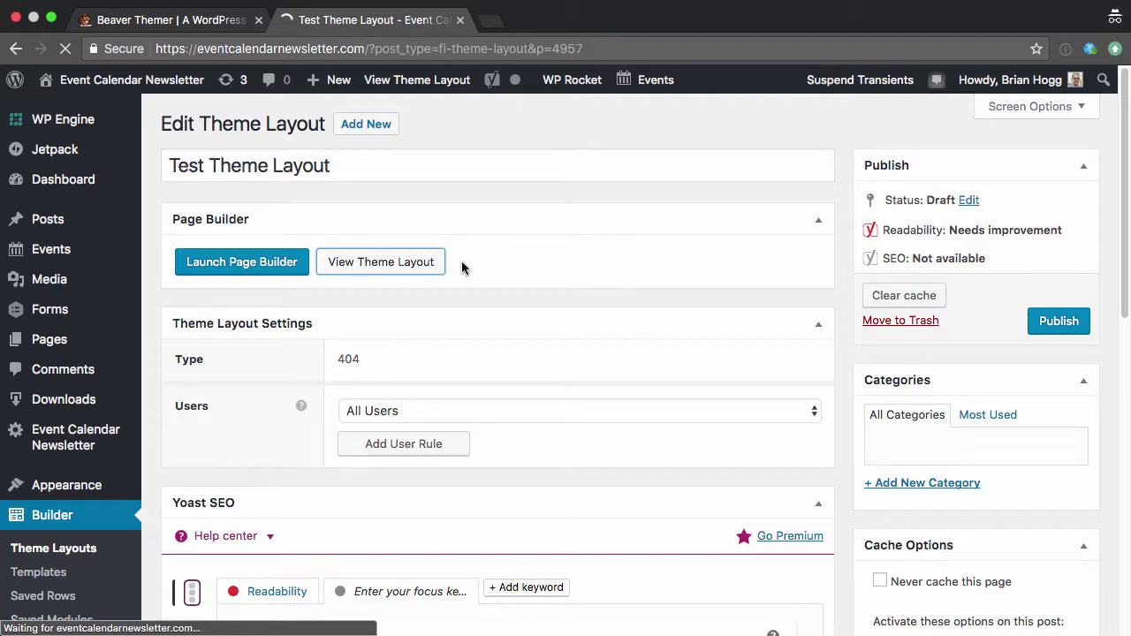
scroll(461, 268, down, 5)
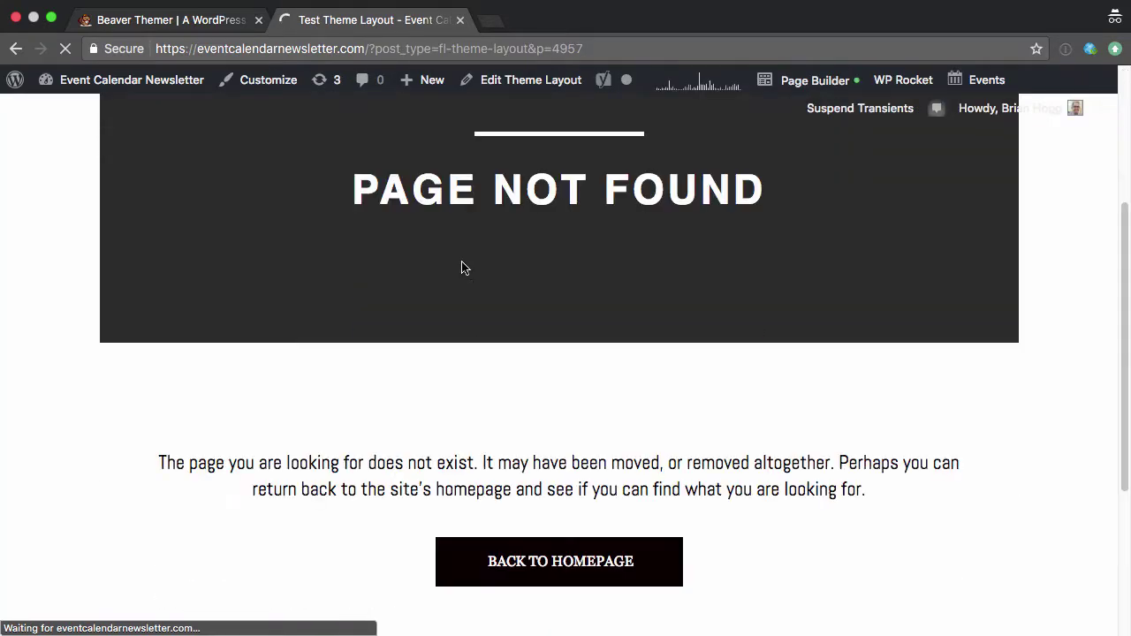
scroll(461, 267, down, 5)
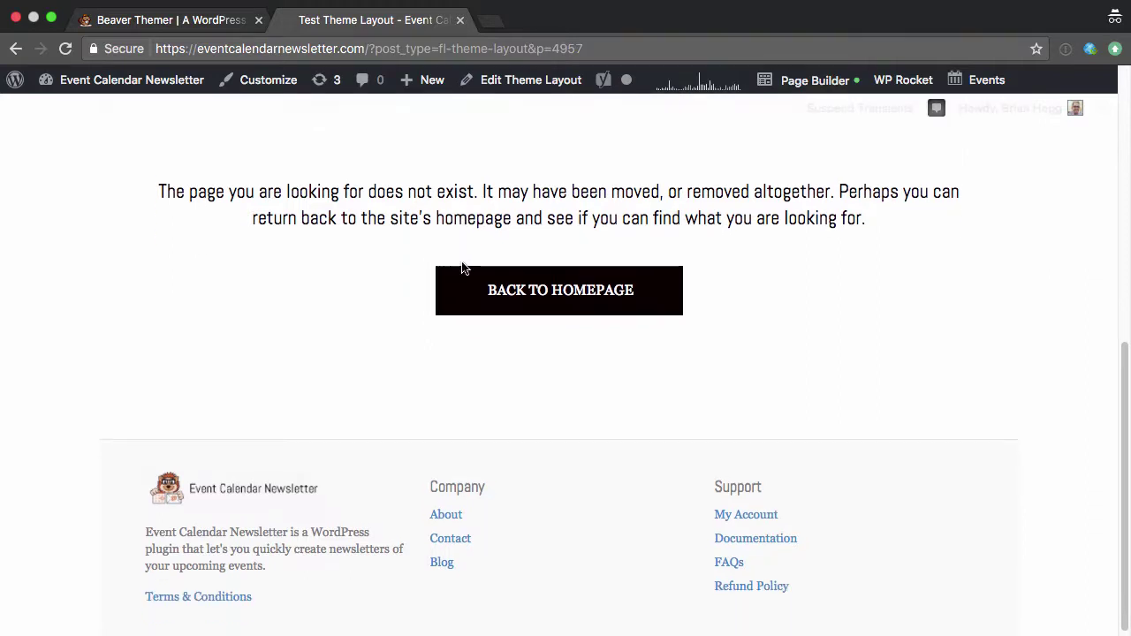
scroll(461, 268, up, 10)
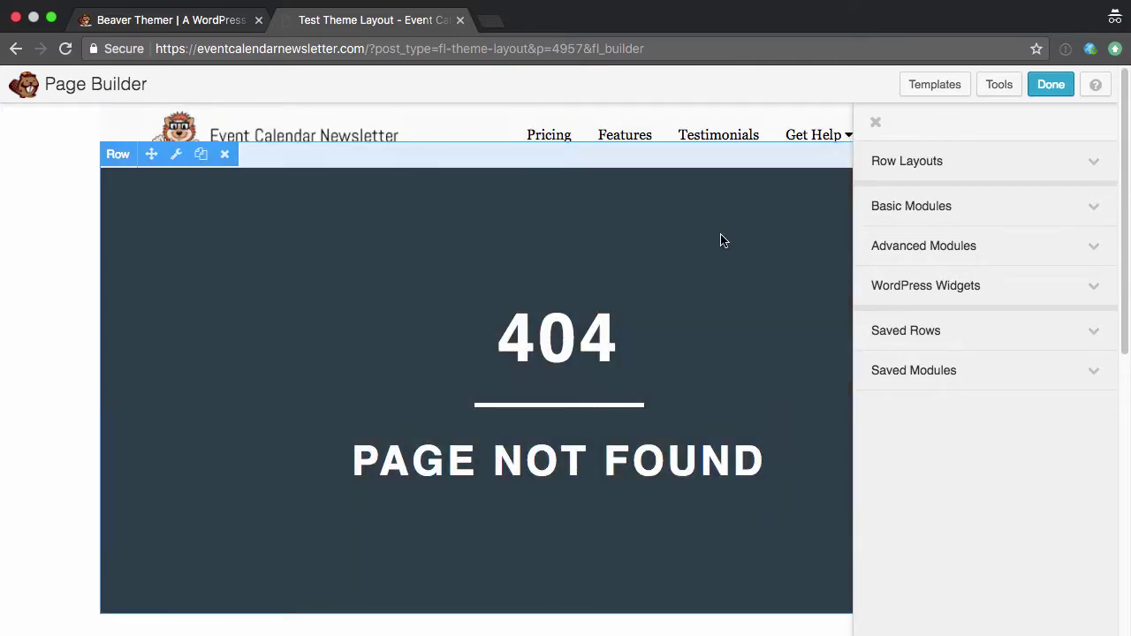
Inspect the not-found message's Heading Settings and Style options, then cancel without changes
scroll(706, 298, down, 5)
scroll(698, 327, down, 2)
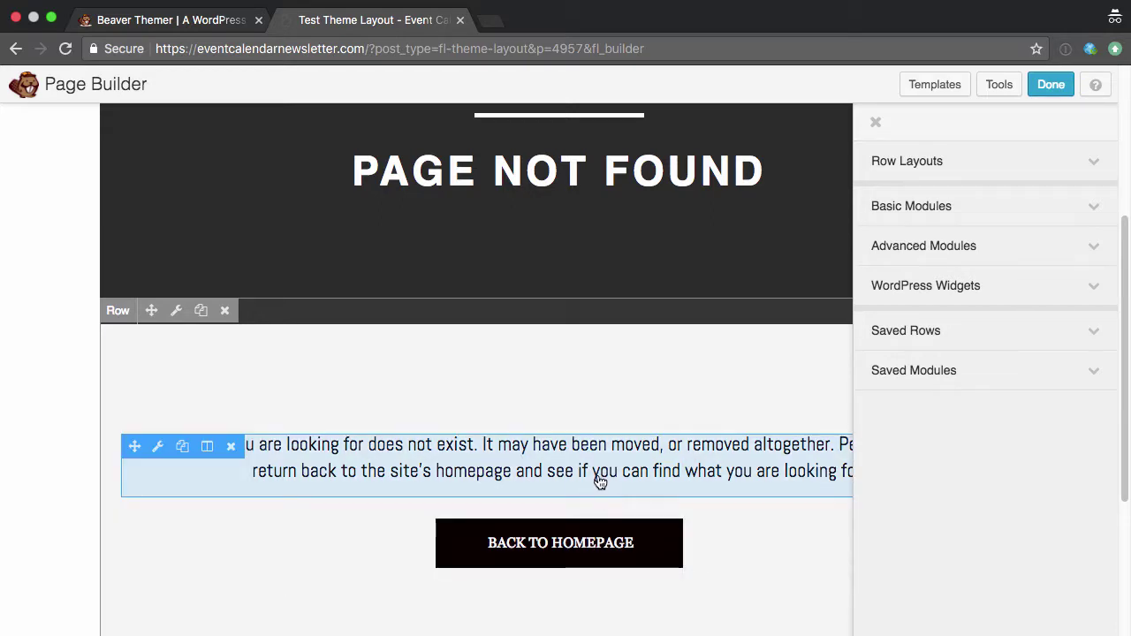
click(598, 478)
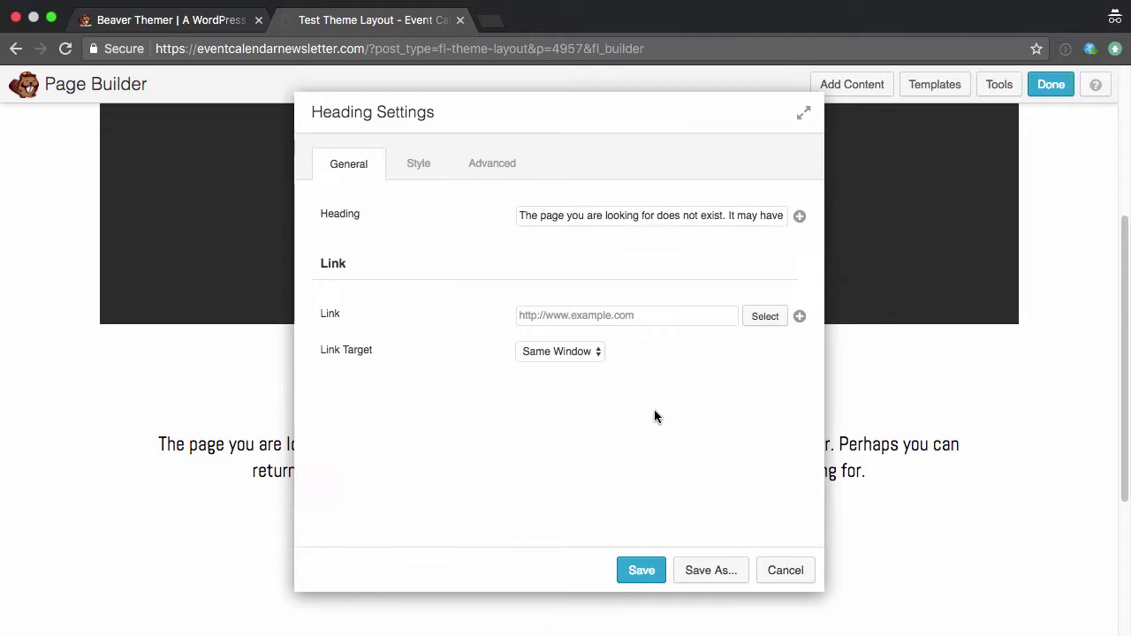
click(420, 165)
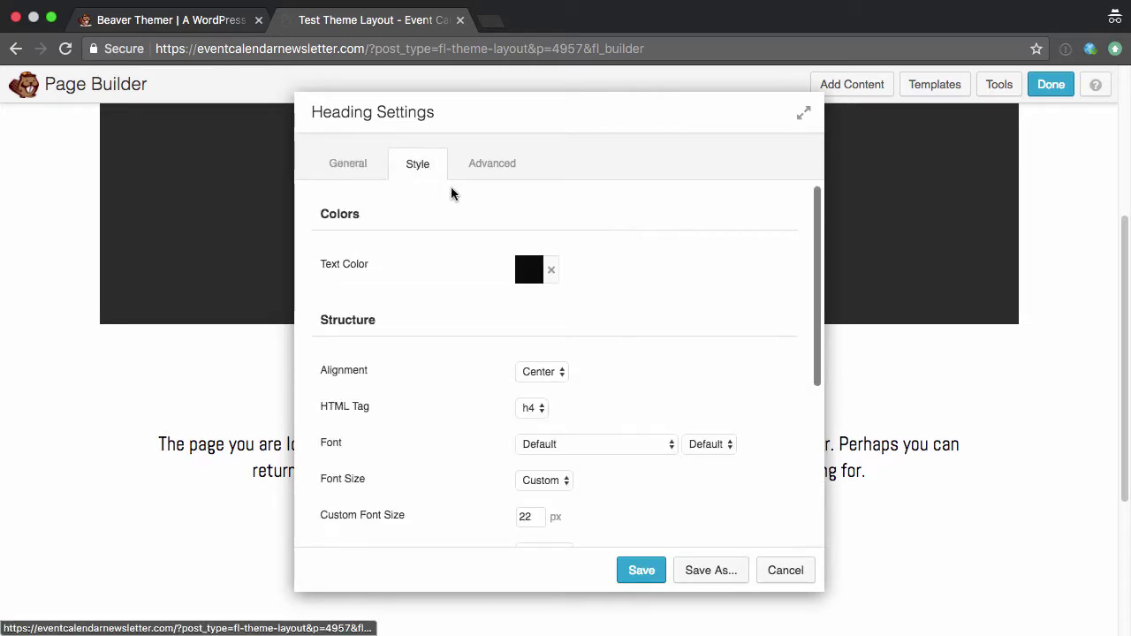
scroll(713, 344, down, 5)
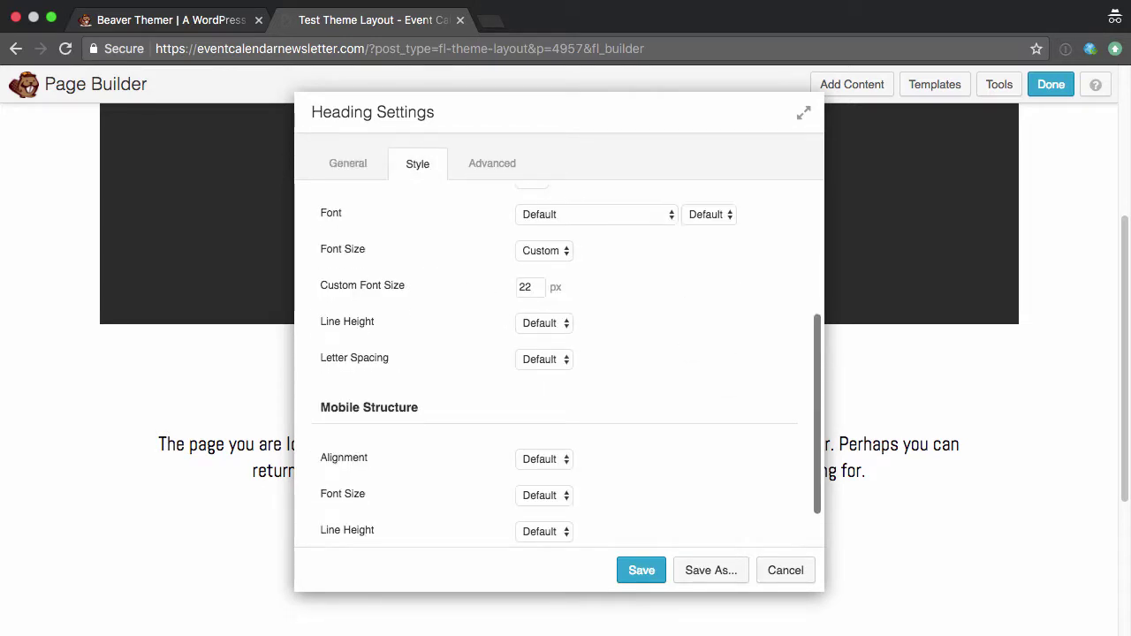
click(785, 570)
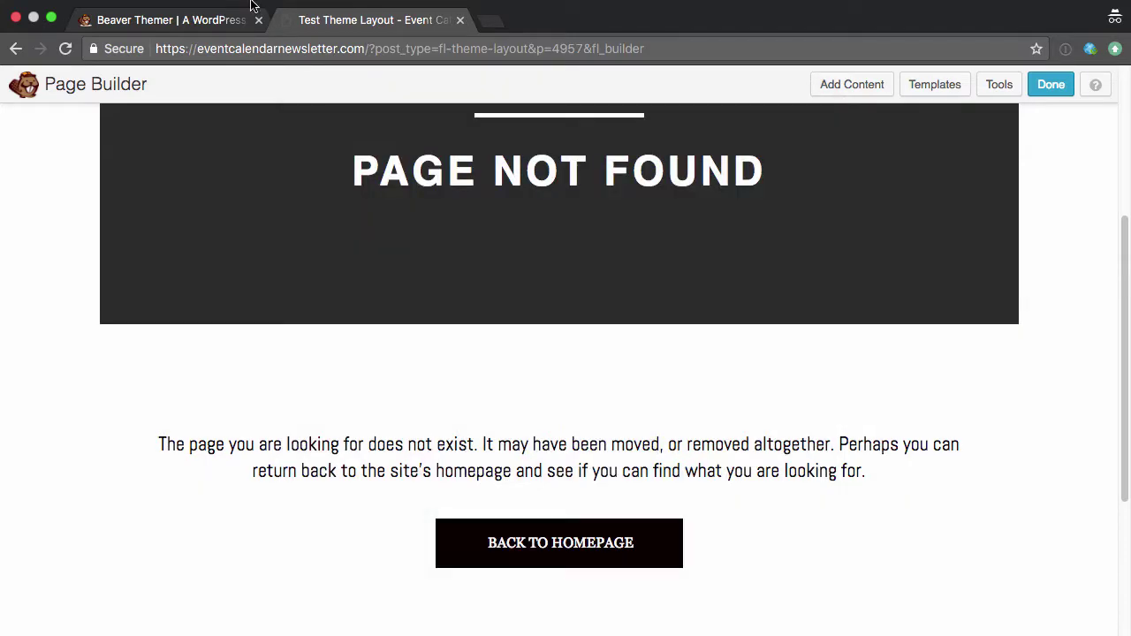
scroll(764, 292, down, 4)
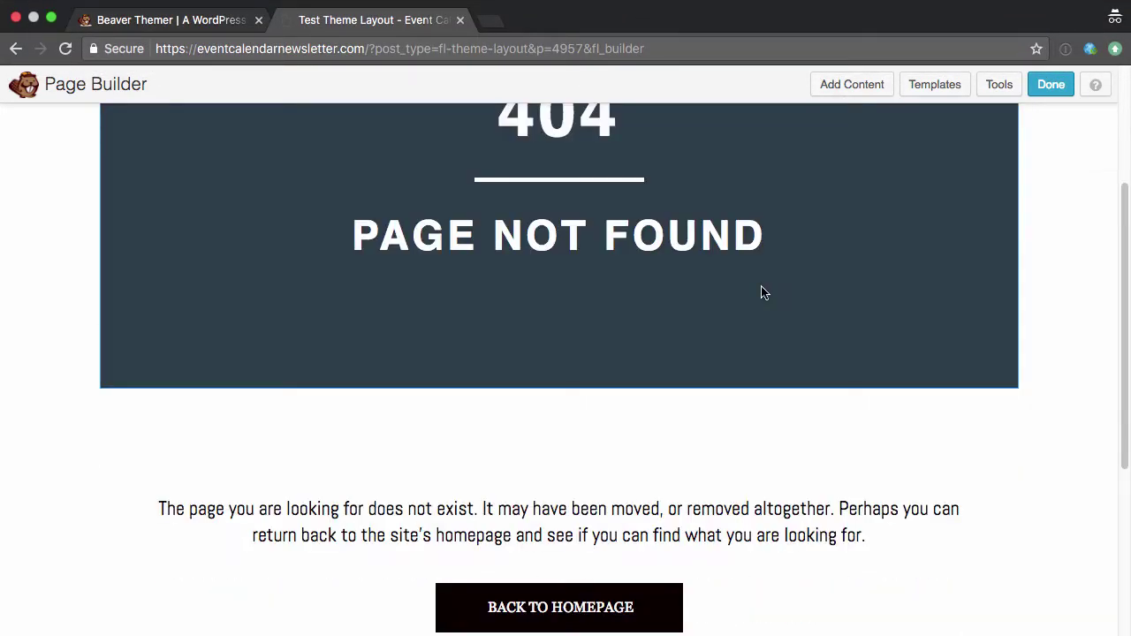
In the 404 banner row's Advanced settings, change top and bottom padding to 30 and save
scroll(765, 292, up, 6)
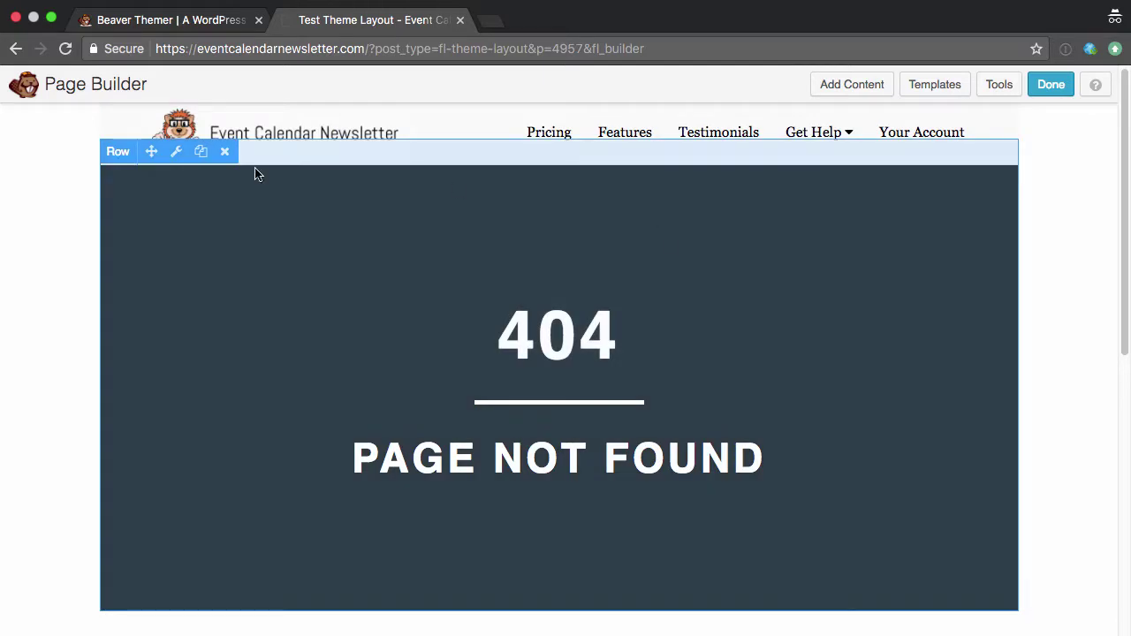
click(176, 151)
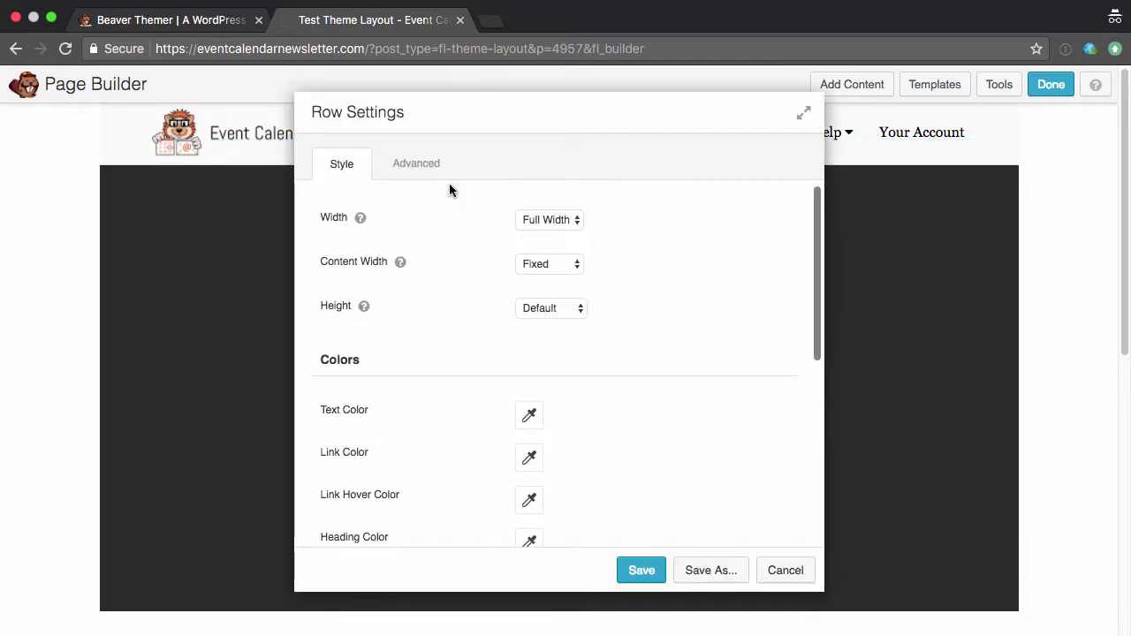
click(425, 170)
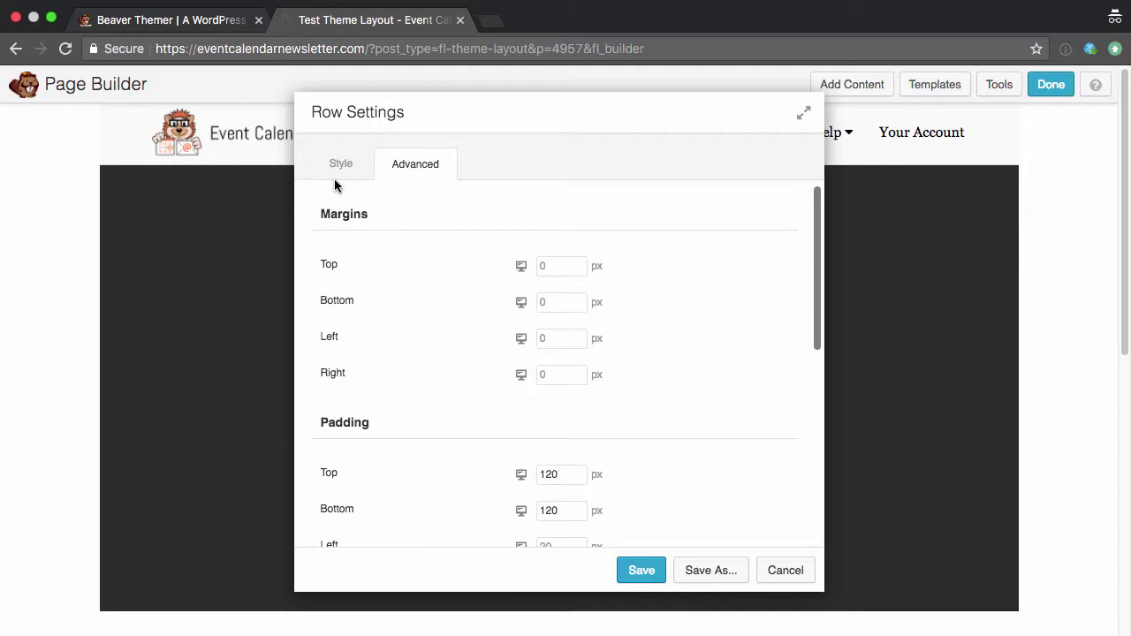
double_click(554, 474)
text(30)
double_click(561, 509)
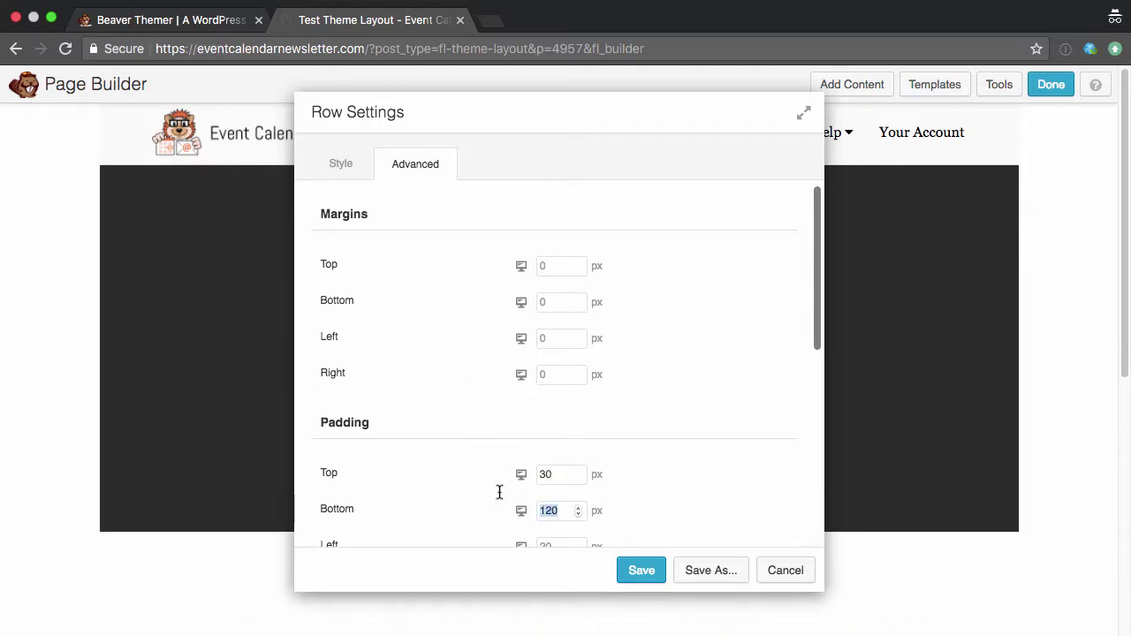
text(30)
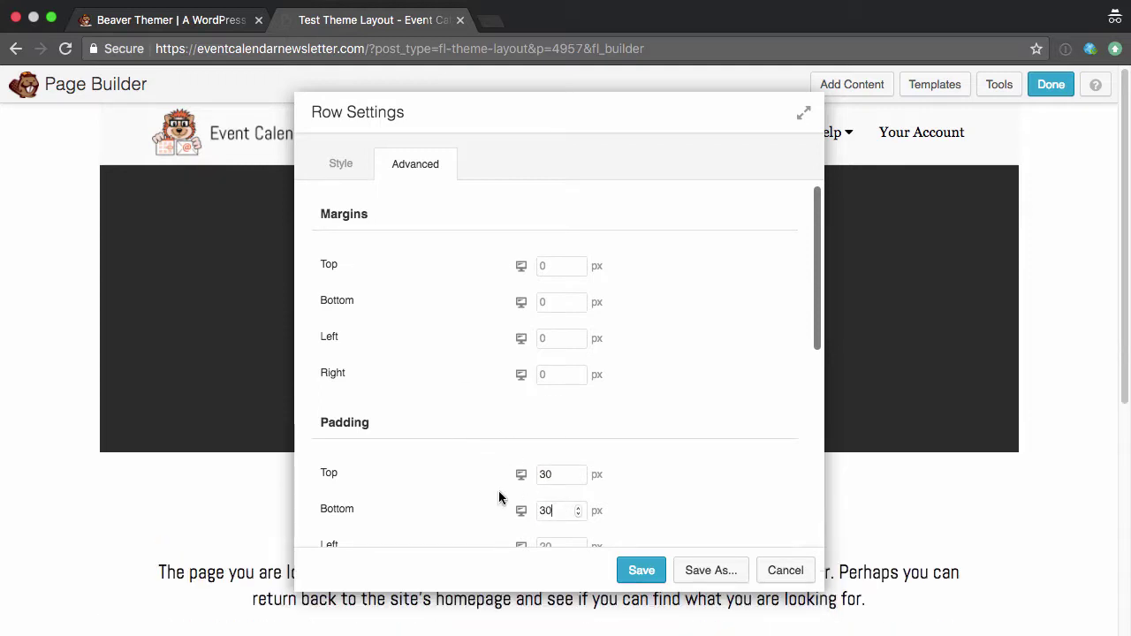
click(641, 568)
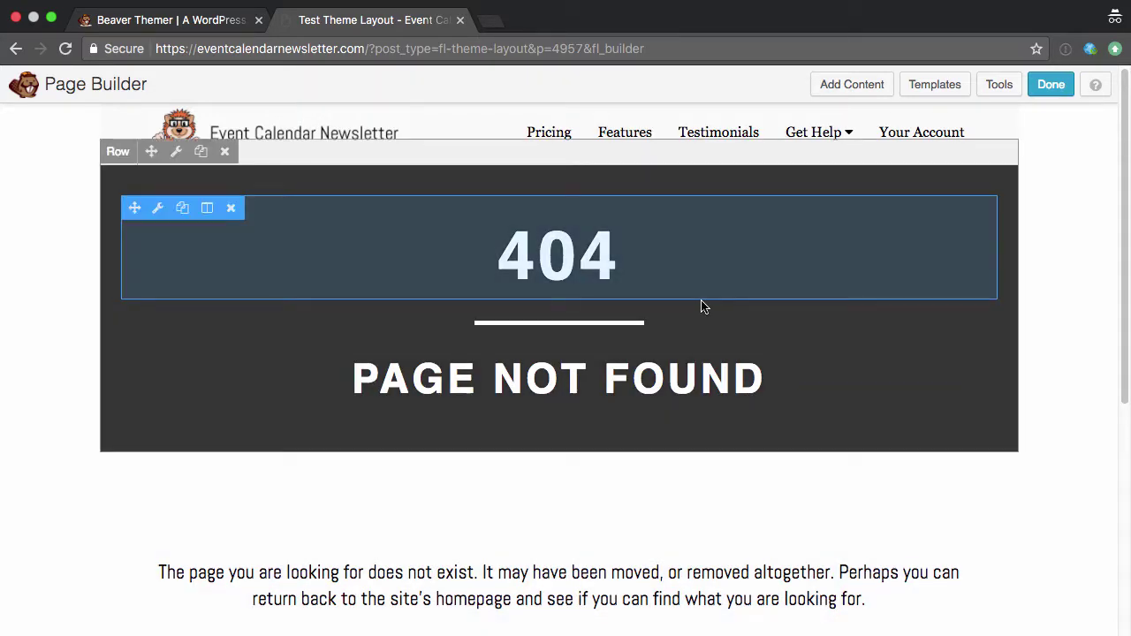
Delete the 404 heading row and add a two-column row beneath the not-found message
click(225, 151)
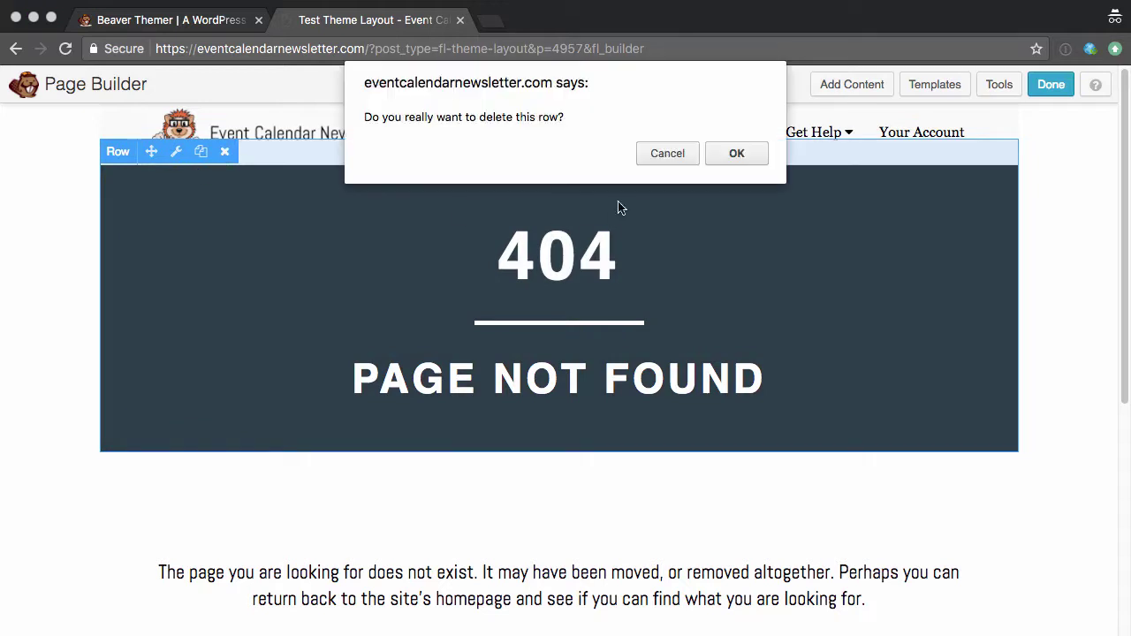
click(735, 154)
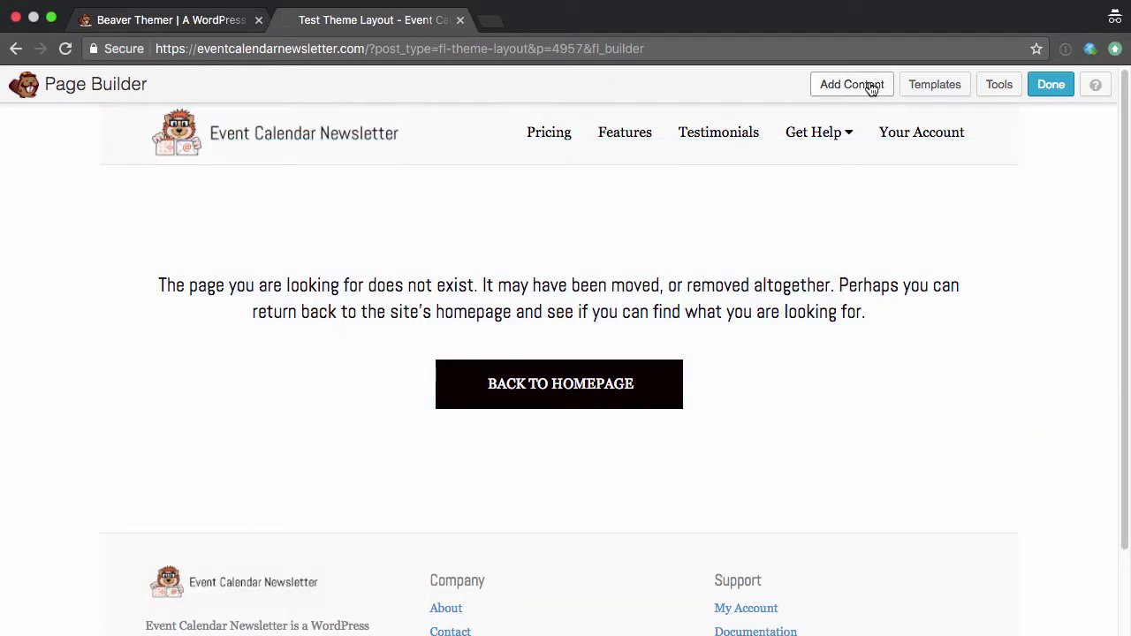
click(871, 84)
click(1010, 160)
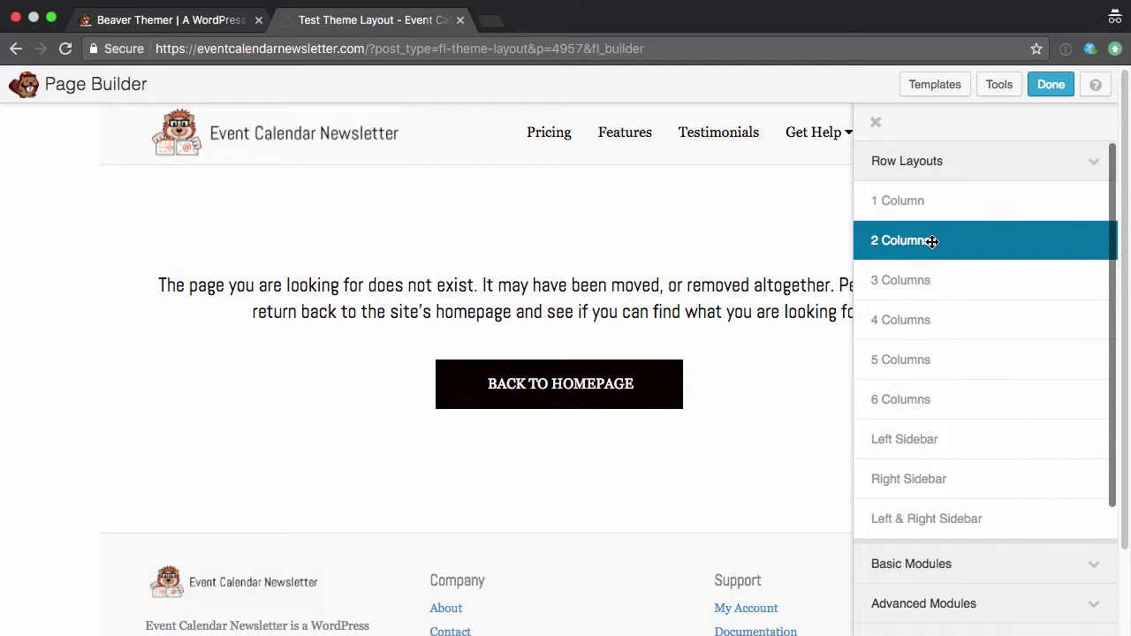
drag(931, 241, 571, 385)
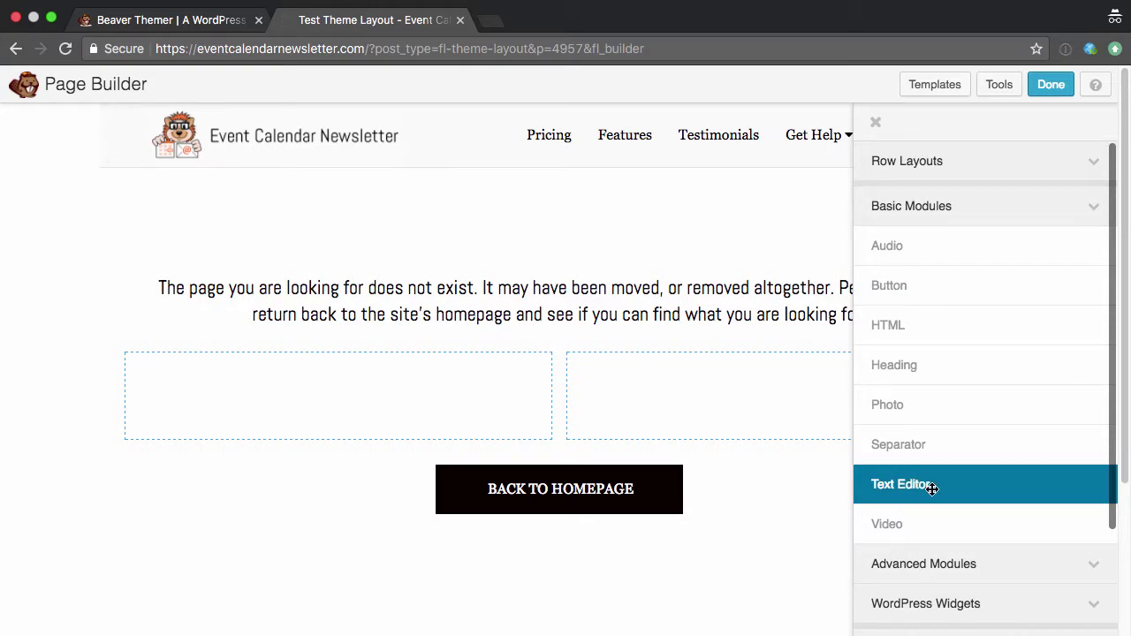
Try a text module reading 'Event Calendar Newsletter' in the left column, then discard it
drag(932, 487, 377, 445)
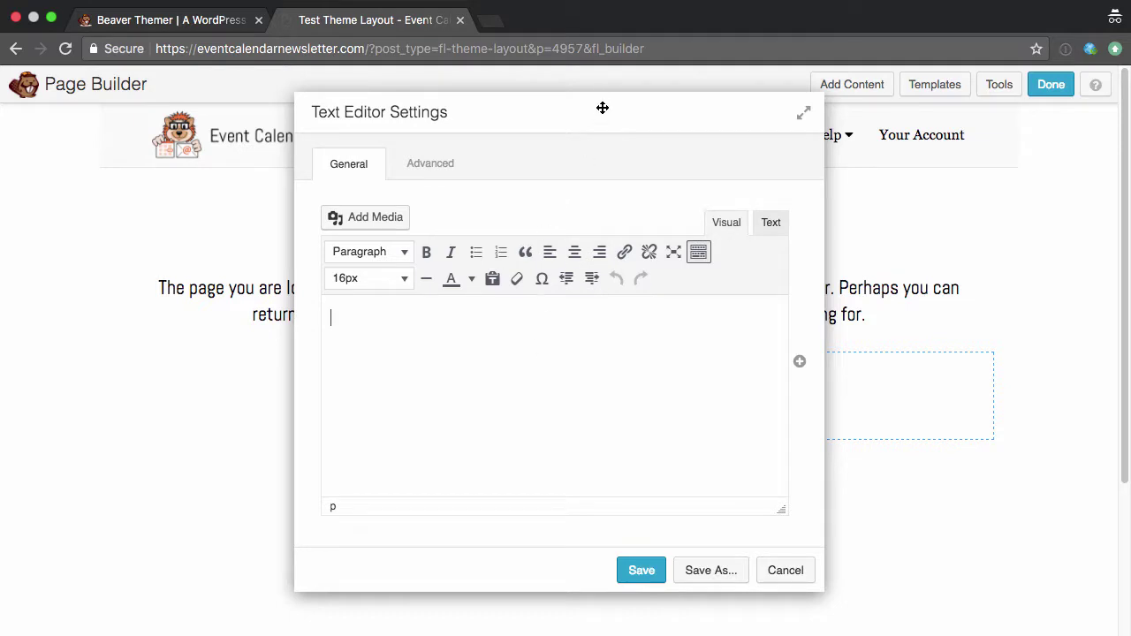
text(Event Cal)
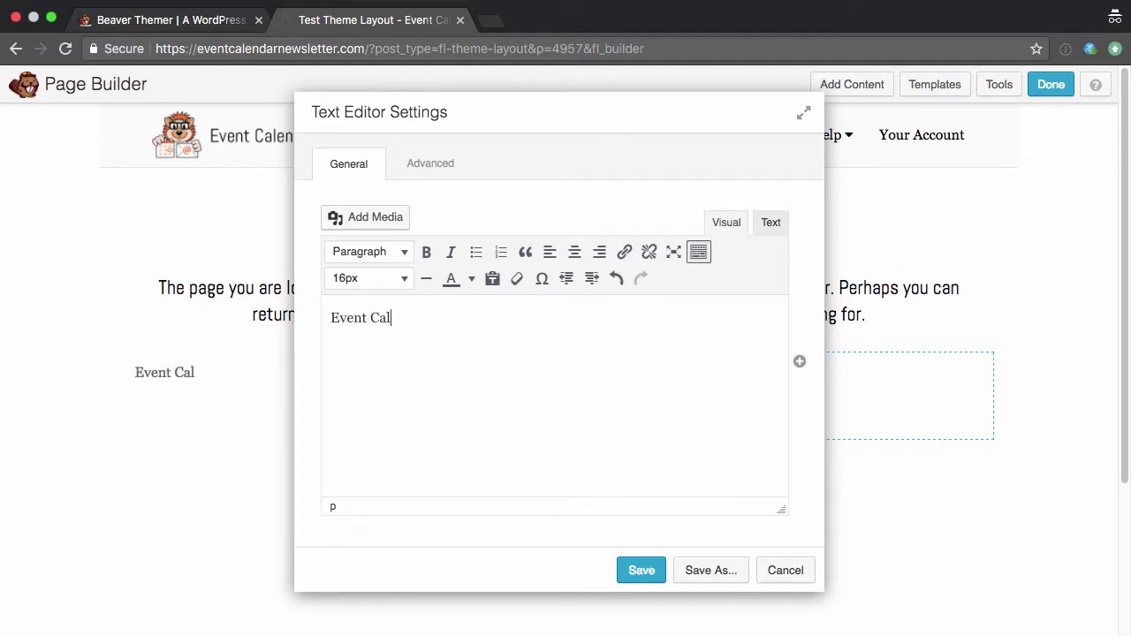
text(endar Newsletter)
key(super+a)
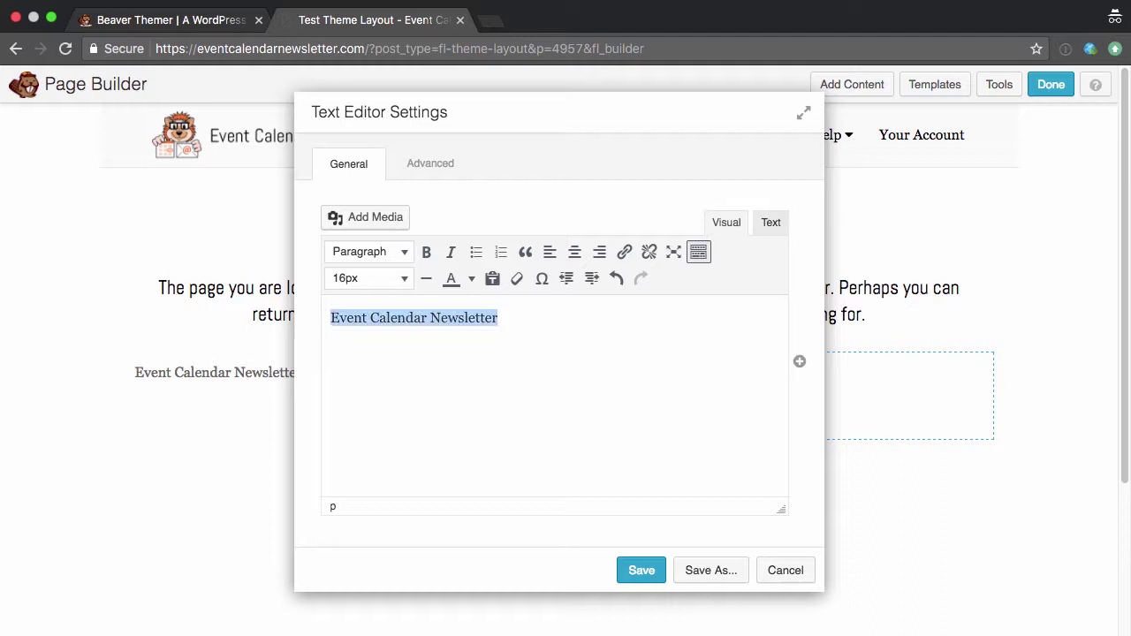
click(801, 570)
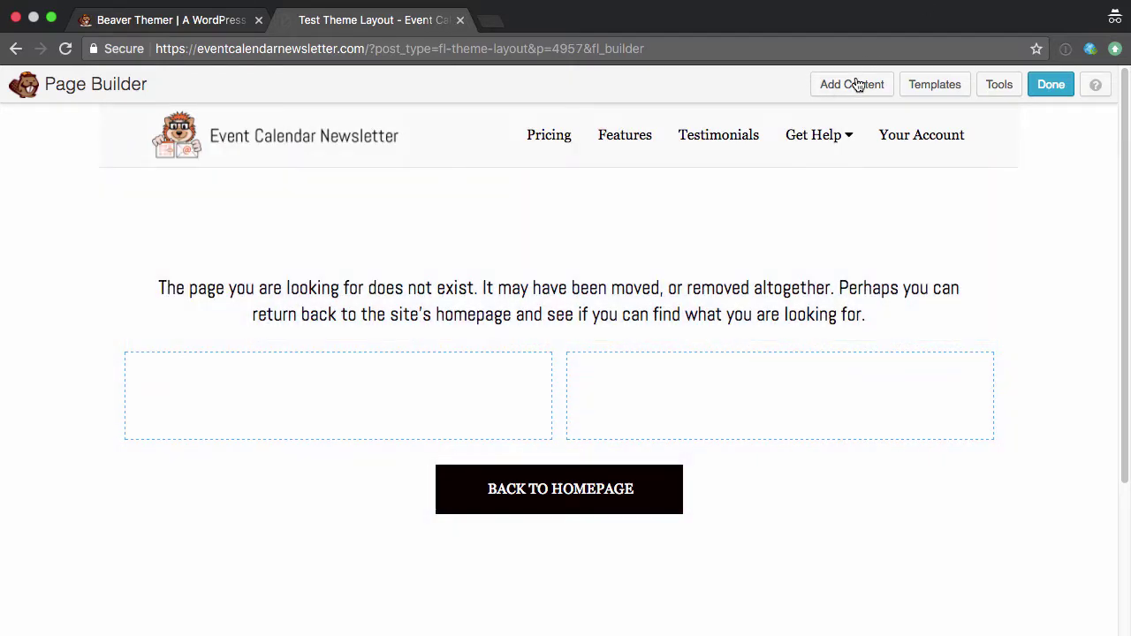
click(855, 84)
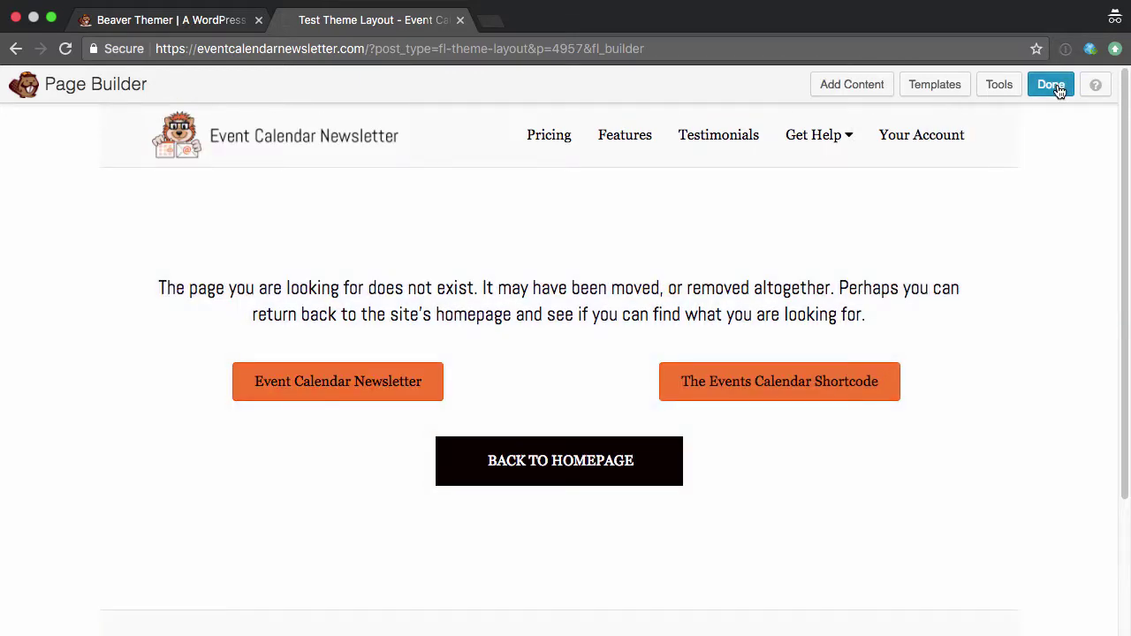
Publish the layout changes, leave Beaver Builder, and select the /fl-theme-layout/test-theme-layout/ path
click(1053, 84)
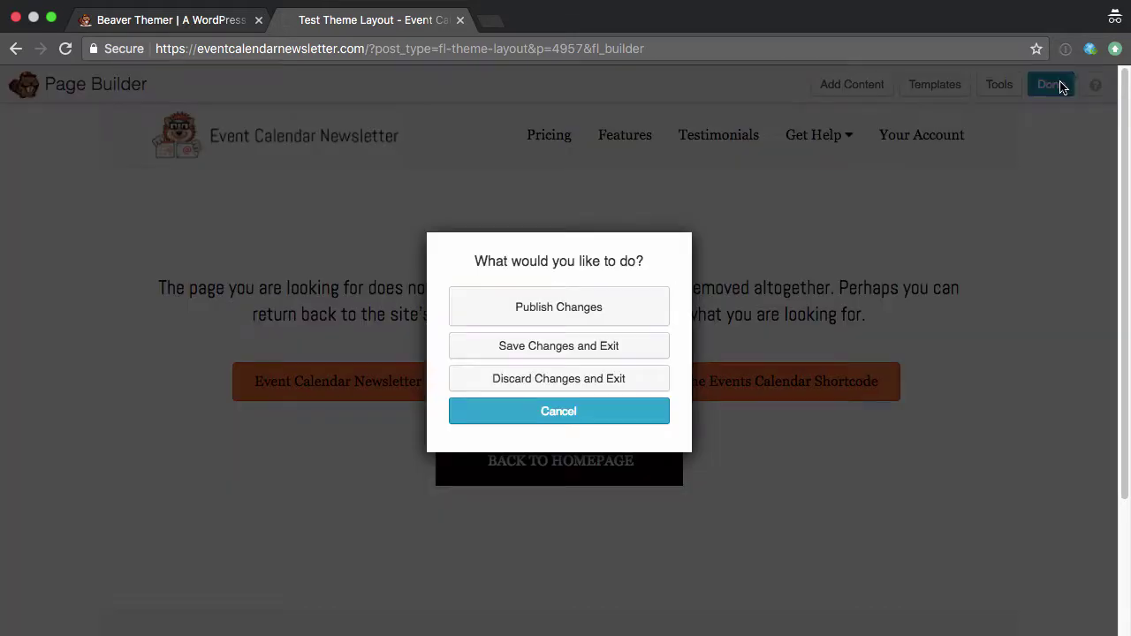
click(623, 346)
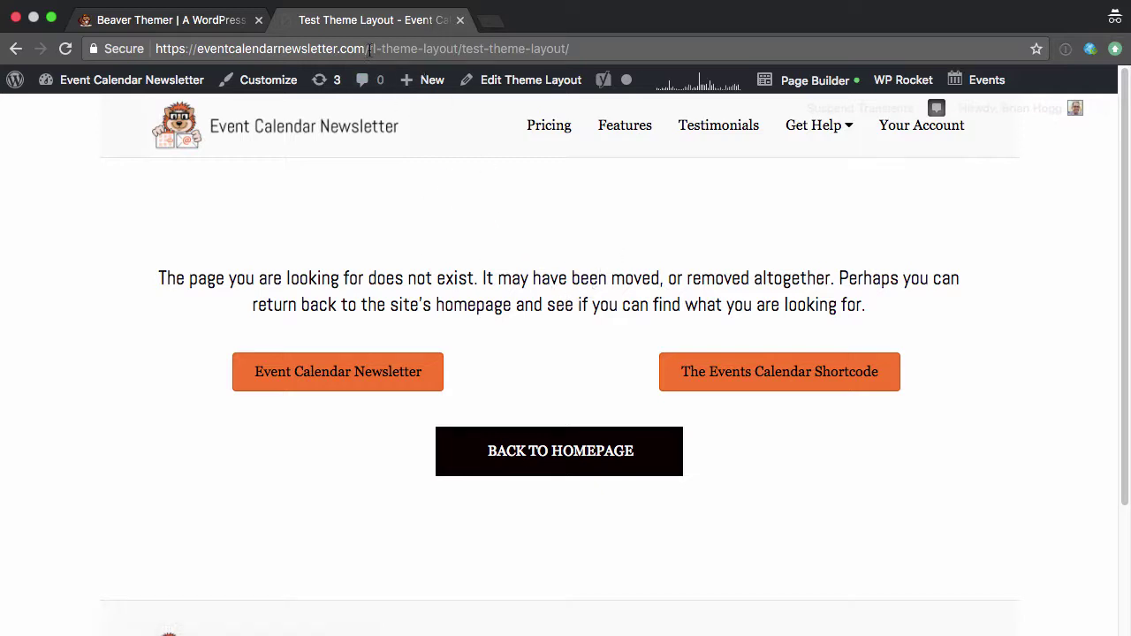
drag(570, 49, 369, 48)
click(572, 204)
Open the layout's edit screen and review its 404 type and All Users settings
click(537, 81)
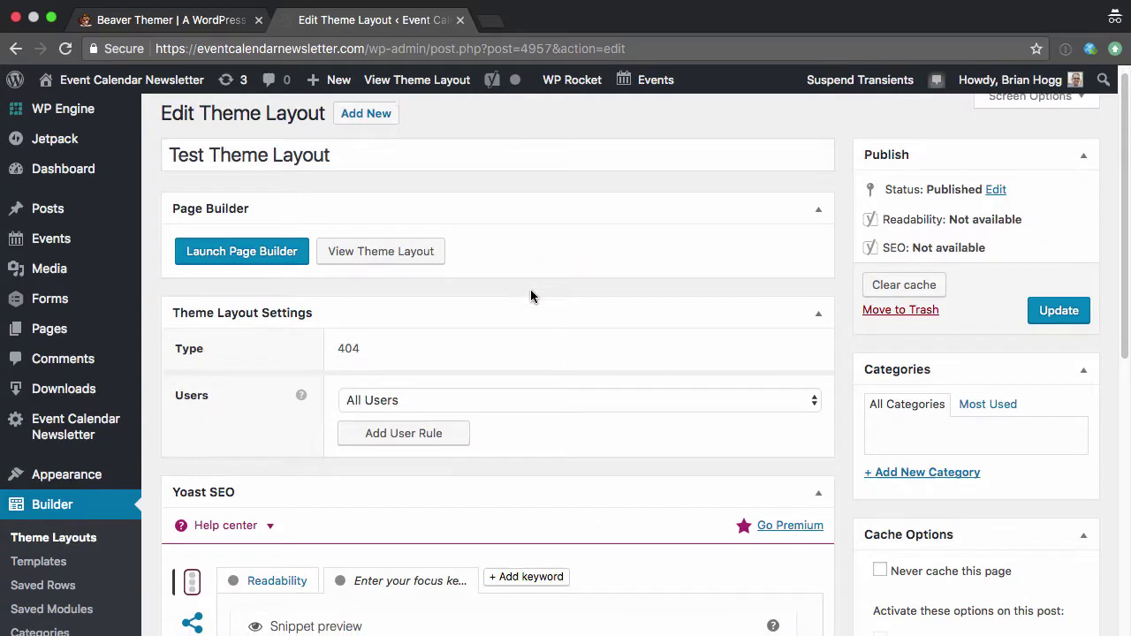
double_click(349, 344)
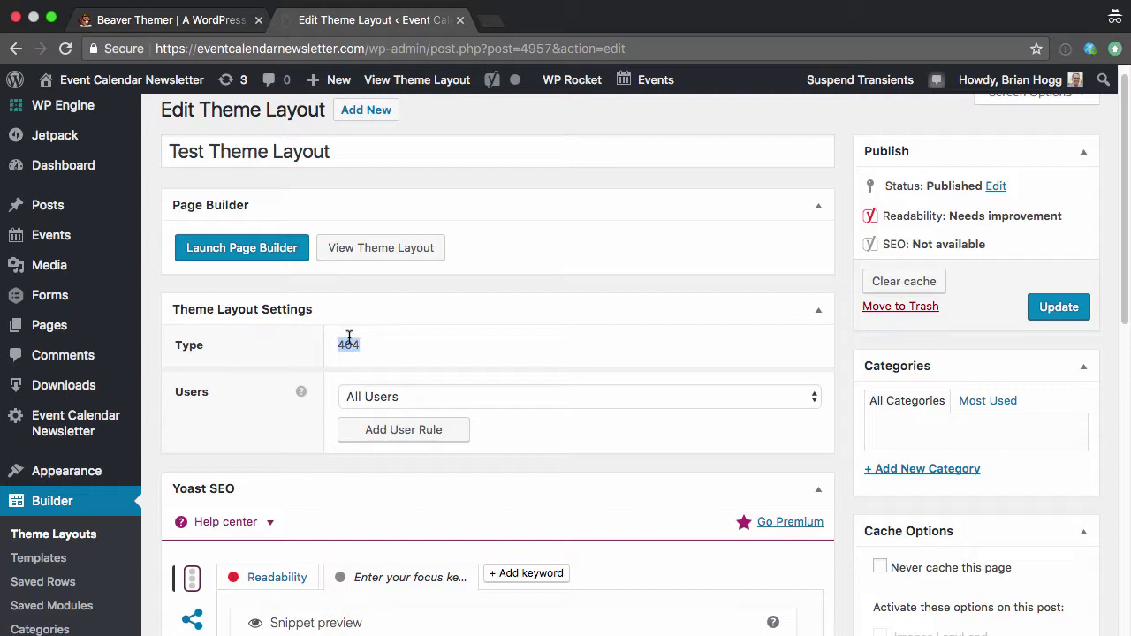
click(511, 343)
click(497, 397)
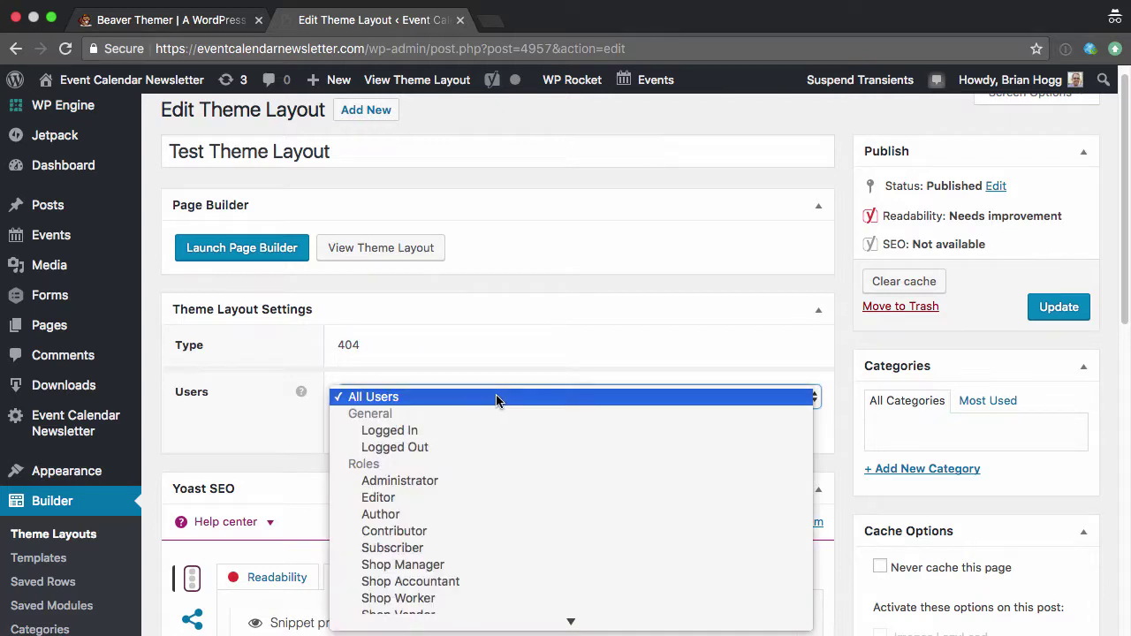
click(499, 381)
scroll(498, 354, down, 1)
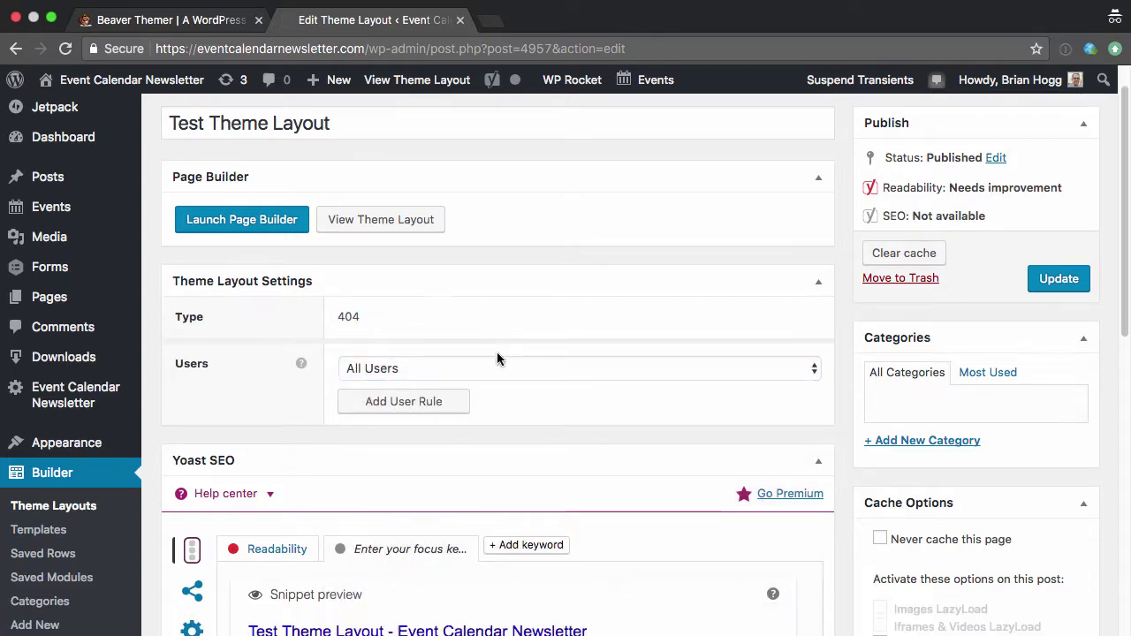
double_click(349, 315)
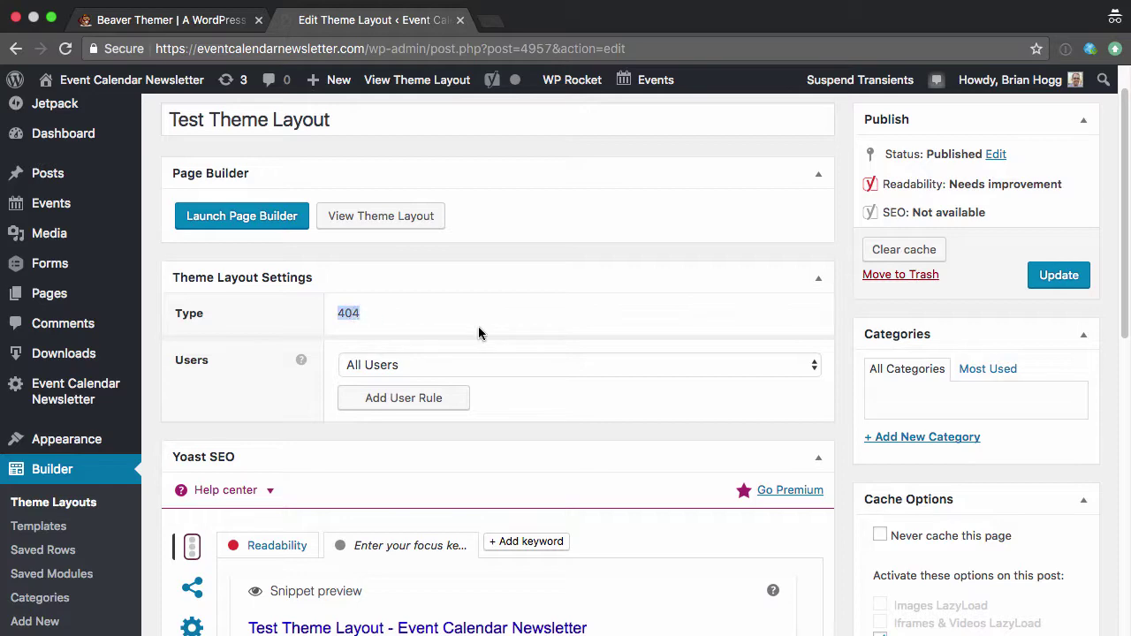
click(478, 327)
scroll(504, 301, down, 5)
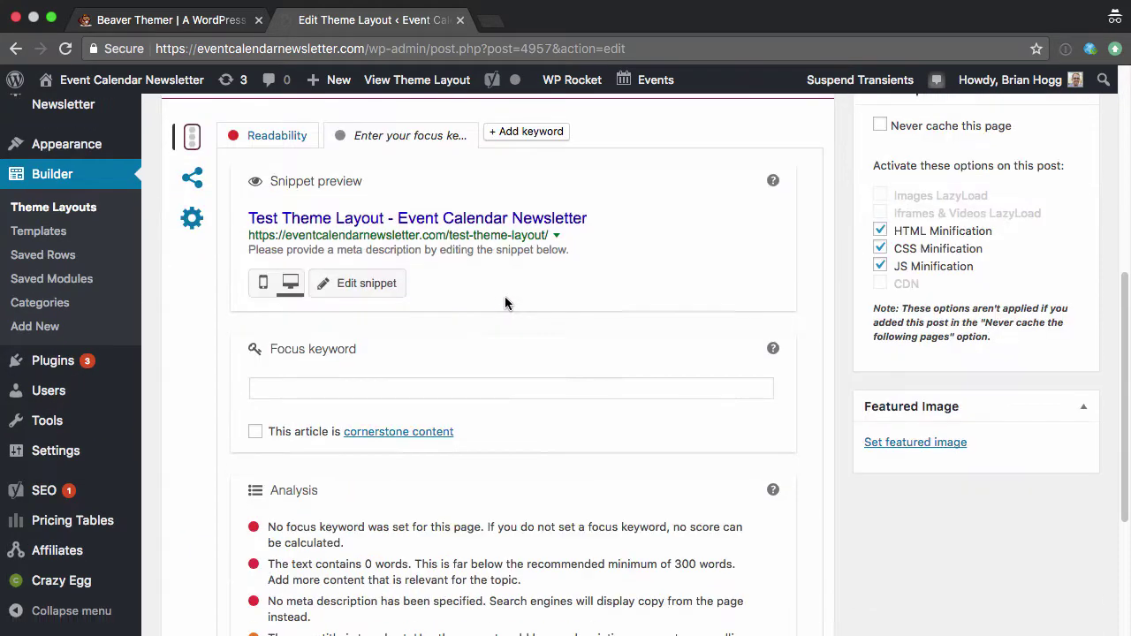
scroll(505, 297, up, 6)
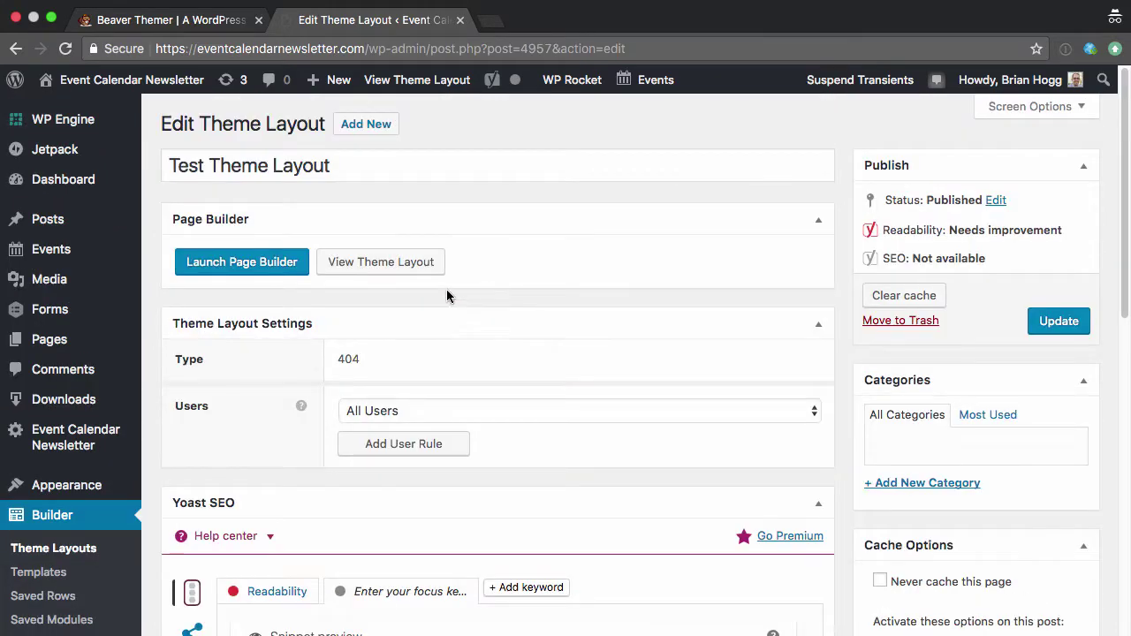
Rename the layout to '404 Layout' and update it
triple_click(328, 169)
mouse_move(55, 149)
key(BackSpace)
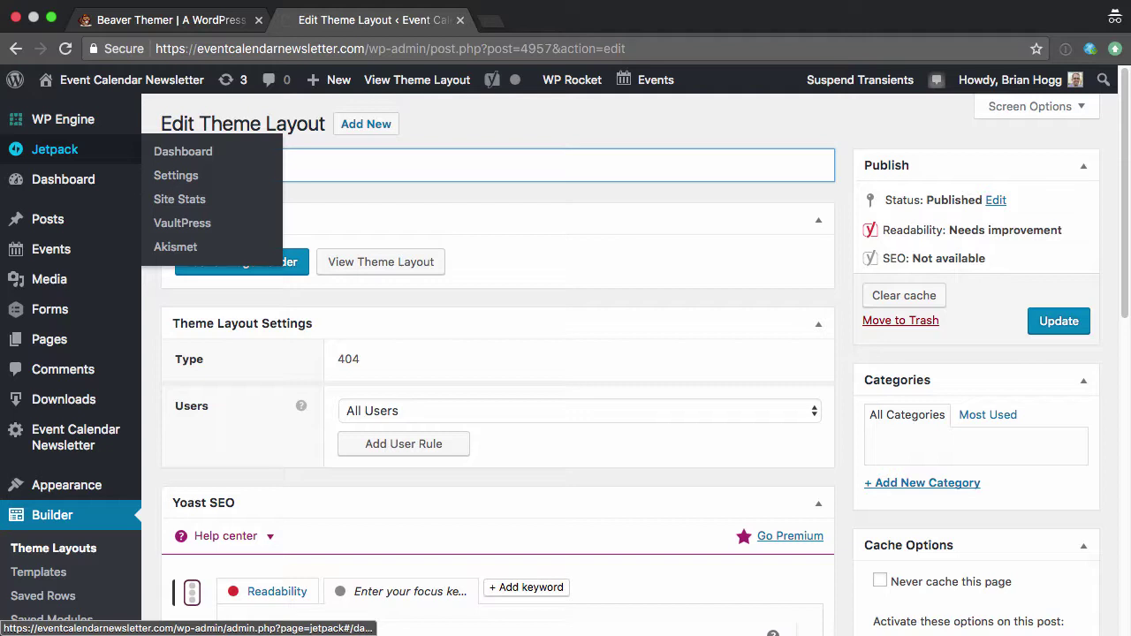
text(404 Layout)
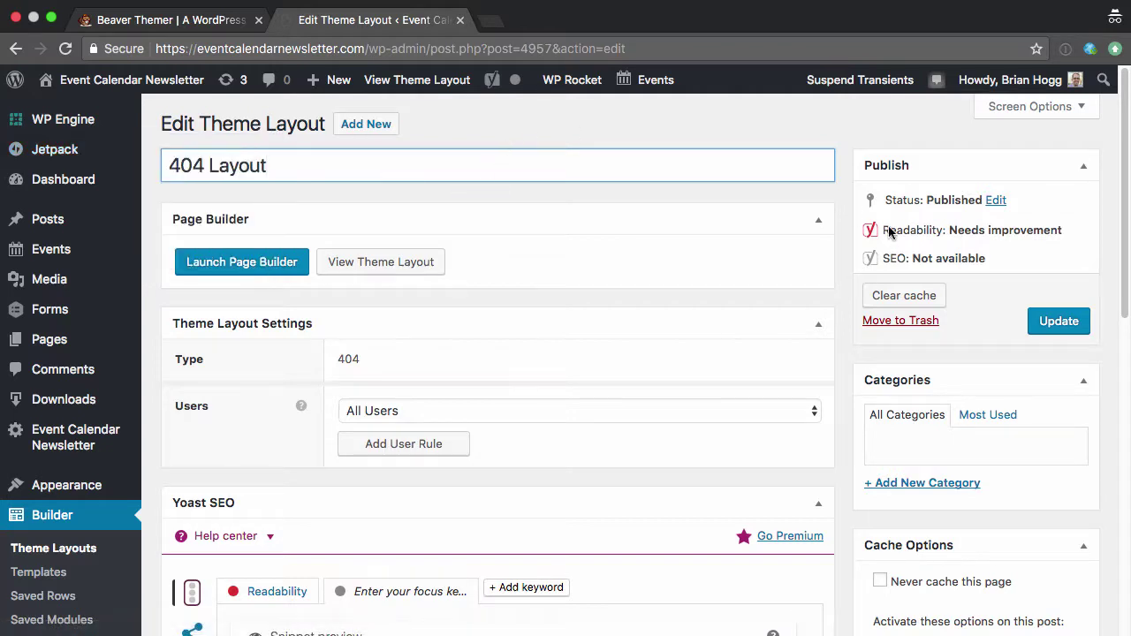
click(1053, 322)
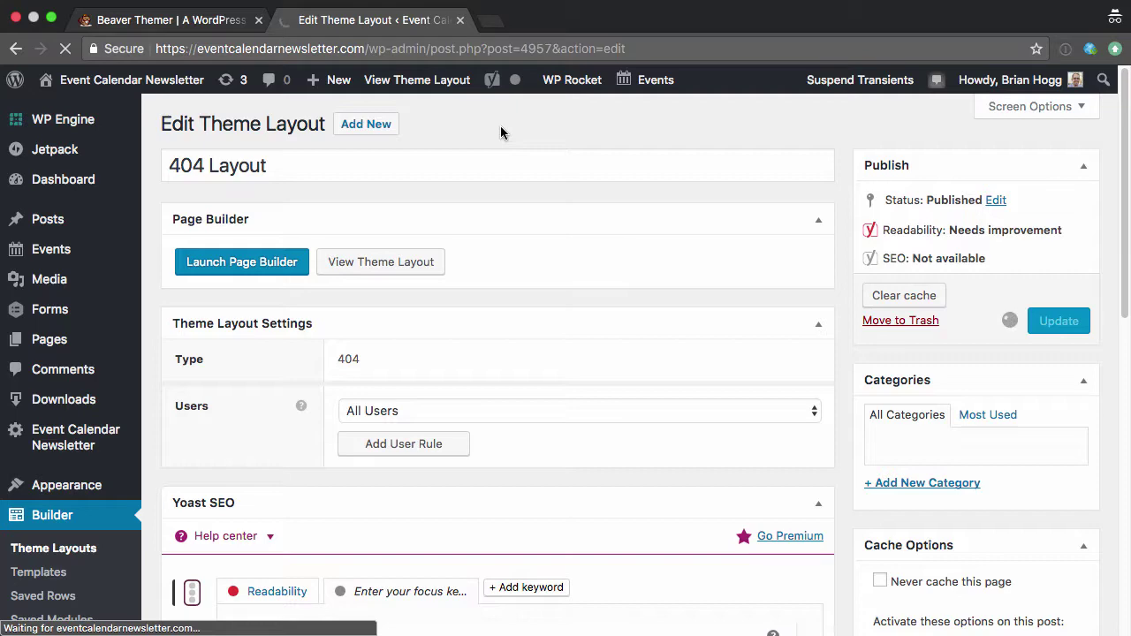
Visit eventcalendarnewsletter.com/sdflksdjf in a new tab to see the 404 layout, then close it
click(493, 27)
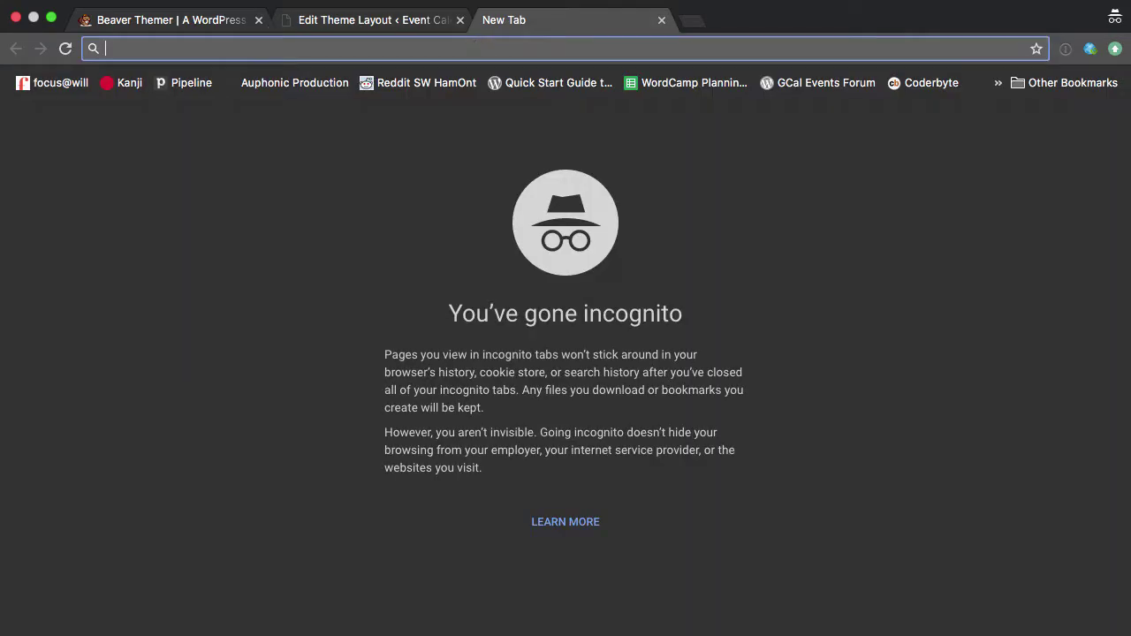
text(event)
key(Right)
key(alt+shift+Left)
key(alt+shift+Left)
text(sdflksdj)
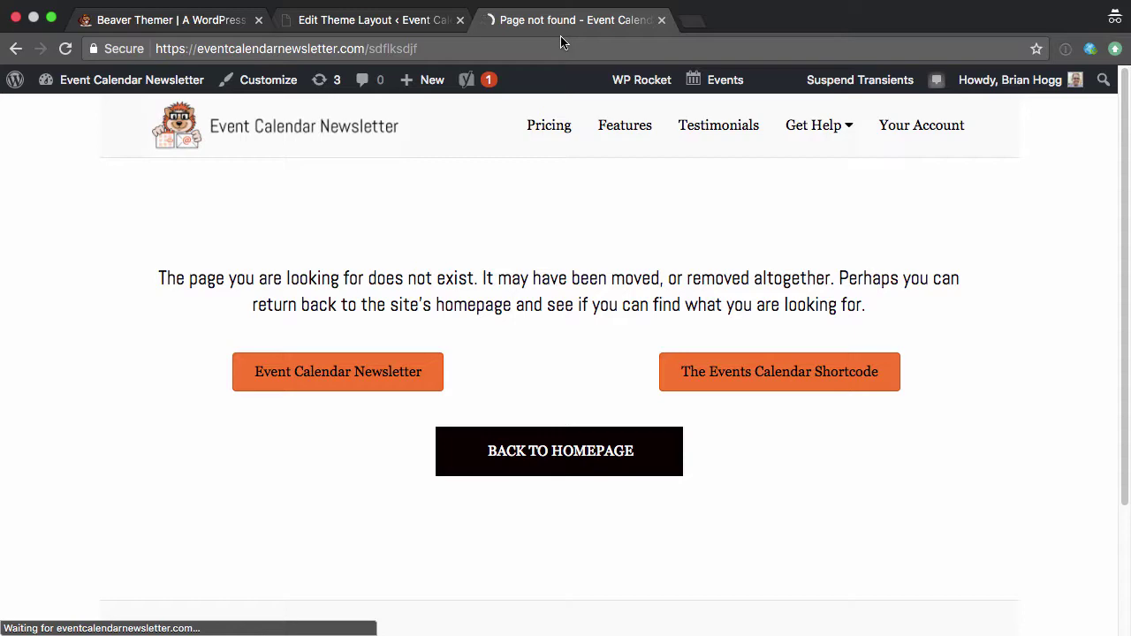
click(663, 21)
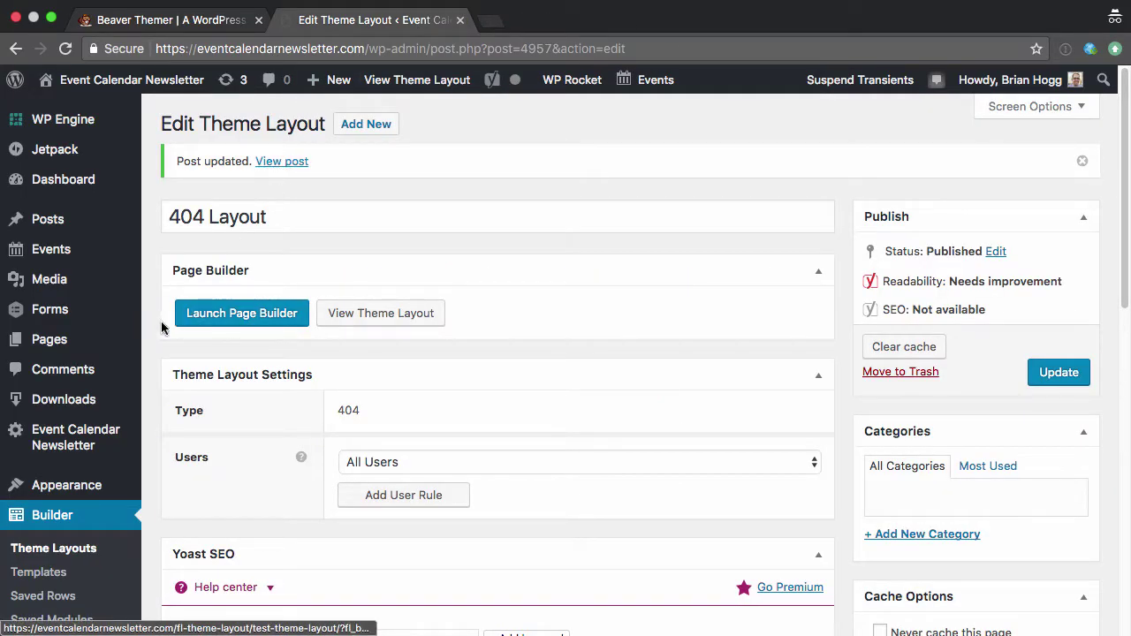
scroll(162, 330, down, 3)
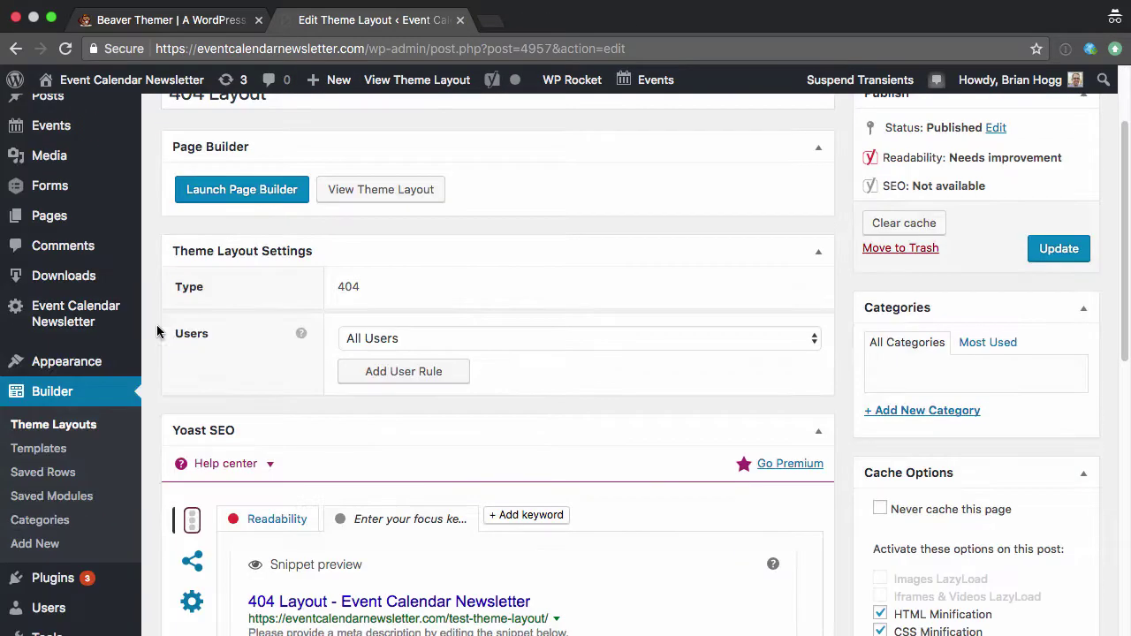
Go to Builder's Theme Layouts list, then open Add New keeping the Theme Layout type
click(84, 429)
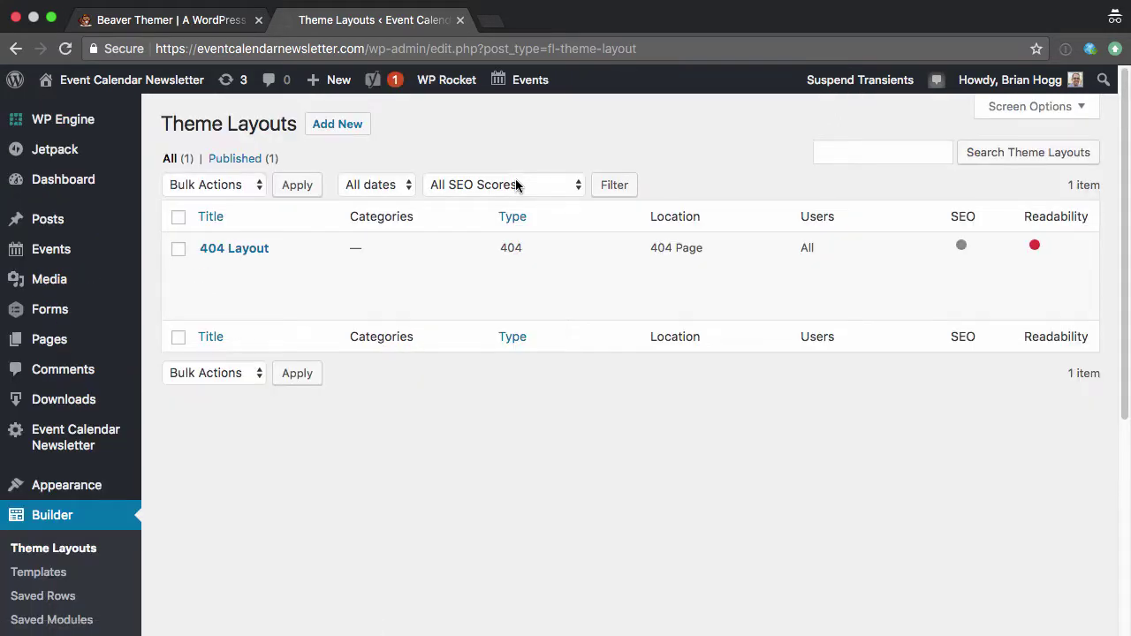
click(340, 126)
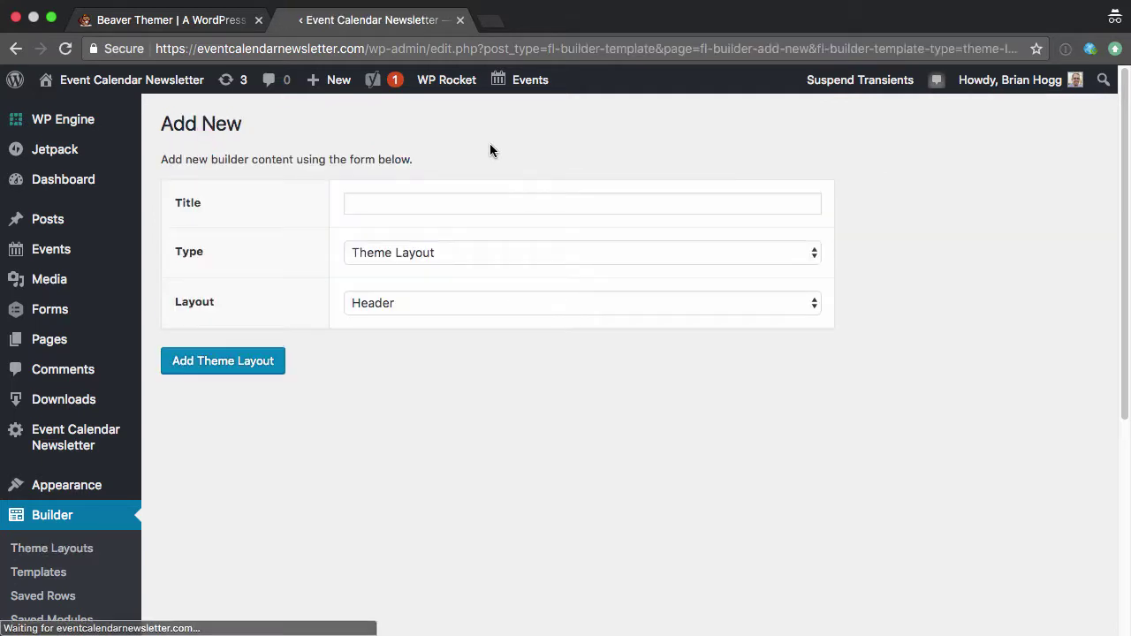
click(460, 254)
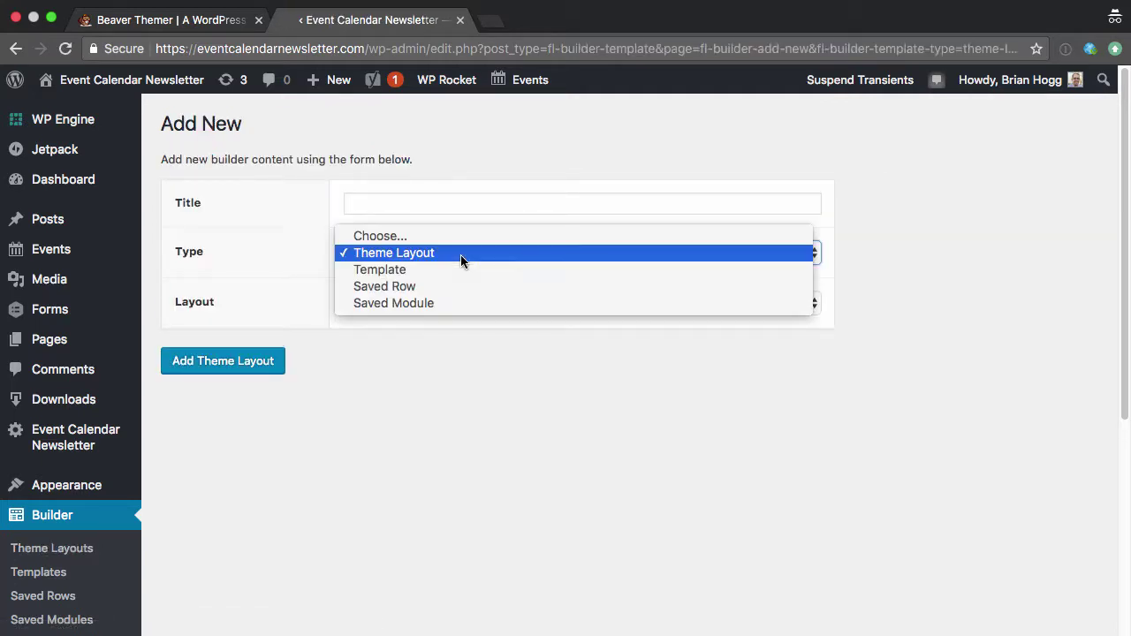
click(467, 186)
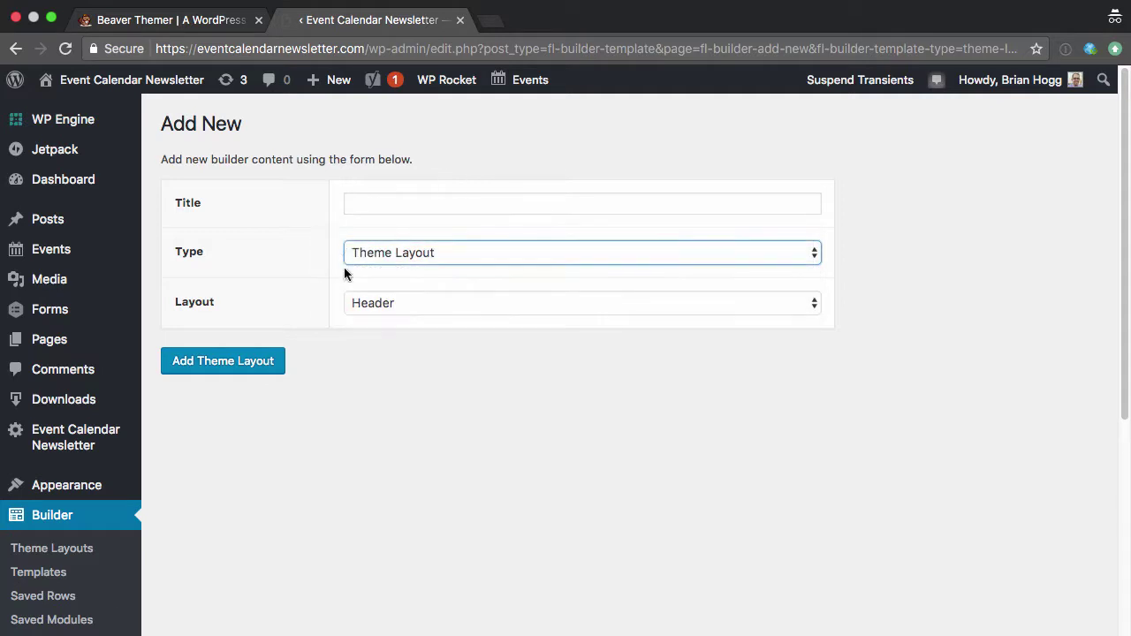
Start a new Builder template and set its type to Theme Layout
click(38, 571)
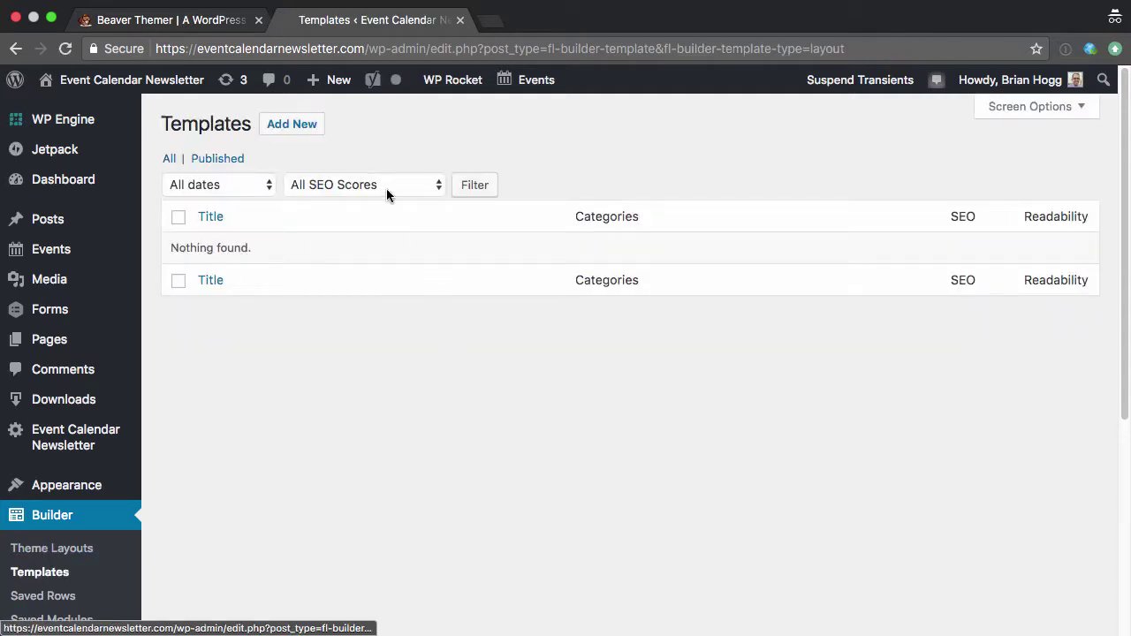
click(292, 124)
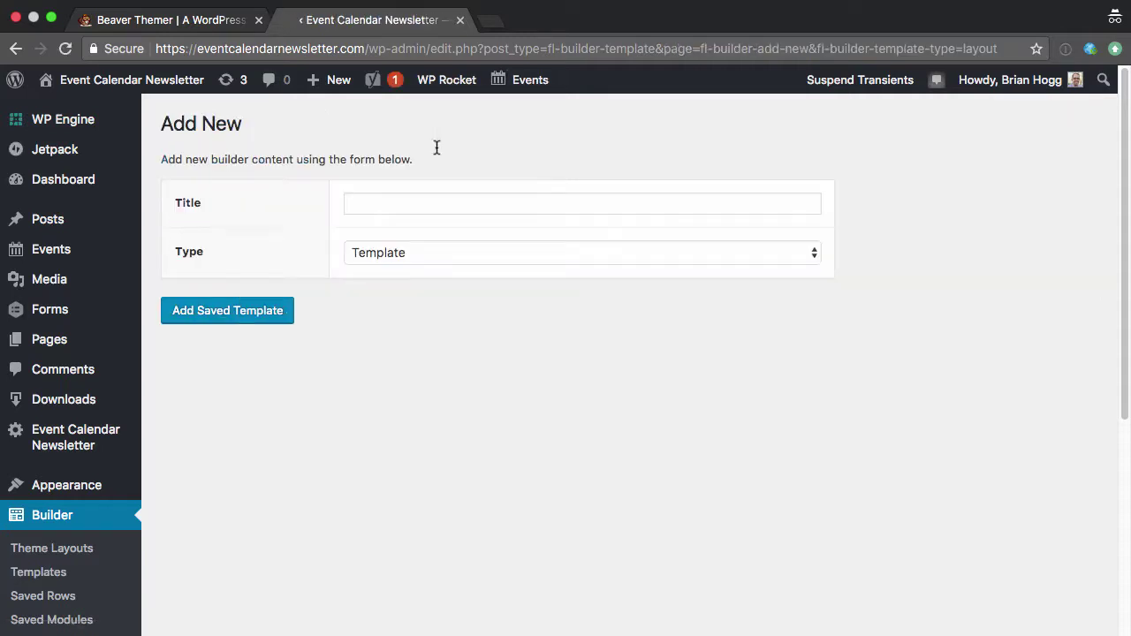
click(402, 254)
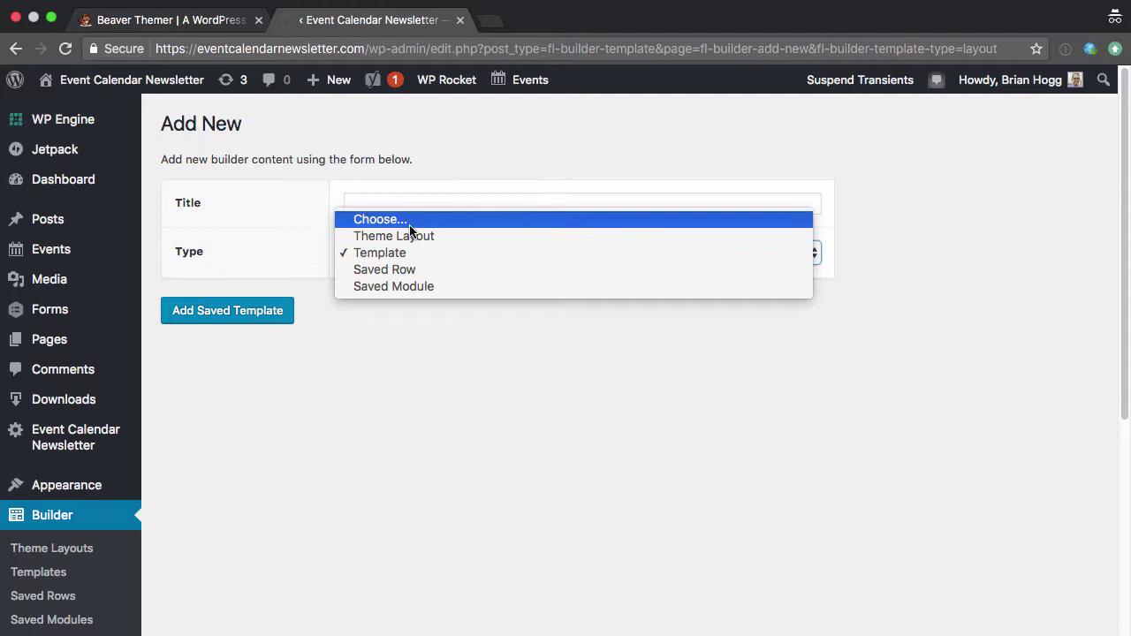
click(486, 132)
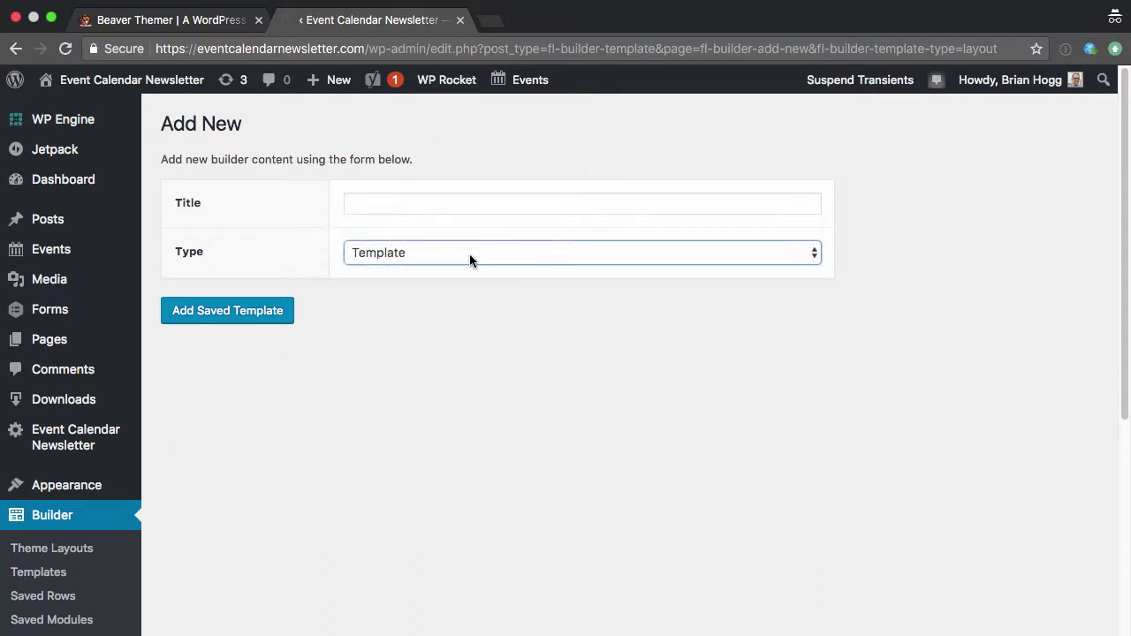
click(469, 253)
click(476, 236)
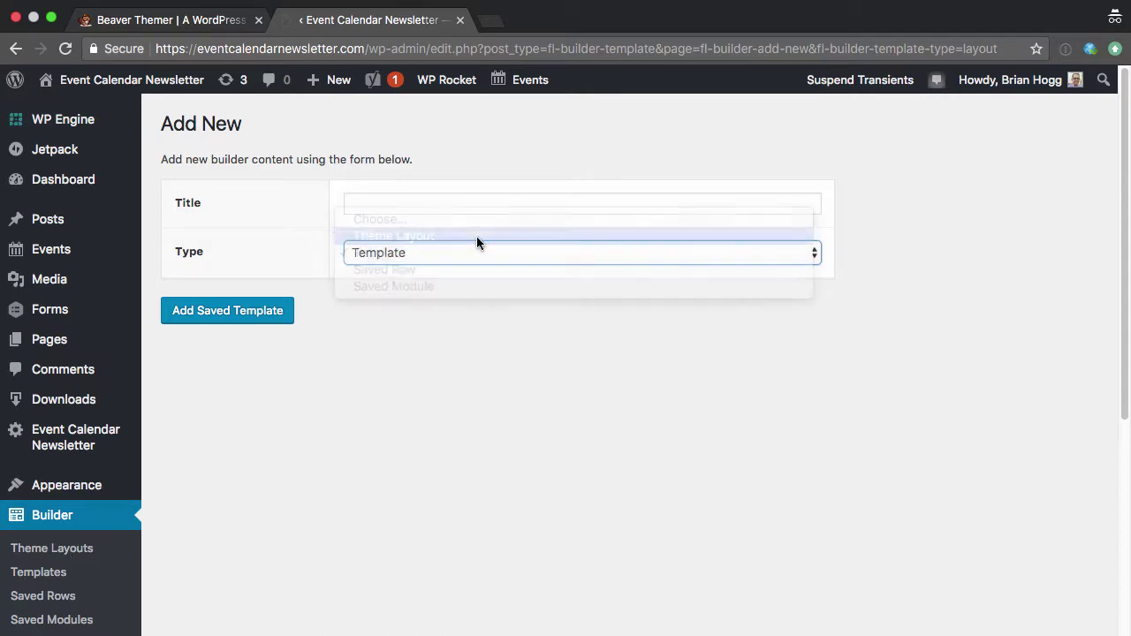
Choose Singular as the layout kind and title it 'Blog Post Layout'
click(416, 305)
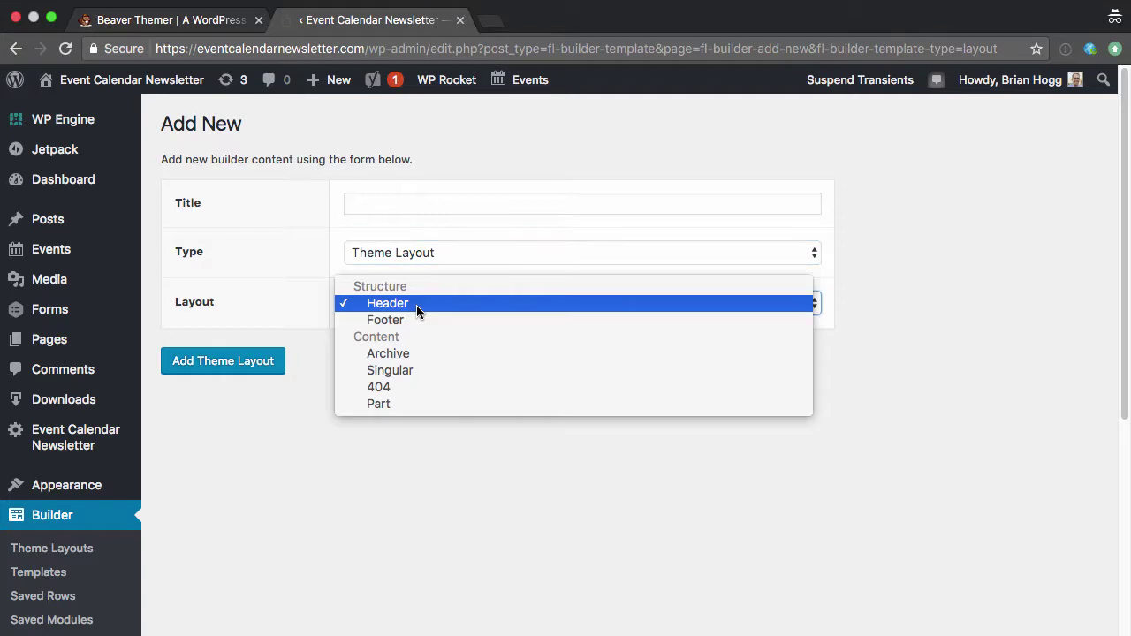
click(439, 372)
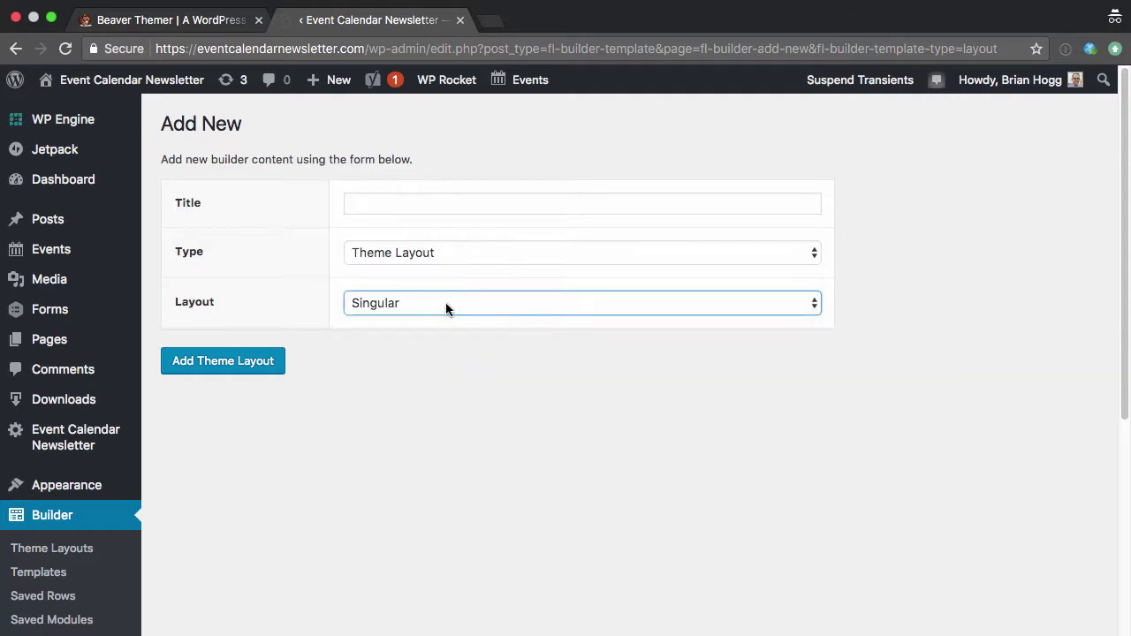
click(409, 204)
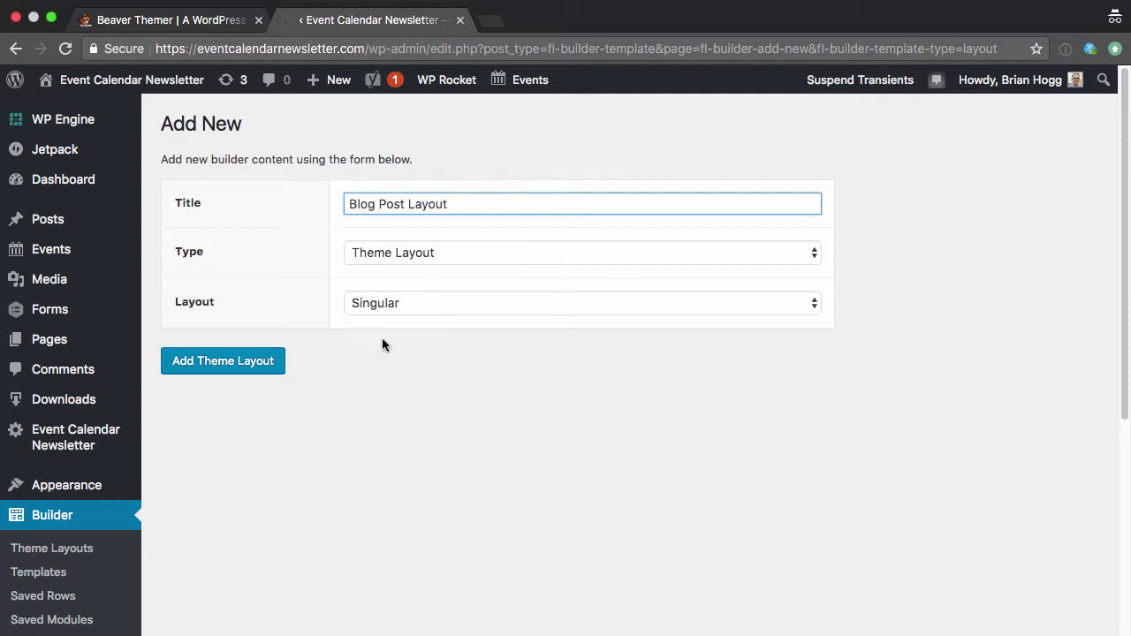
click(388, 255)
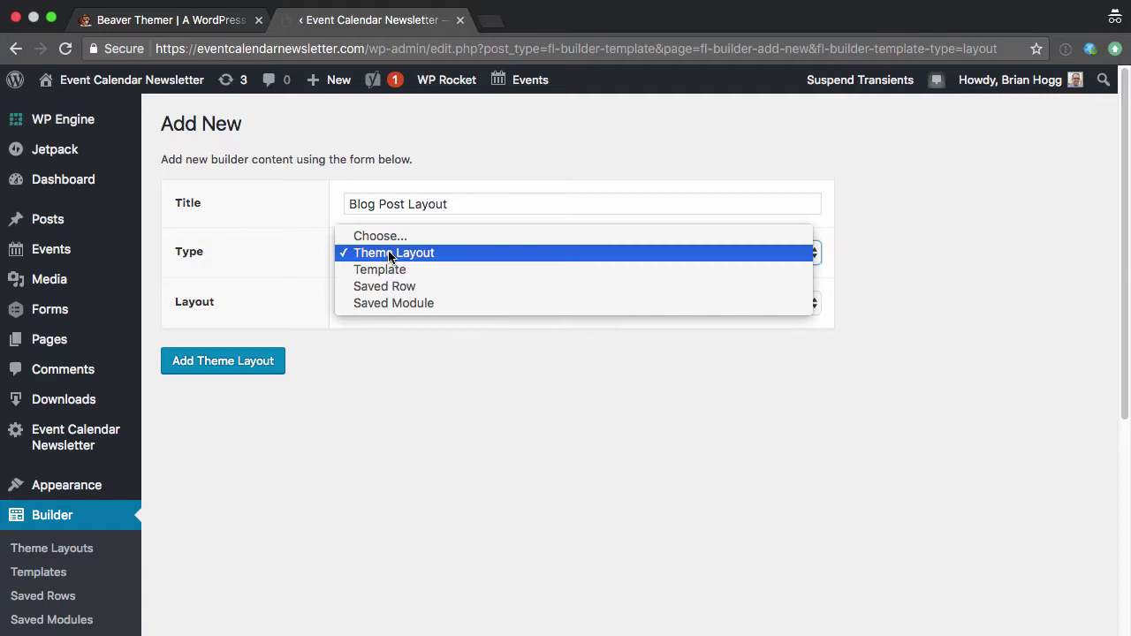
click(389, 255)
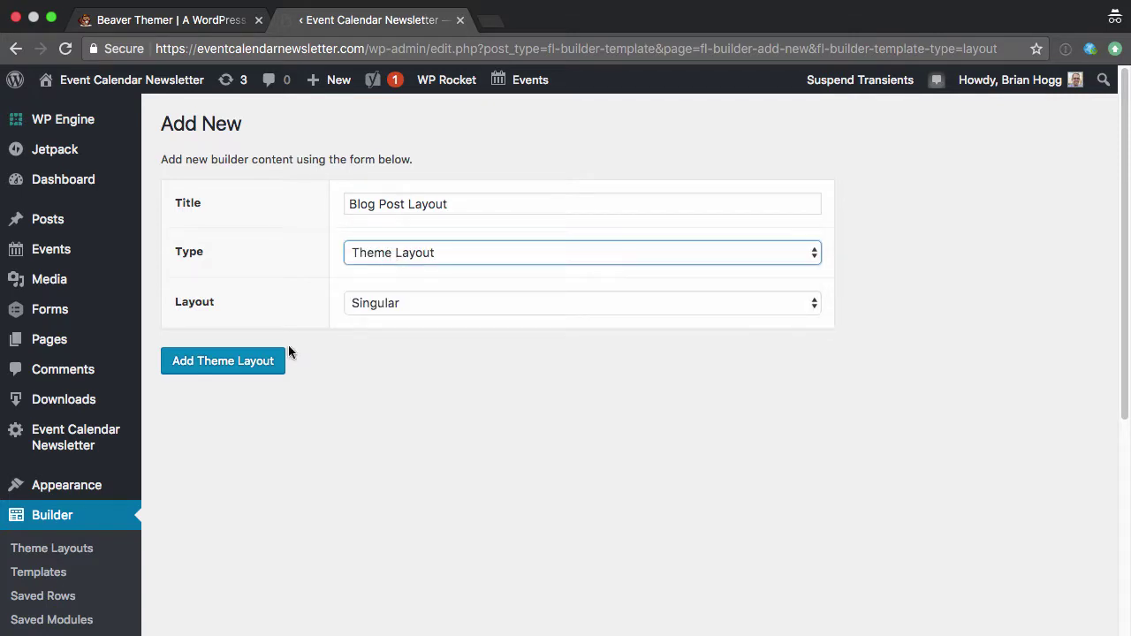
click(474, 252)
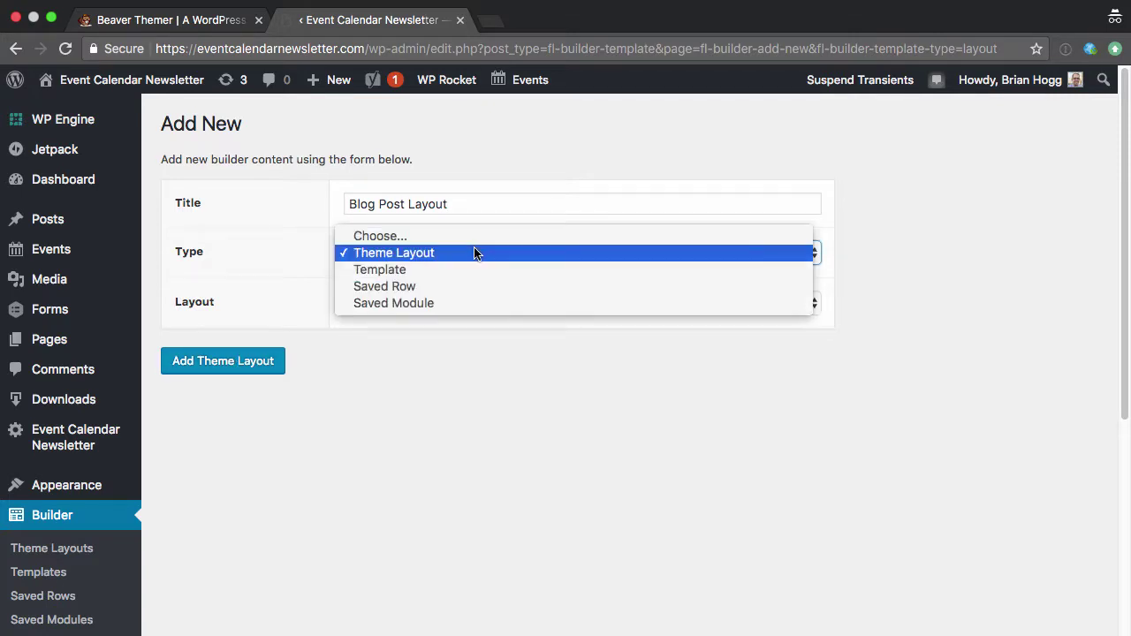
click(475, 254)
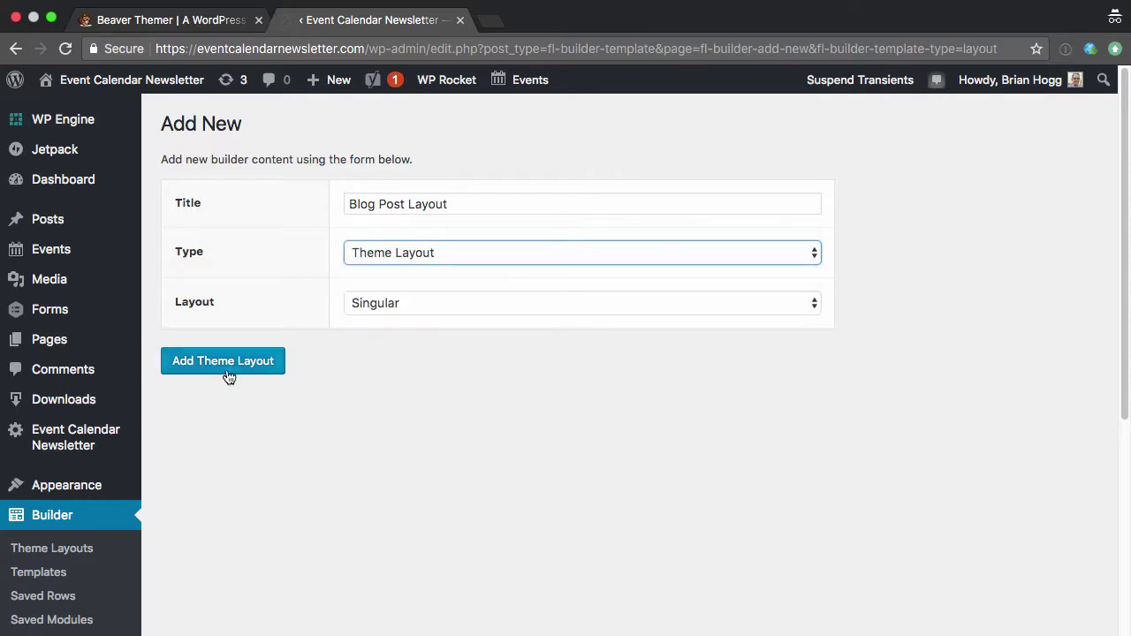
Add the Blog Post Layout and set its location rule to Post › All Posts
click(223, 366)
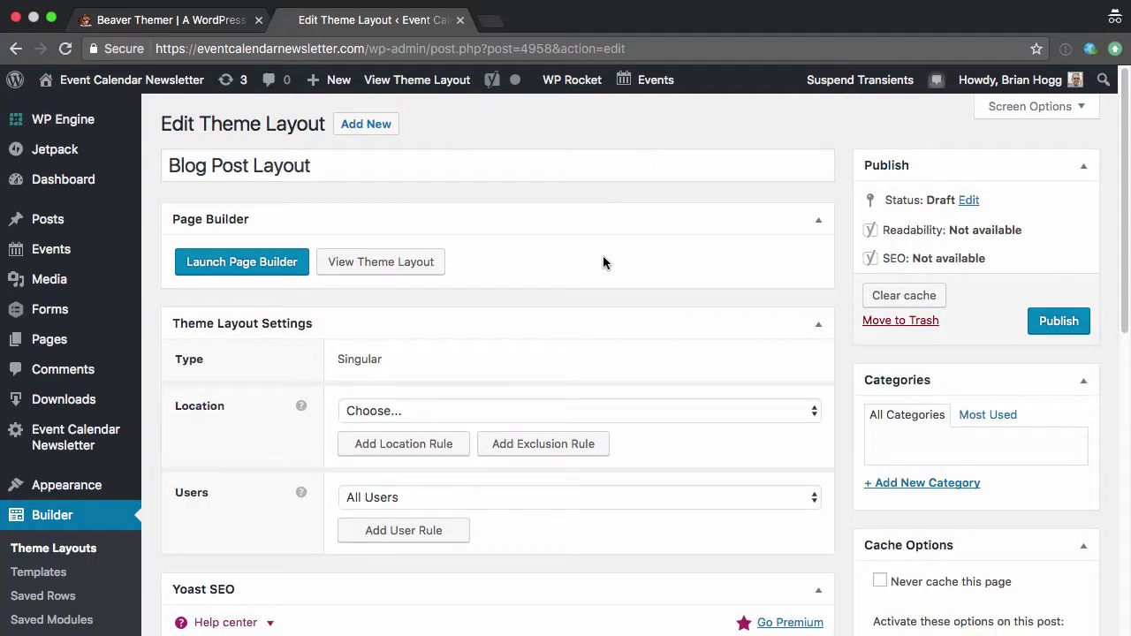
scroll(602, 262, down, 1)
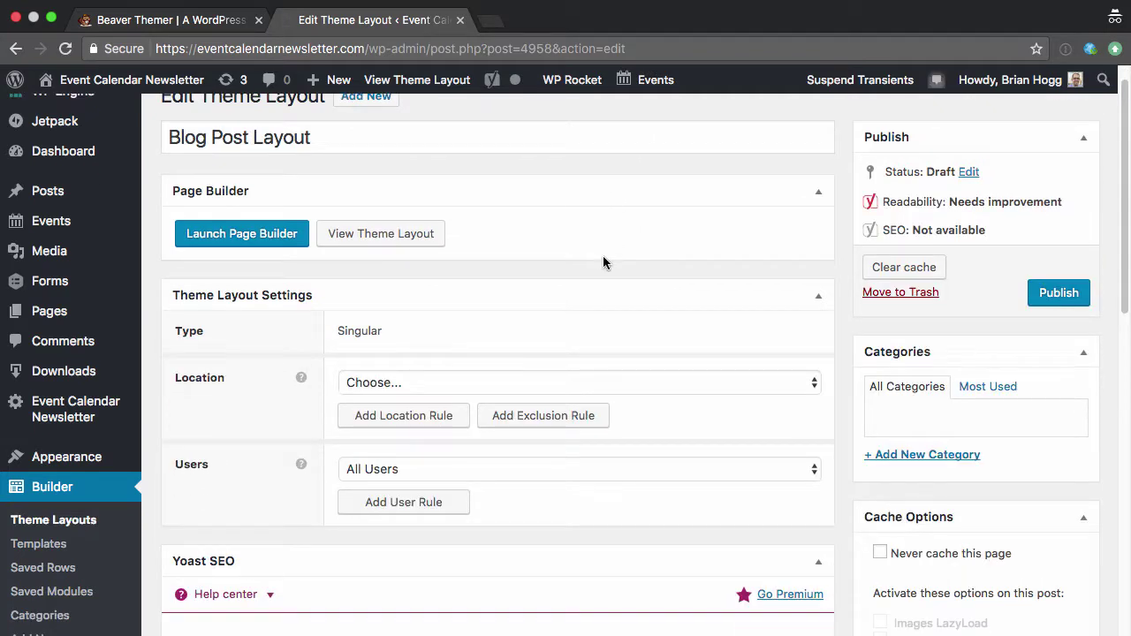
click(419, 384)
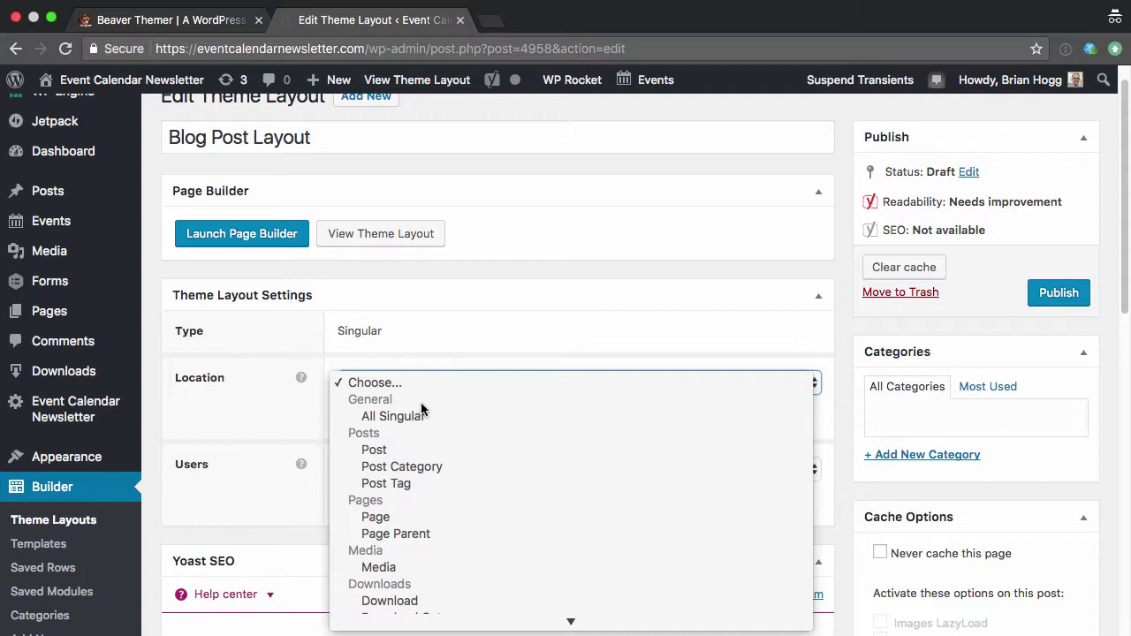
click(425, 453)
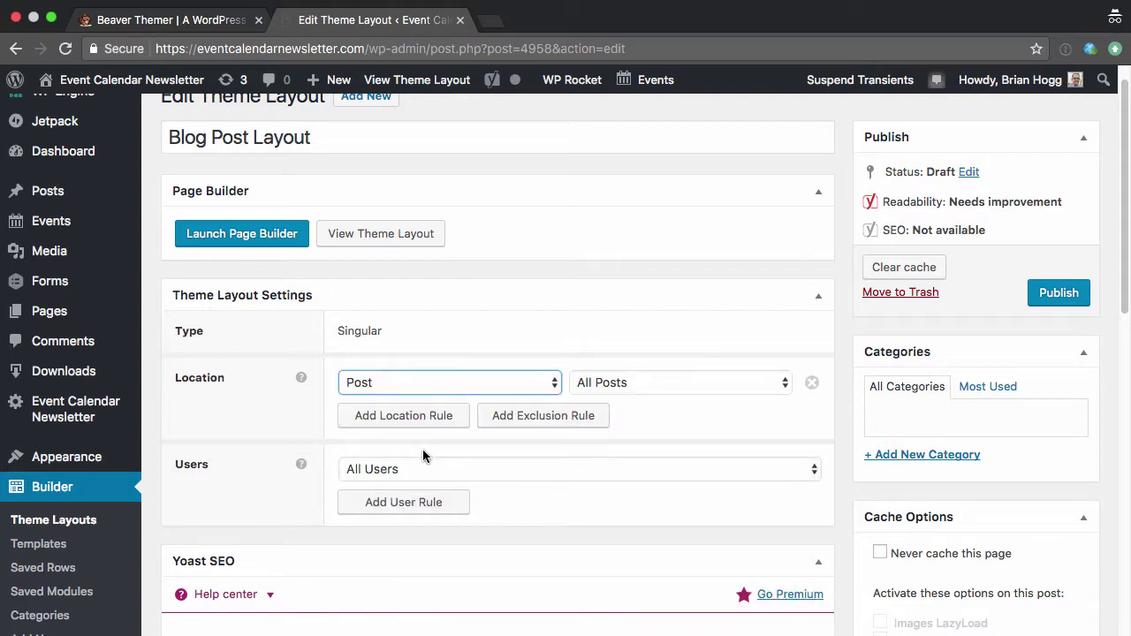
scroll(423, 449, down, 1)
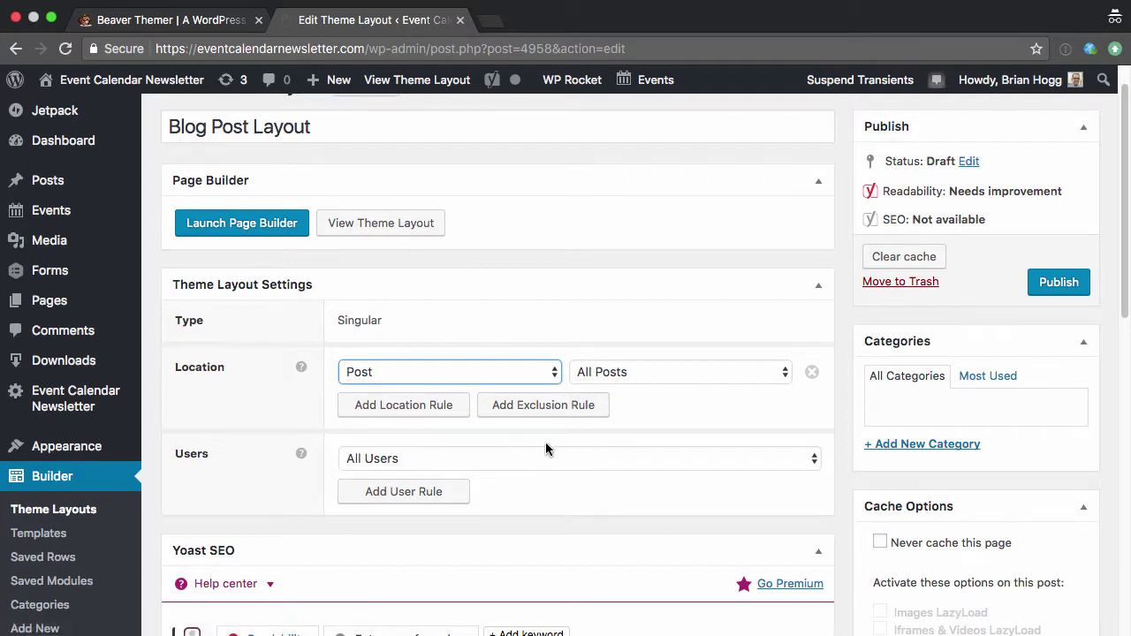
click(618, 372)
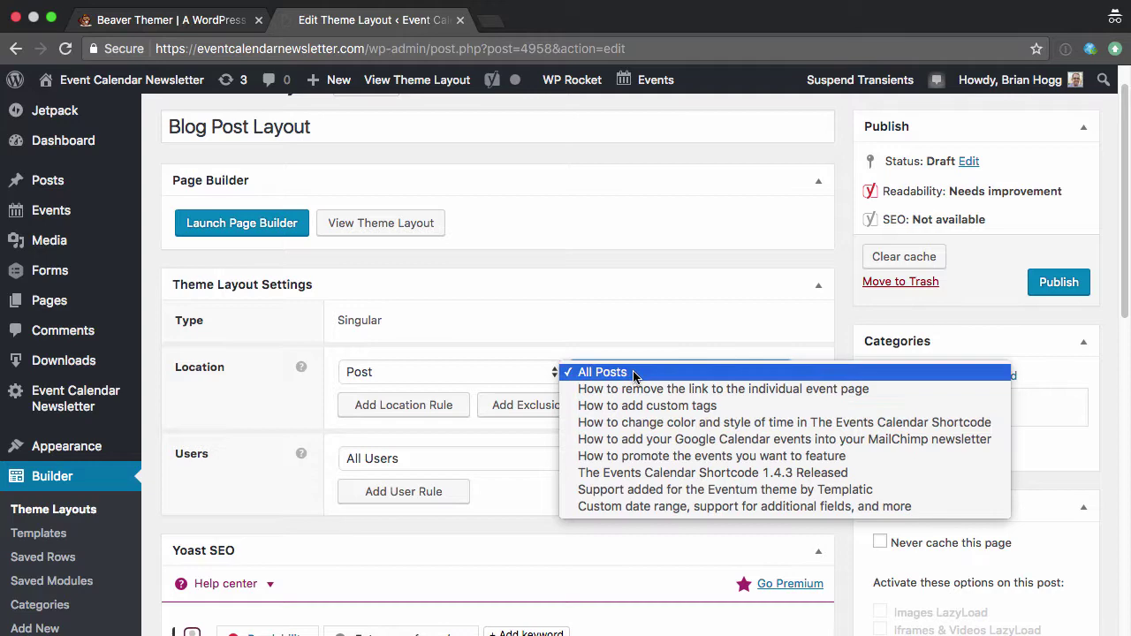
click(641, 356)
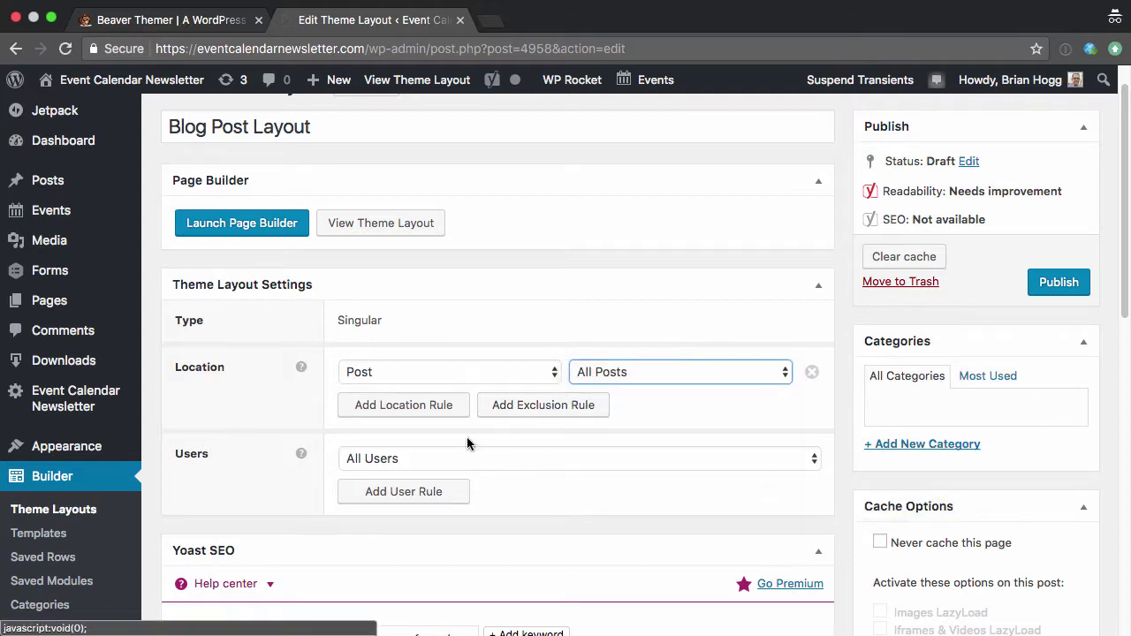
scroll(467, 441, down, 3)
scroll(394, 454, up, 4)
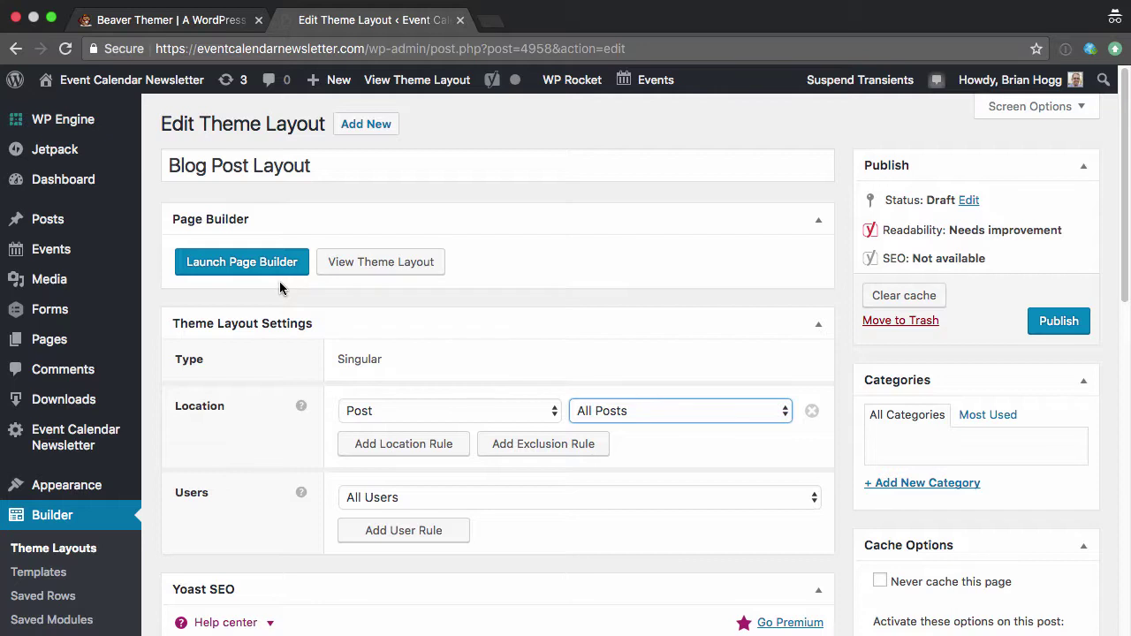
click(378, 261)
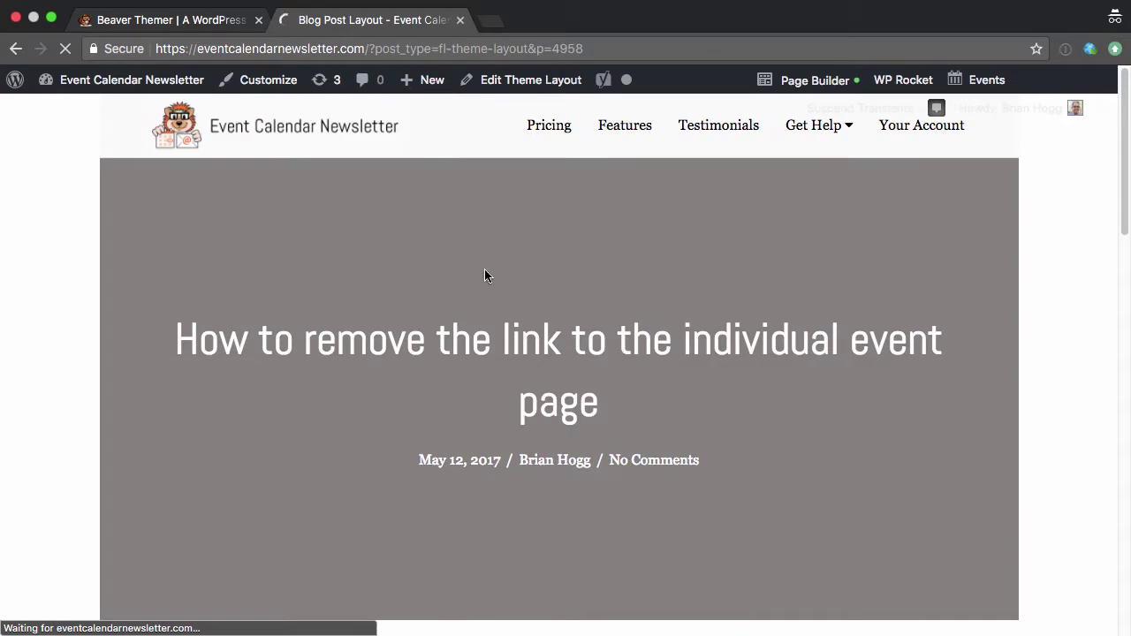
scroll(485, 271, down, 4)
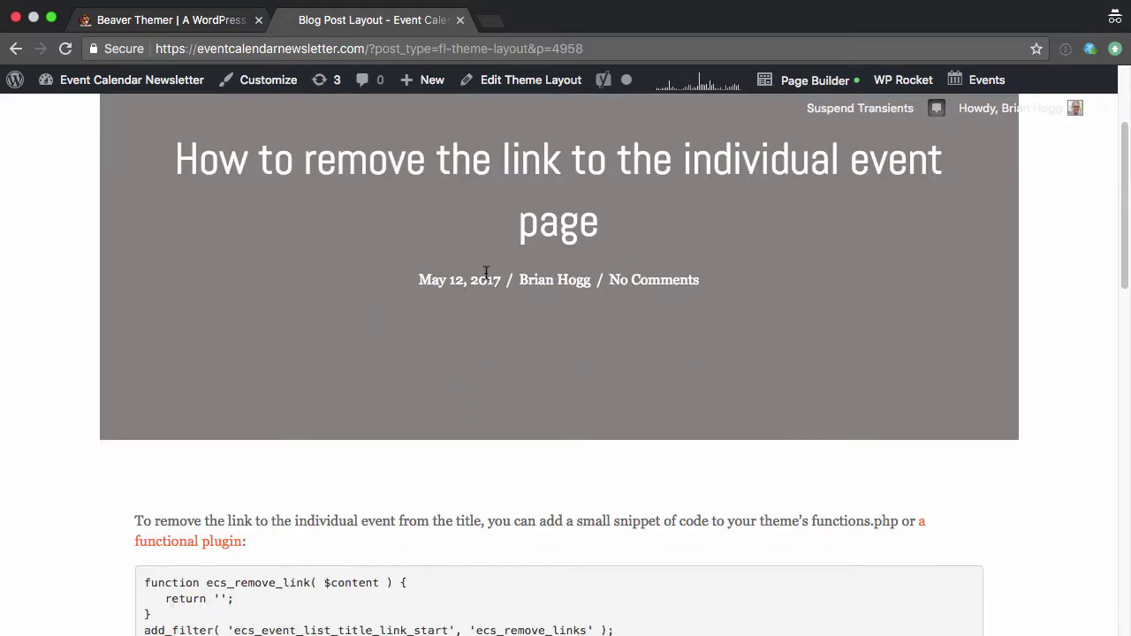
scroll(485, 271, down, 2)
scroll(485, 271, up, 4)
scroll(485, 273, down, 2)
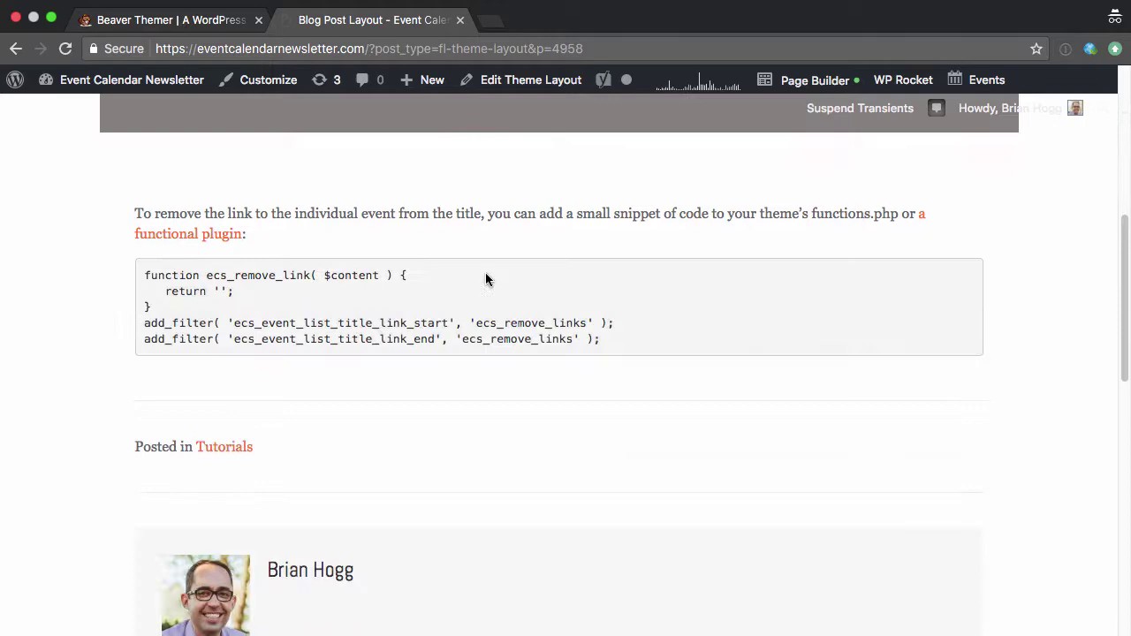
scroll(485, 279, down, 5)
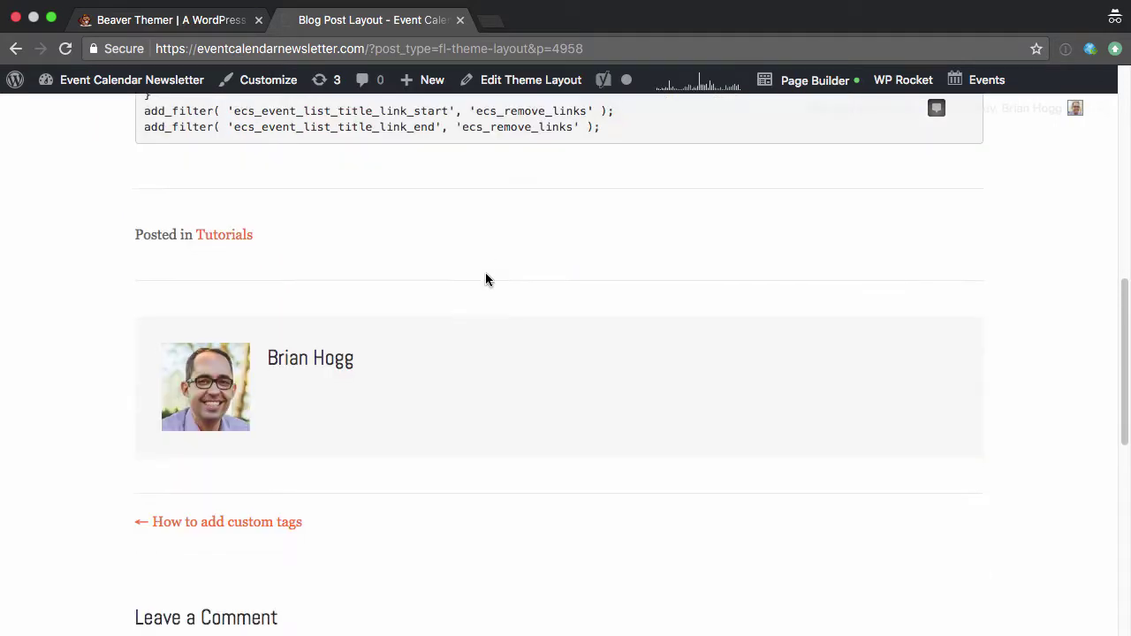
scroll(485, 280, down, 9)
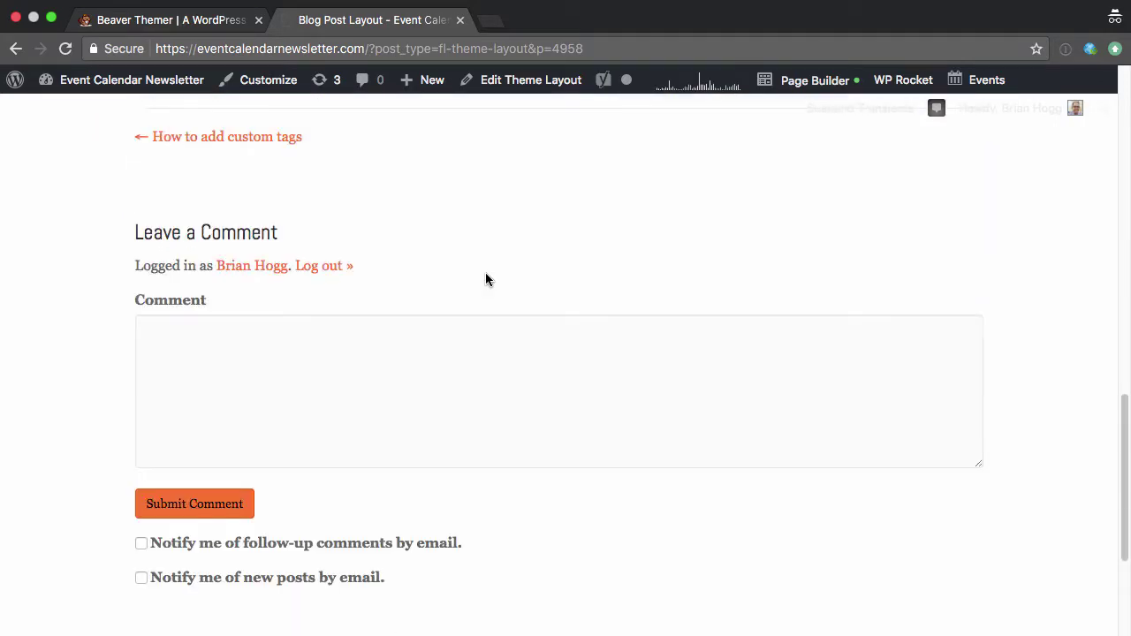
scroll(485, 279, down, 3)
scroll(487, 278, up, 20)
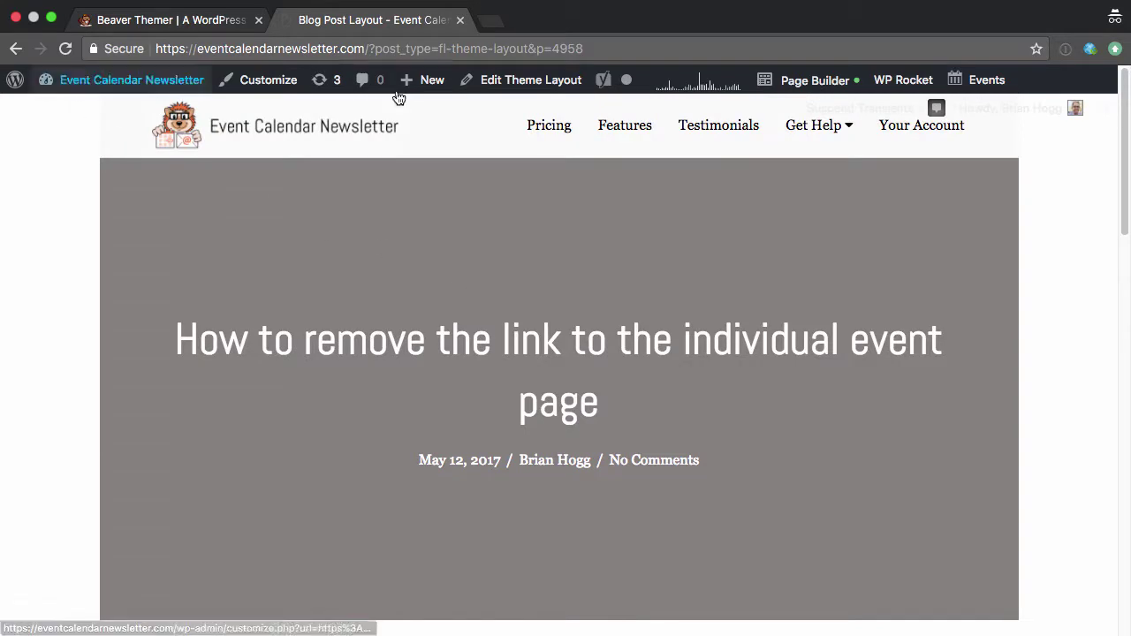
click(517, 79)
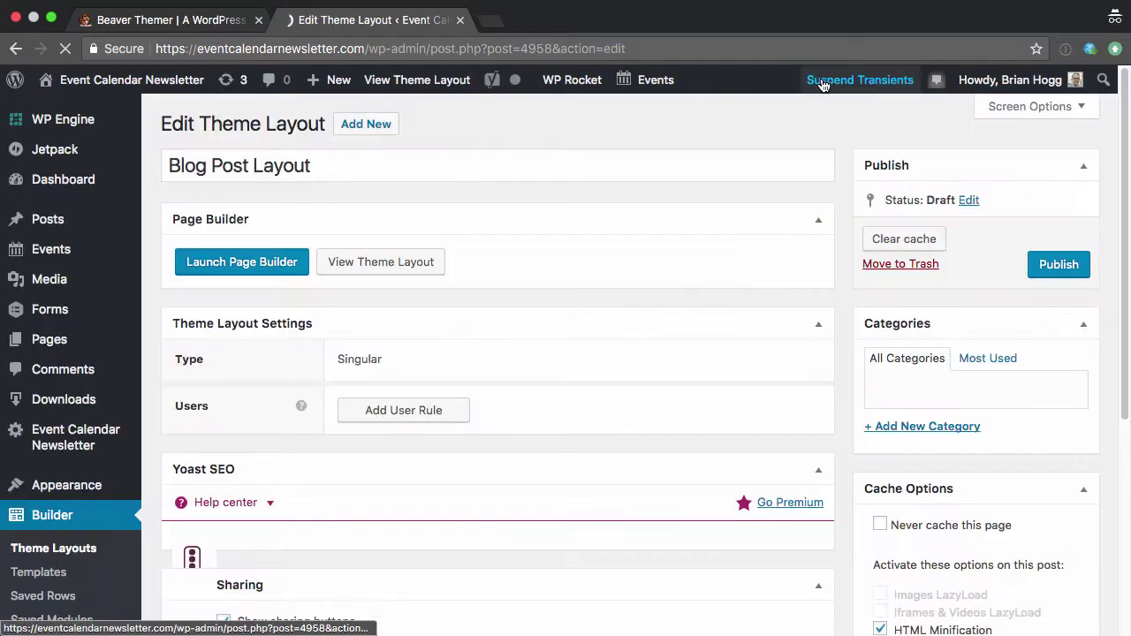
Open Blog Post Layout in Beaver Builder and set the title row's top and bottom padding to 30 px
click(277, 261)
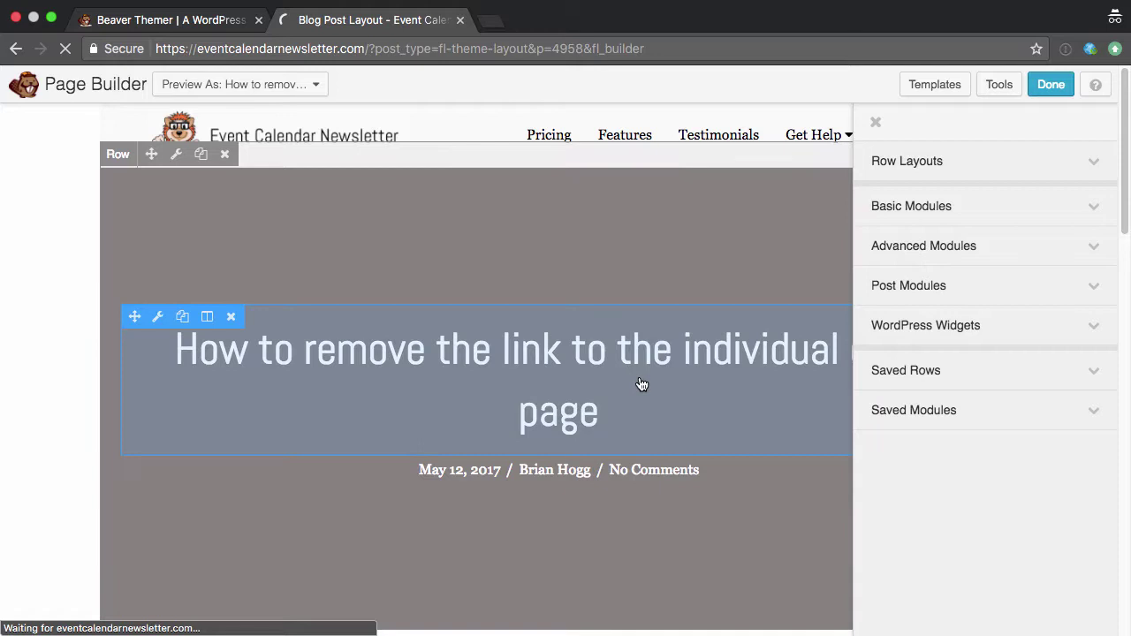
click(177, 155)
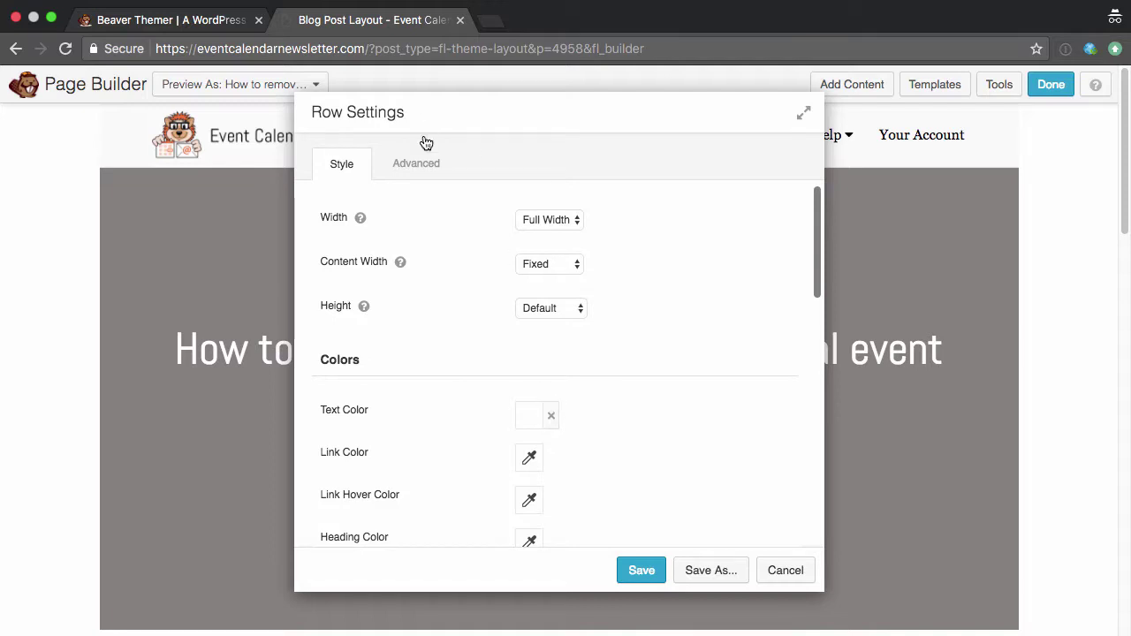
click(418, 164)
drag(565, 474, 500, 466)
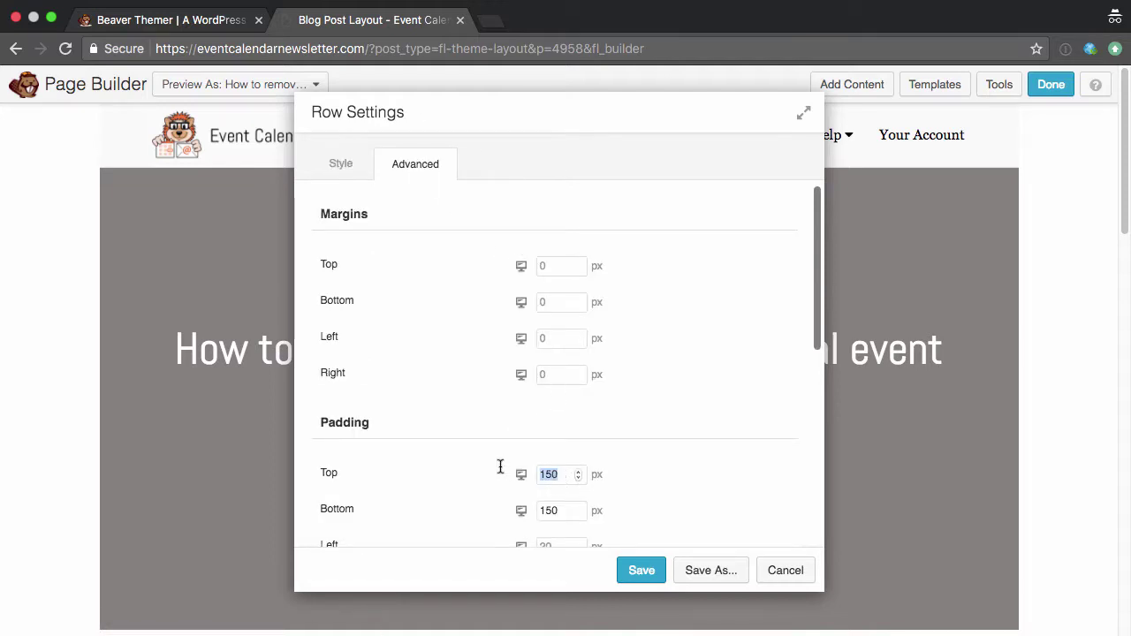
text(30)
drag(566, 502, 528, 502)
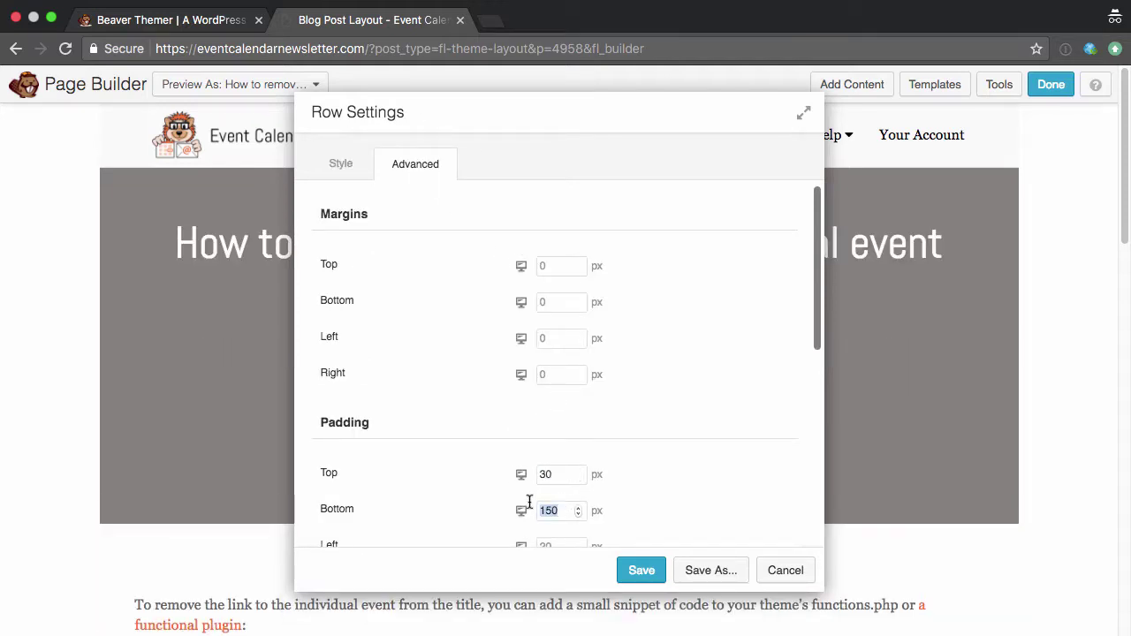
text(30)
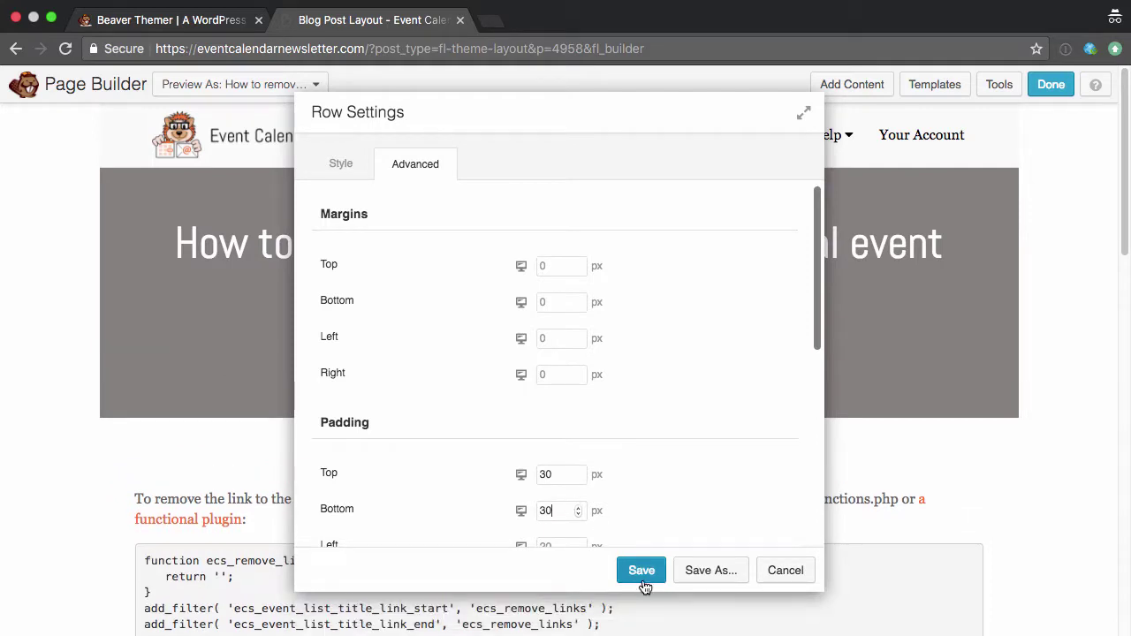
click(642, 571)
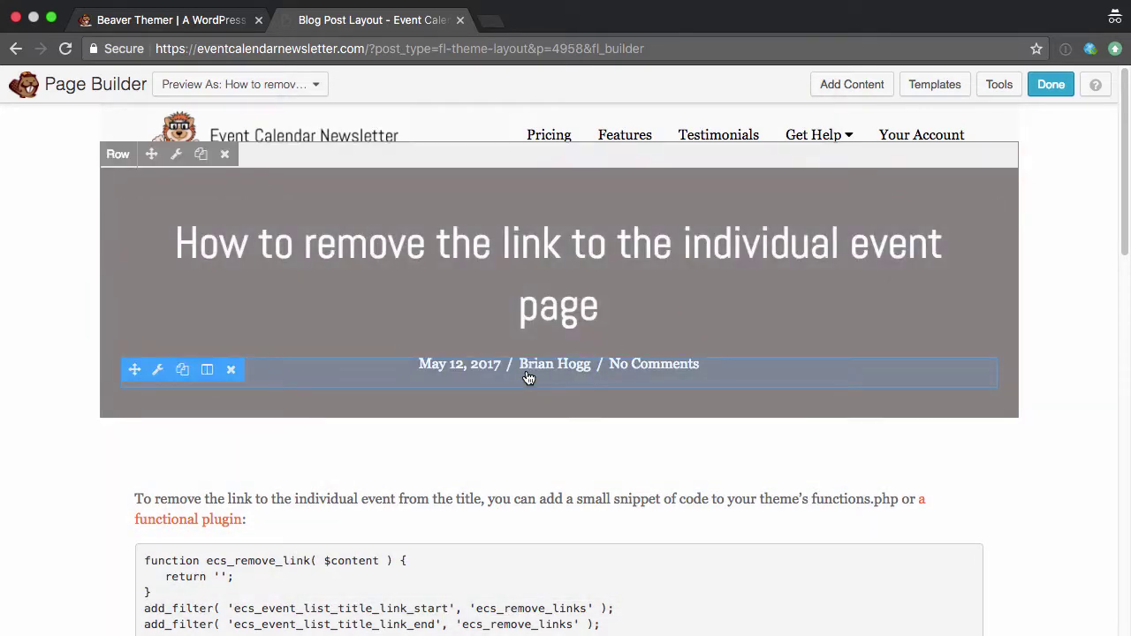
Open the post info settings and review its style, order and advanced options
click(530, 367)
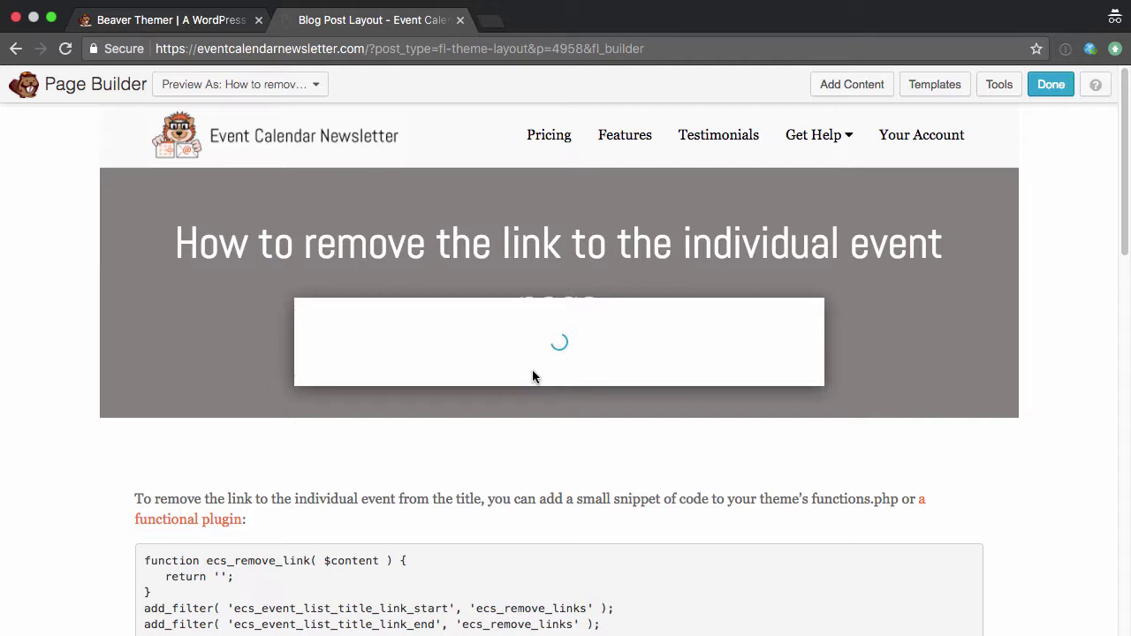
scroll(440, 272, down, 5)
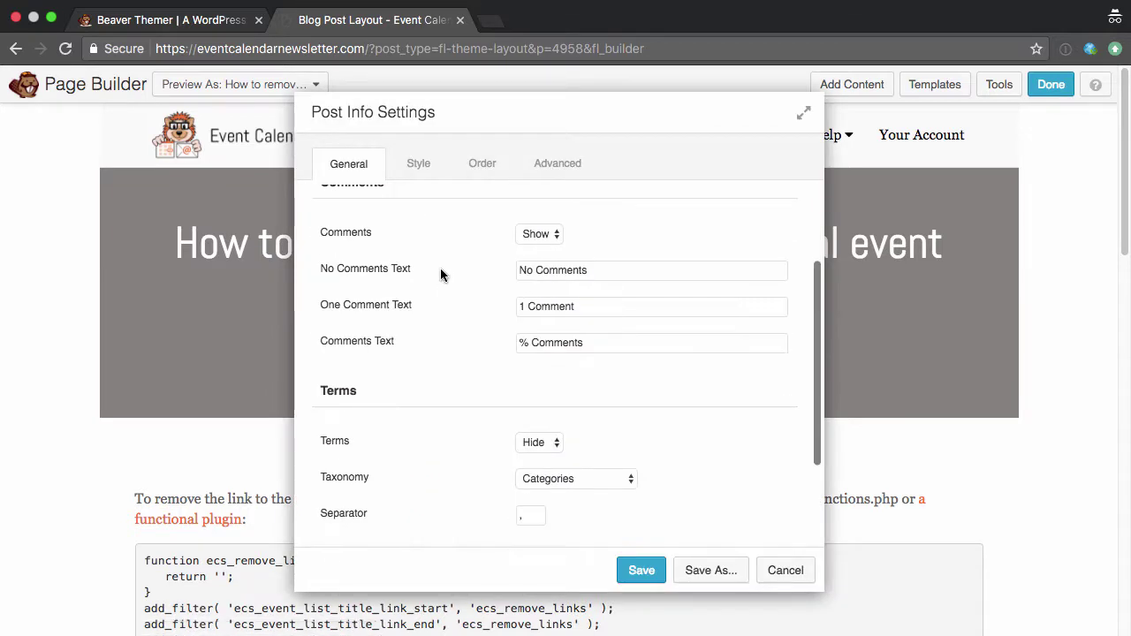
click(536, 233)
click(537, 233)
drag(702, 112, 660, 117)
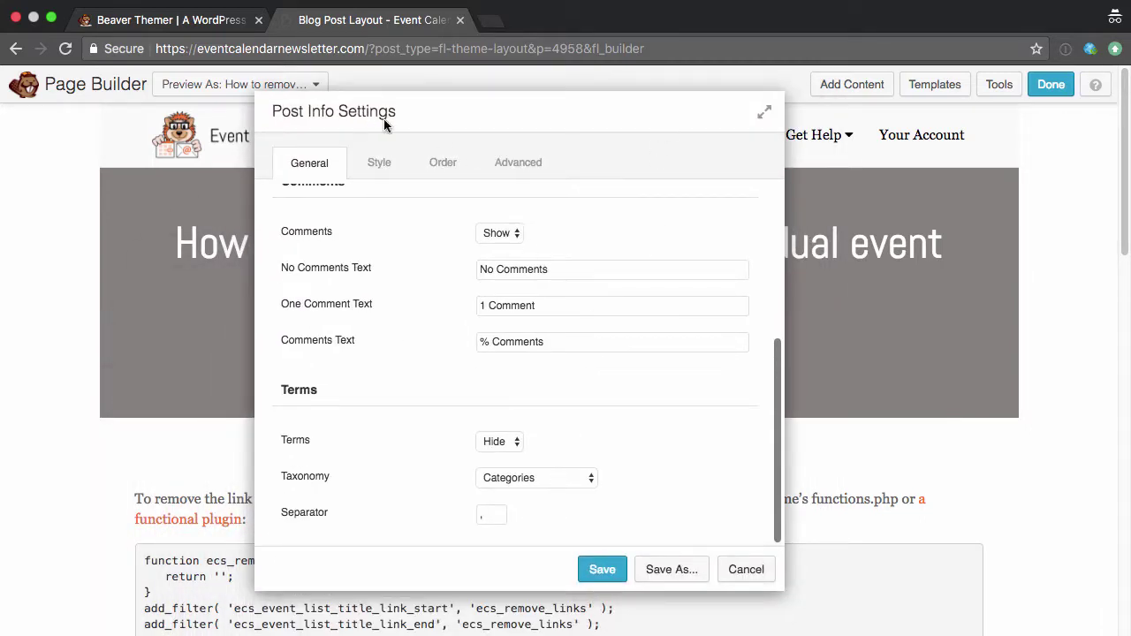
scroll(627, 353, up, 6)
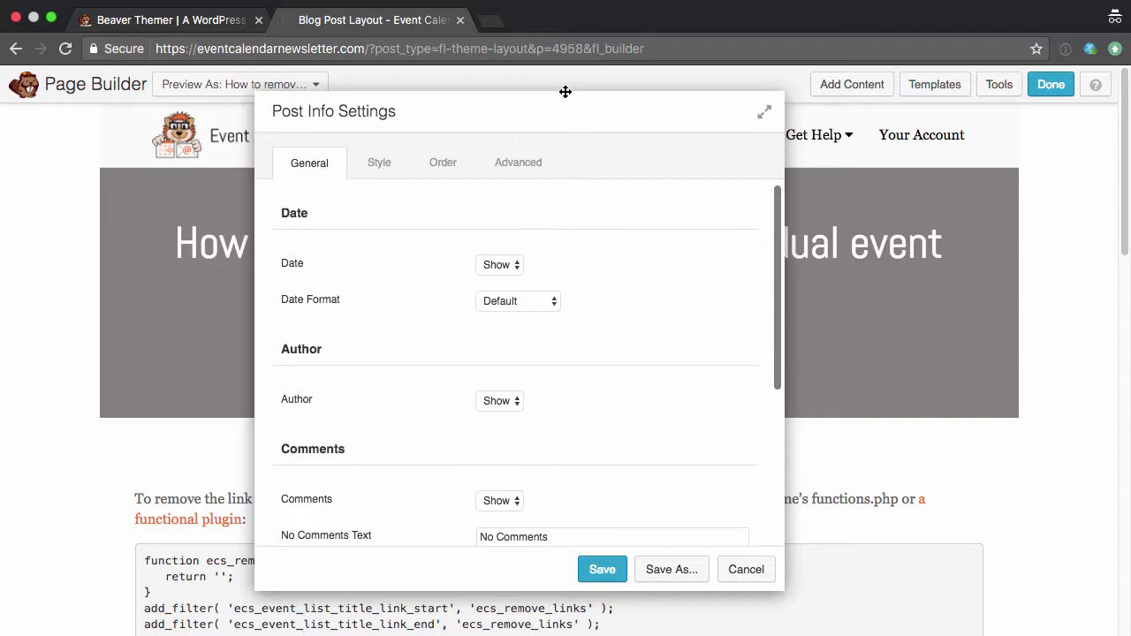
drag(565, 92, 528, 408)
drag(539, 469, 556, 128)
scroll(645, 347, down, 5)
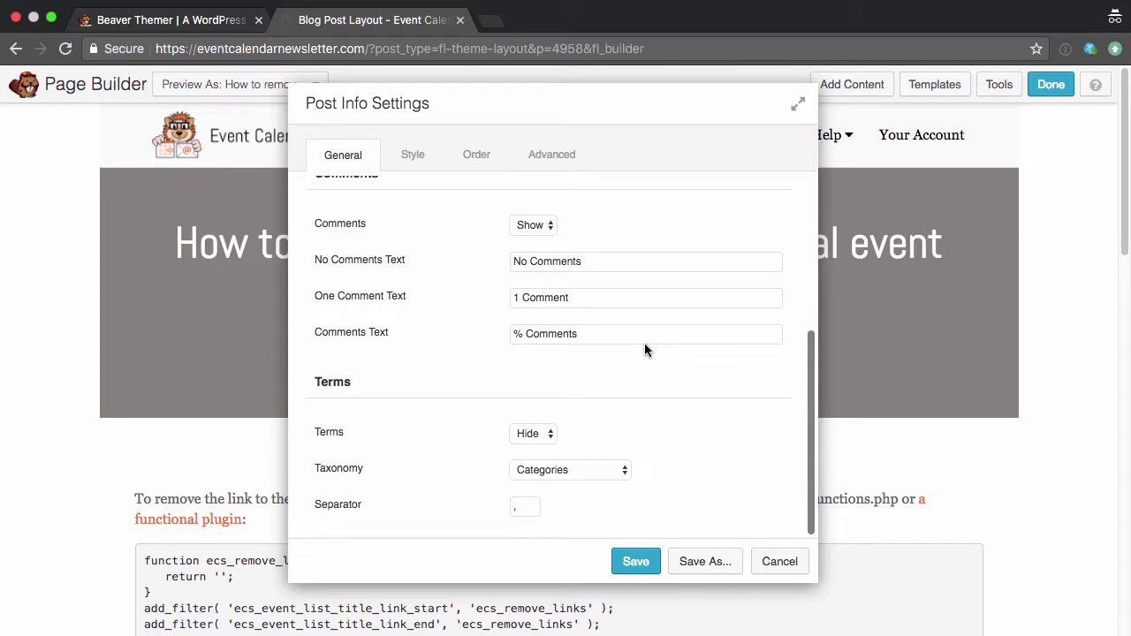
click(413, 156)
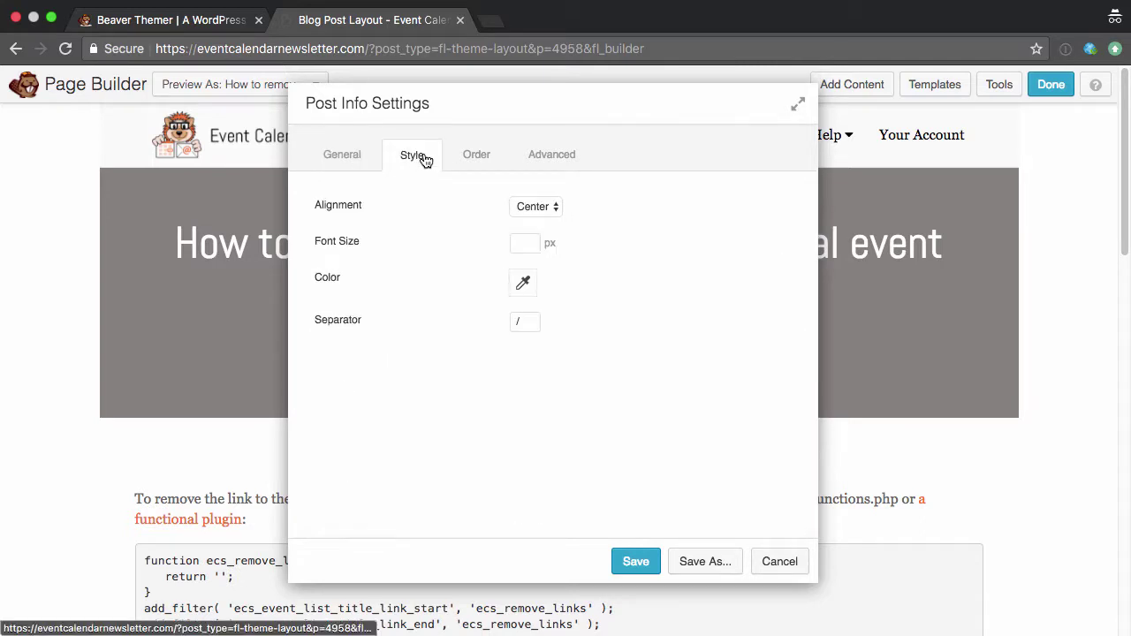
click(465, 157)
click(559, 167)
click(489, 164)
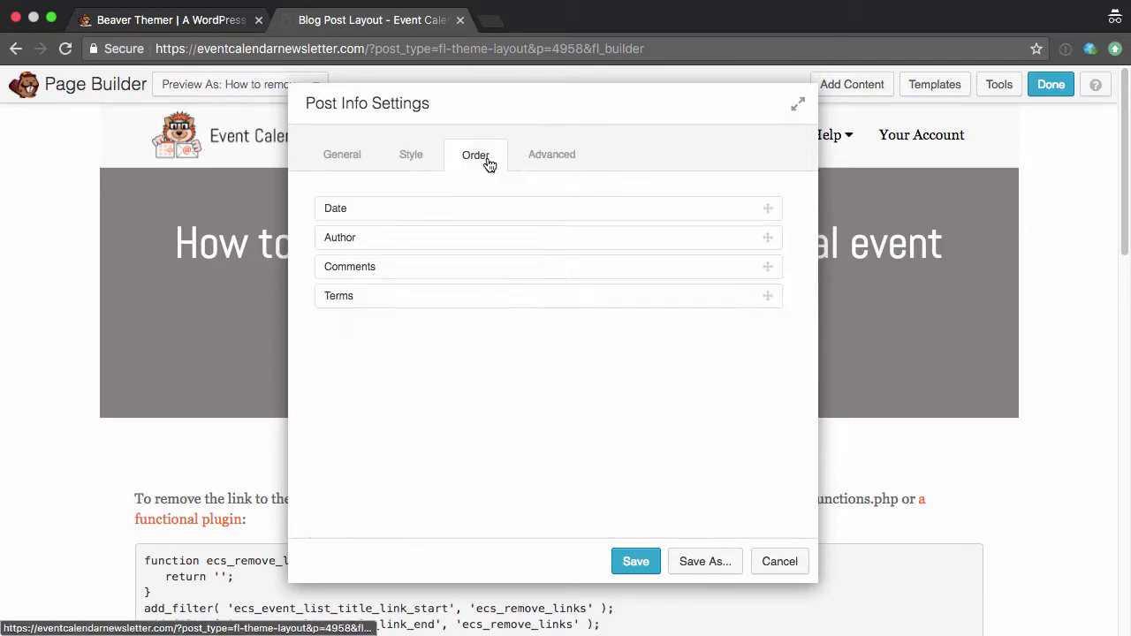
click(567, 158)
scroll(672, 389, down, 2)
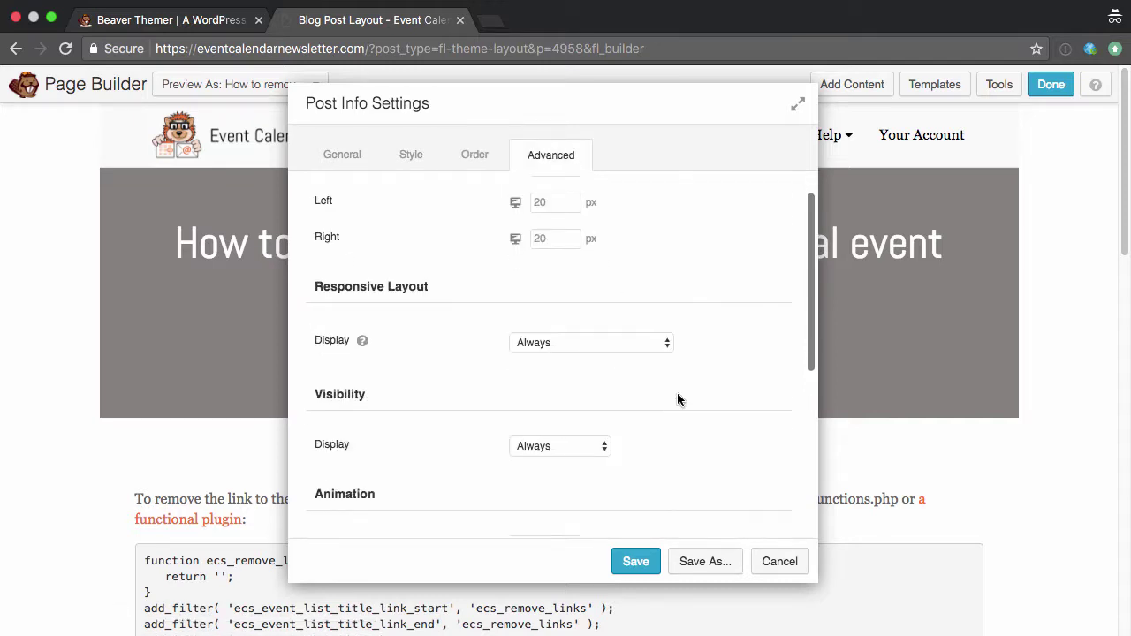
scroll(677, 396, down, 5)
scroll(677, 392, up, 5)
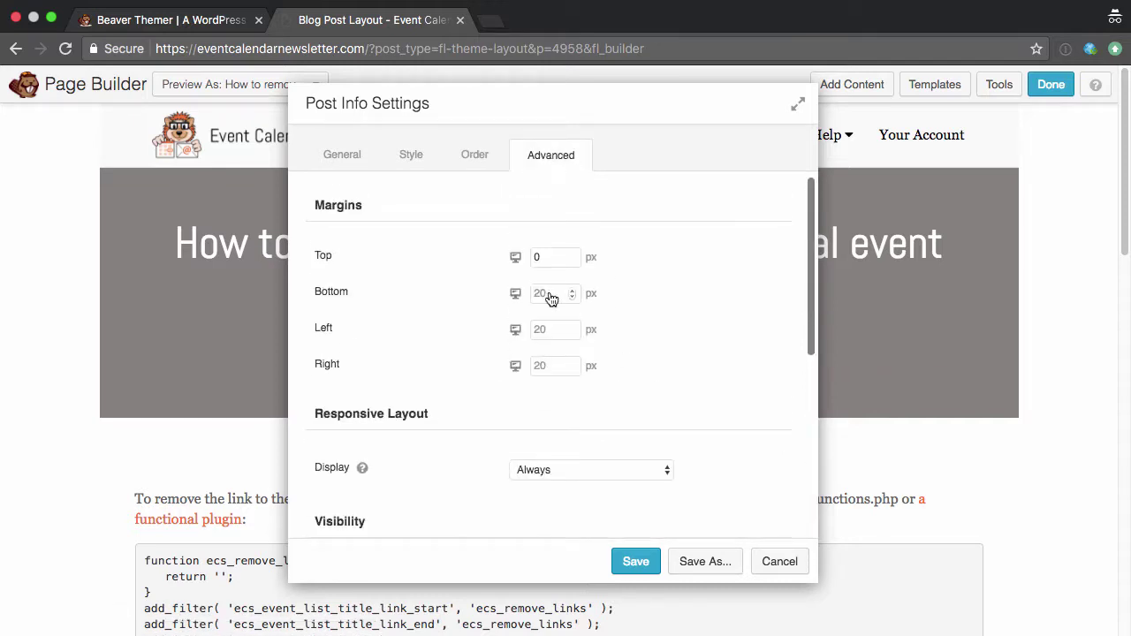
click(343, 153)
drag(631, 107, 551, 107)
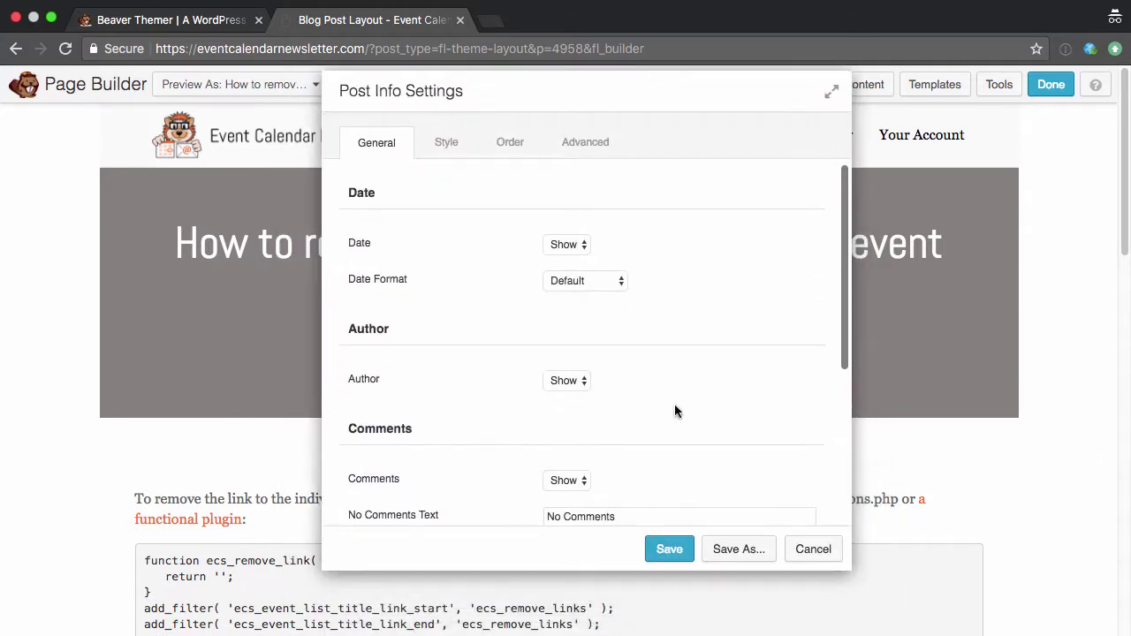
scroll(674, 404, down, 5)
Hide the comment count in the post info line
click(570, 260)
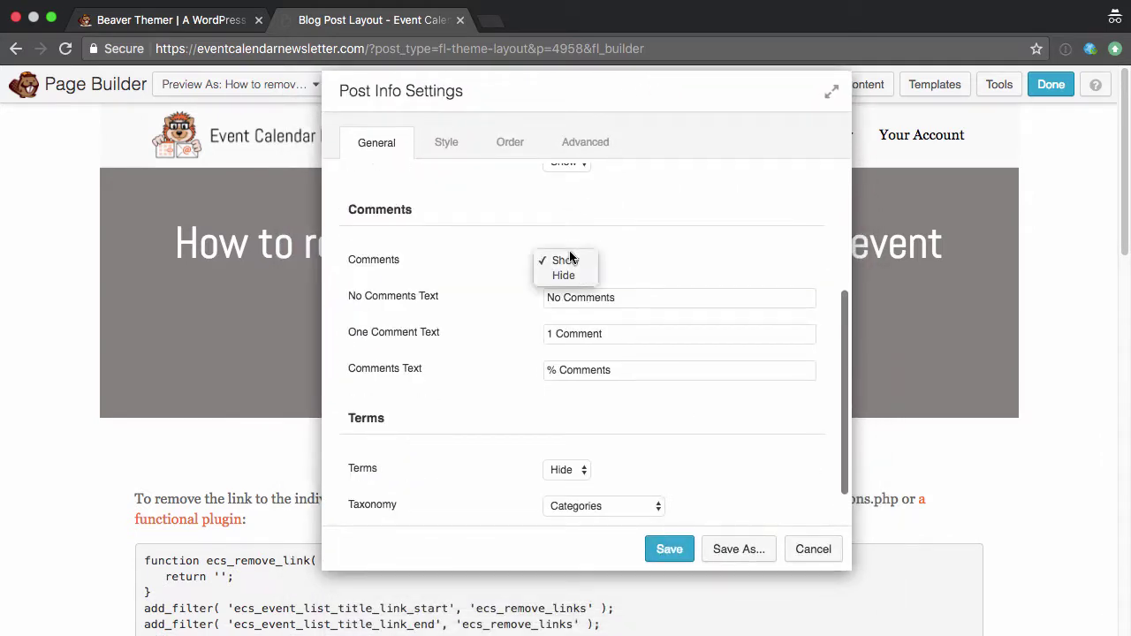
click(570, 274)
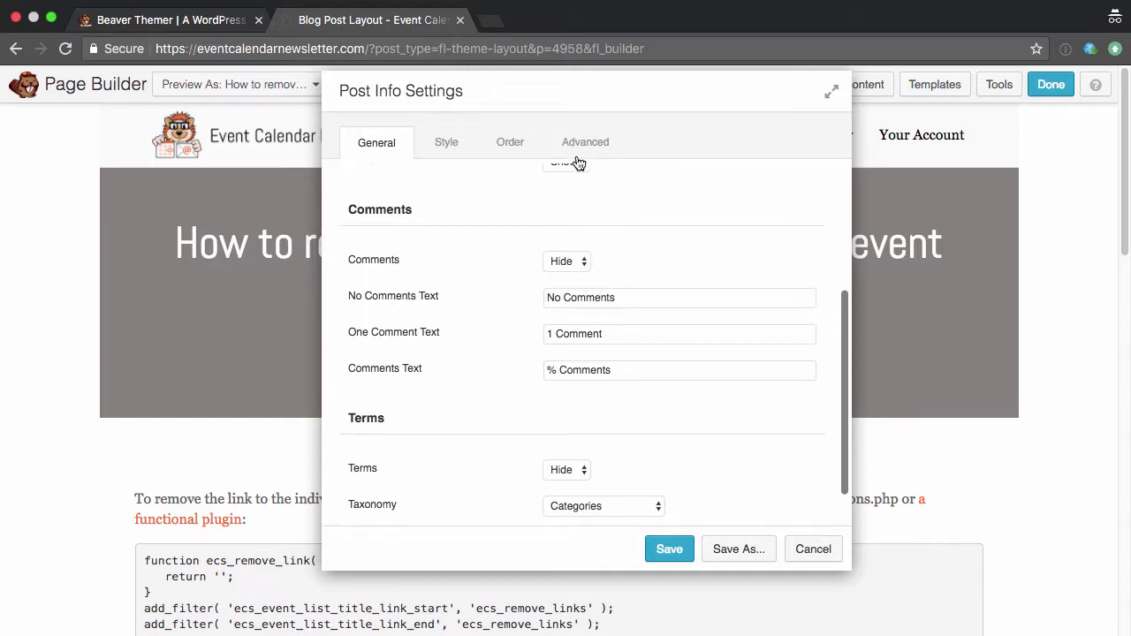
drag(603, 95, 523, 495)
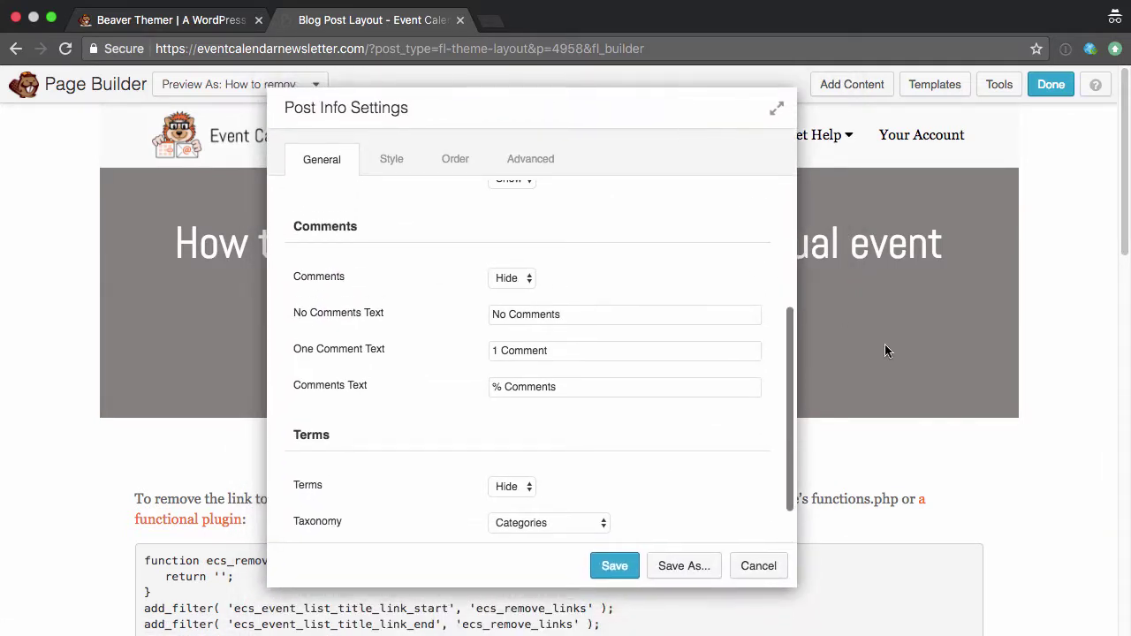
scroll(914, 380, down, 5)
scroll(914, 385, down, 2)
scroll(914, 385, up, 3)
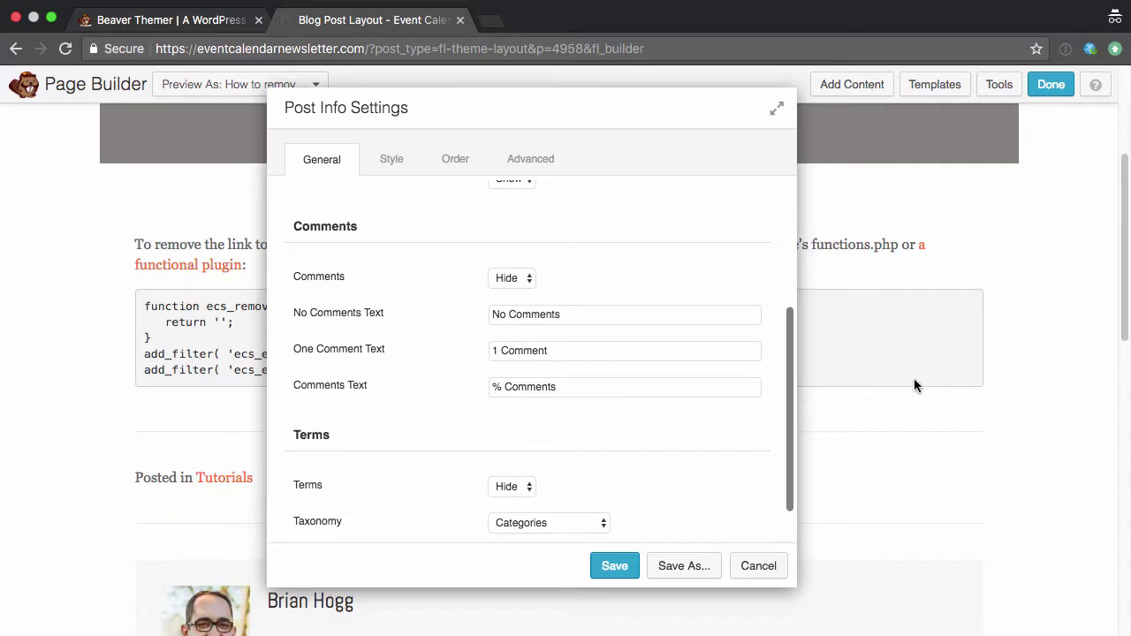
scroll(914, 385, down, 5)
scroll(914, 385, down, 3)
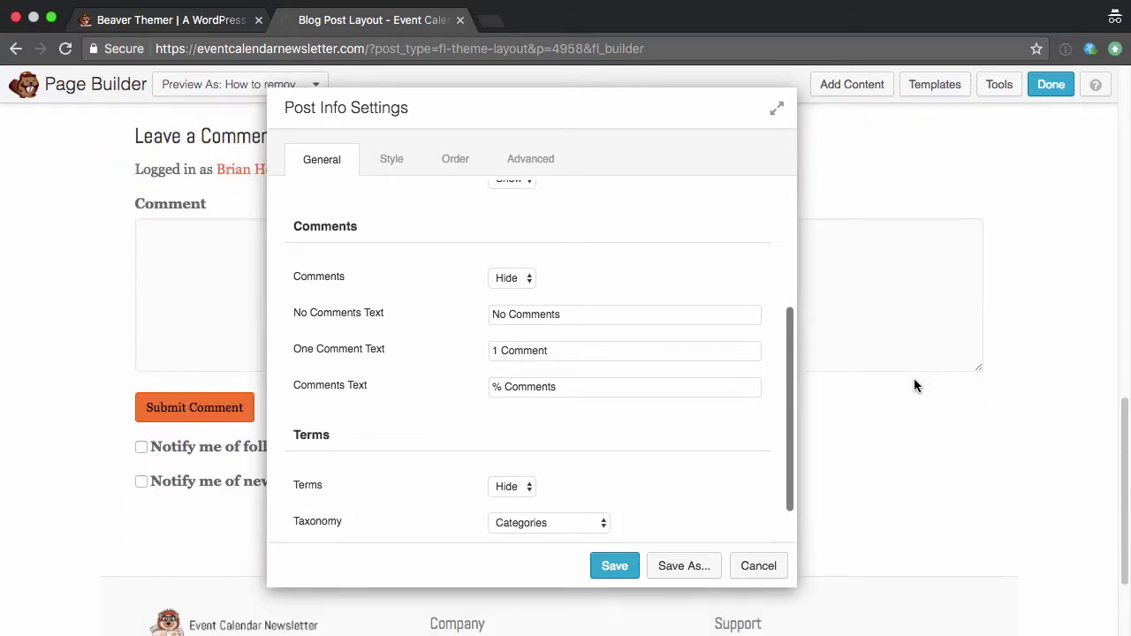
scroll(432, 422, down, 1)
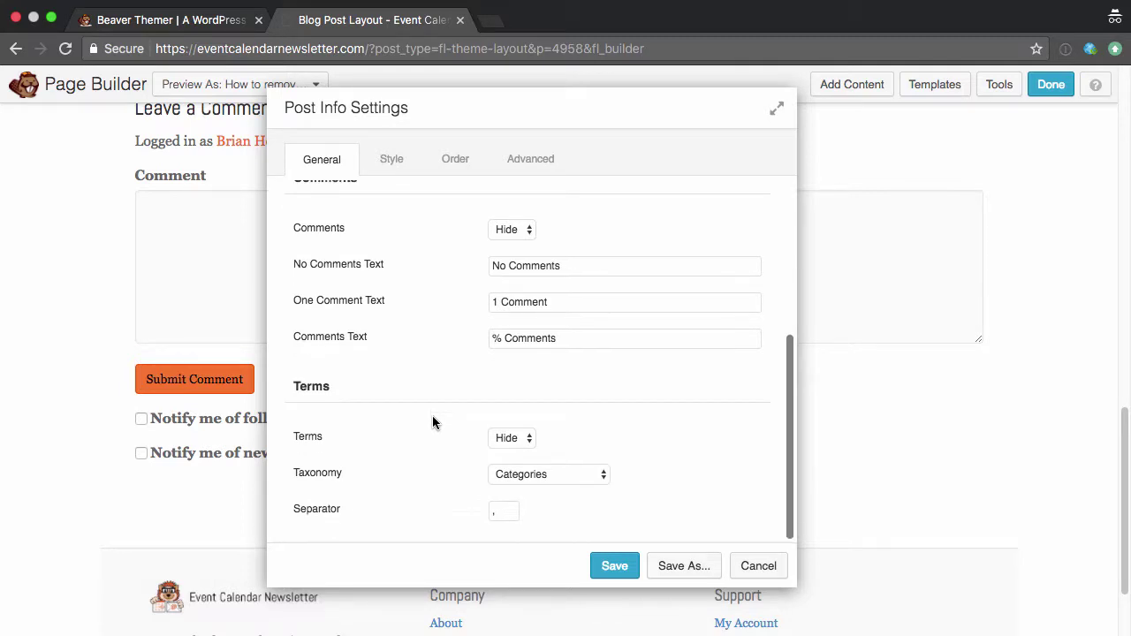
scroll(635, 410, up, 5)
scroll(635, 411, down, 5)
Hide the terms and the author name in the post info, and save
click(509, 443)
click(625, 423)
click(509, 438)
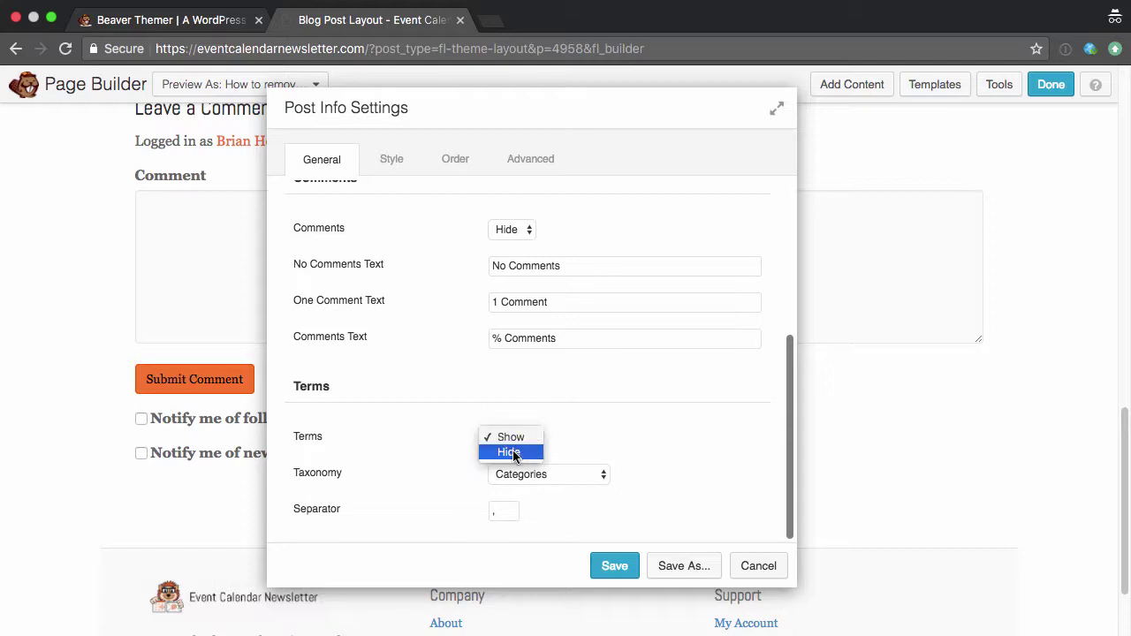
click(512, 451)
scroll(644, 433, up, 5)
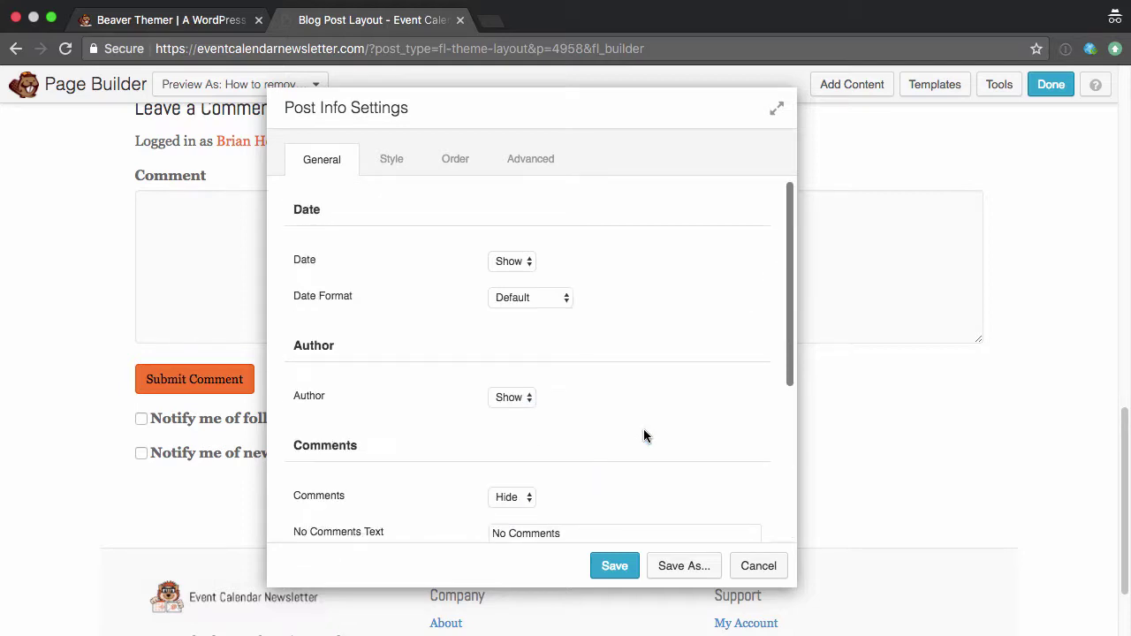
click(523, 400)
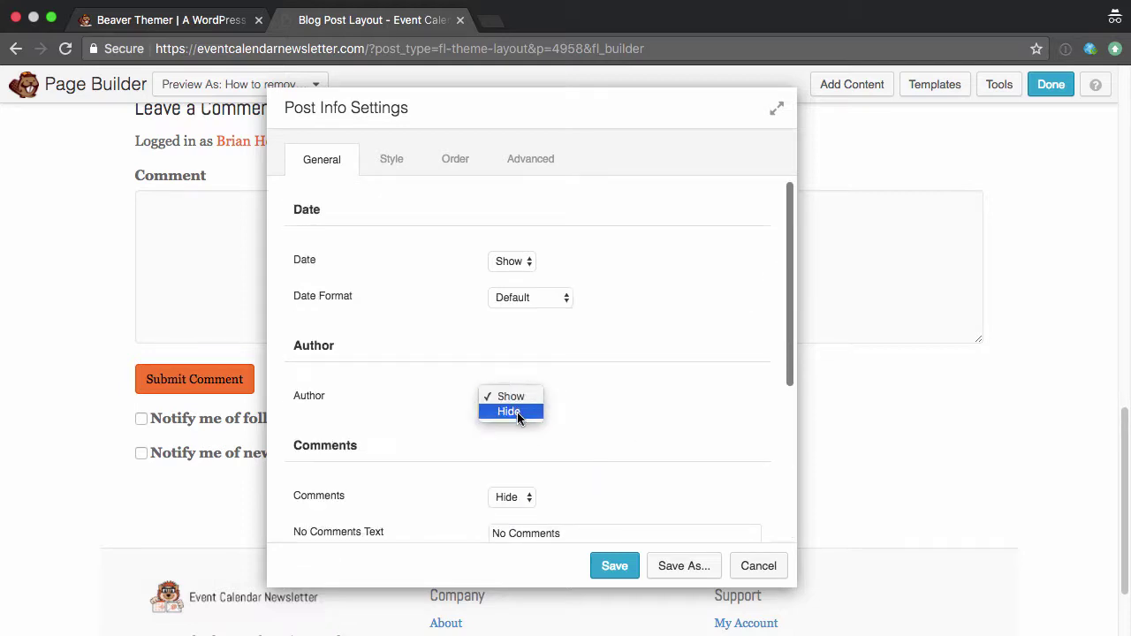
click(517, 411)
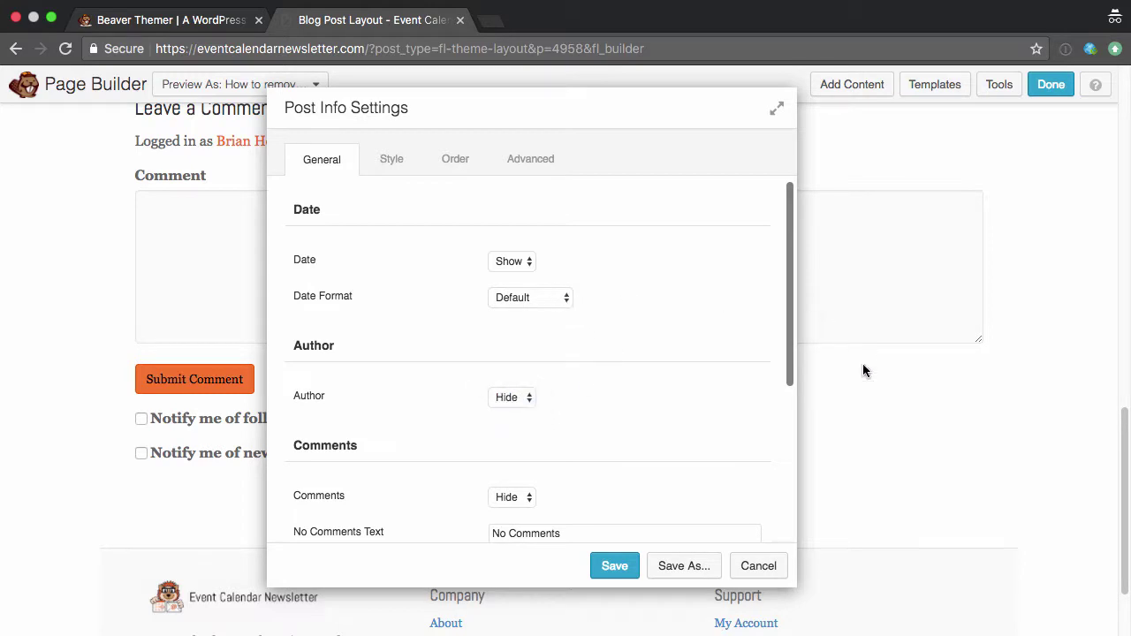
click(615, 565)
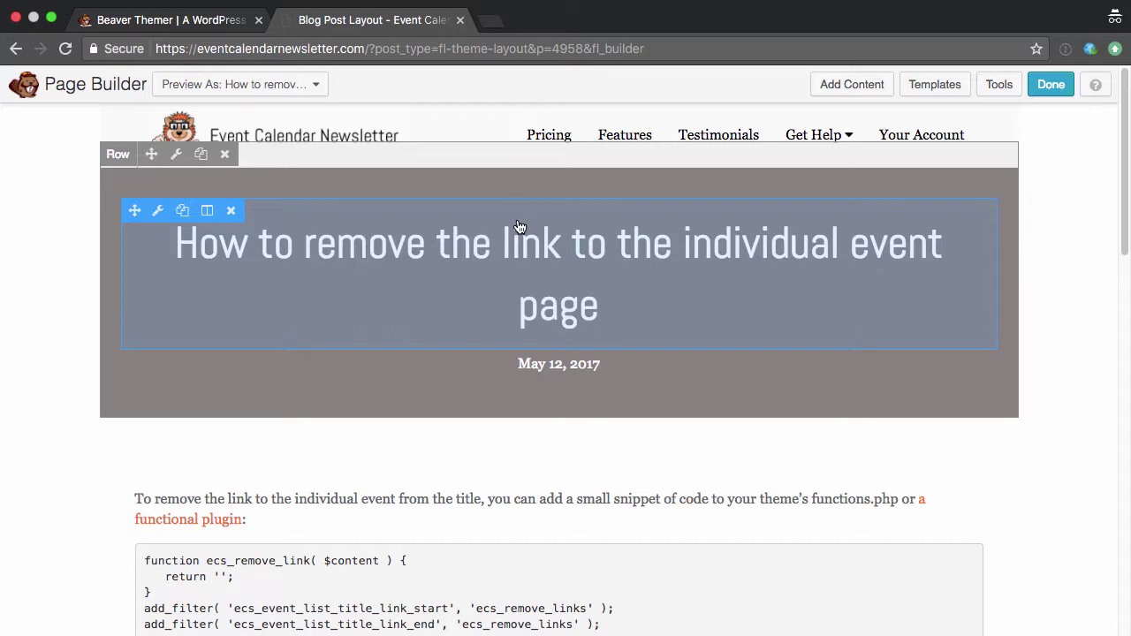
Switch the title header row's background to solid color #f7793d and save it
click(176, 154)
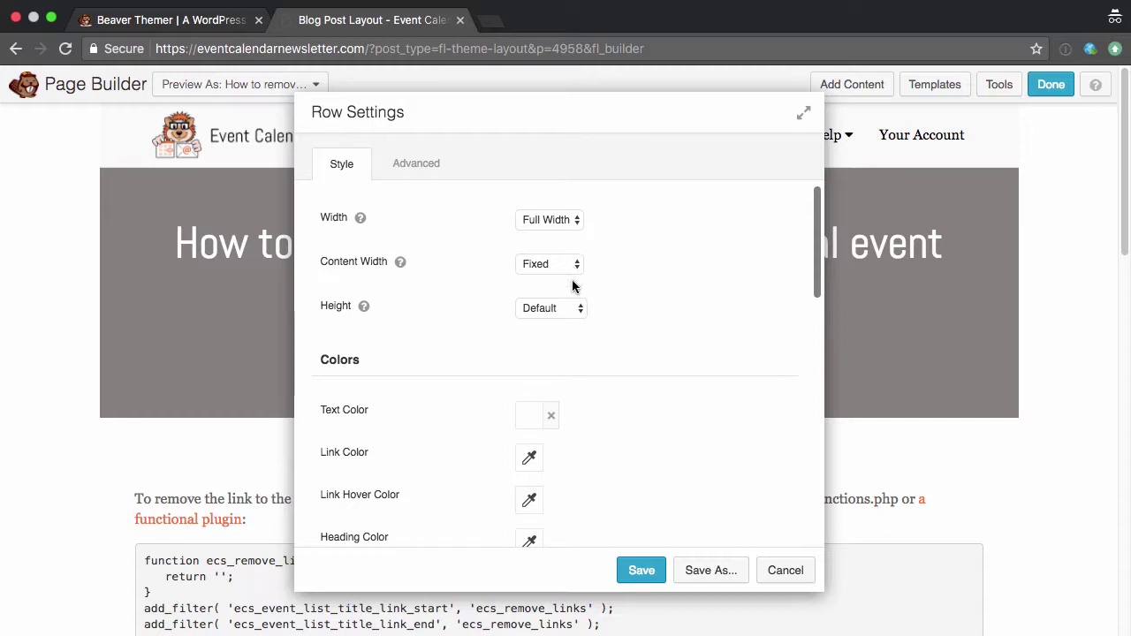
scroll(573, 341, down, 5)
click(563, 332)
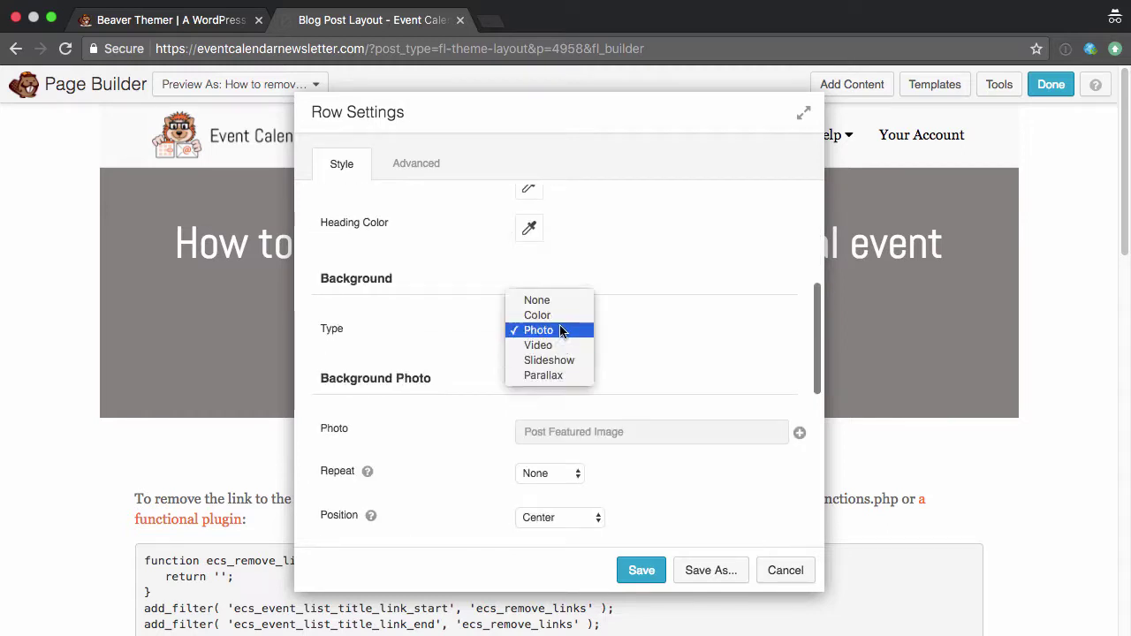
click(561, 315)
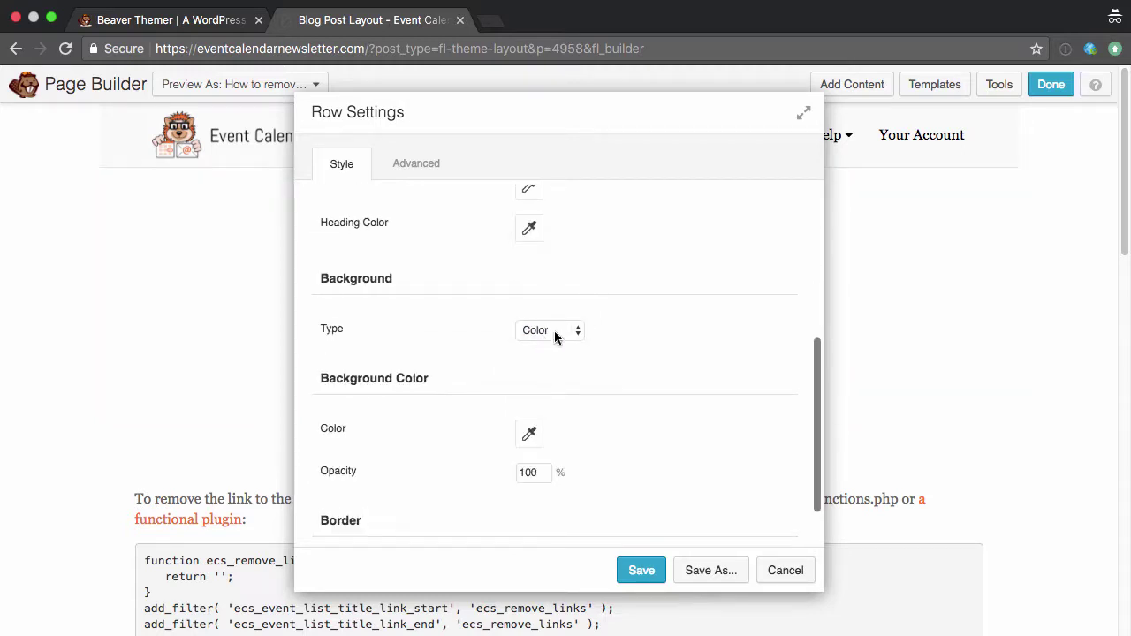
scroll(526, 364, down, 3)
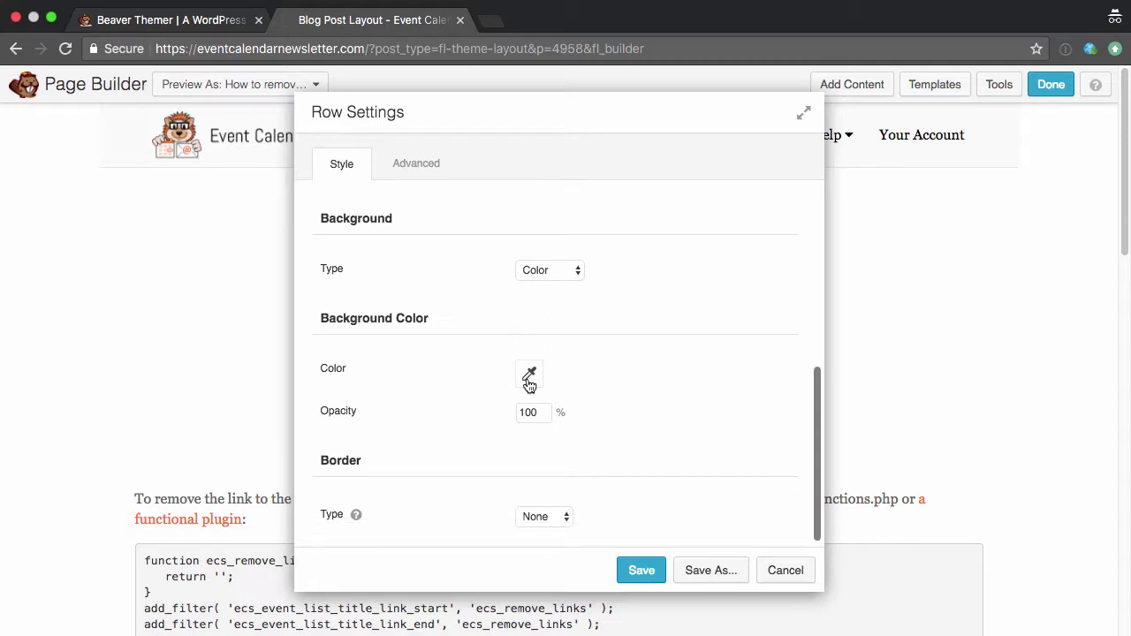
click(531, 374)
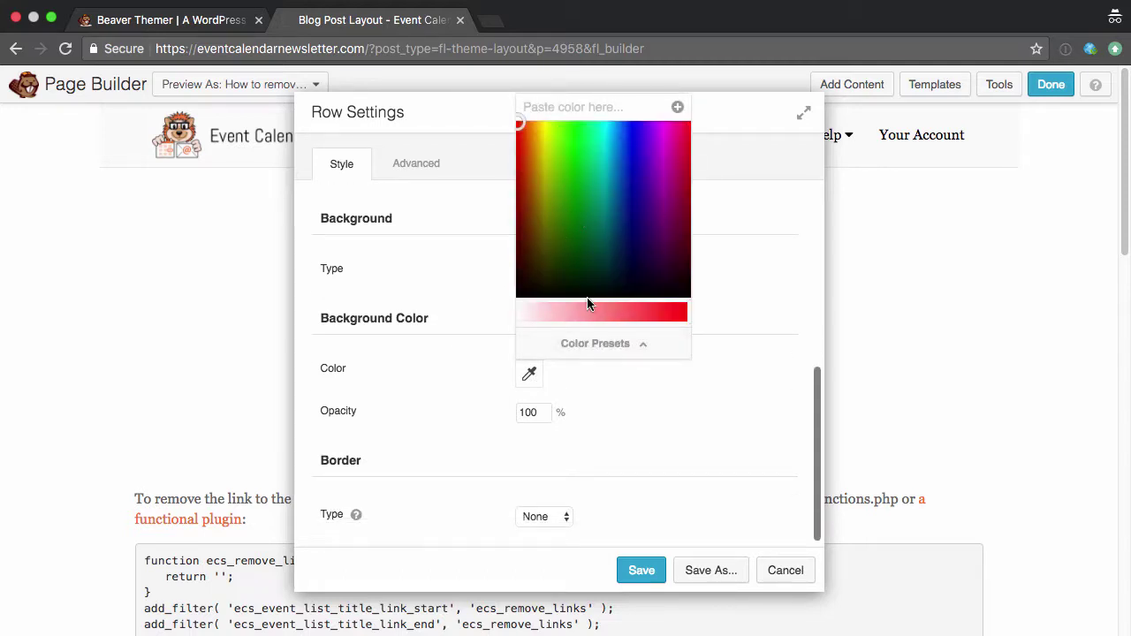
click(576, 109)
text(#f)
text(7793d)
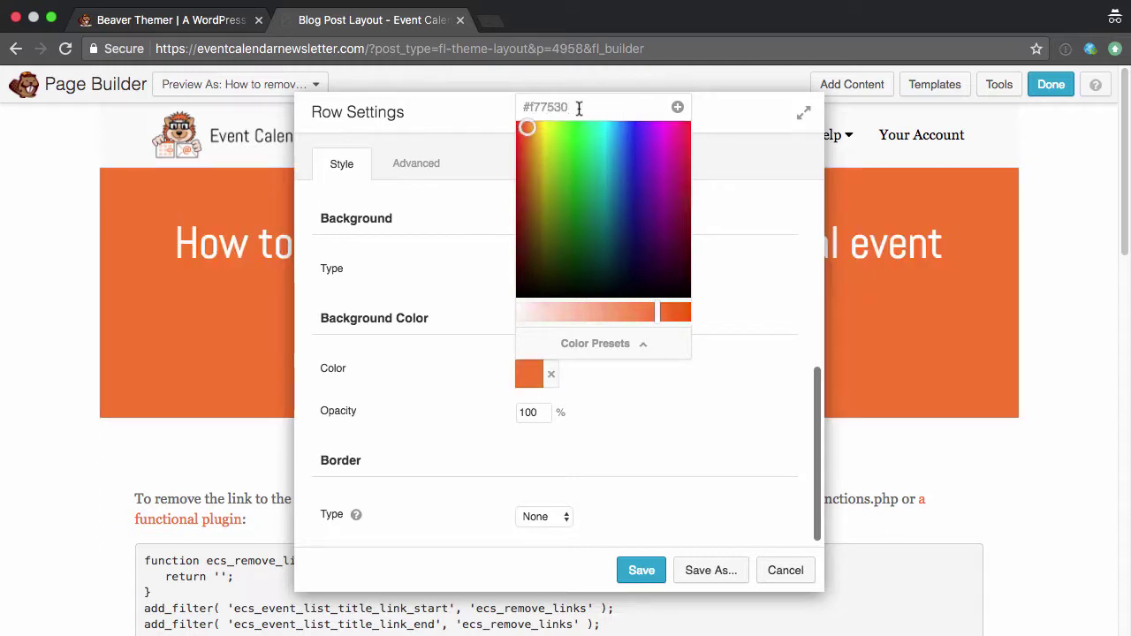
click(702, 375)
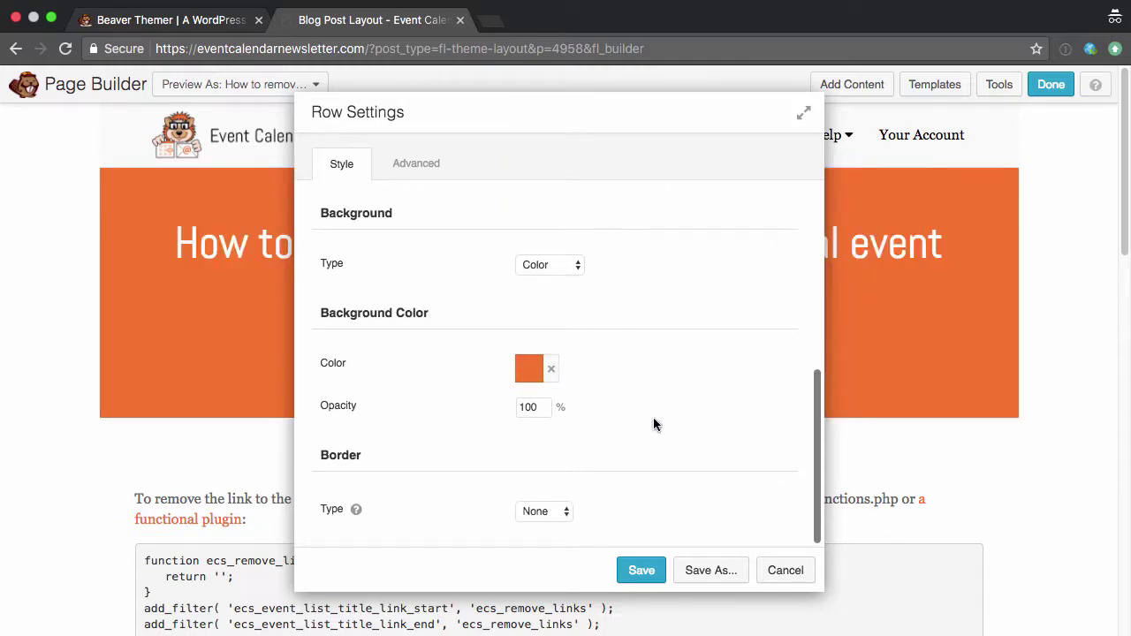
click(641, 570)
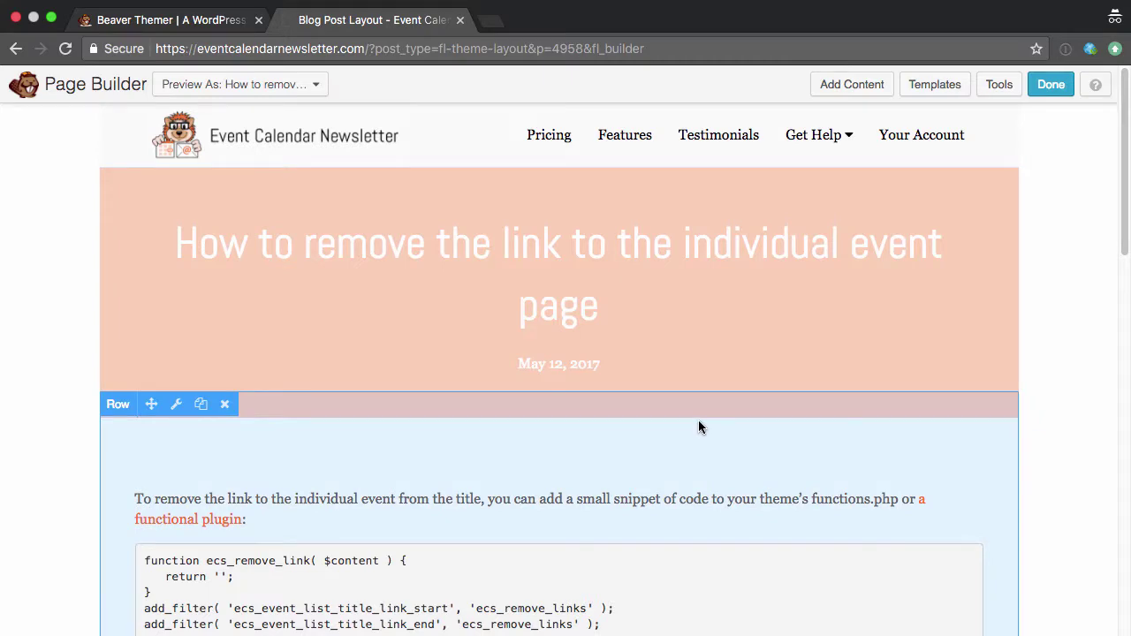
scroll(821, 386, down, 3)
scroll(821, 386, down, 9)
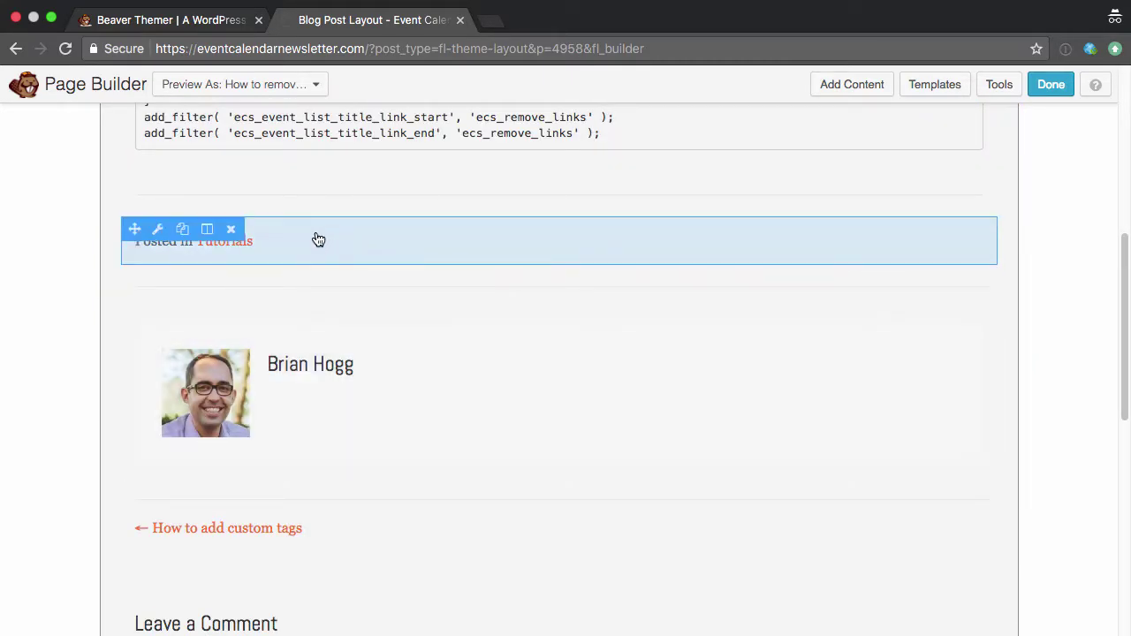
Inspect the Posted in module's [wpbb post:terms_list] shortcode, closing the HTML settings unchanged
click(232, 229)
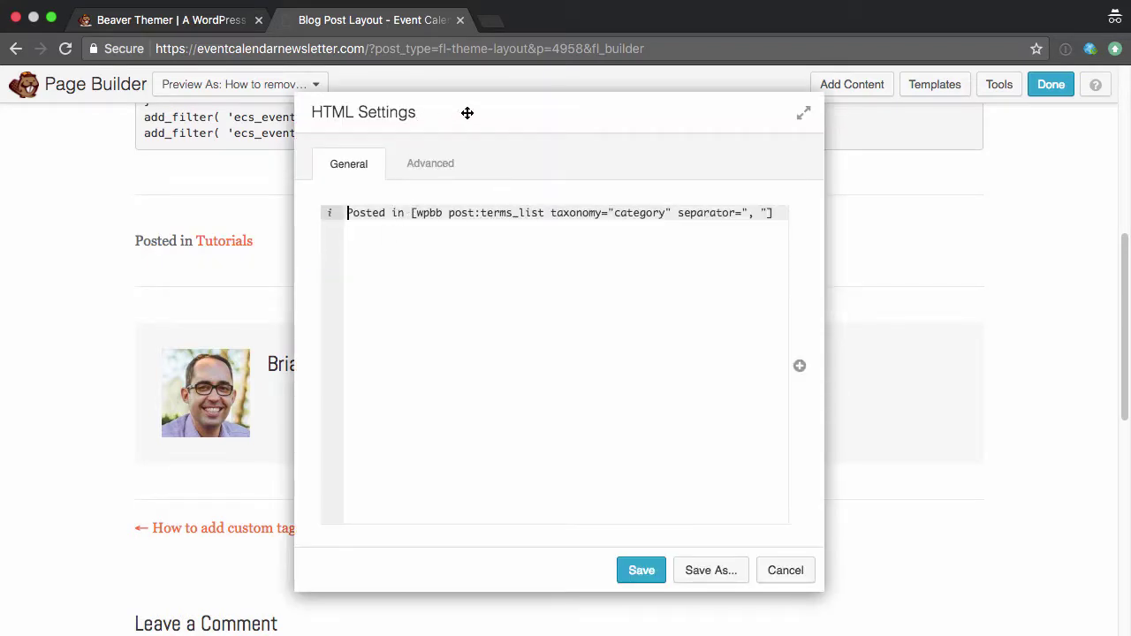
drag(410, 213, 774, 219)
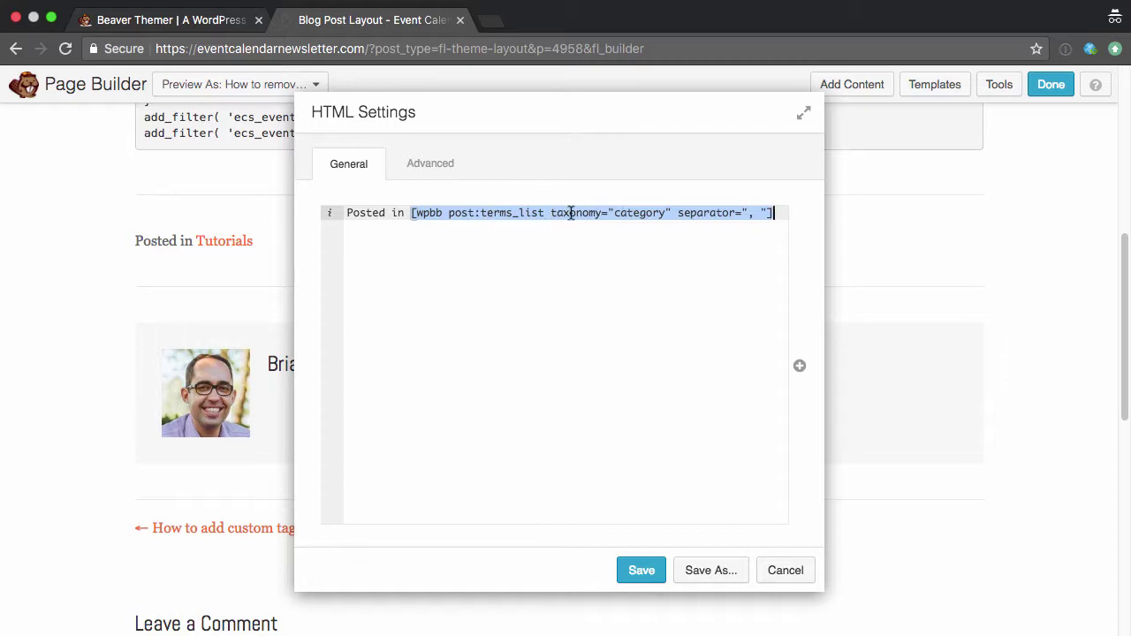
drag(441, 215, 546, 213)
key(End)
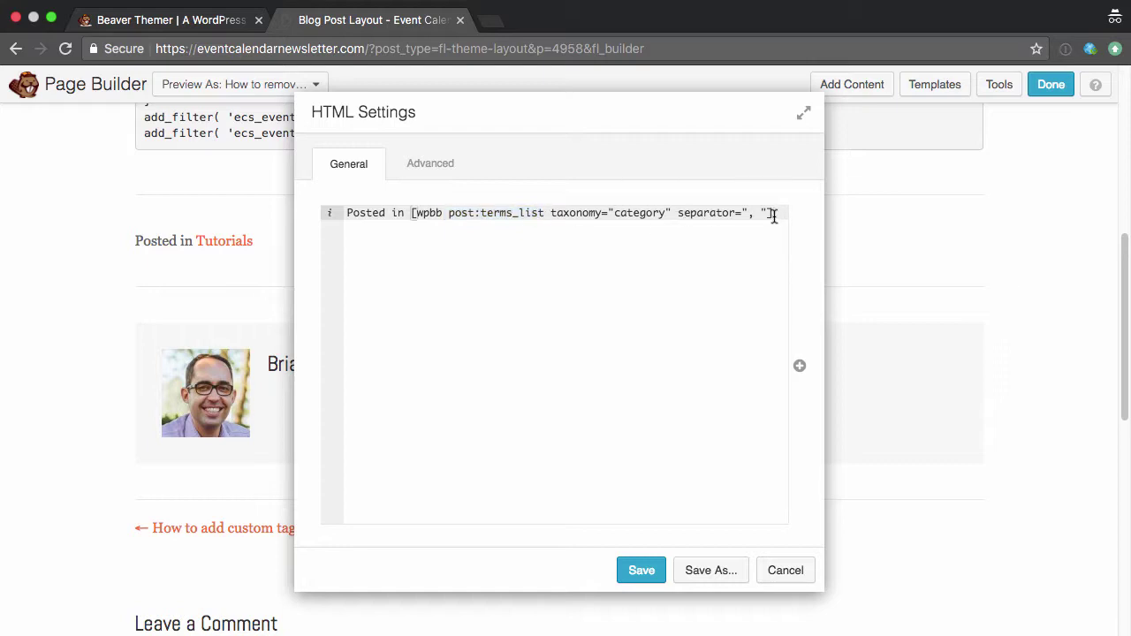
drag(773, 215, 410, 213)
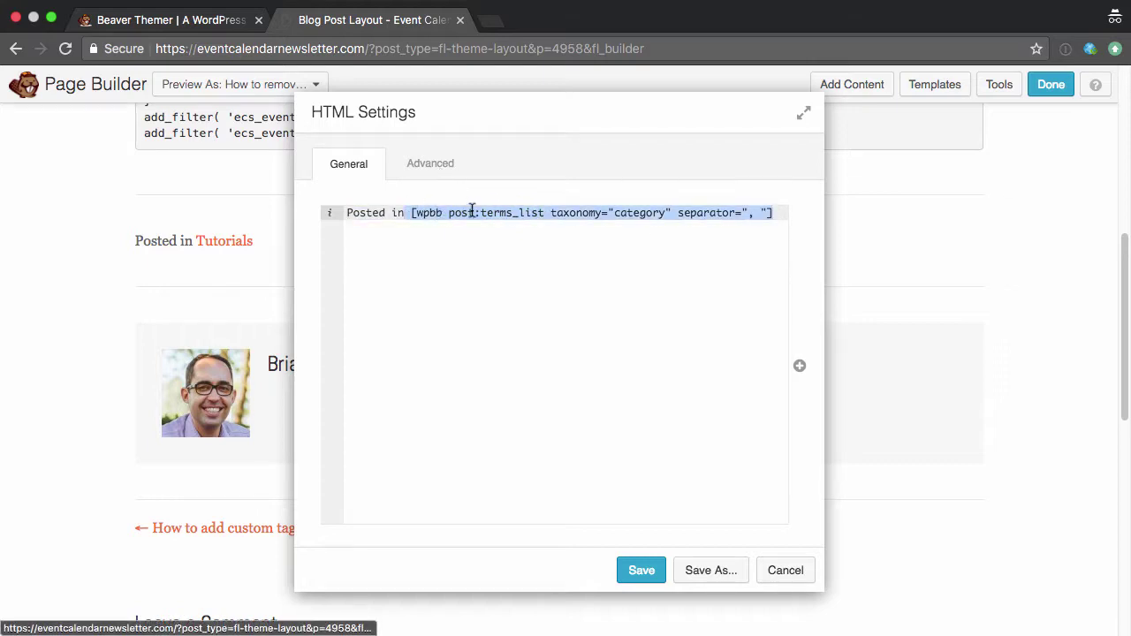
click(767, 573)
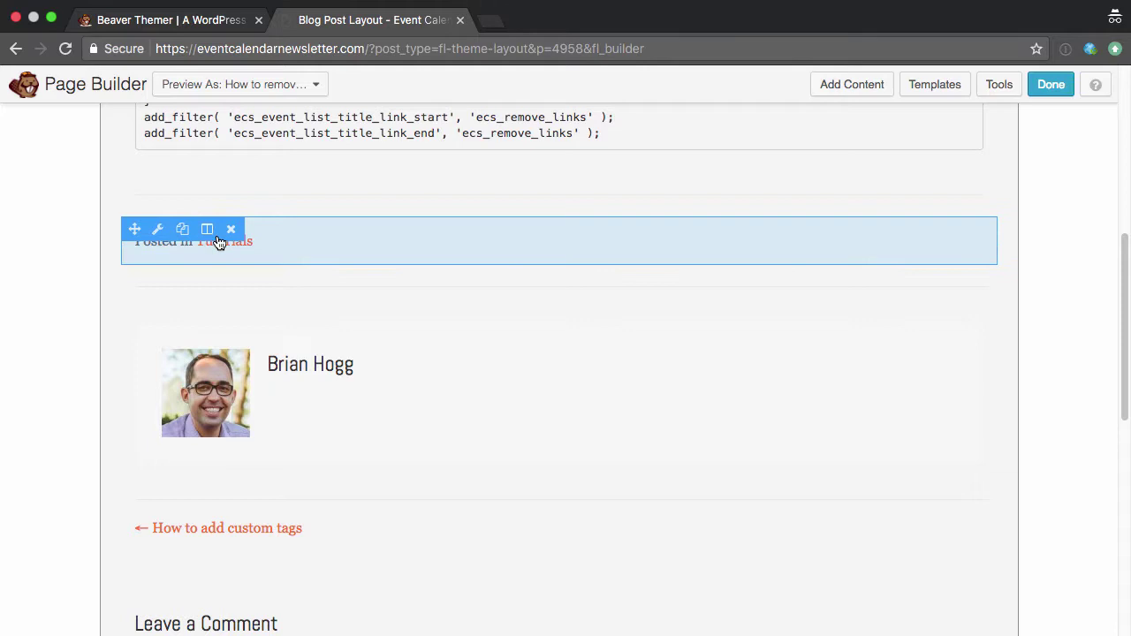
Delete the Posted in module, two empty modules, the author box and the comment form
click(230, 229)
click(734, 151)
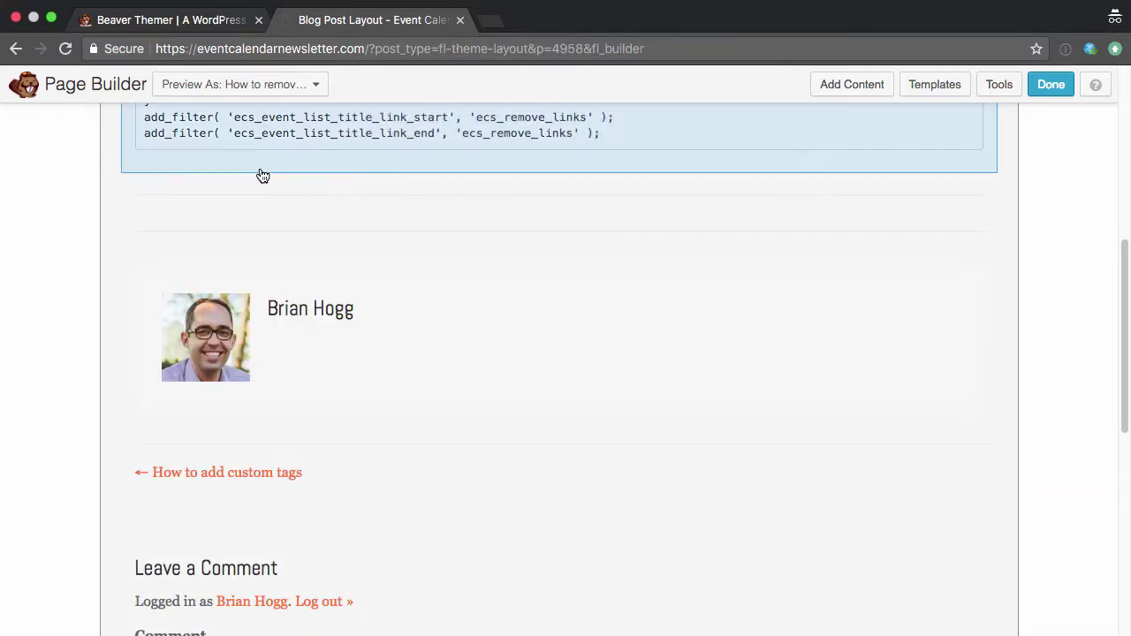
click(230, 193)
click(733, 154)
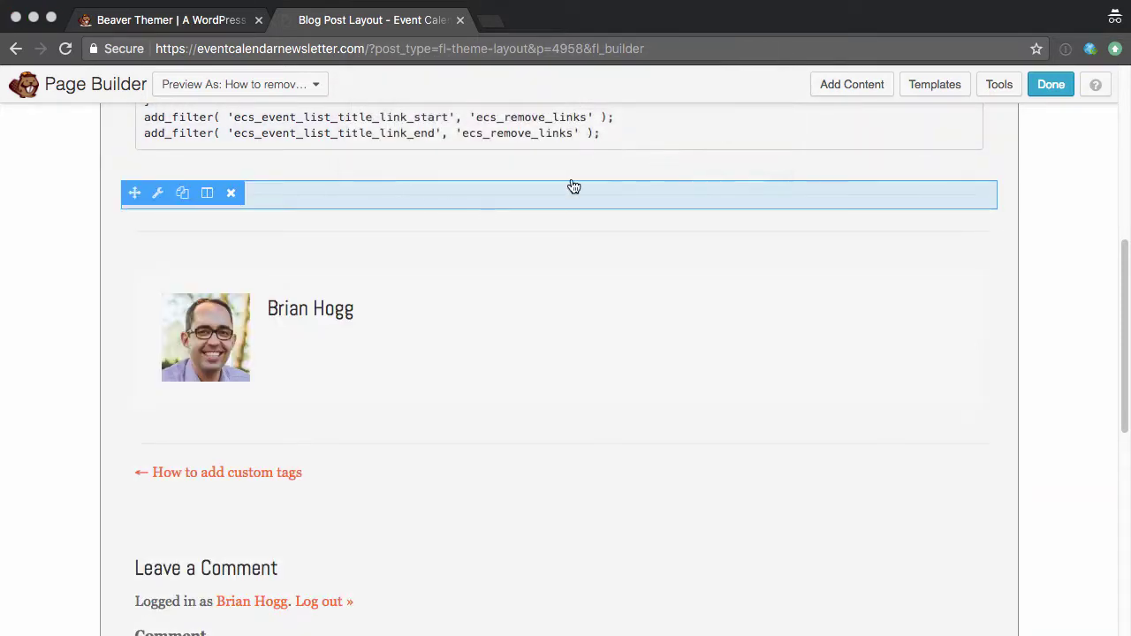
click(231, 193)
click(734, 142)
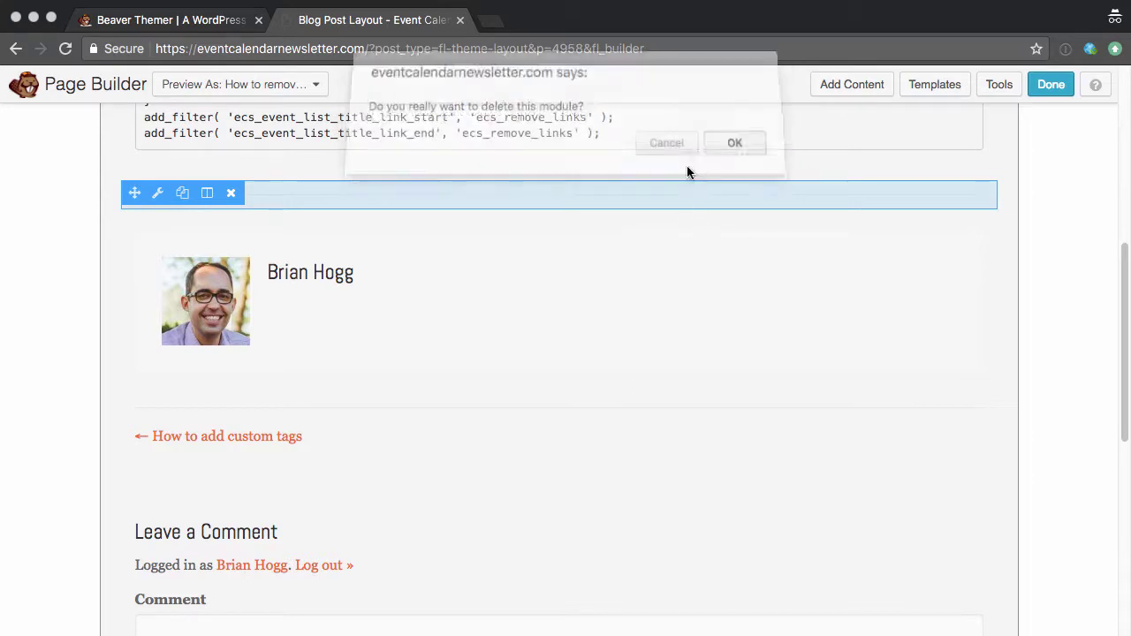
click(231, 193)
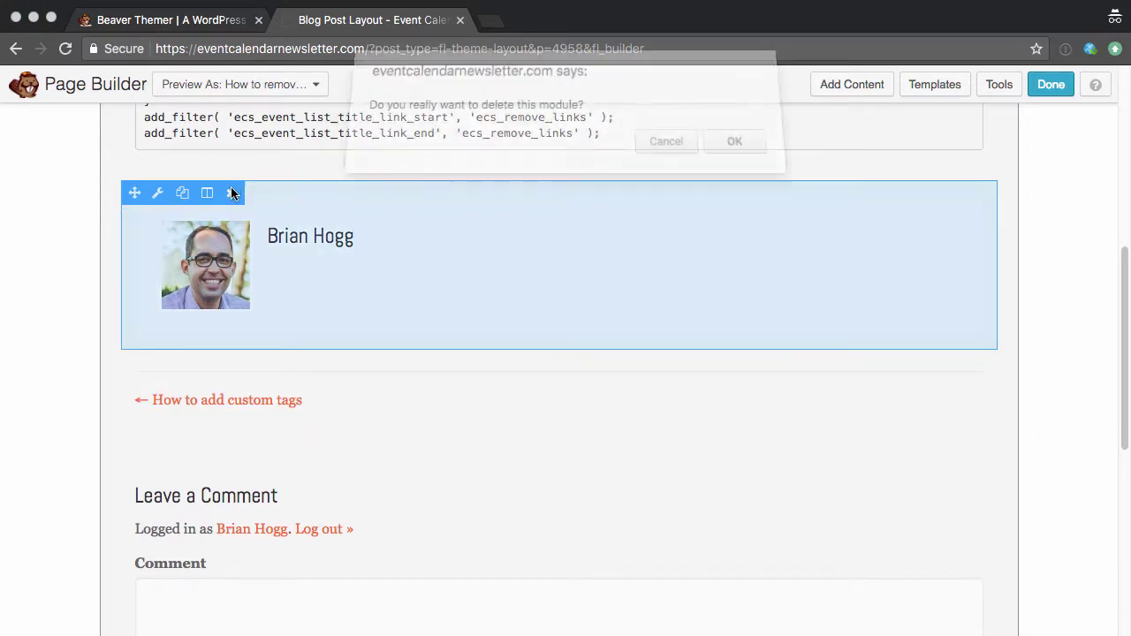
click(743, 150)
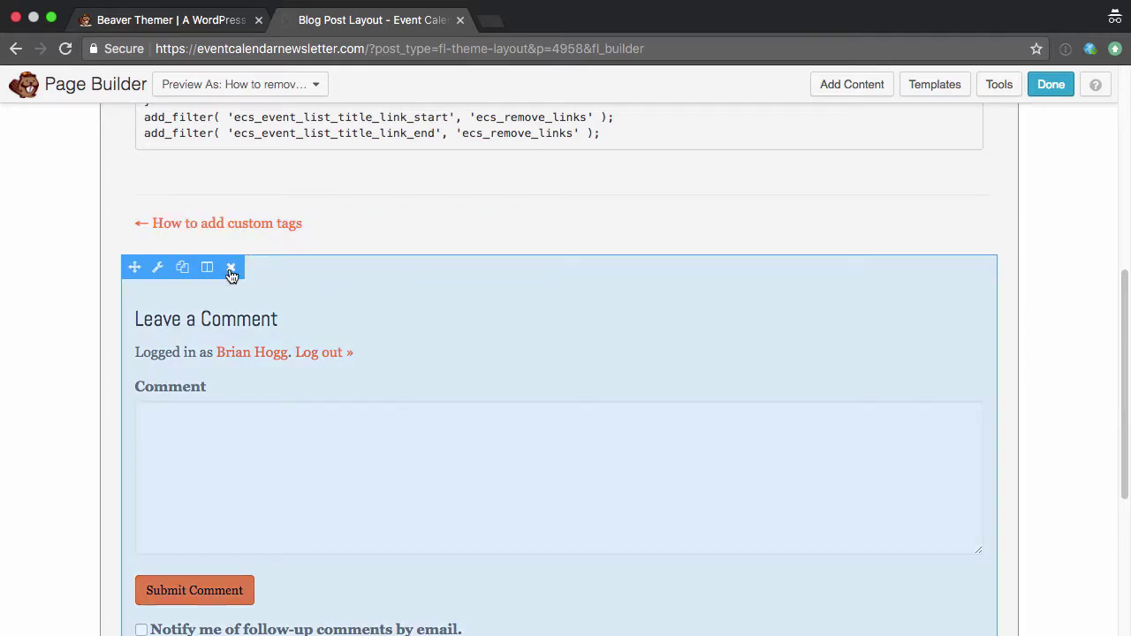
click(231, 267)
click(751, 151)
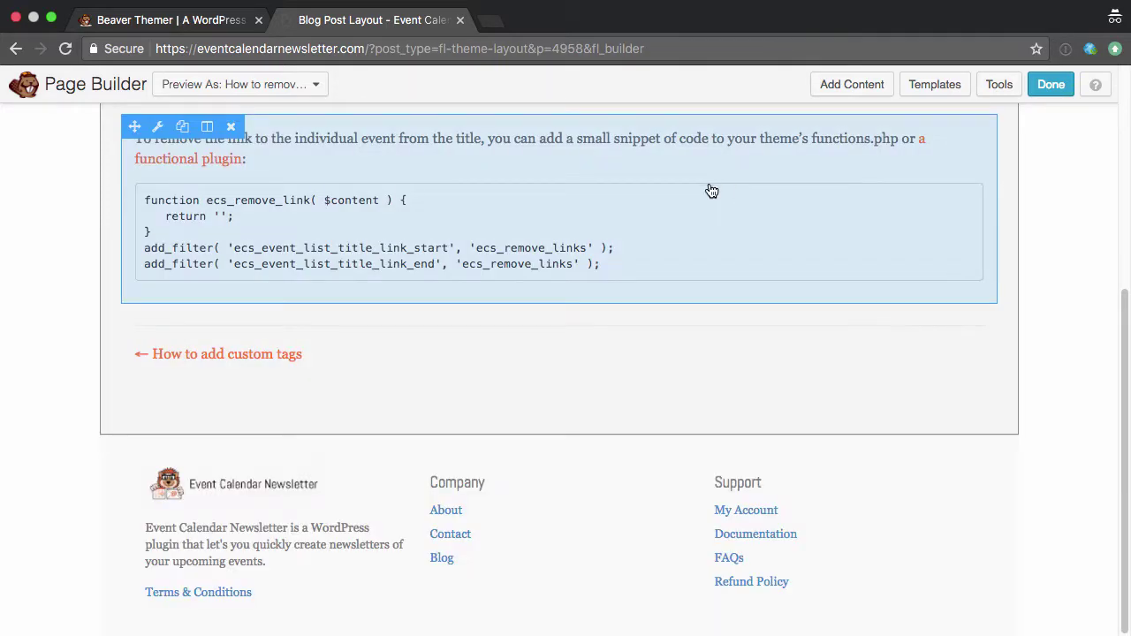
scroll(700, 345, up, 4)
scroll(700, 345, down, 5)
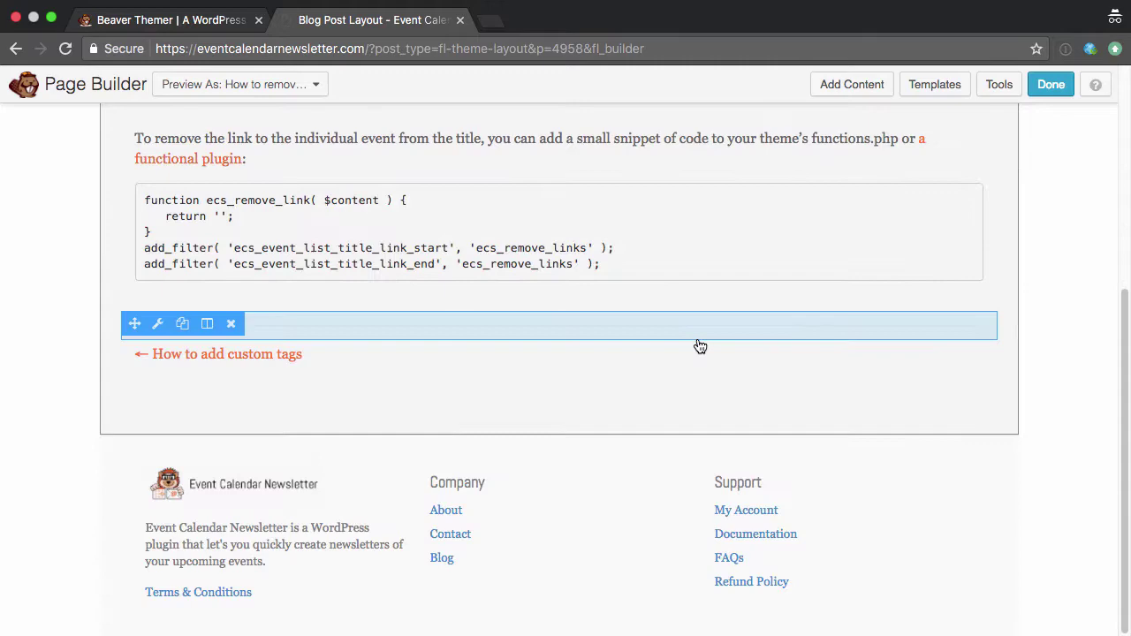
scroll(700, 345, up, 1)
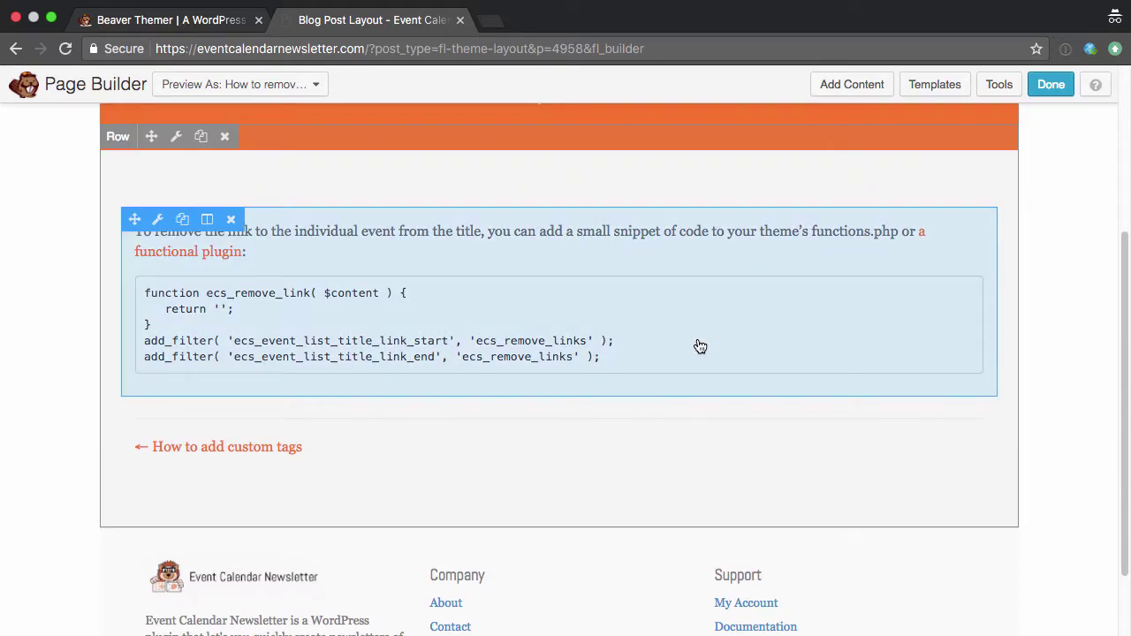
scroll(700, 346, up, 3)
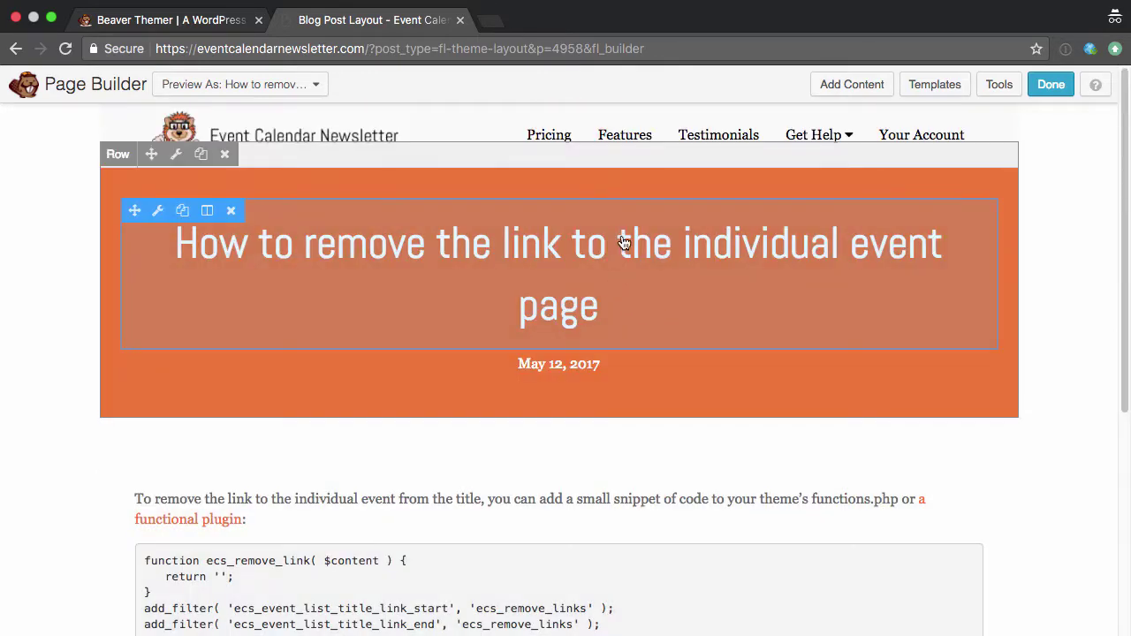
Publish the layout changes and load the site's /blog page
click(1051, 83)
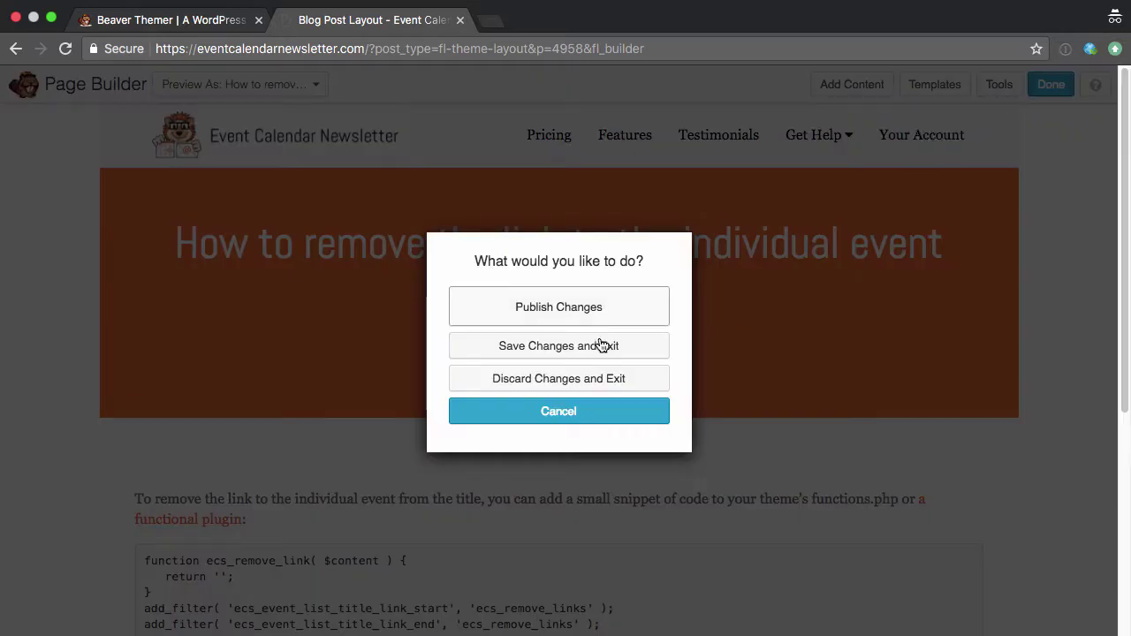
click(573, 309)
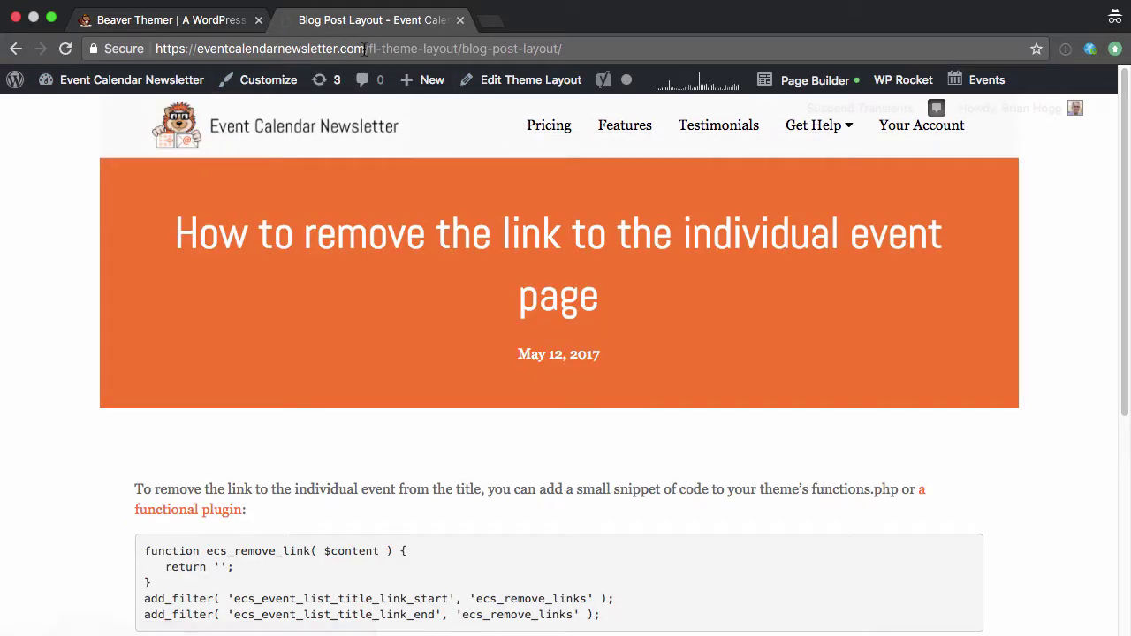
drag(365, 48, 562, 50)
text(/blog)
key(Return)
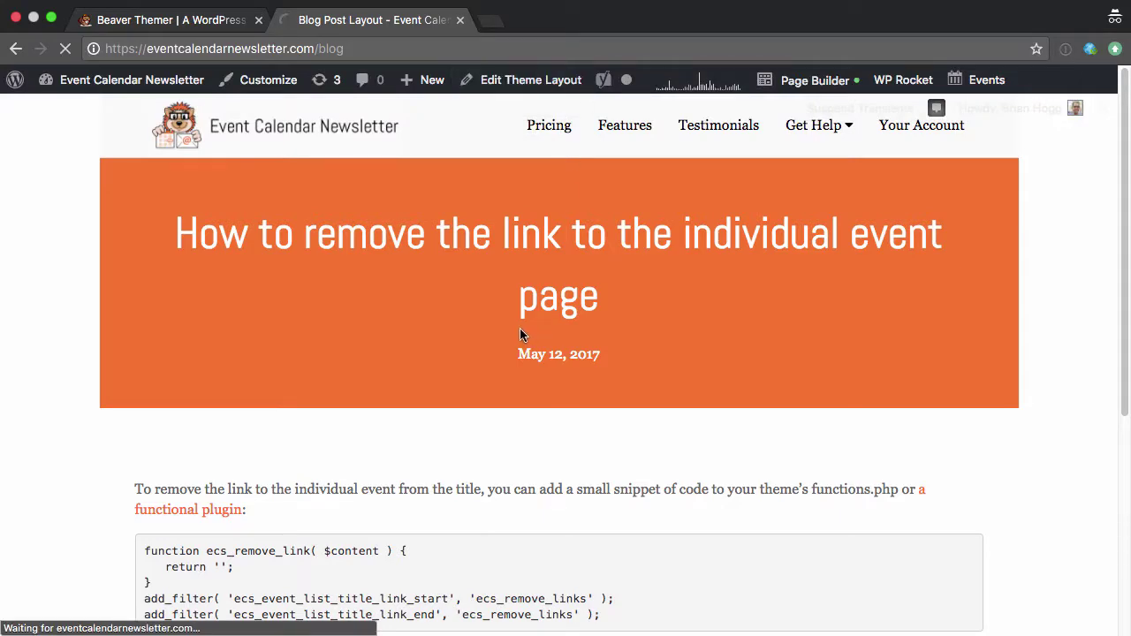
Browse the 'How to add custom tags' post and Features page, then return to Theme Layouts
scroll(519, 333, down, 3)
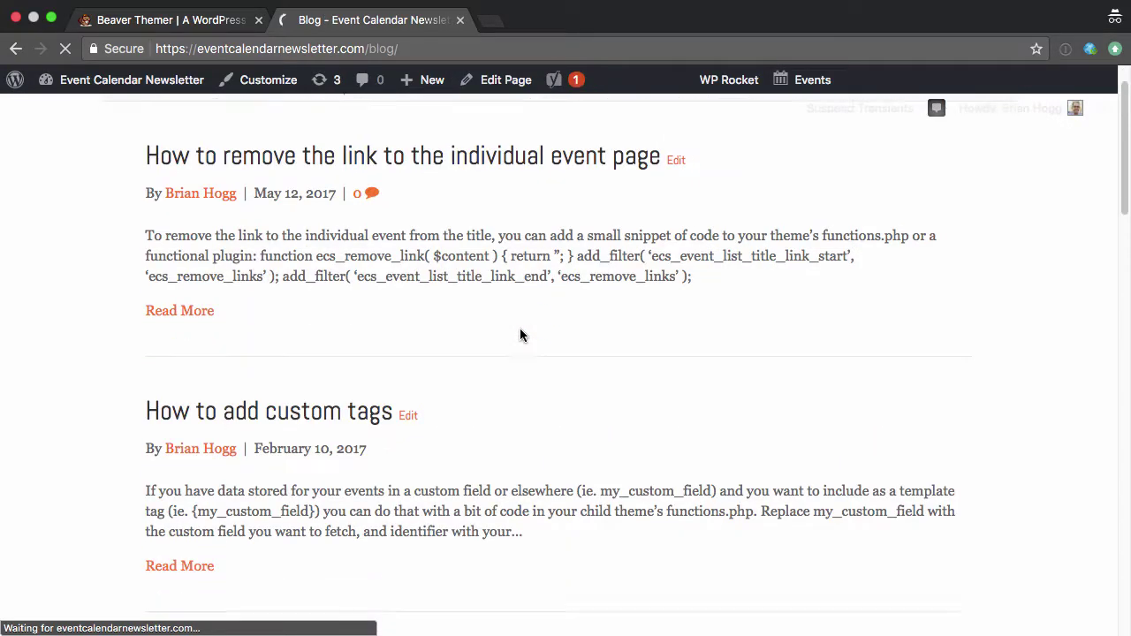
scroll(458, 225, up, 2)
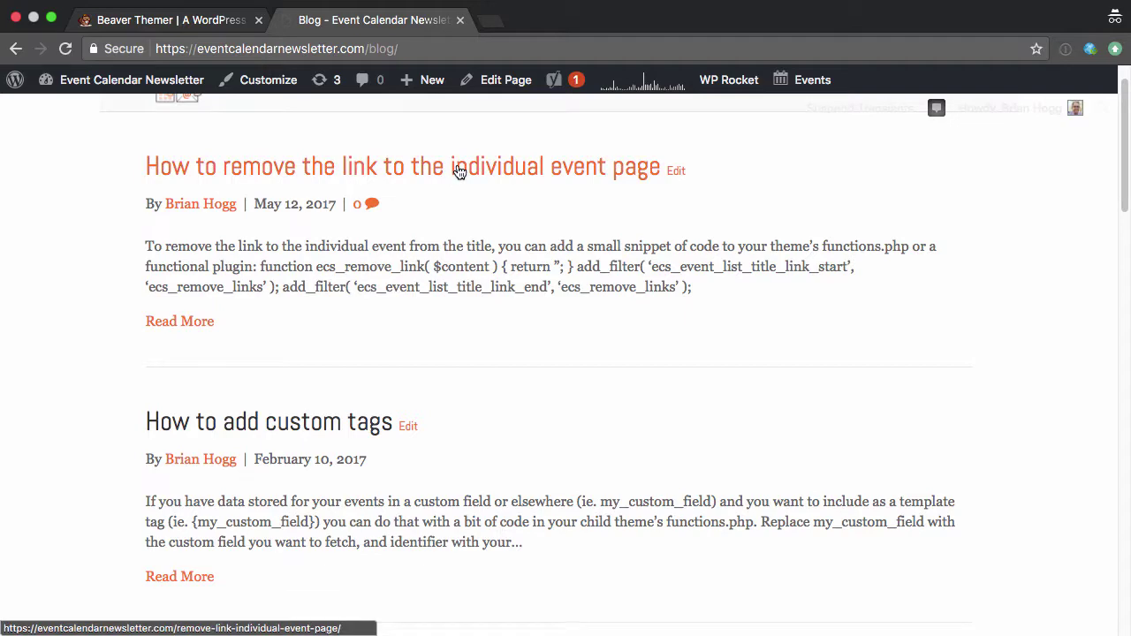
click(305, 426)
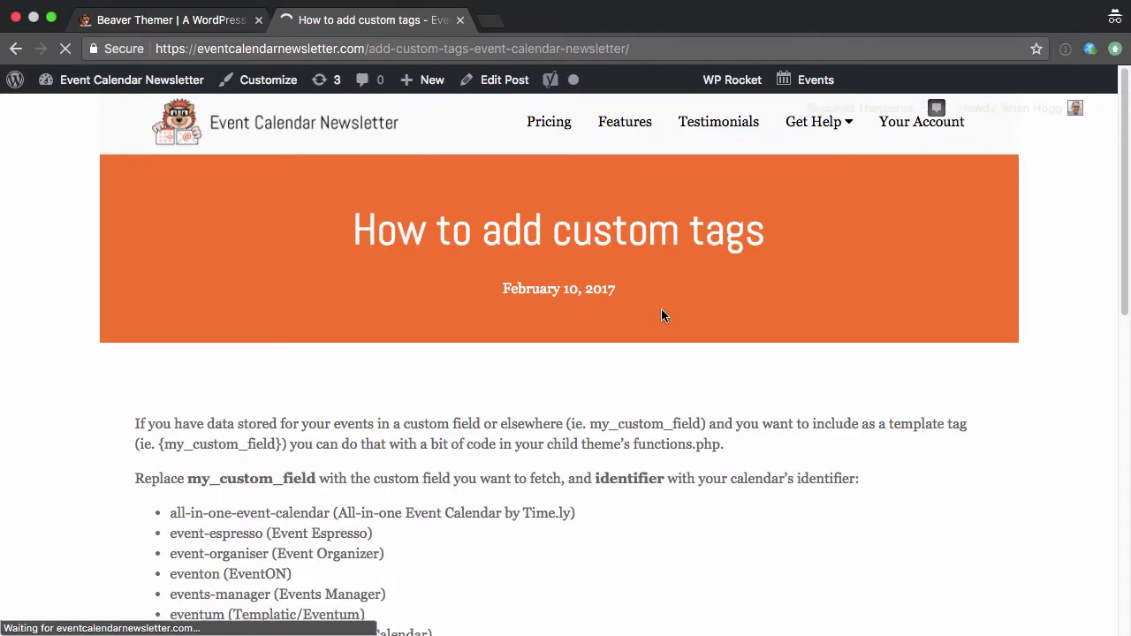
scroll(661, 310, down, 5)
scroll(661, 309, down, 5)
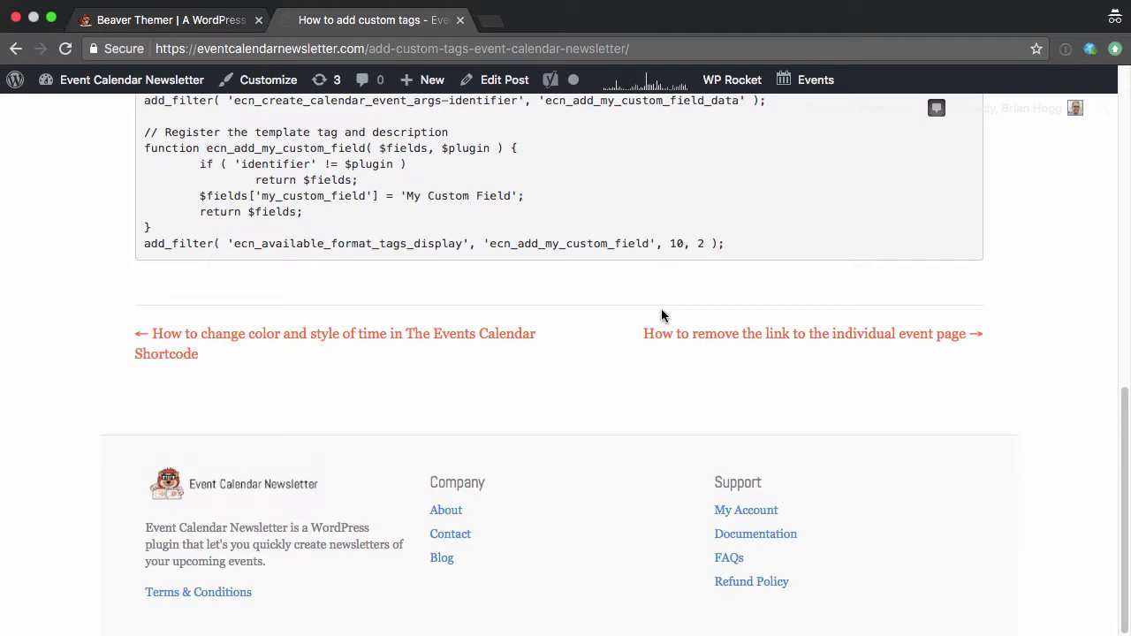
scroll(661, 309, up, 15)
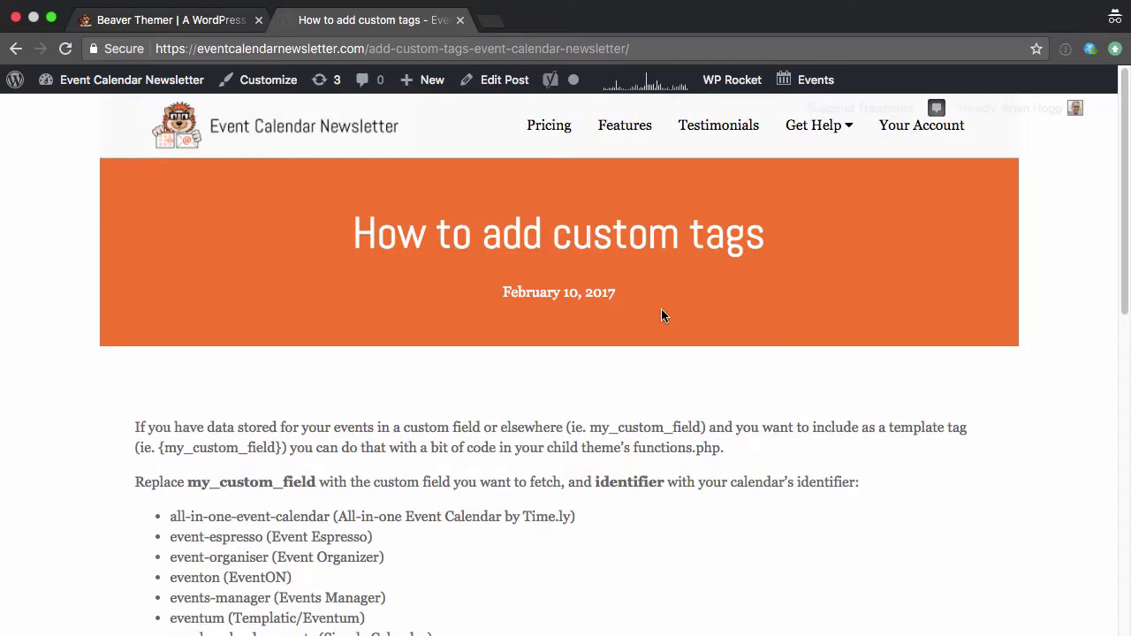
scroll(661, 311, down, 15)
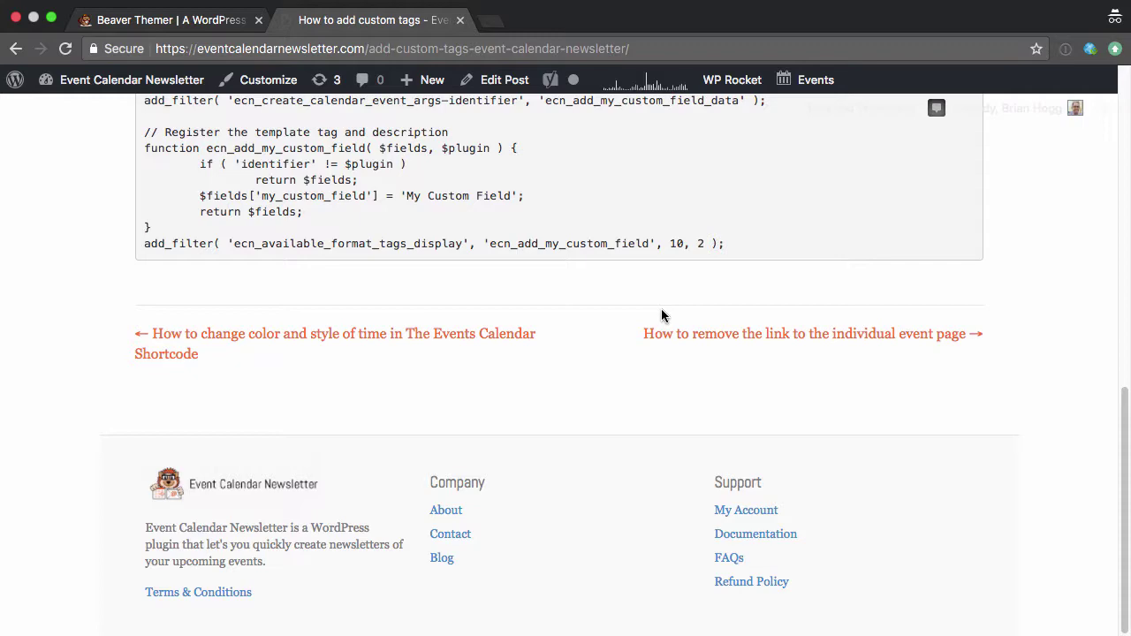
scroll(661, 311, up, 15)
click(629, 125)
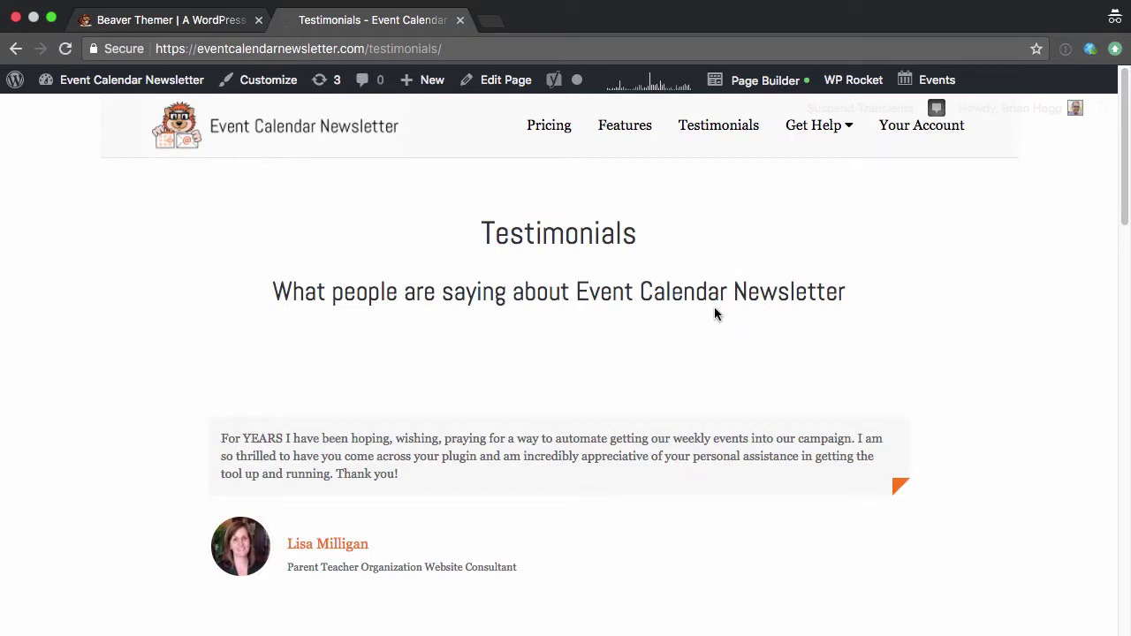
click(550, 131)
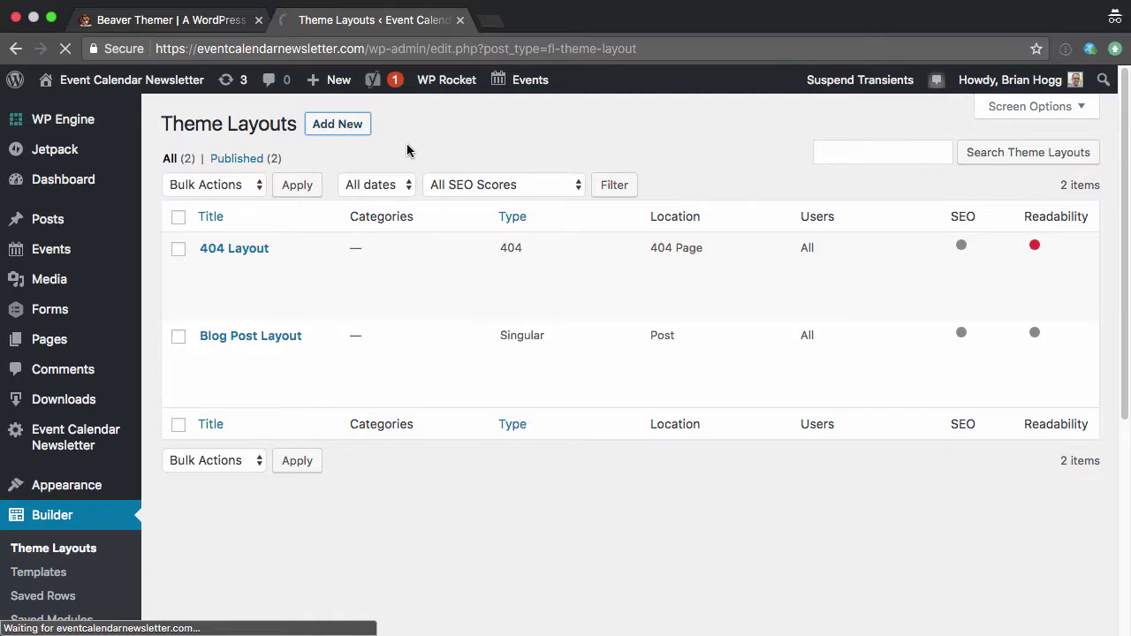
Set the layout type to Header, title it 'Header Layout', and add the theme layout
click(410, 303)
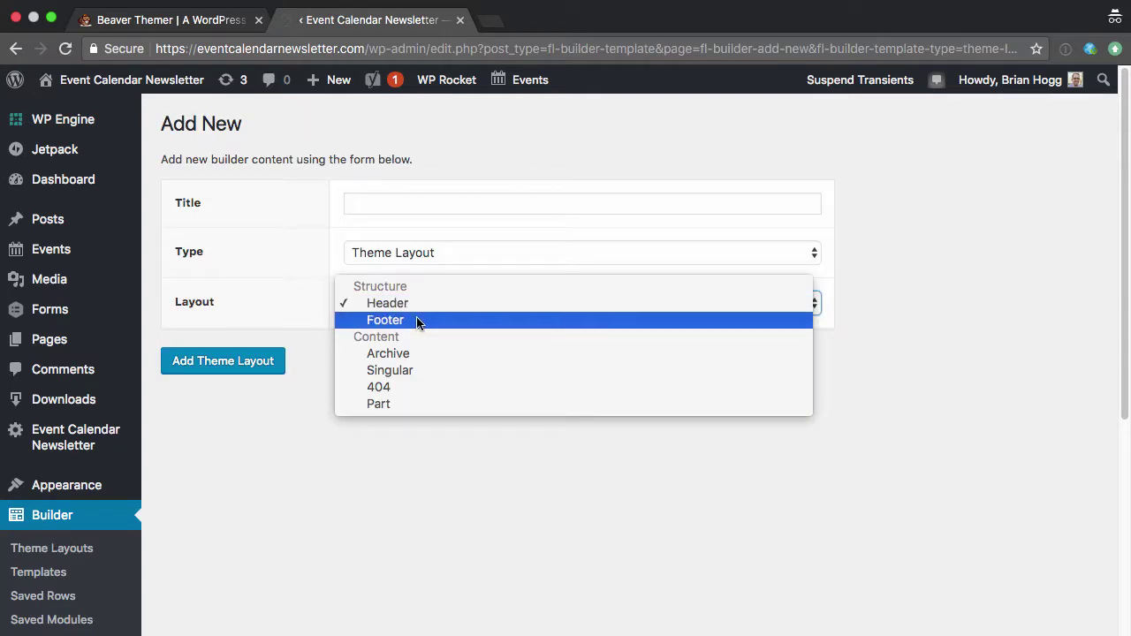
click(422, 304)
click(423, 202)
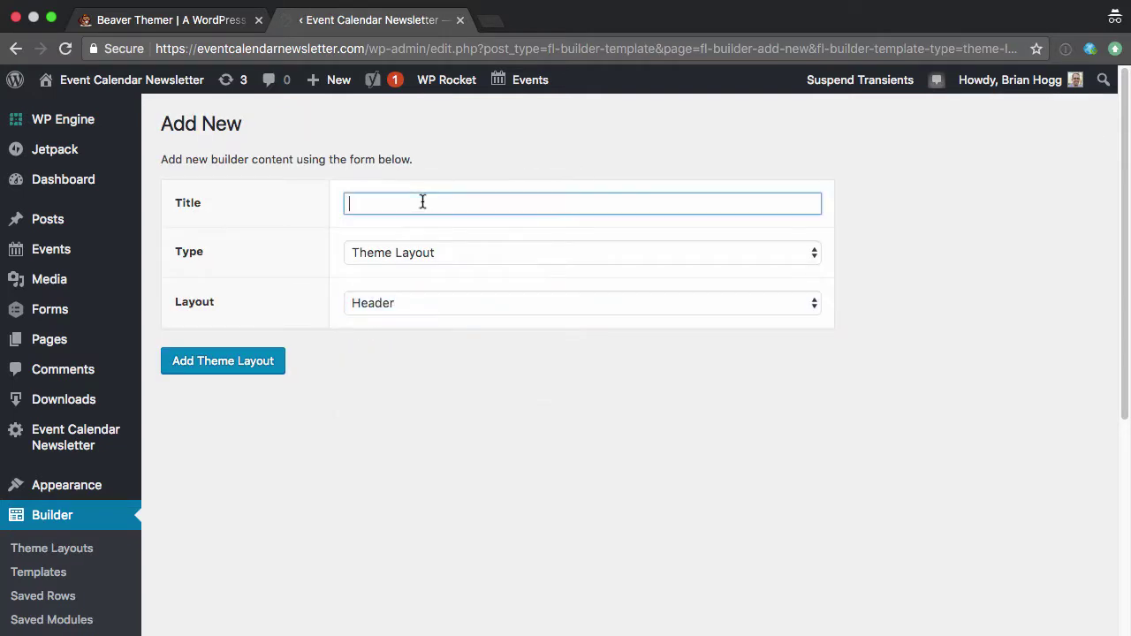
text(Header Layout)
click(214, 360)
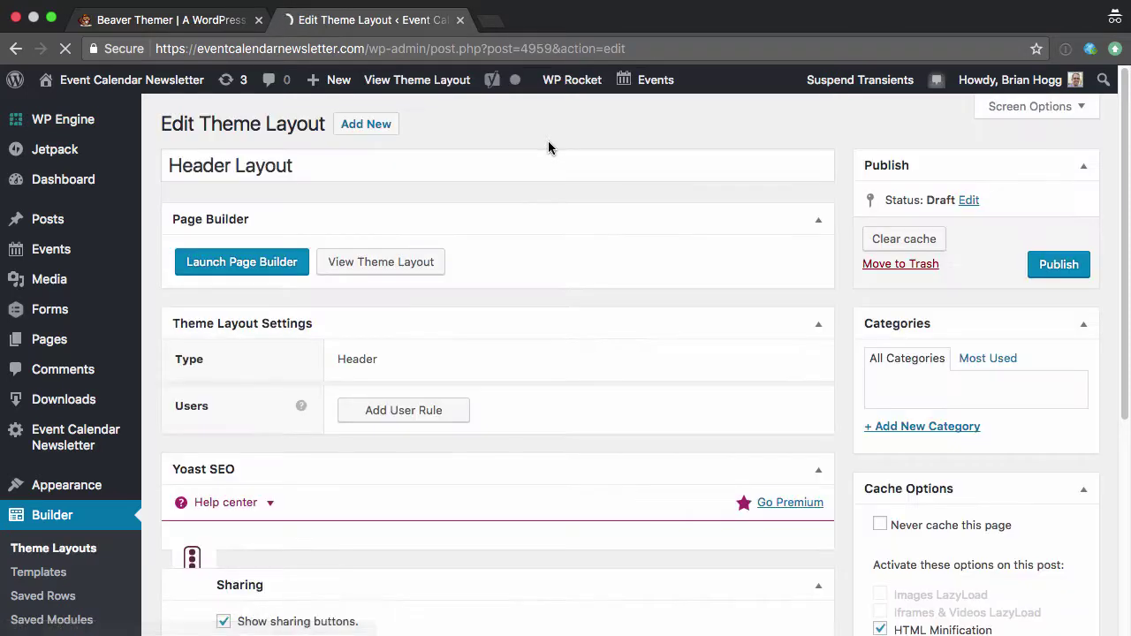
Preview Header Layout's default blue header, including the contact line above it
click(431, 261)
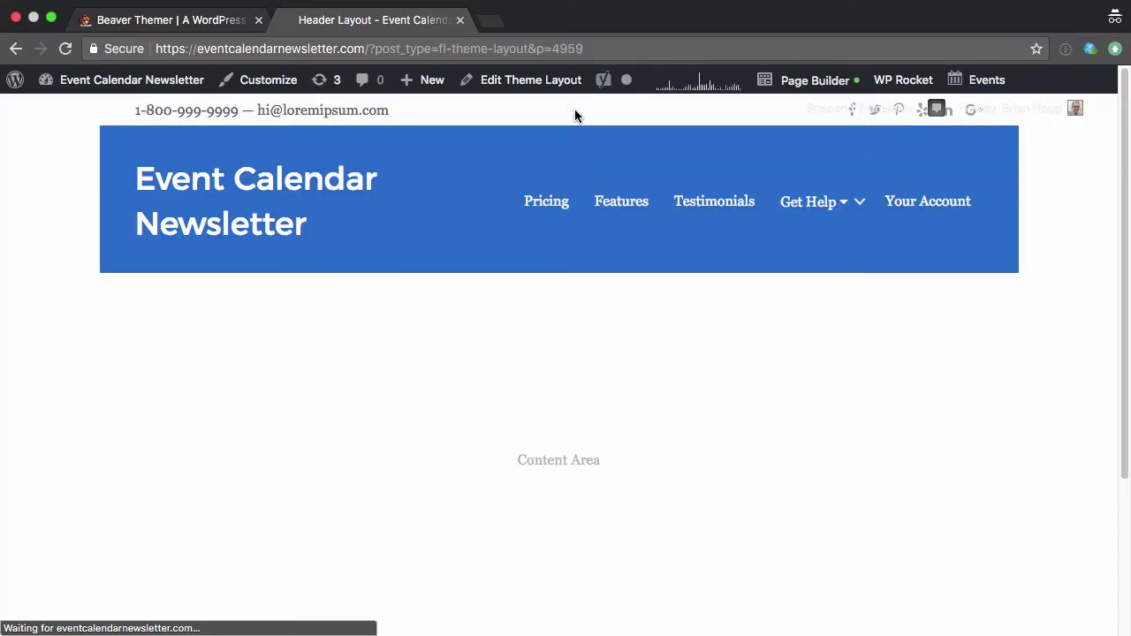
drag(135, 109, 398, 118)
click(413, 126)
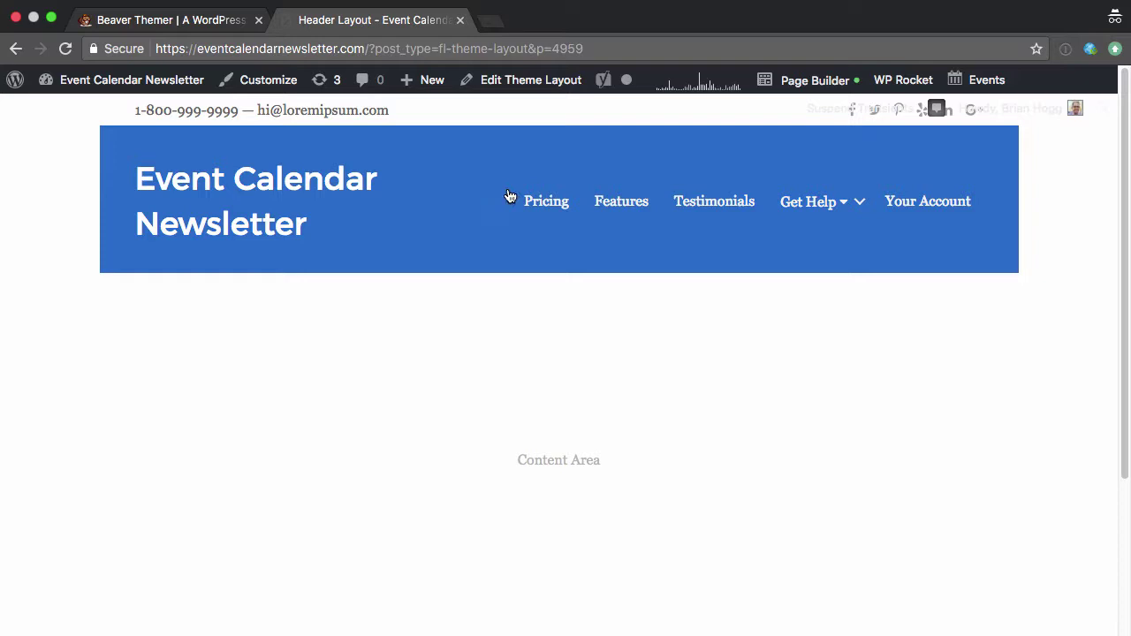
mouse_move(822, 202)
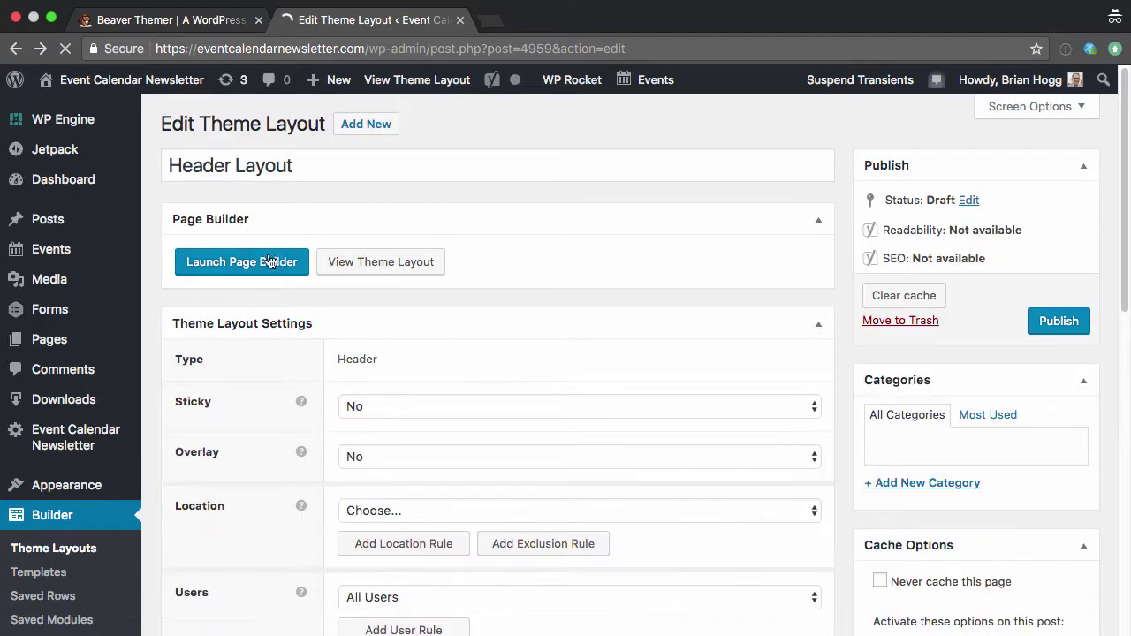
Open the header layout in Beaver Builder, then cancel out of the site title heading's settings unchanged
click(248, 265)
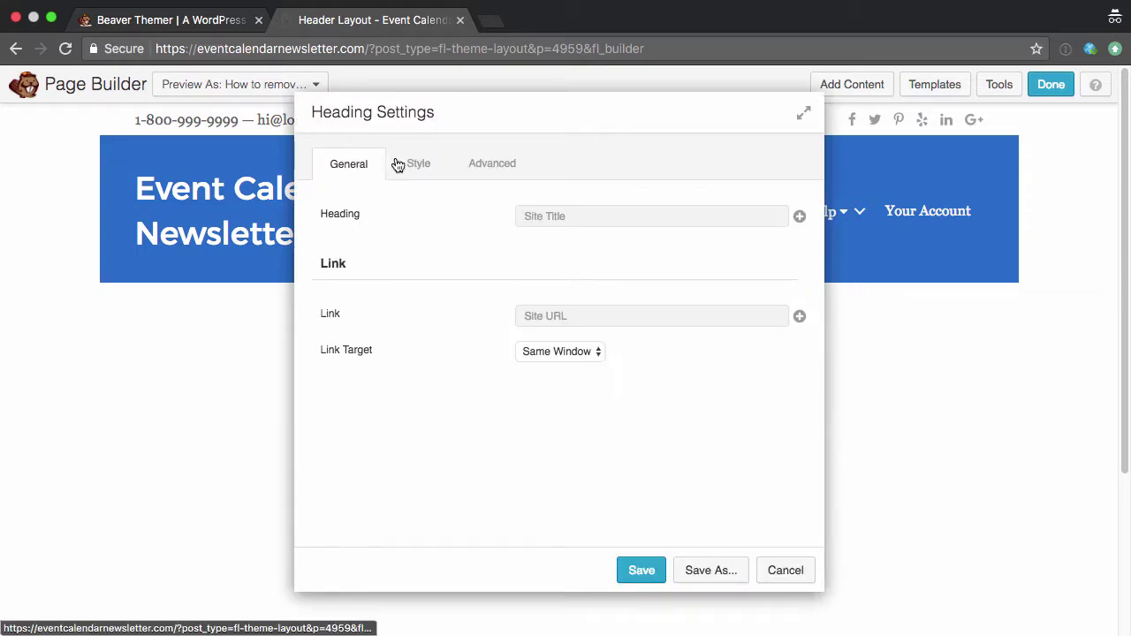
click(410, 165)
scroll(517, 368, down, 5)
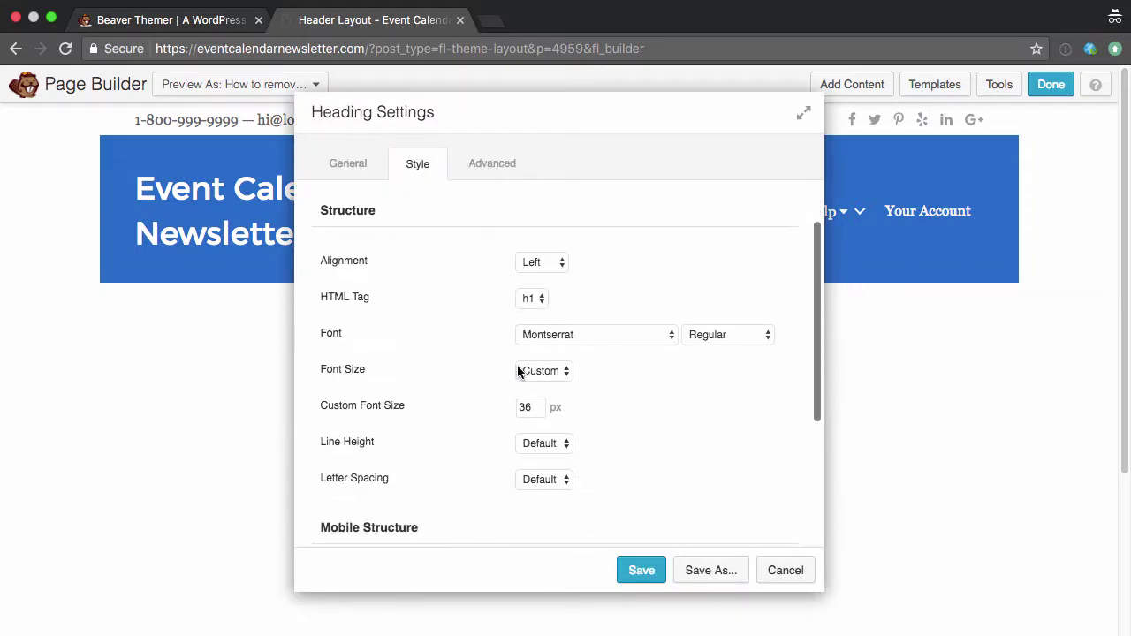
scroll(518, 371, up, 6)
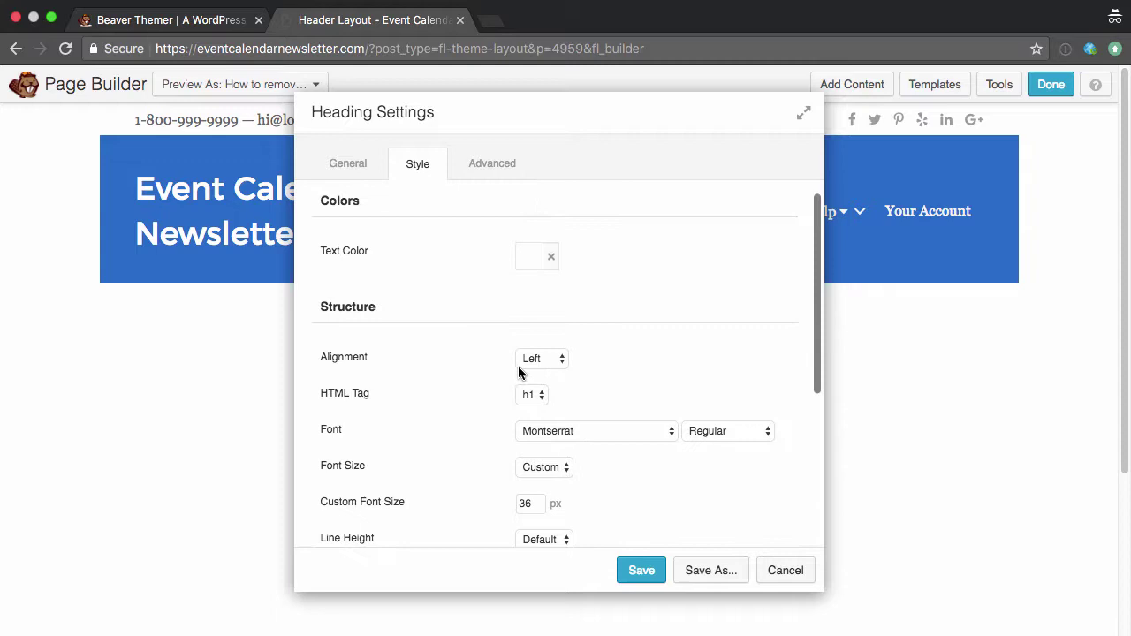
click(350, 163)
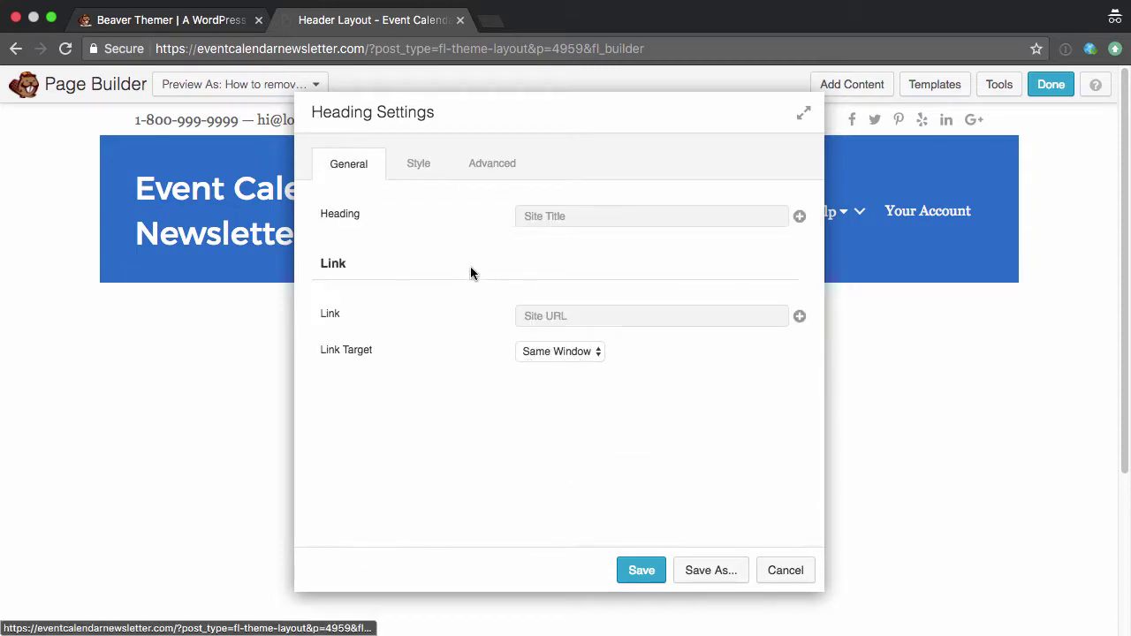
click(785, 570)
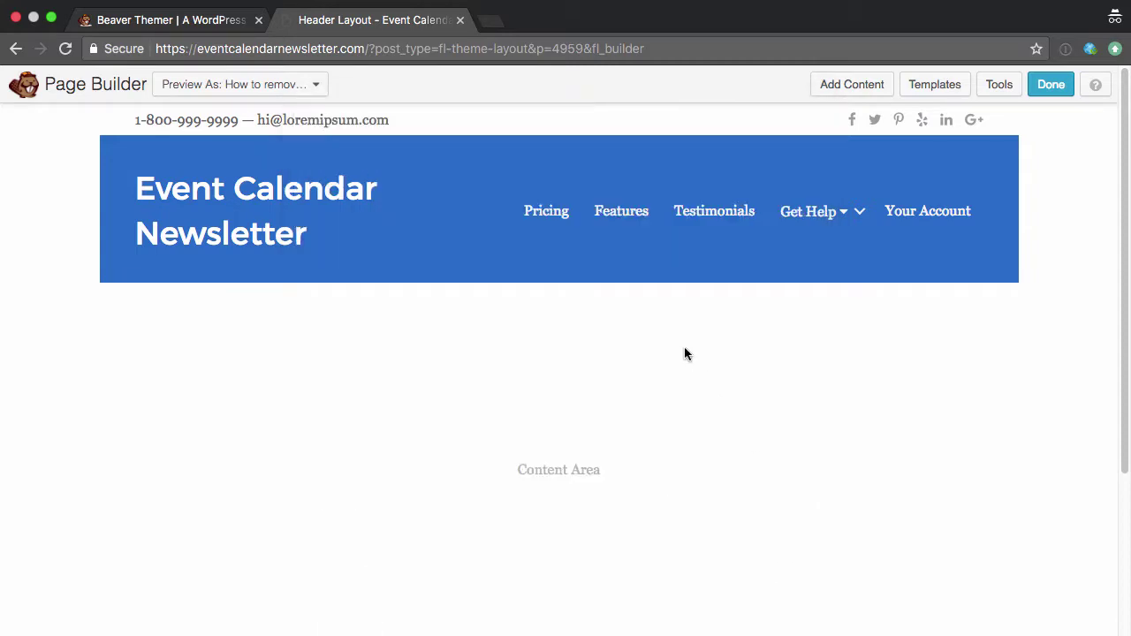
click(585, 210)
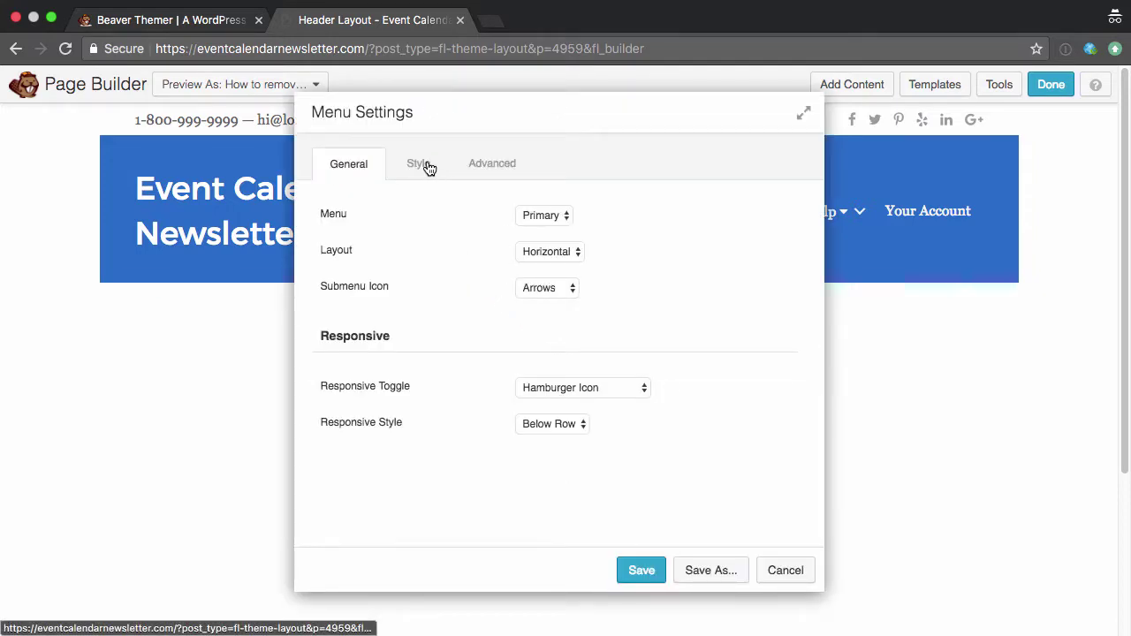
click(639, 389)
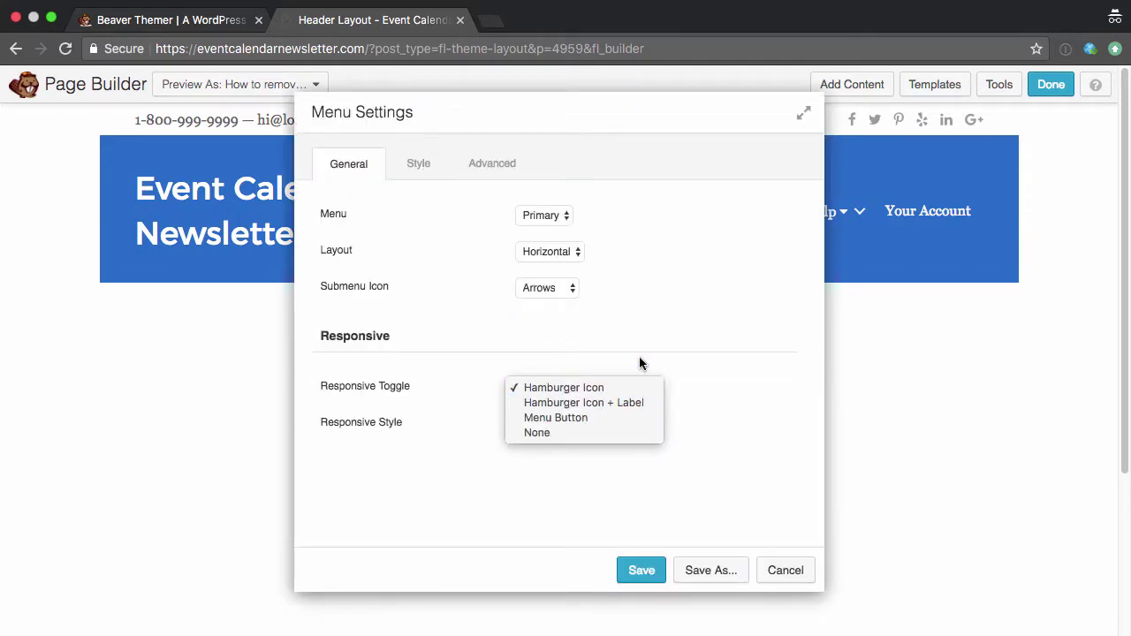
click(640, 357)
click(419, 170)
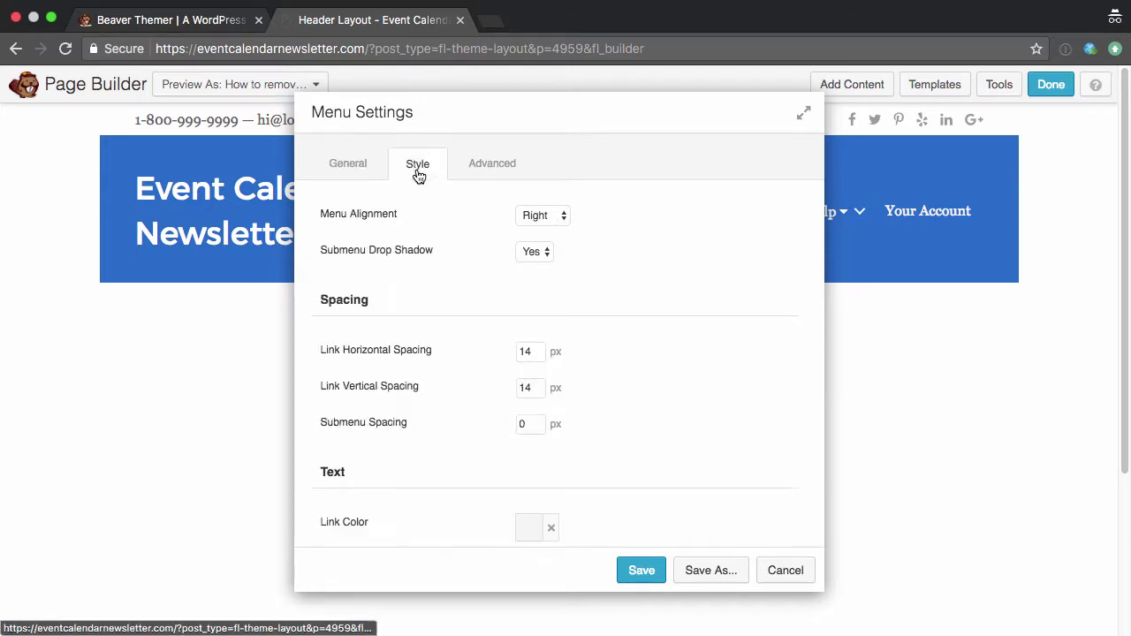
click(541, 251)
click(597, 259)
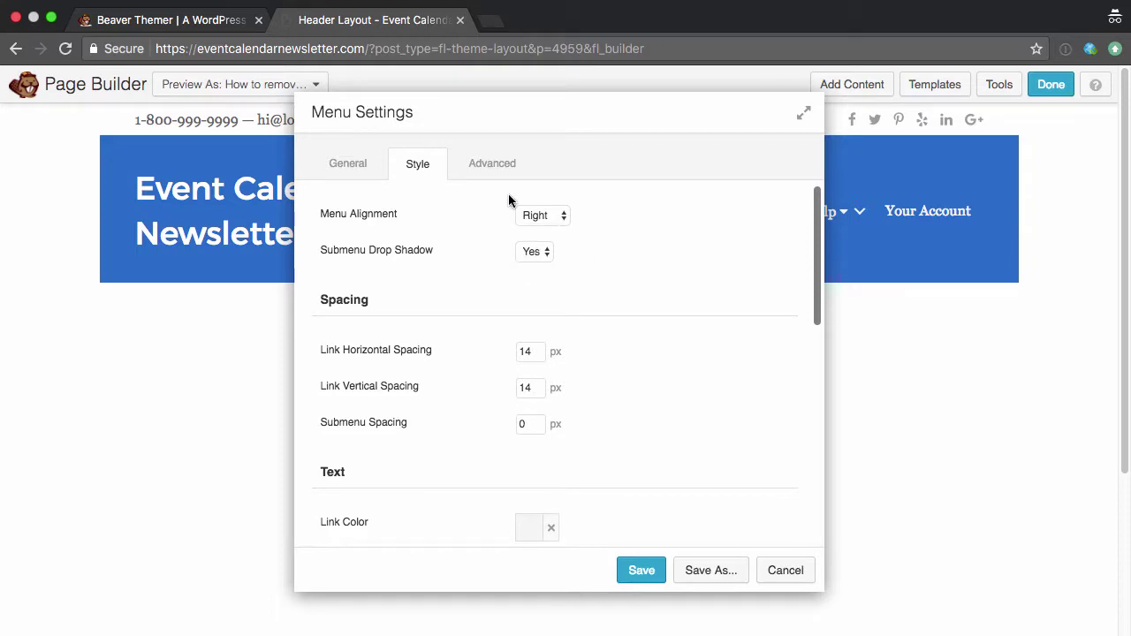
click(486, 170)
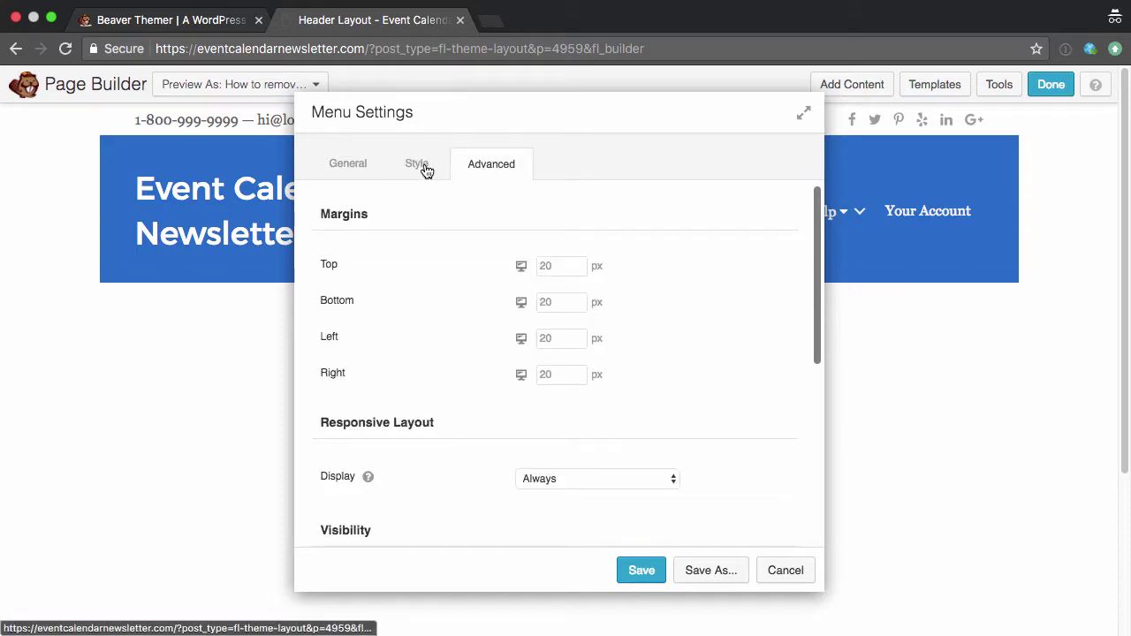
click(785, 579)
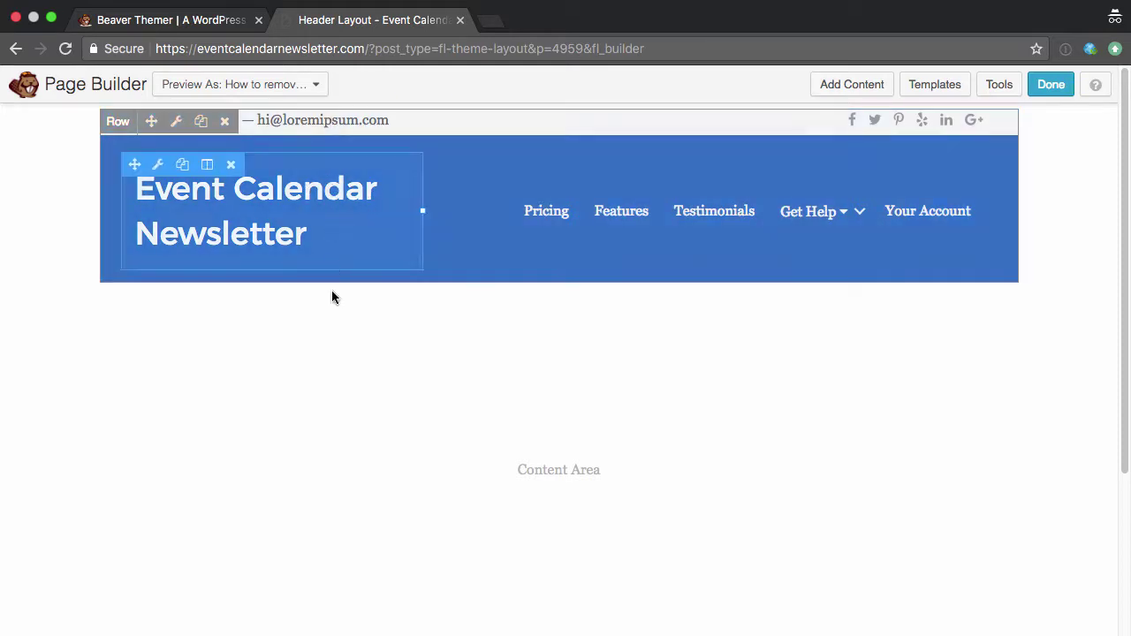
click(176, 121)
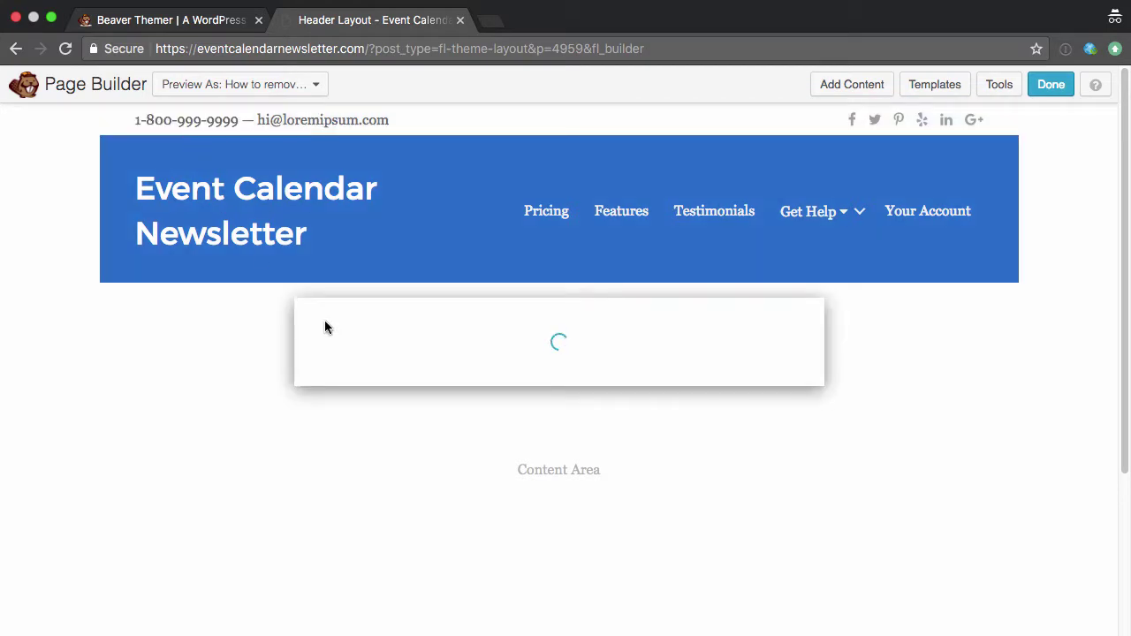
scroll(419, 311, down, 5)
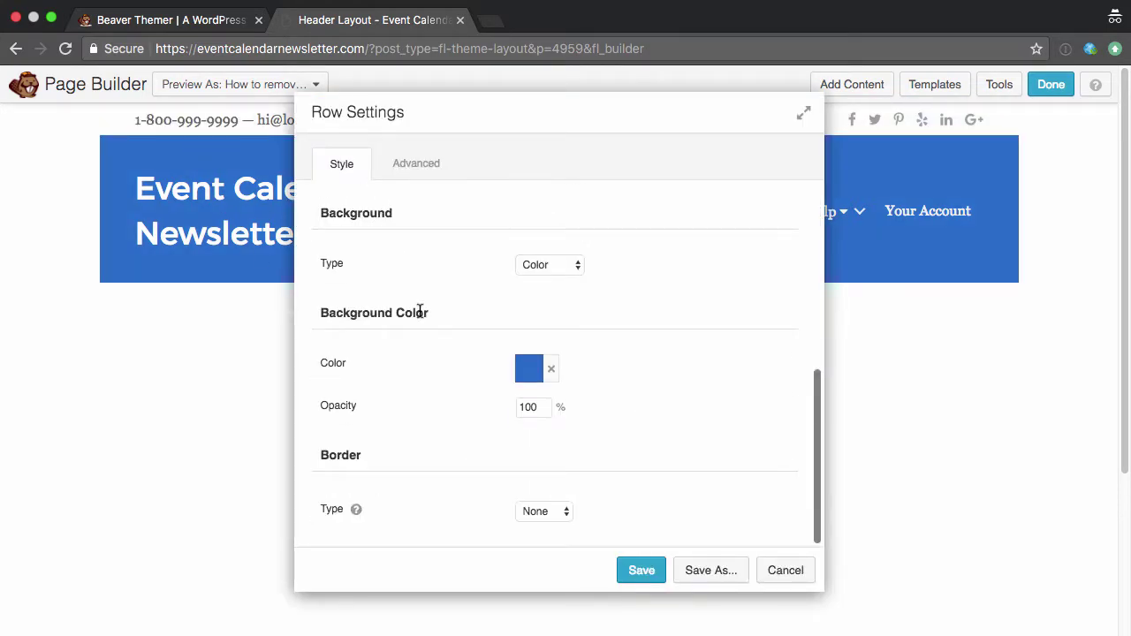
scroll(418, 311, up, 5)
click(426, 164)
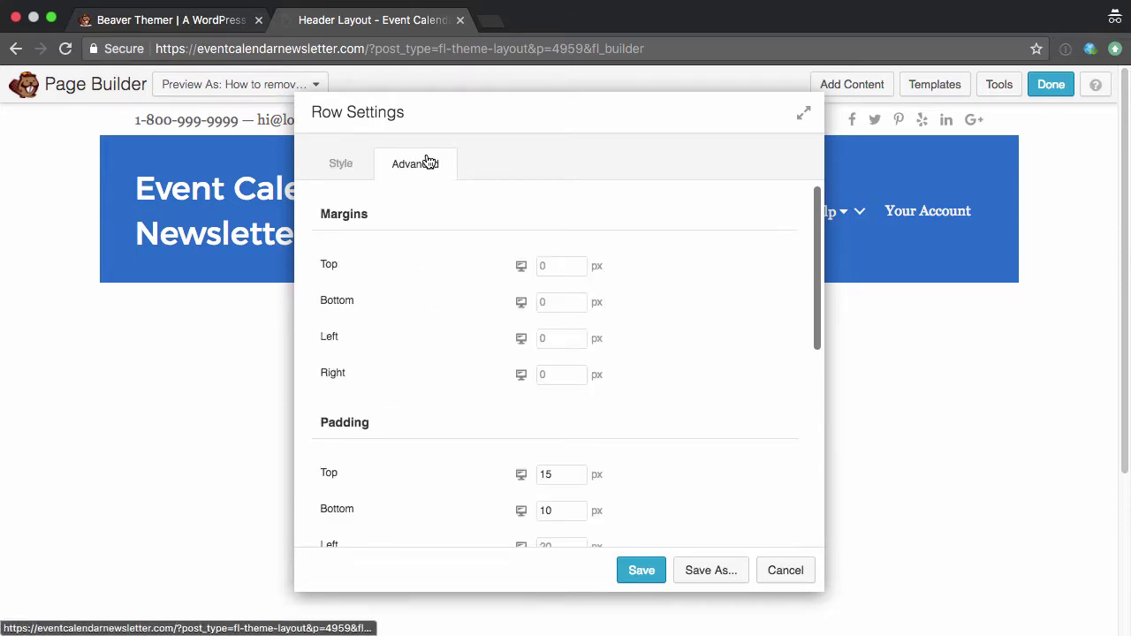
click(775, 570)
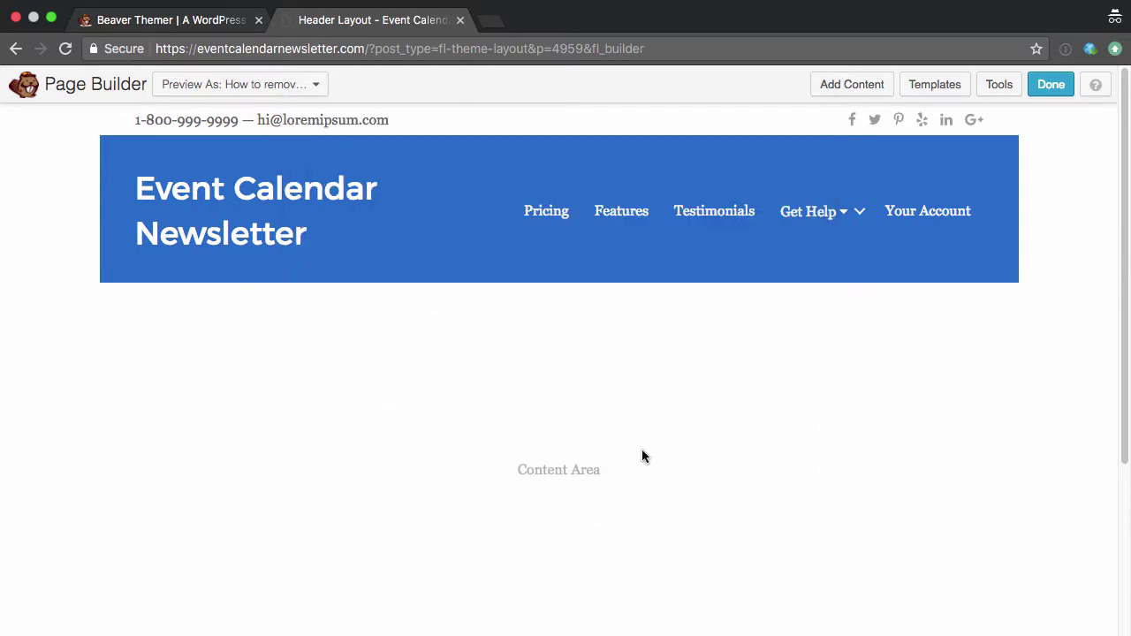
double_click(281, 127)
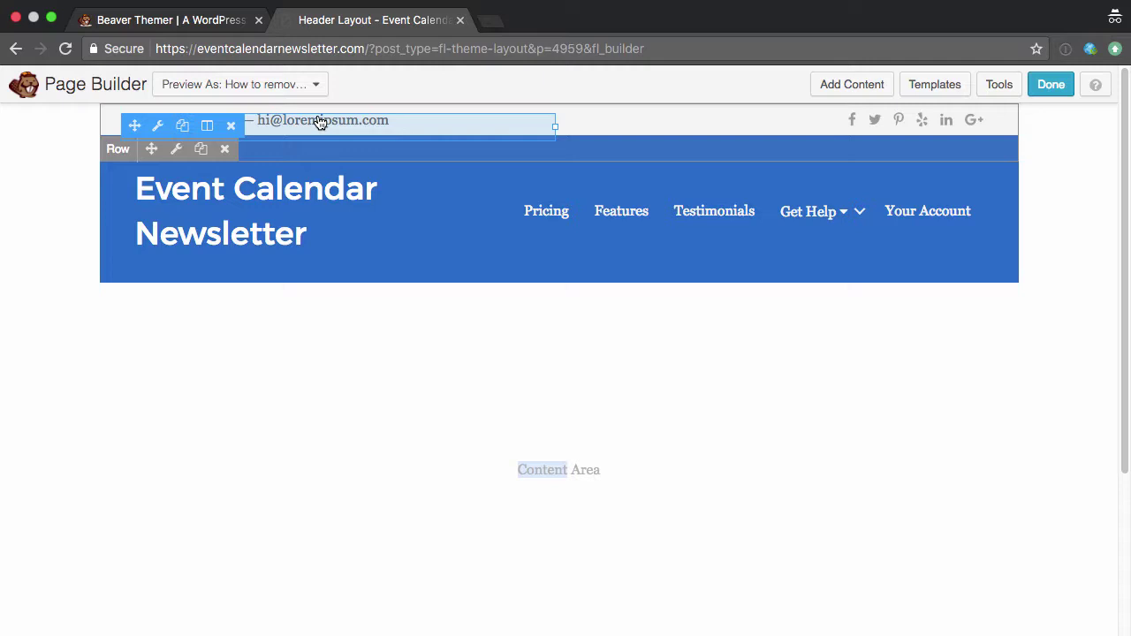
click(158, 125)
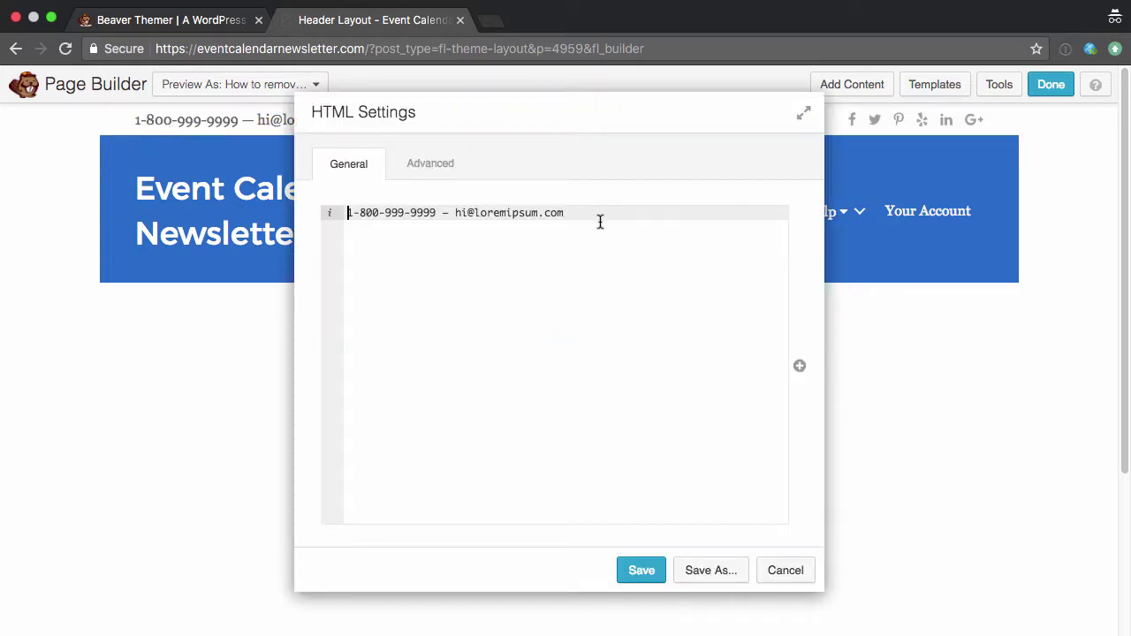
click(777, 573)
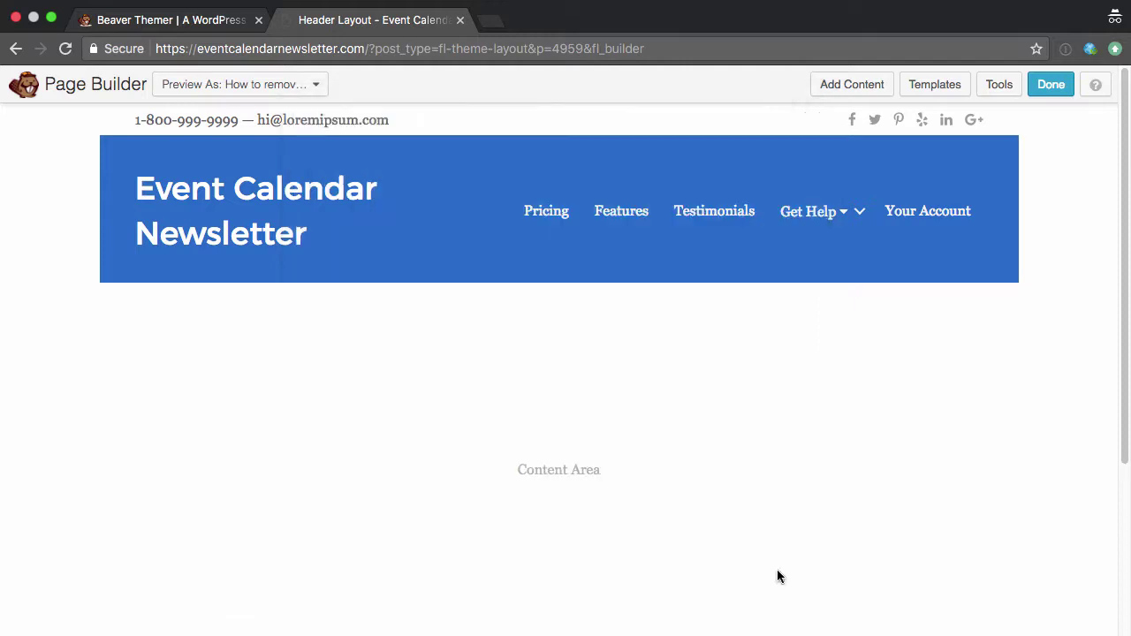
mouse_move(293, 119)
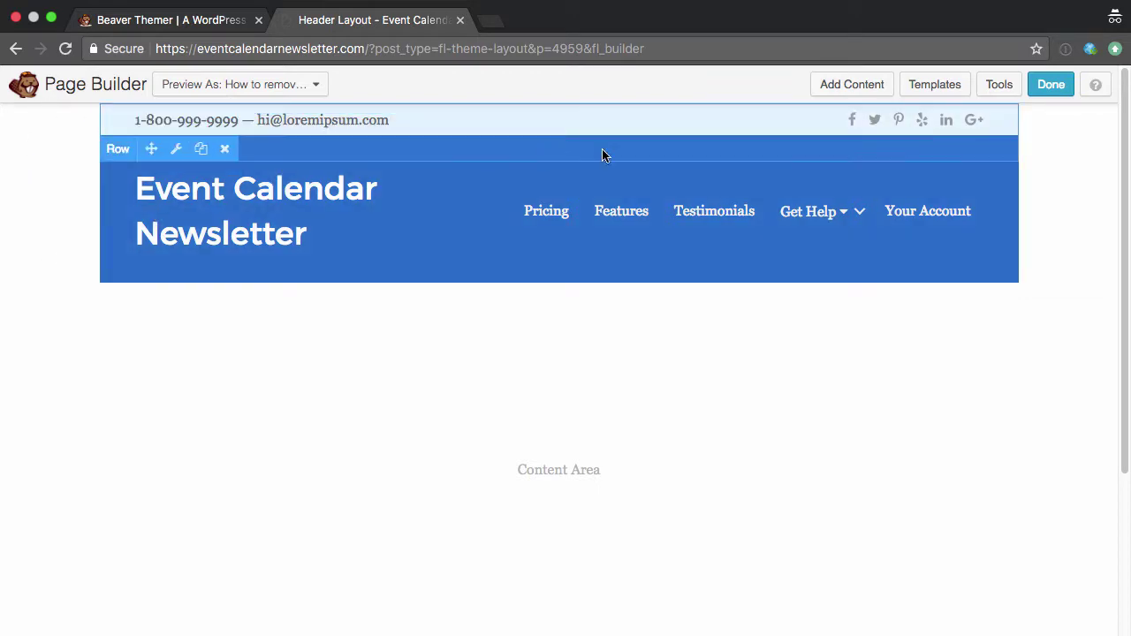
click(876, 119)
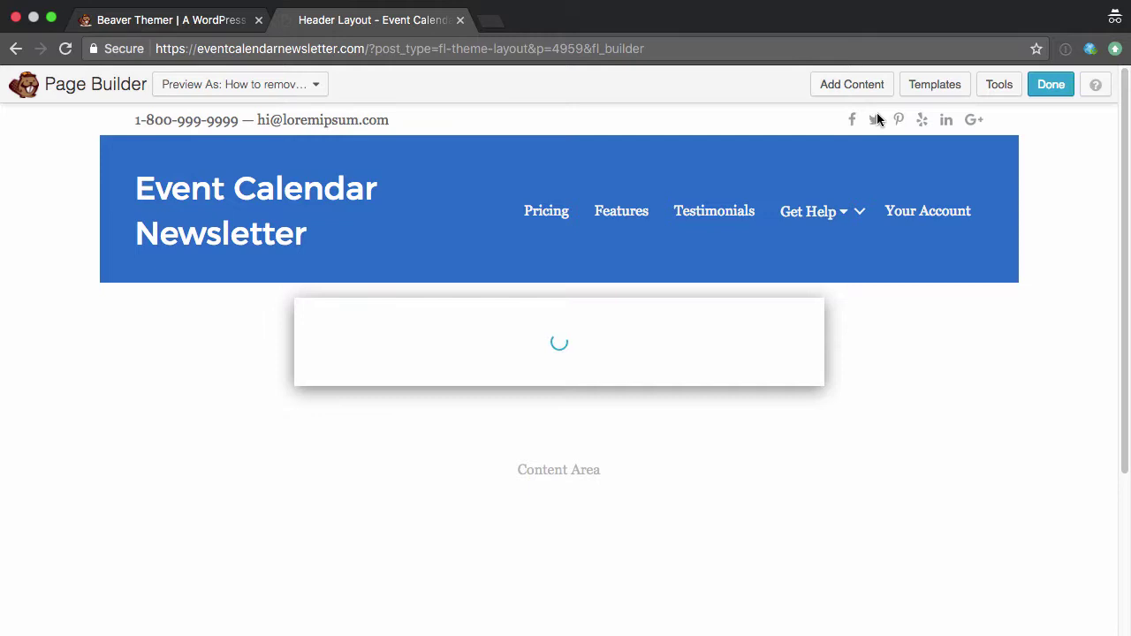
scroll(406, 354, down, 2)
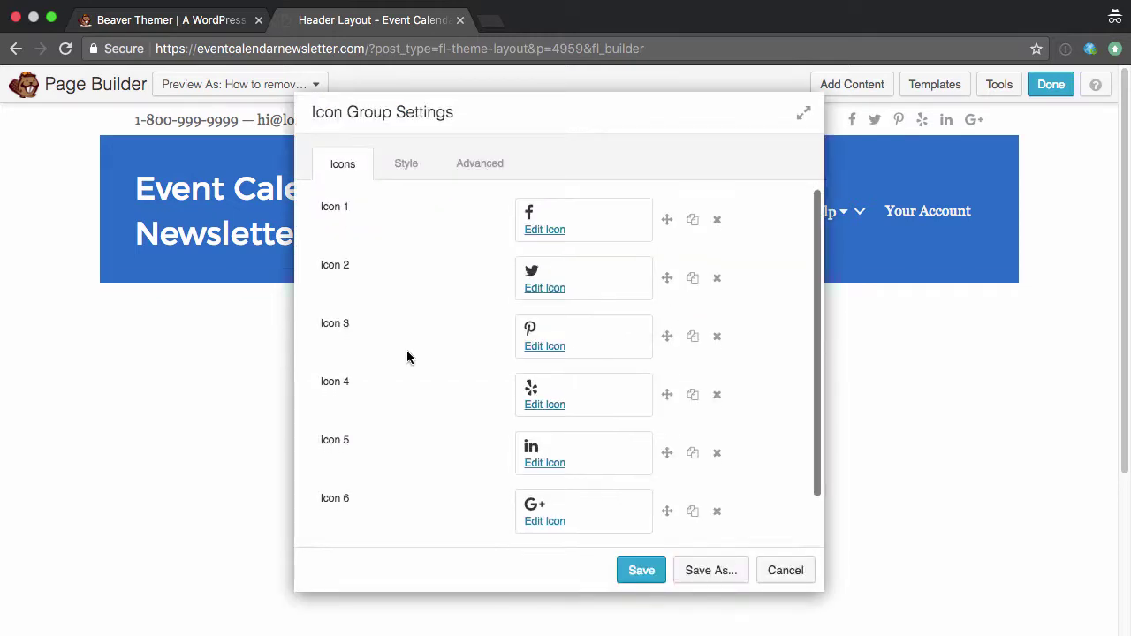
scroll(407, 354, up, 2)
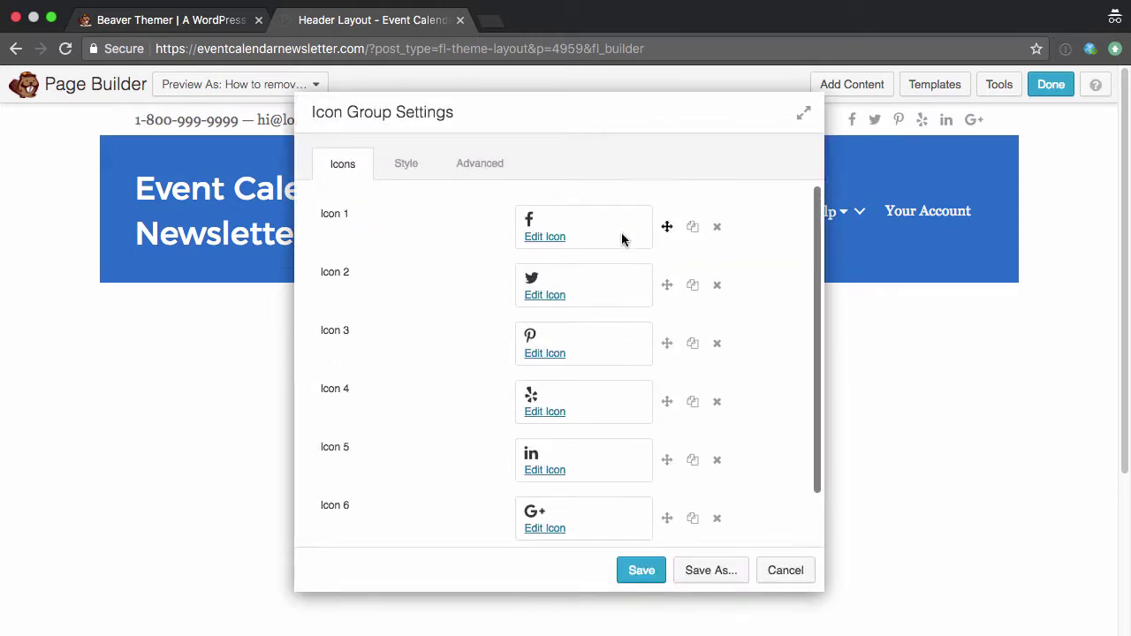
click(405, 164)
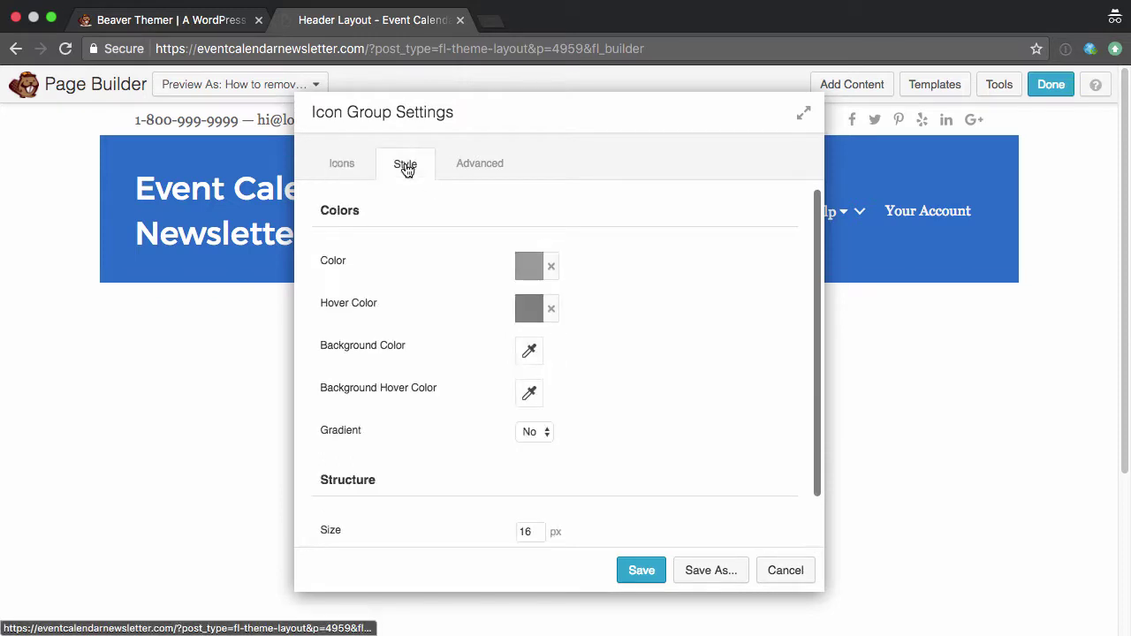
scroll(618, 340, down, 2)
click(345, 167)
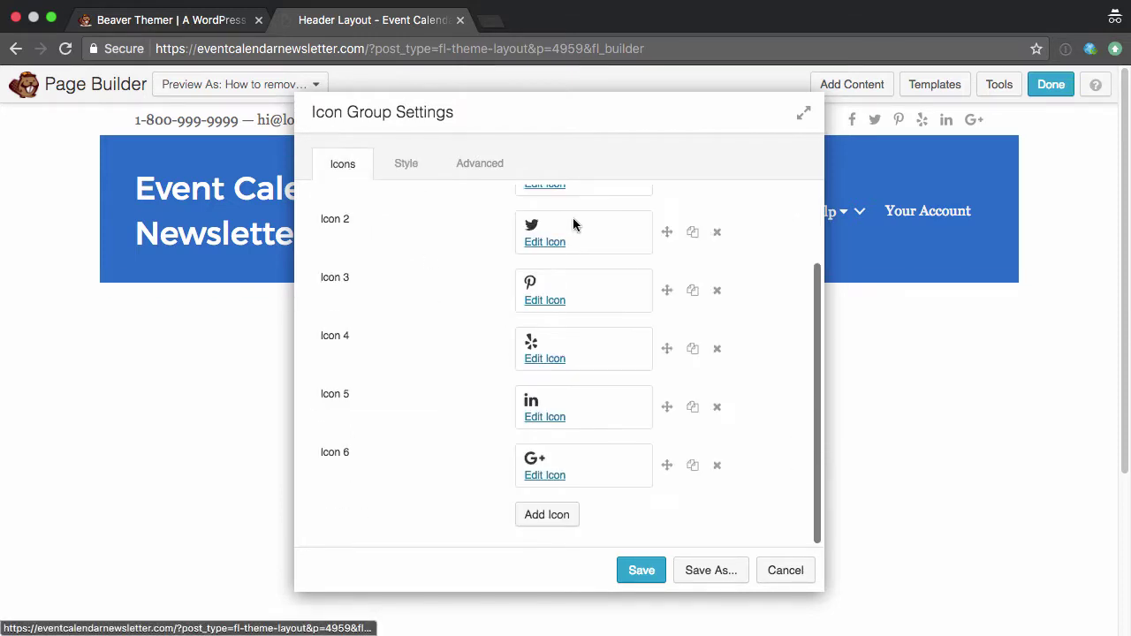
scroll(573, 240, up, 2)
click(533, 296)
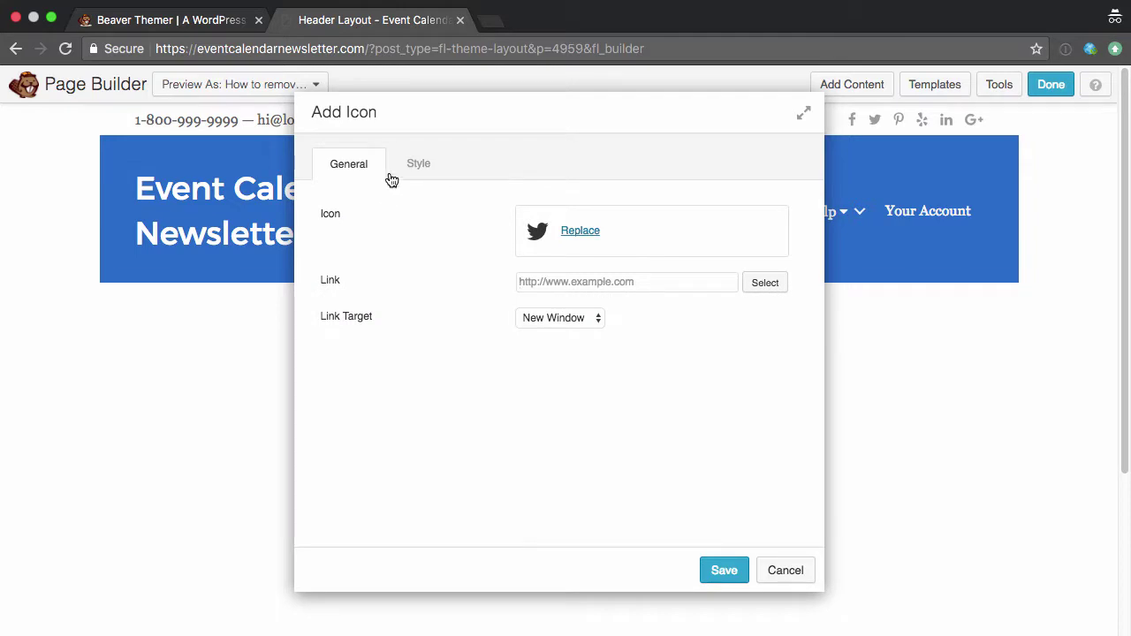
click(777, 576)
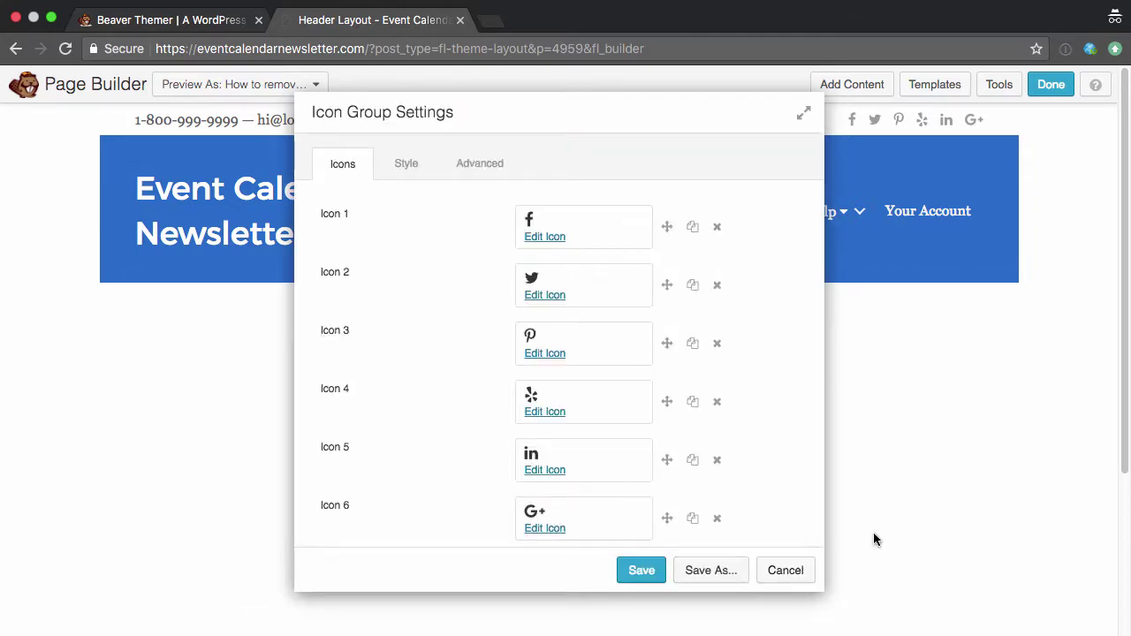
click(800, 573)
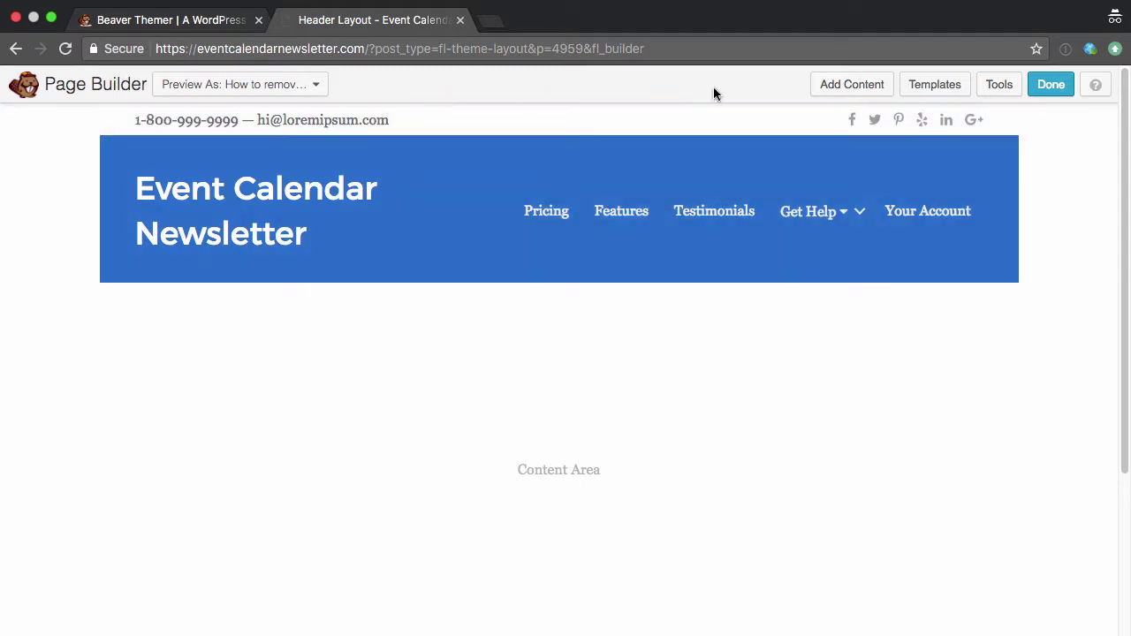
Discard the header layout's unsaved changes and exit the editor
click(1040, 86)
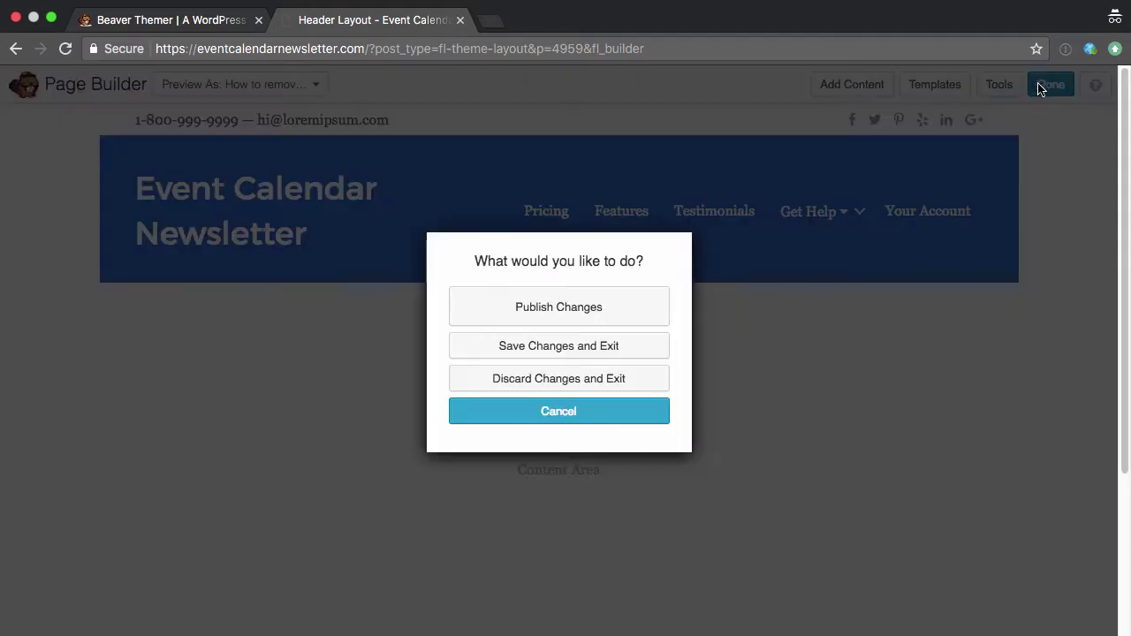
click(541, 380)
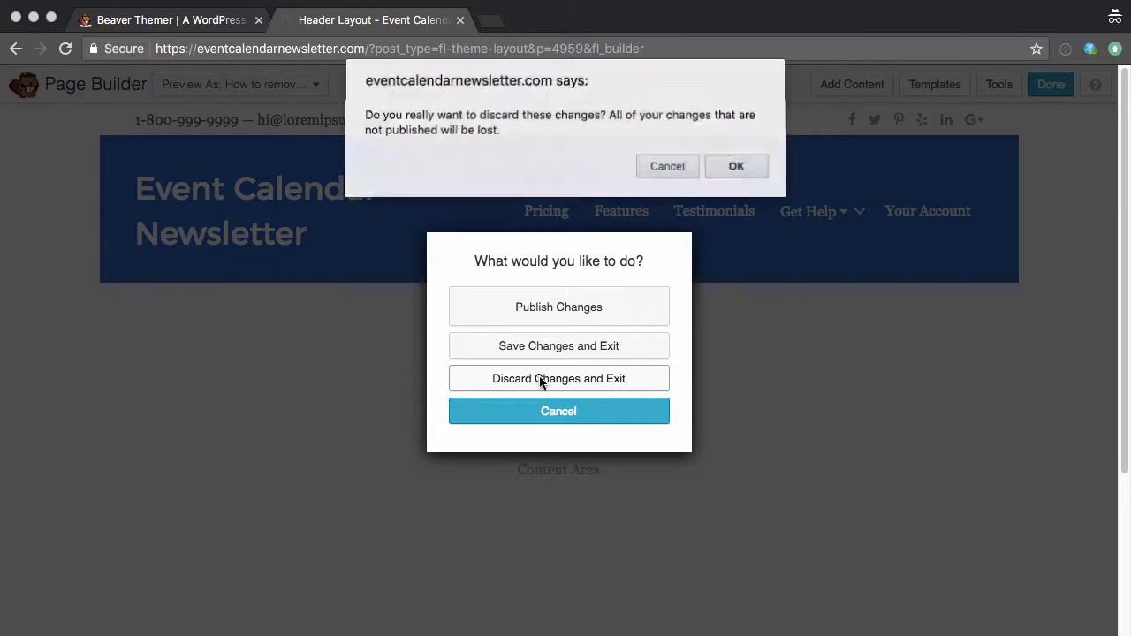
click(735, 171)
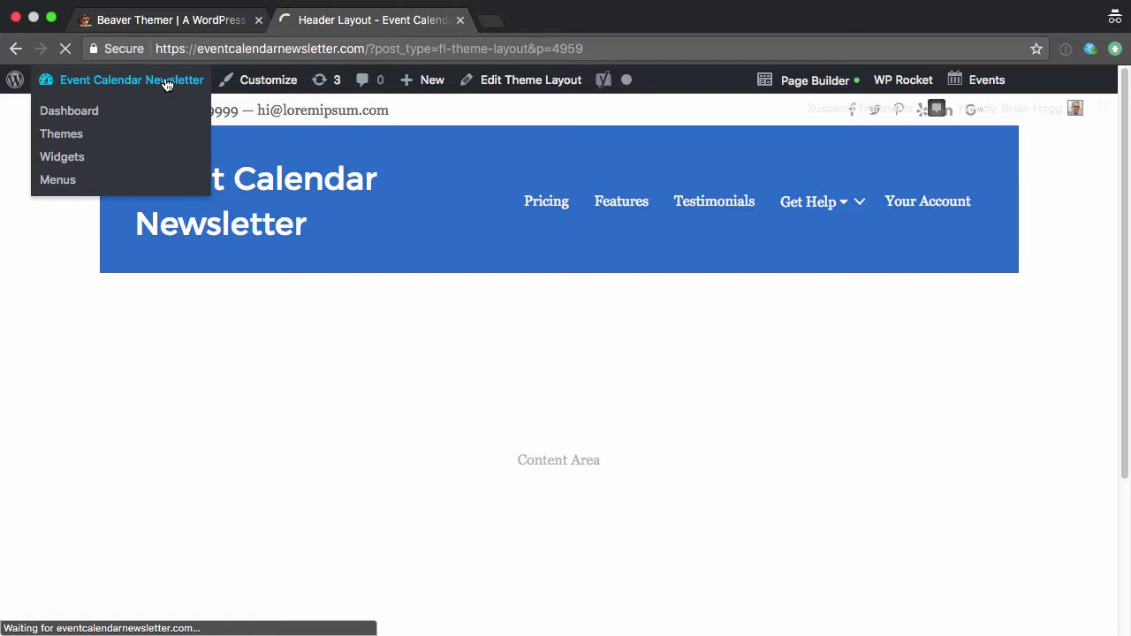
Go to the admin dashboard, view the site in a new tab, then close that tab
click(166, 82)
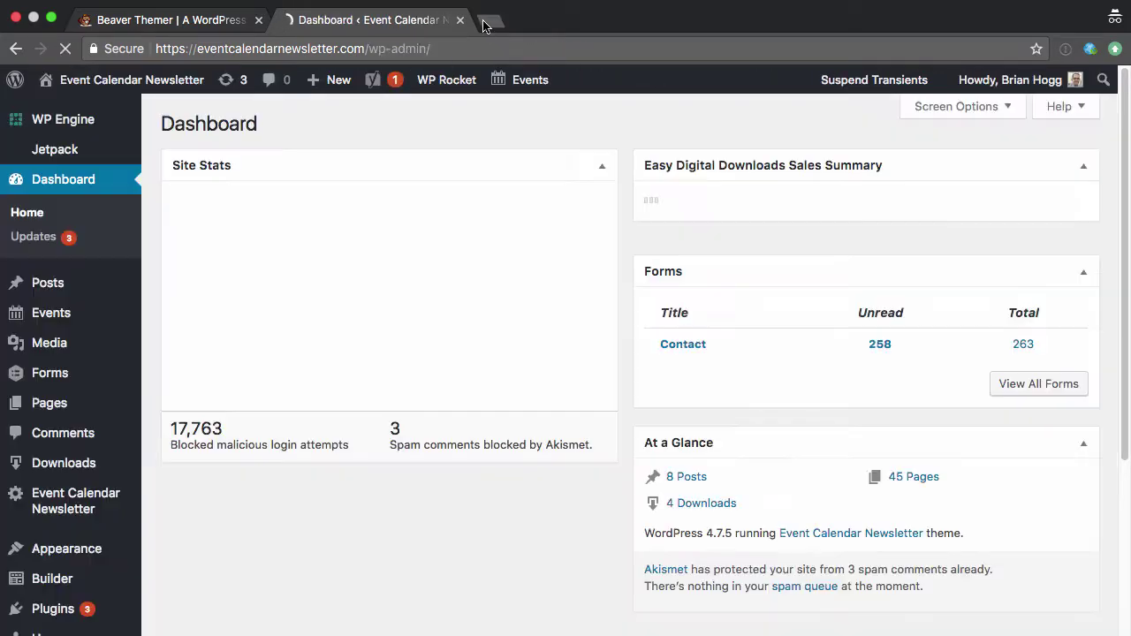
click(491, 19)
text(e)
key(Return)
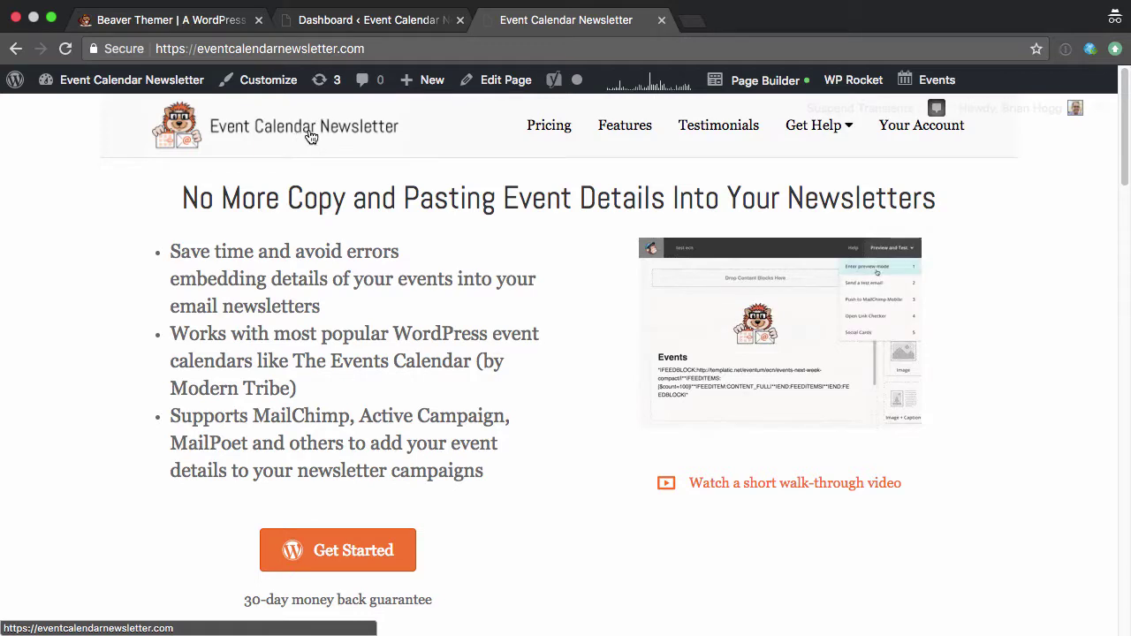
click(663, 21)
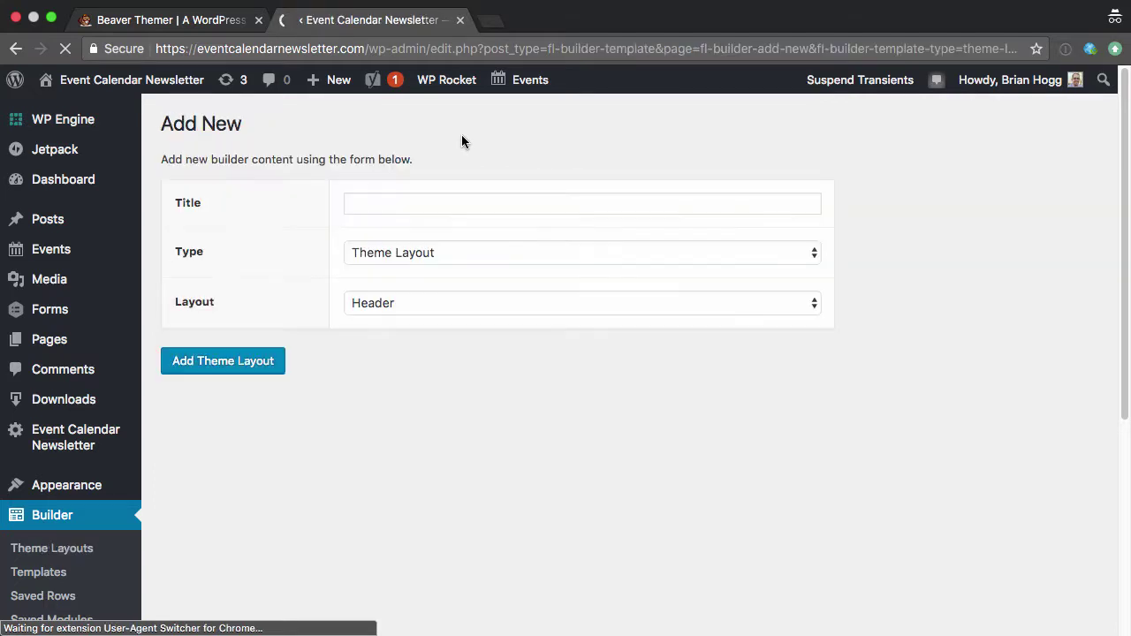
Create a new Archive-type theme layout titled 'Archive'
click(429, 302)
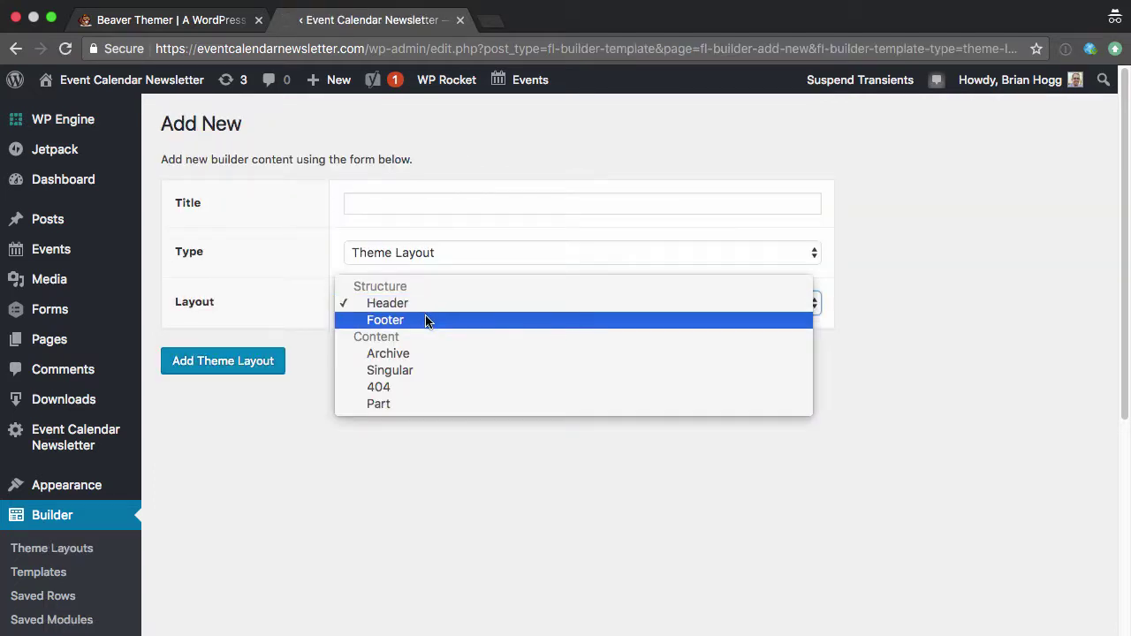
click(424, 355)
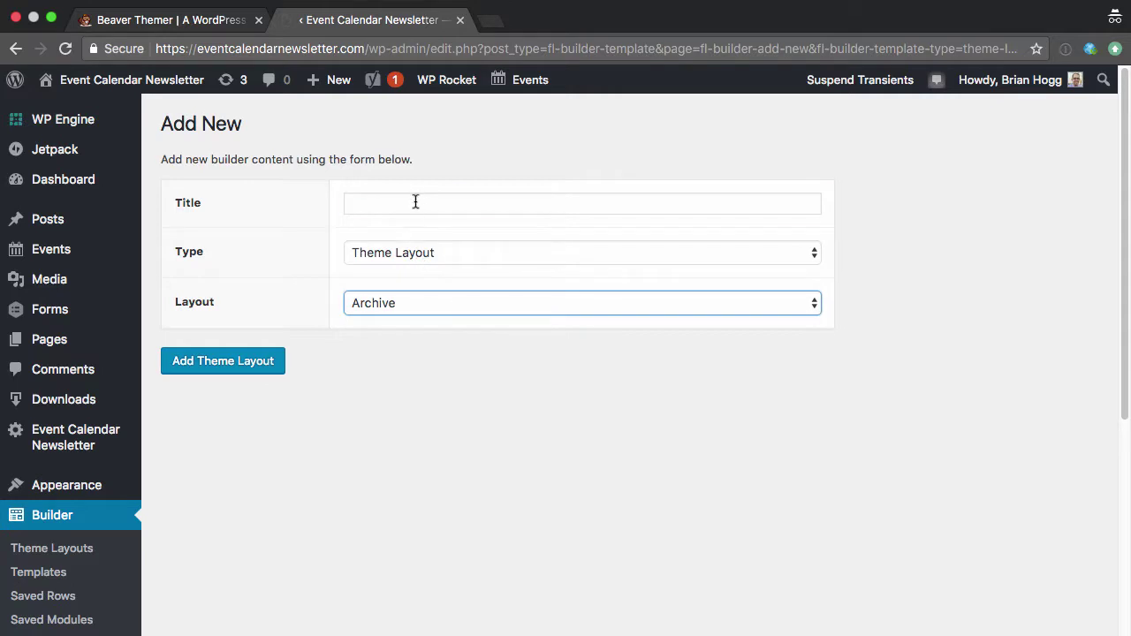
click(415, 202)
text(Archive)
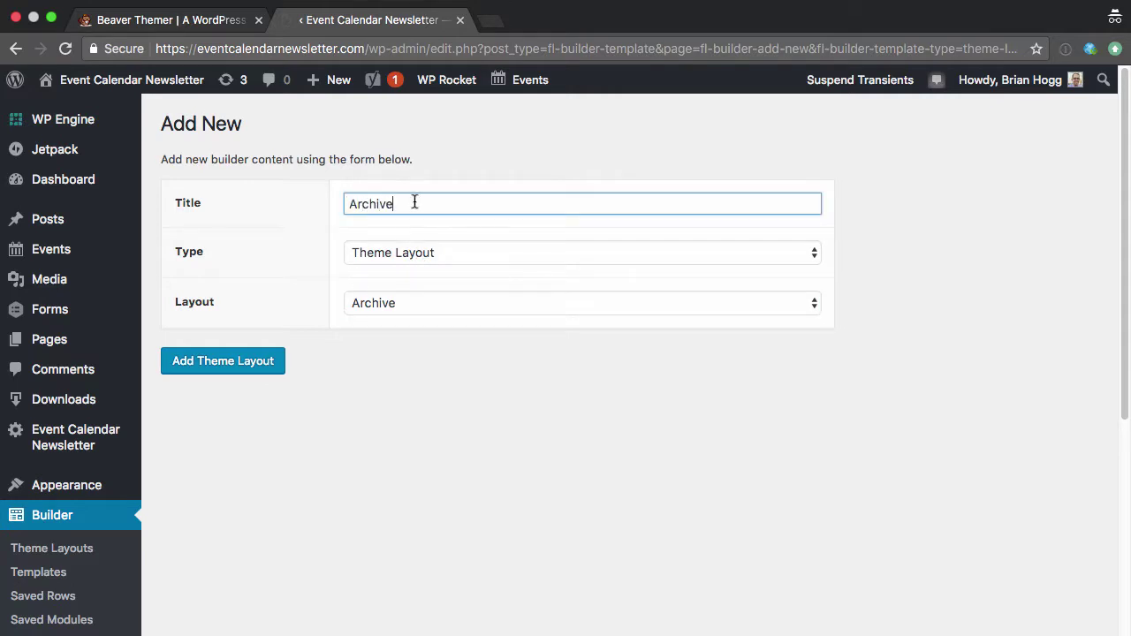
click(239, 362)
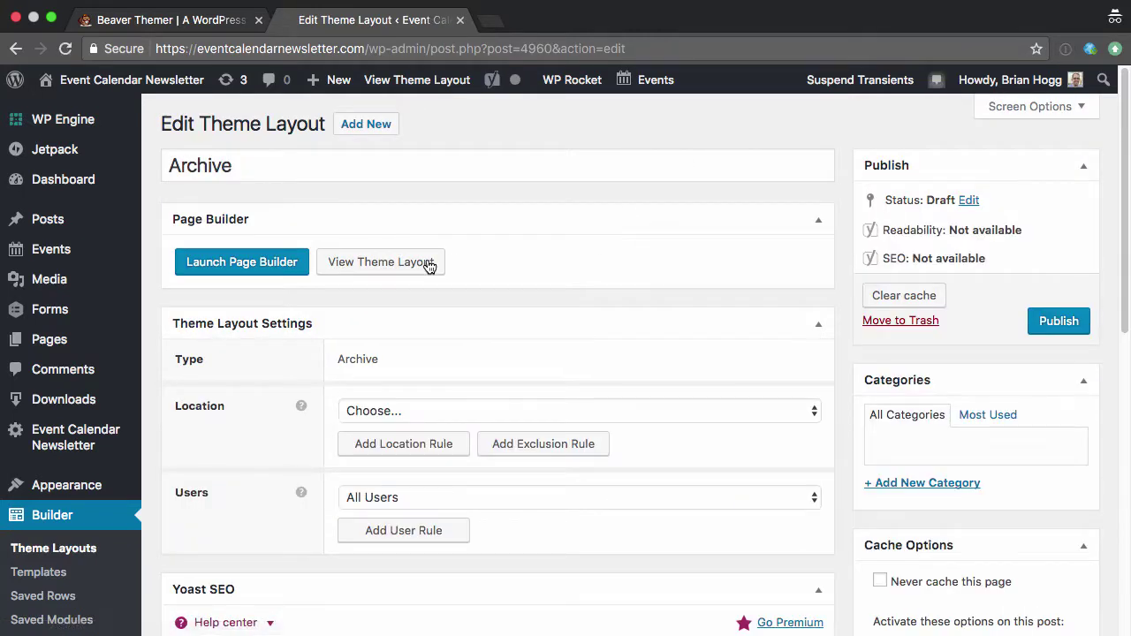
Set the layout's location to Post Archive and view it on the site
click(413, 416)
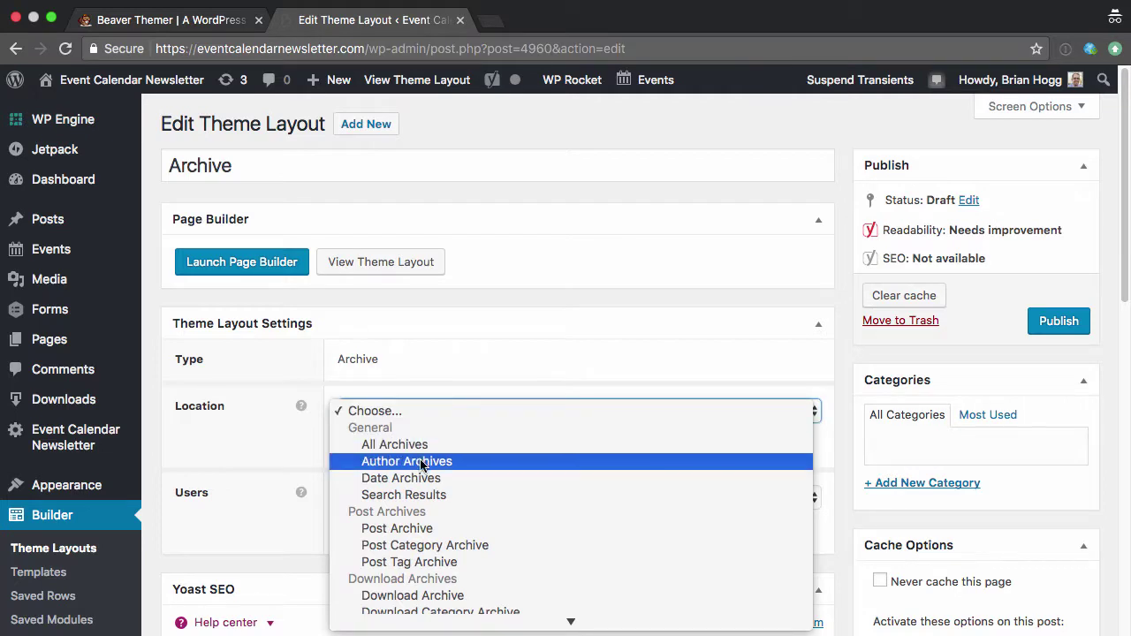
scroll(429, 462, down, 3)
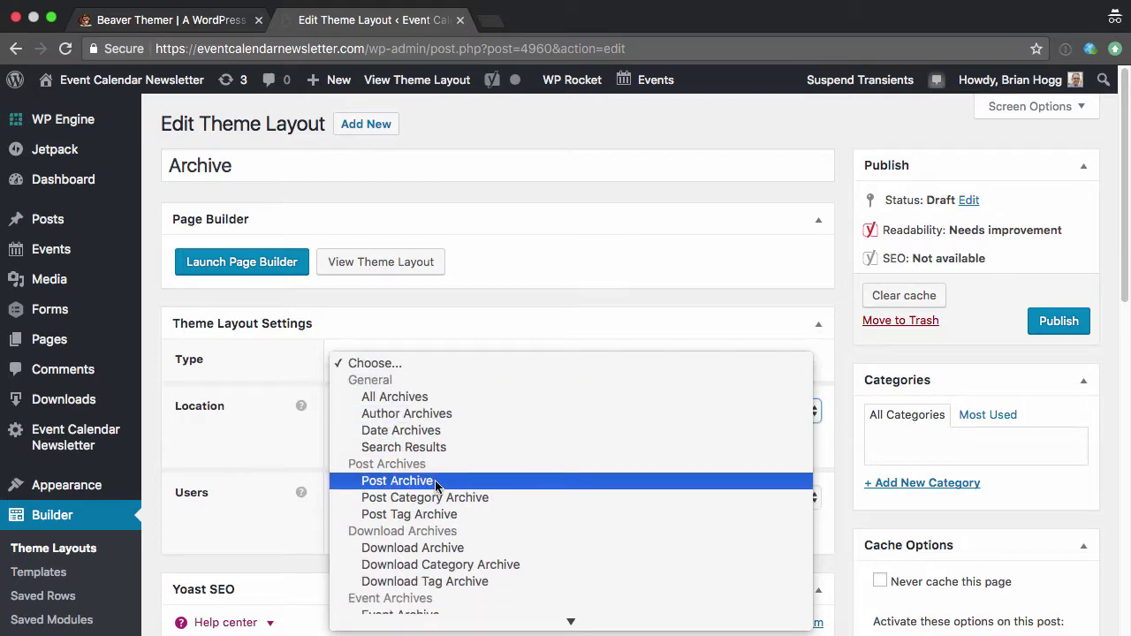
click(436, 485)
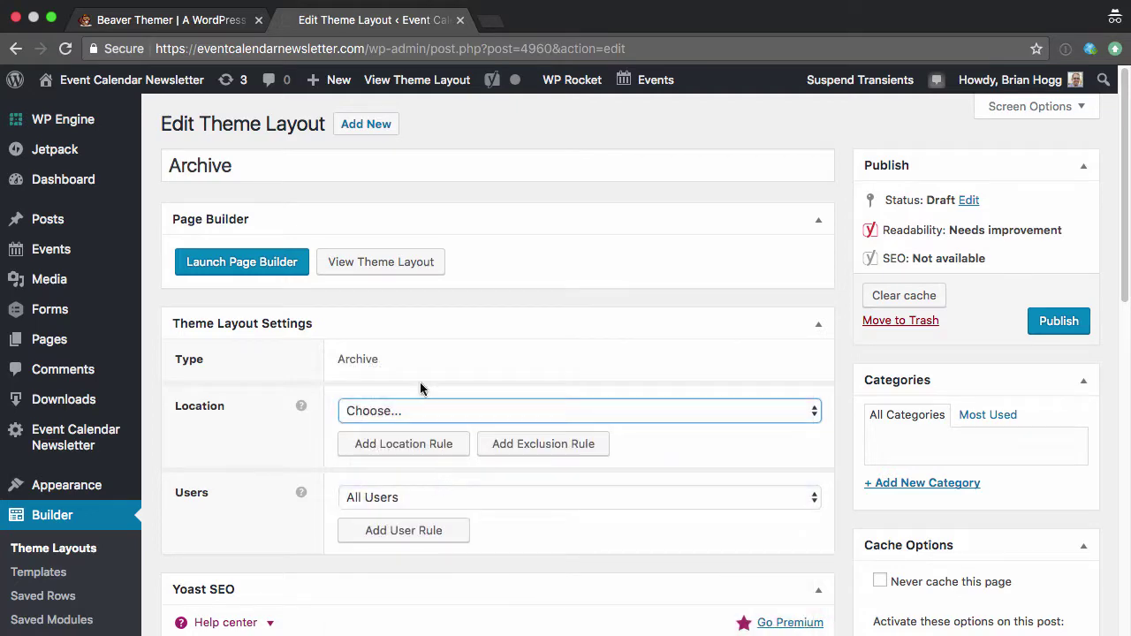
click(395, 263)
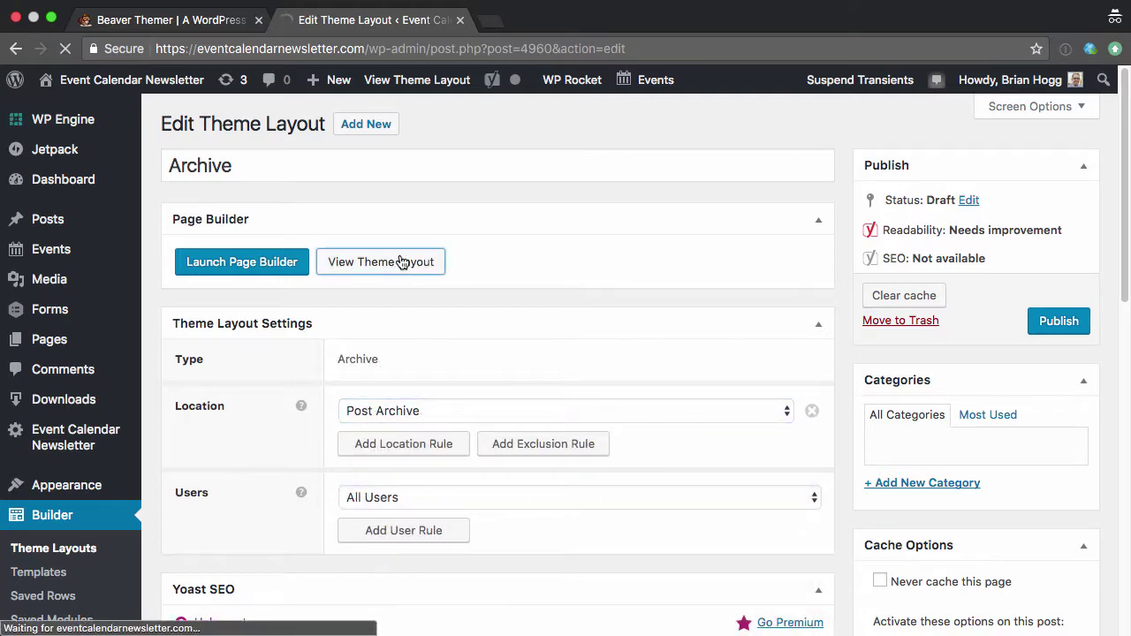
scroll(430, 220, down, 5)
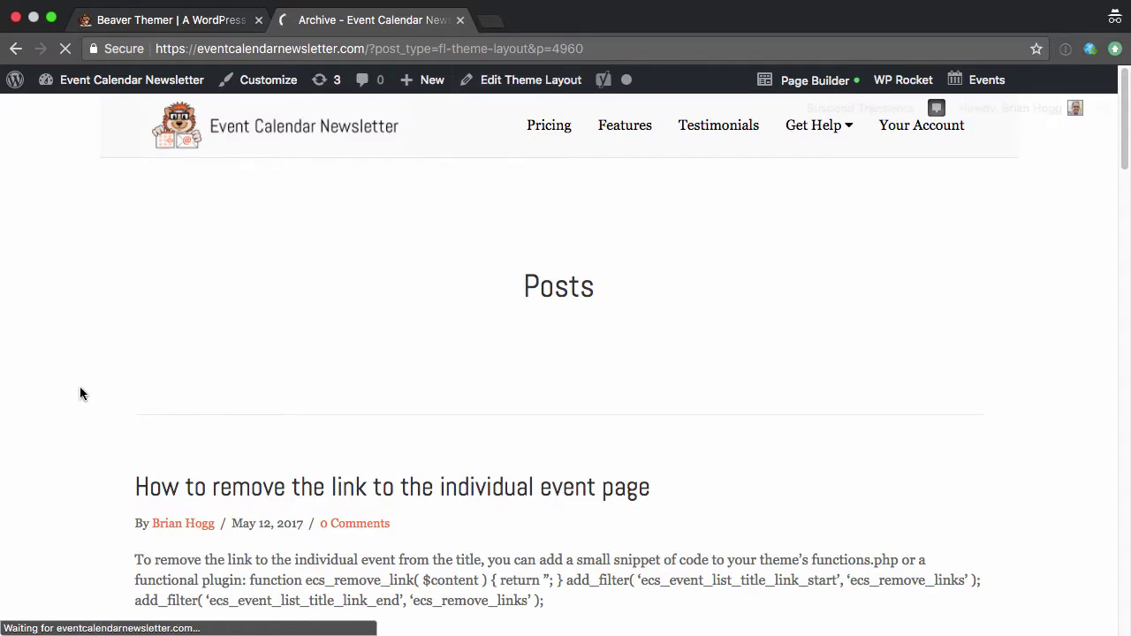
scroll(80, 389, down, 5)
scroll(80, 389, down, 8)
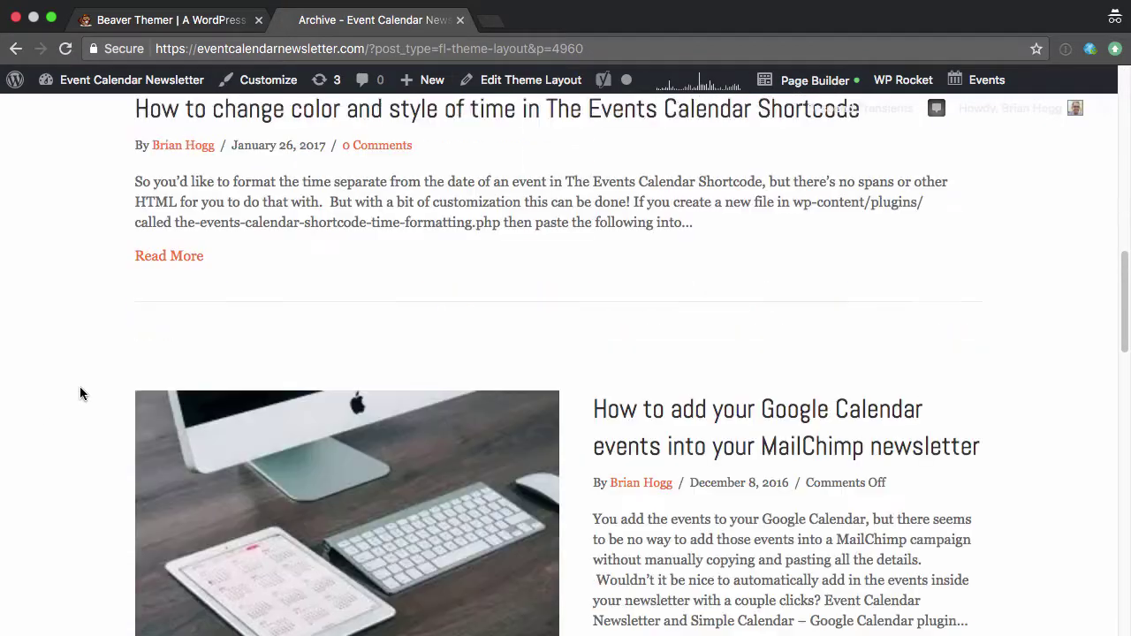
scroll(79, 389, down, 2)
scroll(79, 388, up, 4)
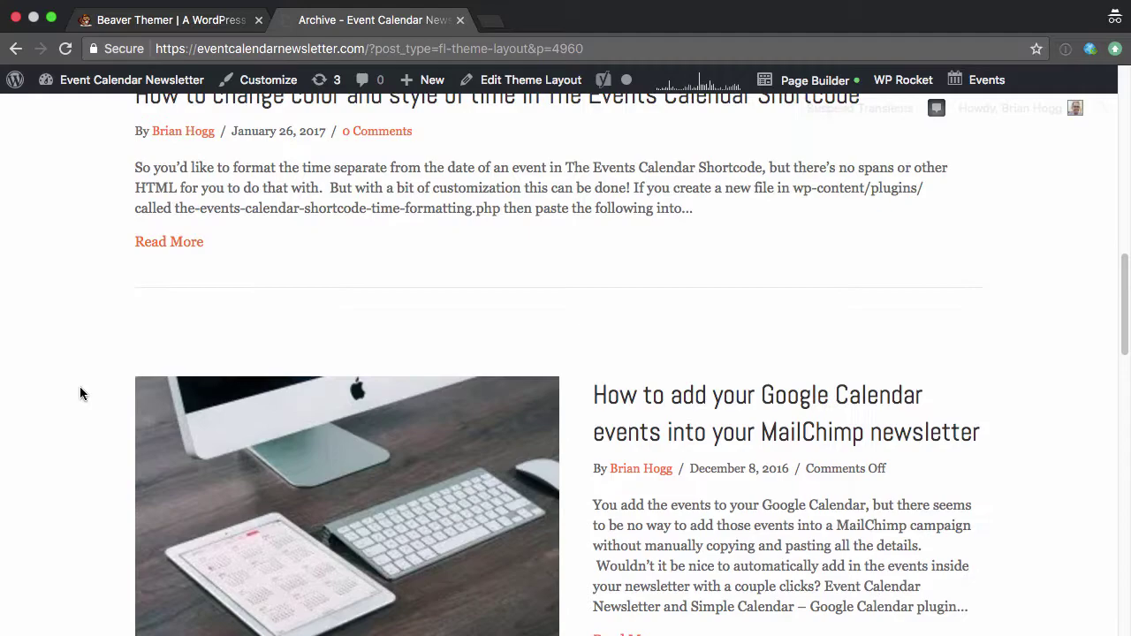
scroll(80, 389, down, 8)
scroll(80, 393, down, 8)
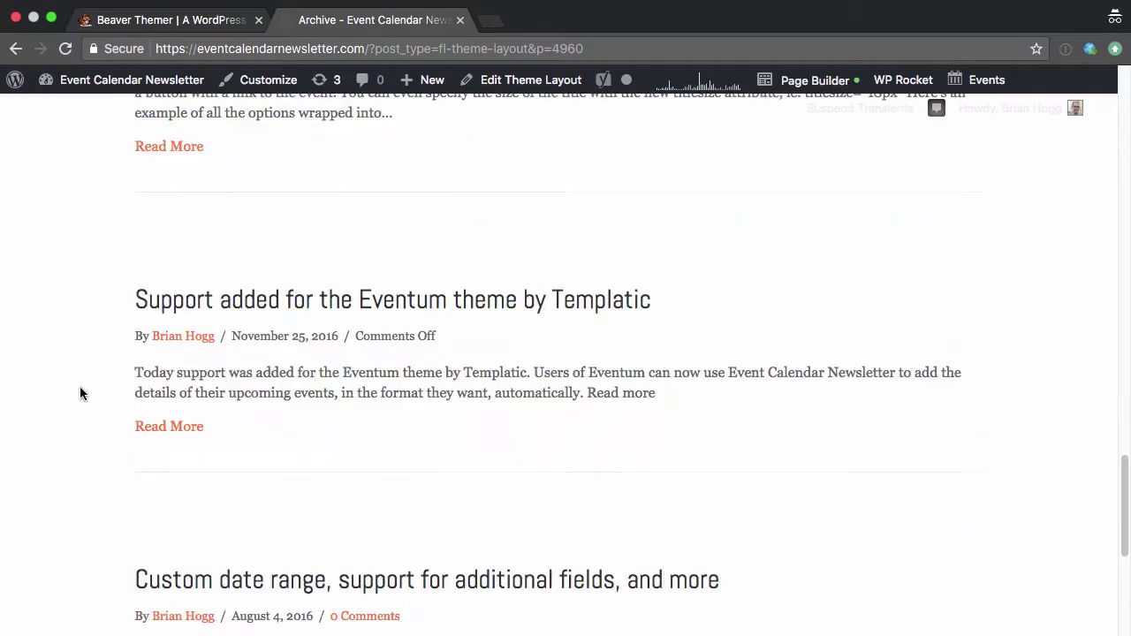
scroll(80, 393, down, 1)
scroll(80, 393, up, 20)
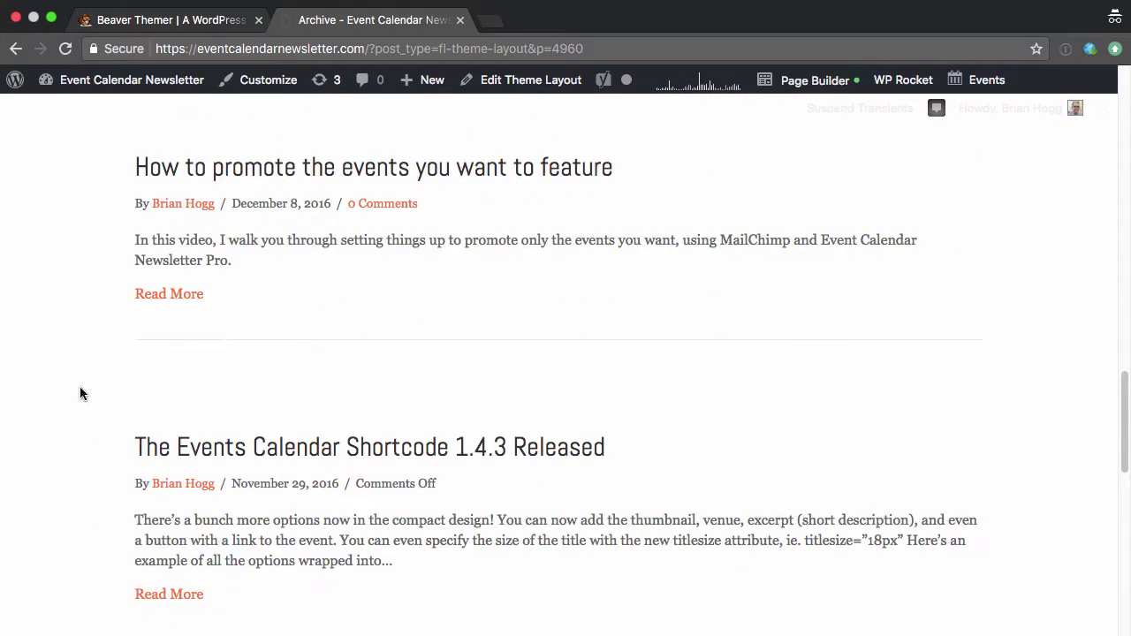
scroll(80, 393, up, 5)
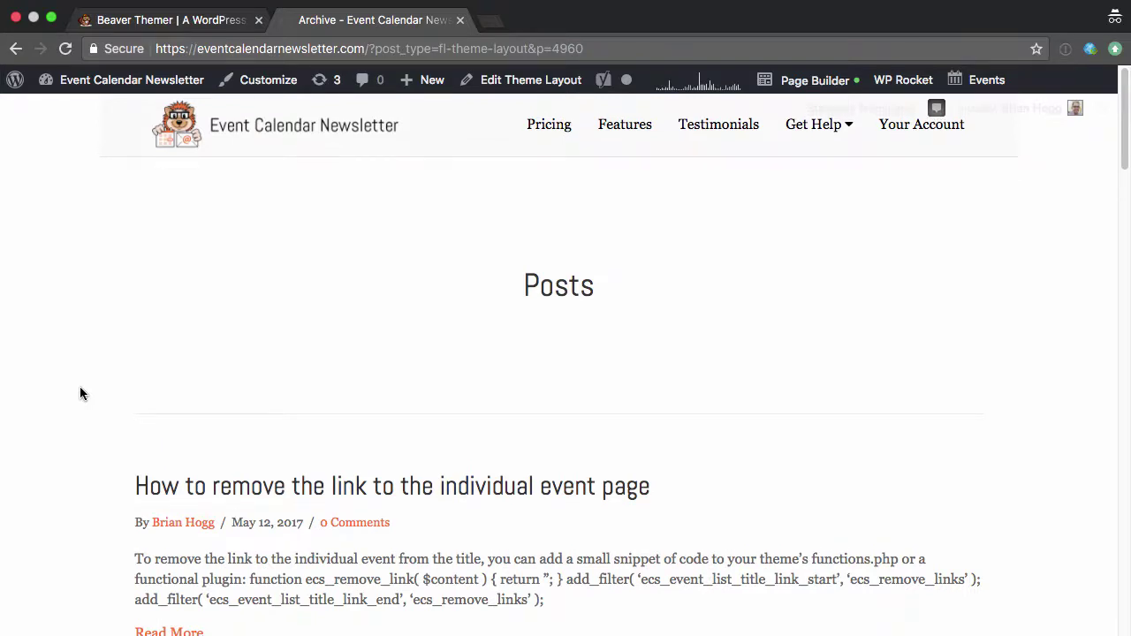
drag(541, 288, 597, 276)
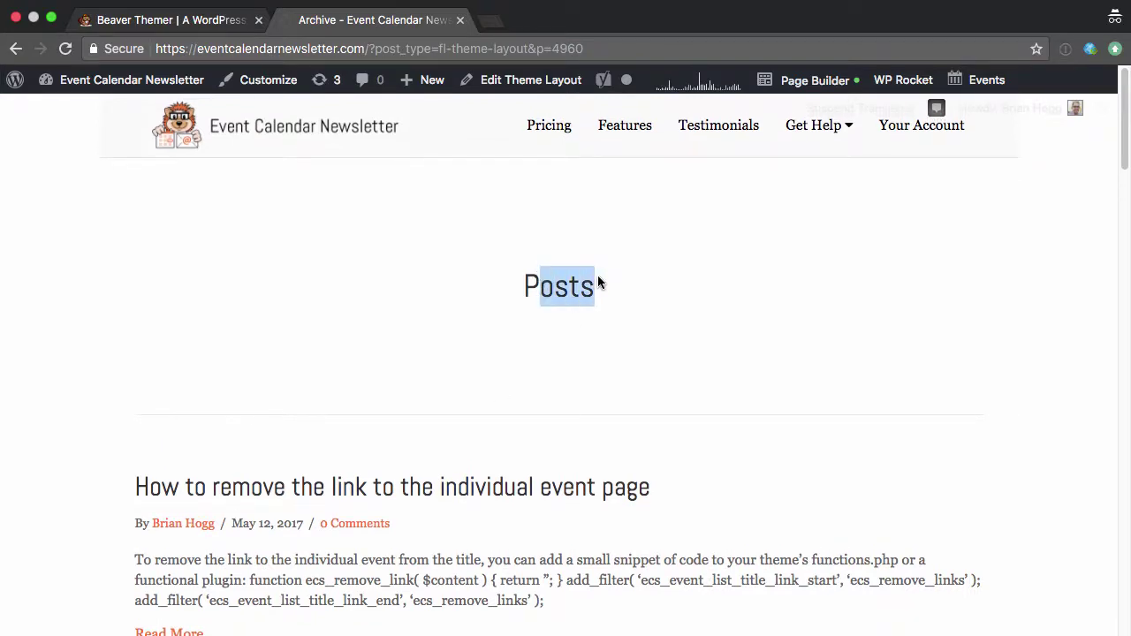
click(386, 163)
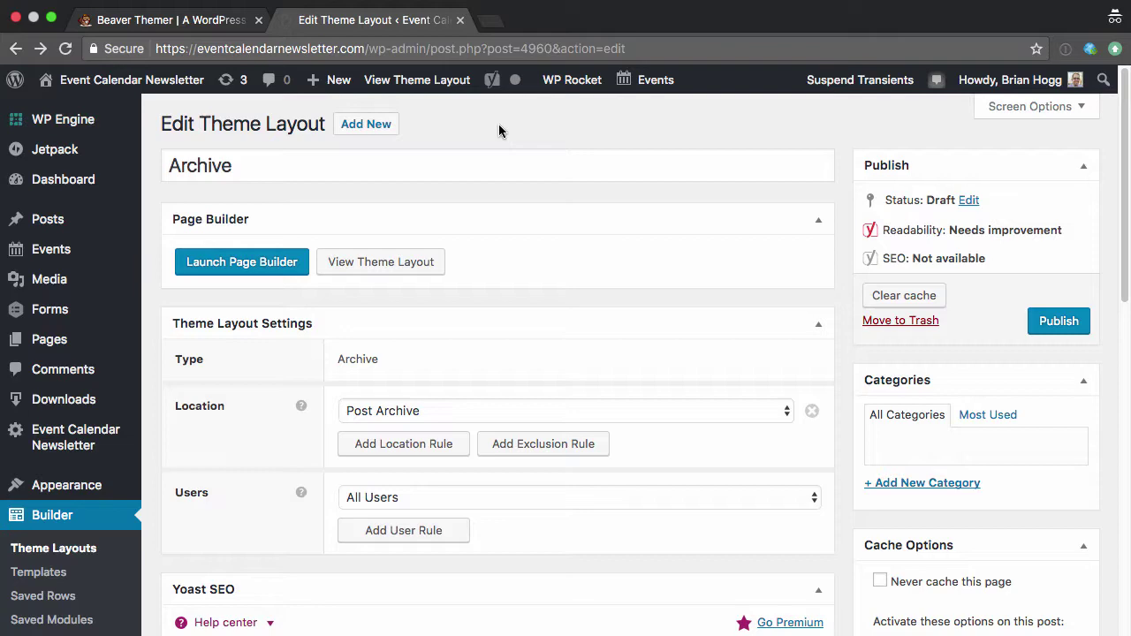
Add a saved template of type Template named 'Test Template' and open it in the page builder
scroll(250, 419, down, 3)
click(39, 435)
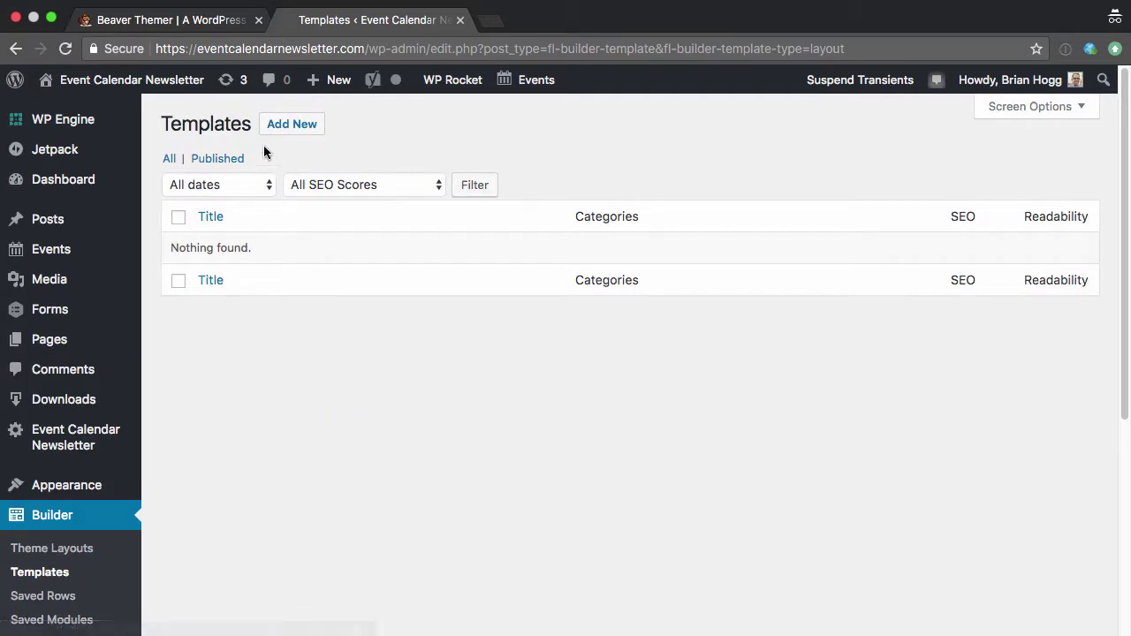
click(292, 123)
text(Test Template)
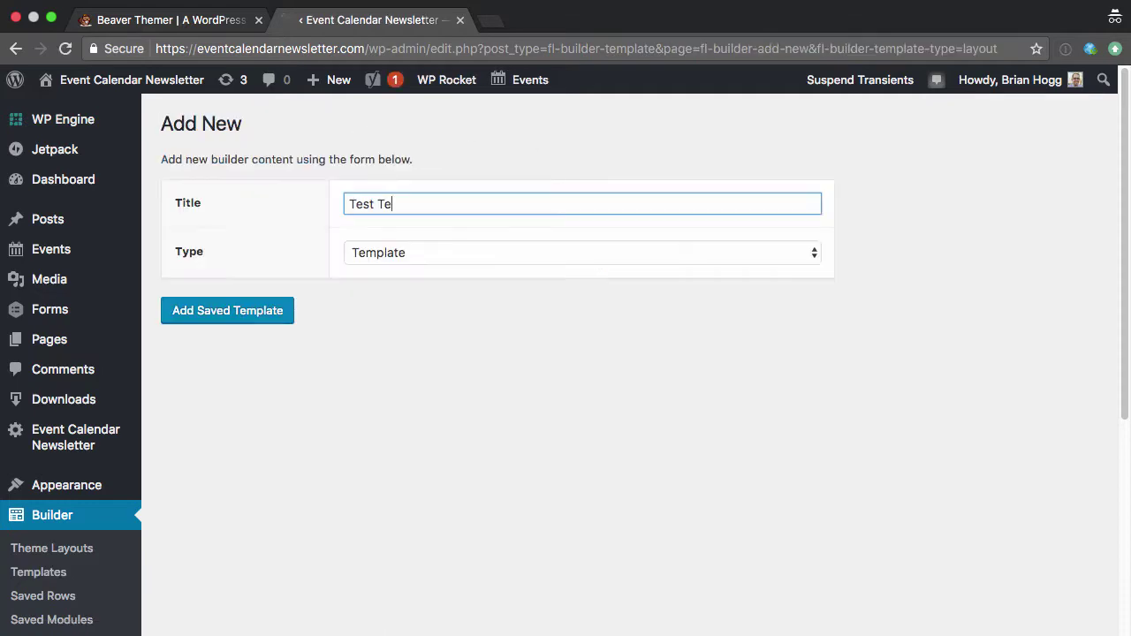
click(235, 311)
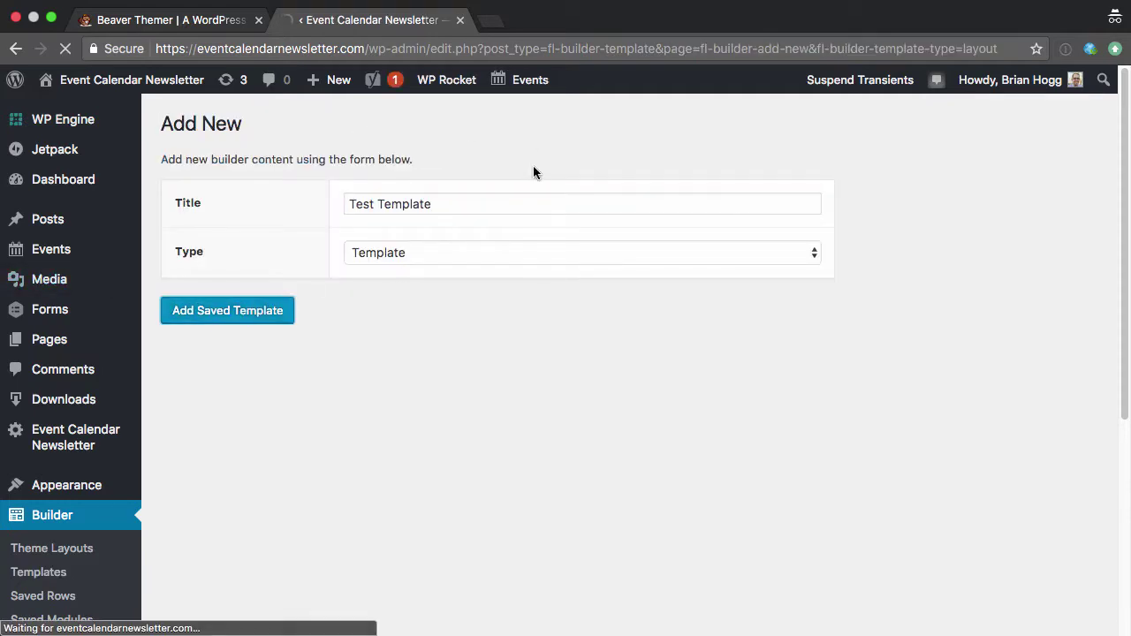
click(399, 263)
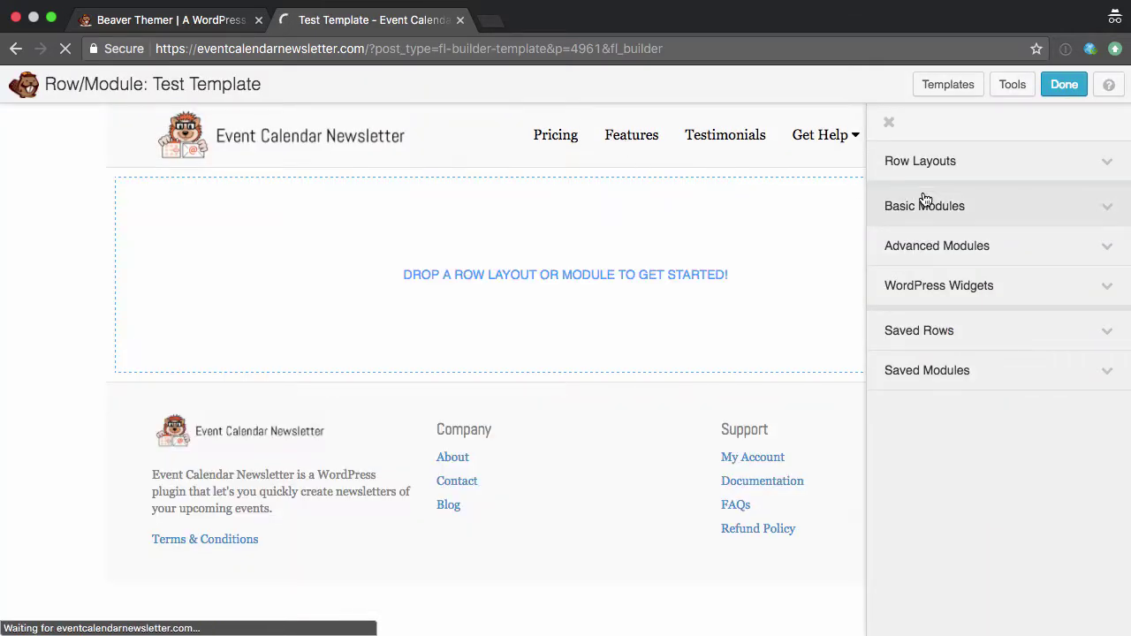
Add a two-column row with a default Separator below, then drop a Photo module into the left column
click(925, 205)
click(939, 167)
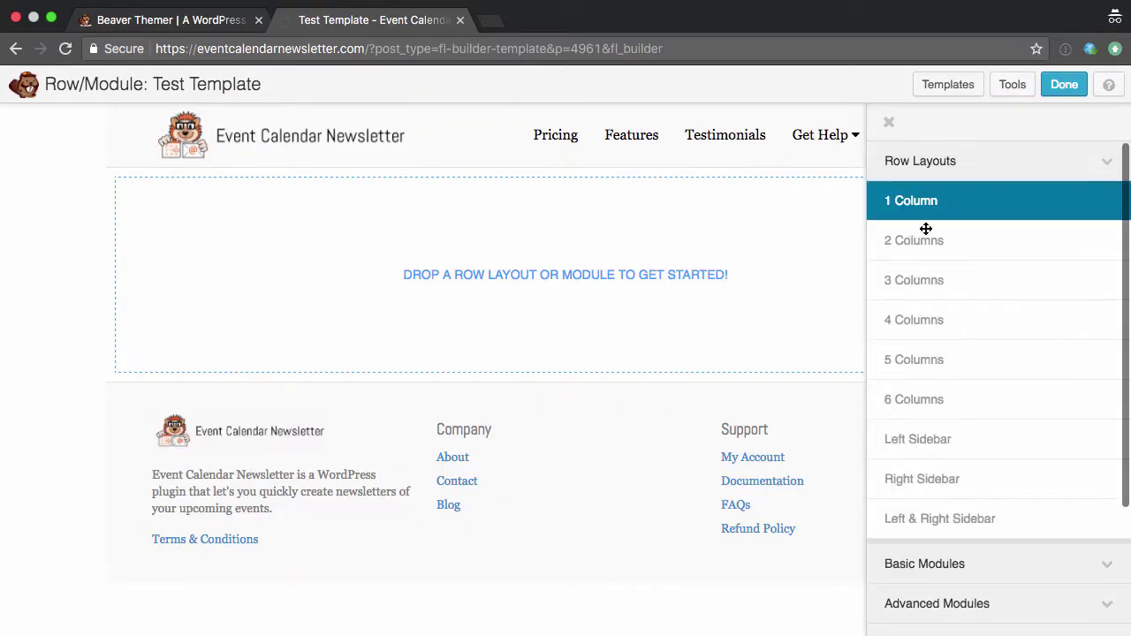
drag(925, 221, 568, 264)
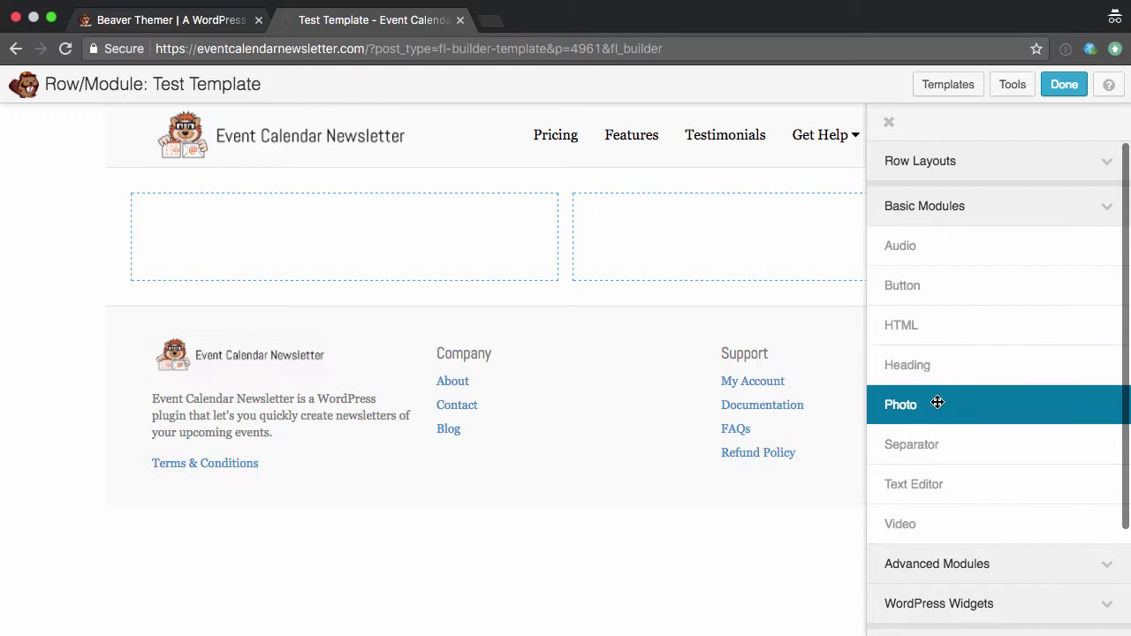
drag(937, 443, 548, 342)
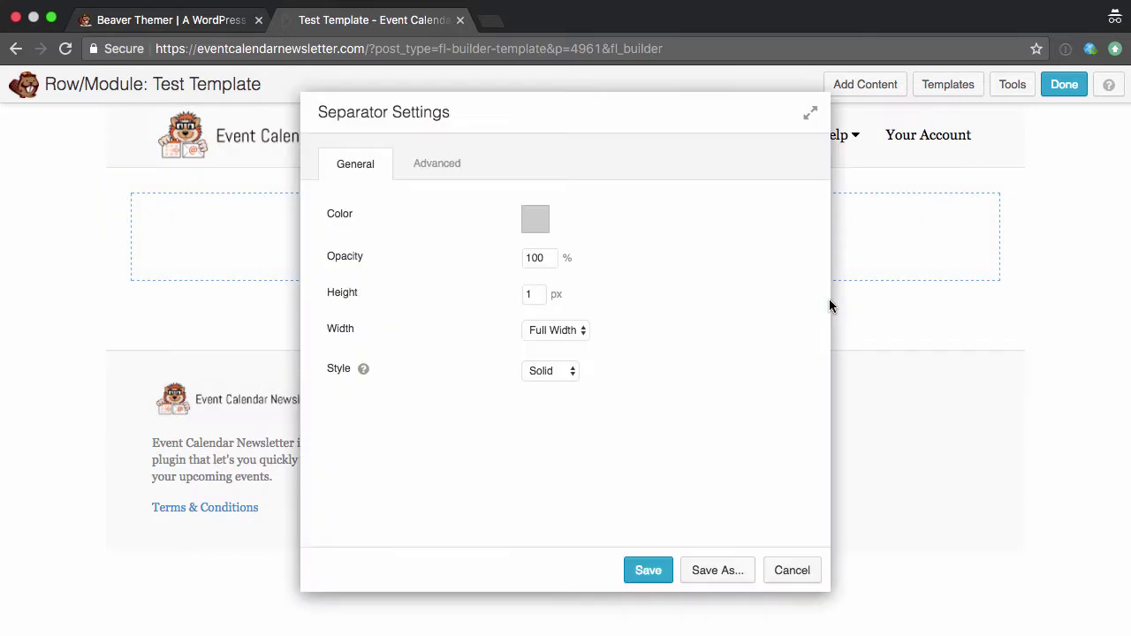
click(638, 568)
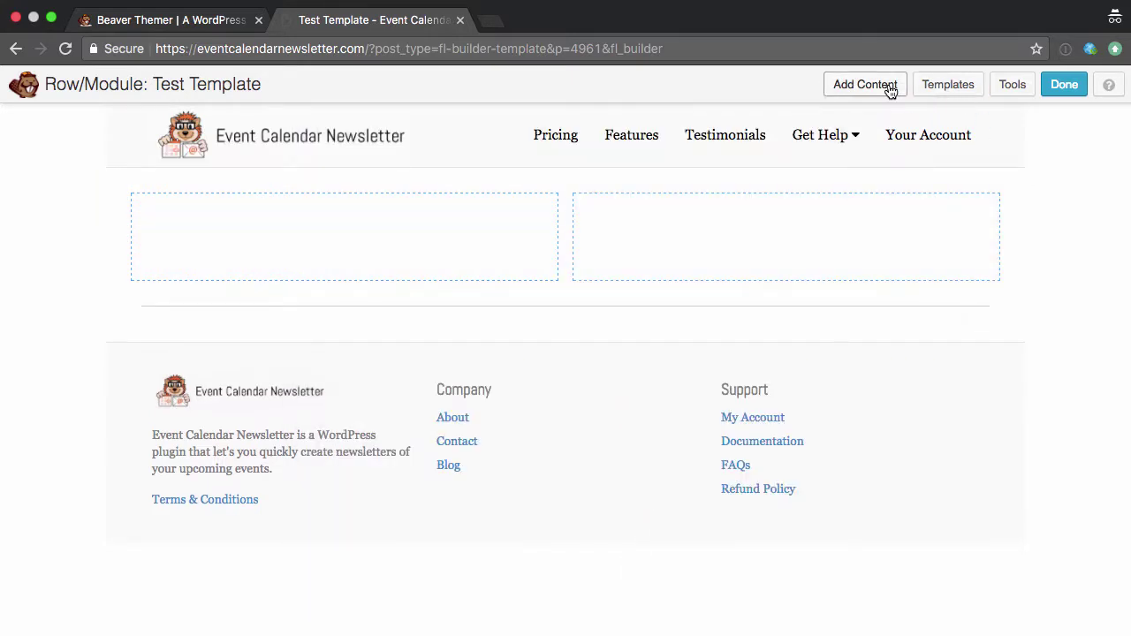
click(889, 89)
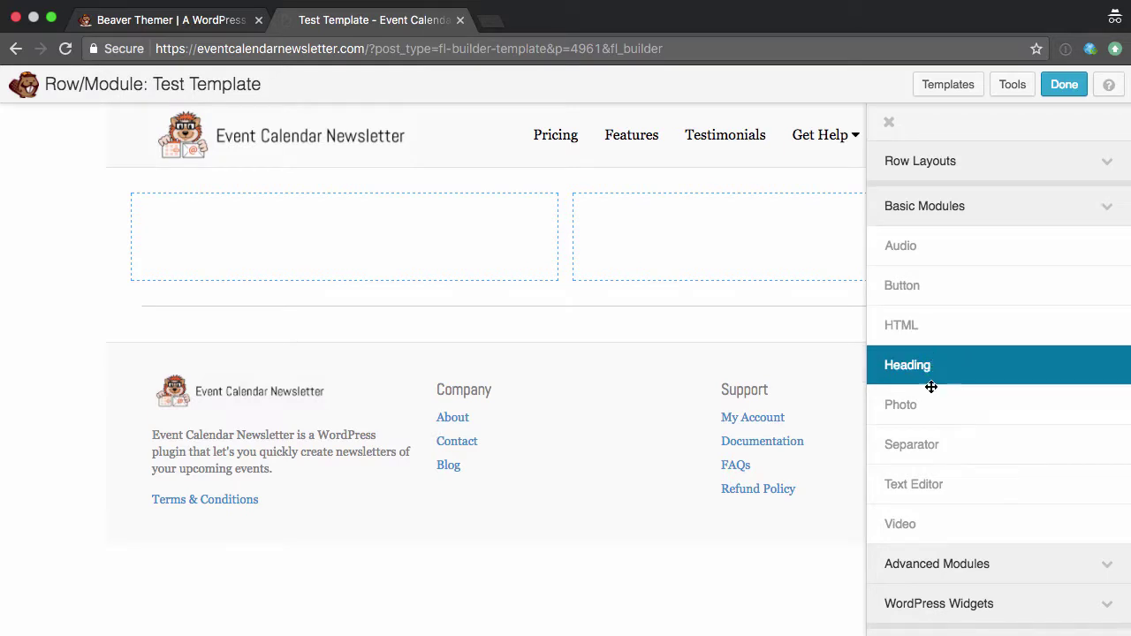
drag(931, 414, 427, 255)
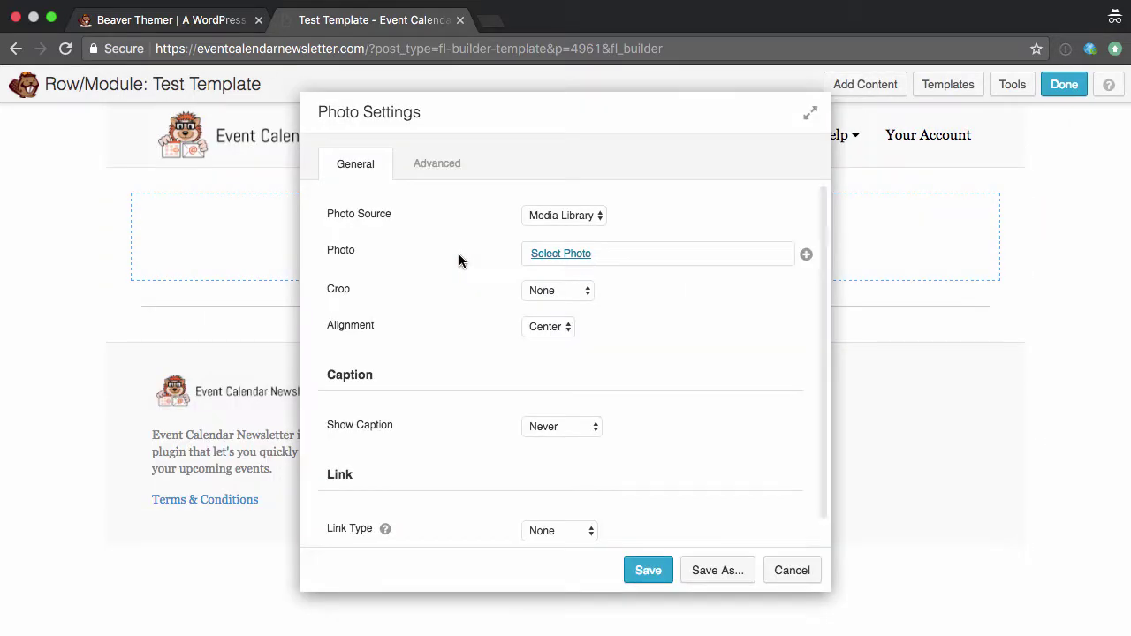
Set the Photo module to the first image in the media library and save it
click(556, 254)
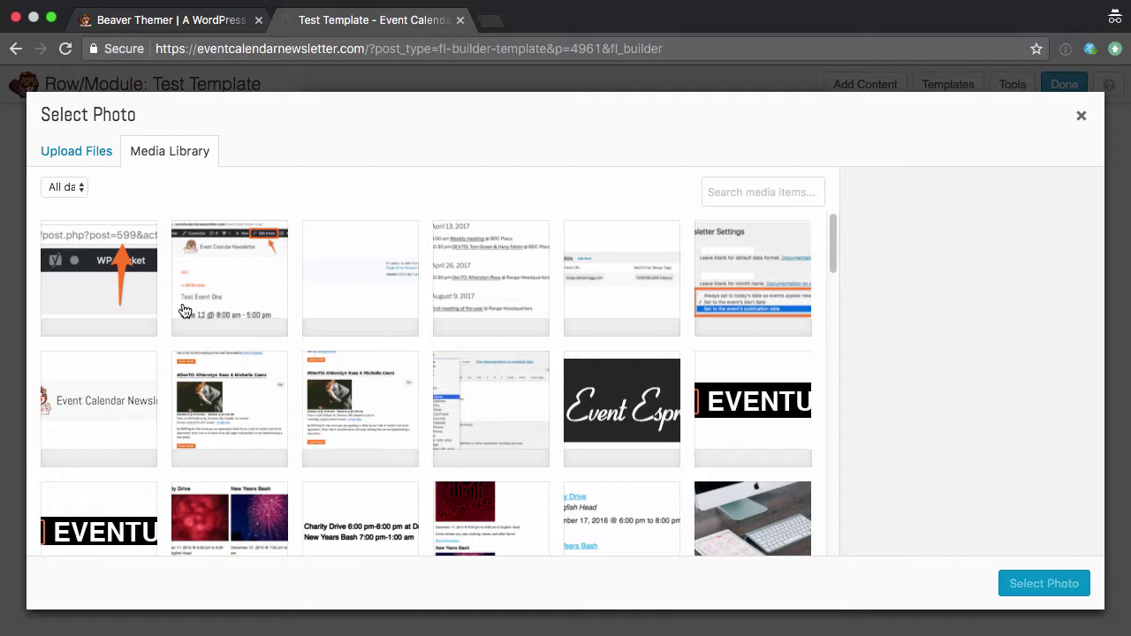
click(117, 281)
click(1001, 582)
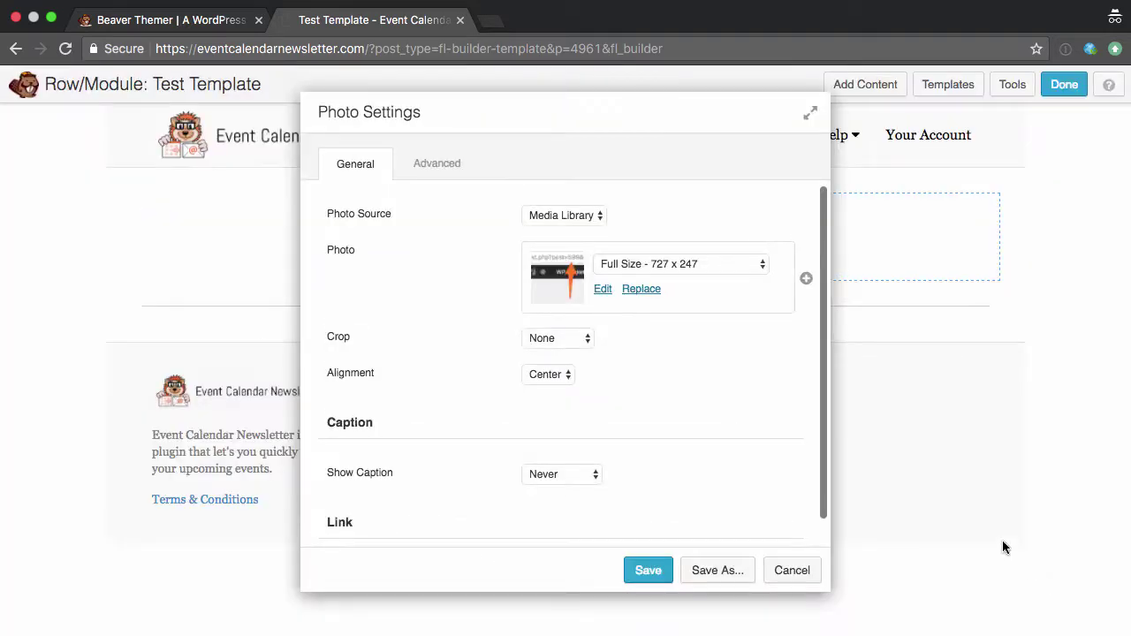
click(652, 558)
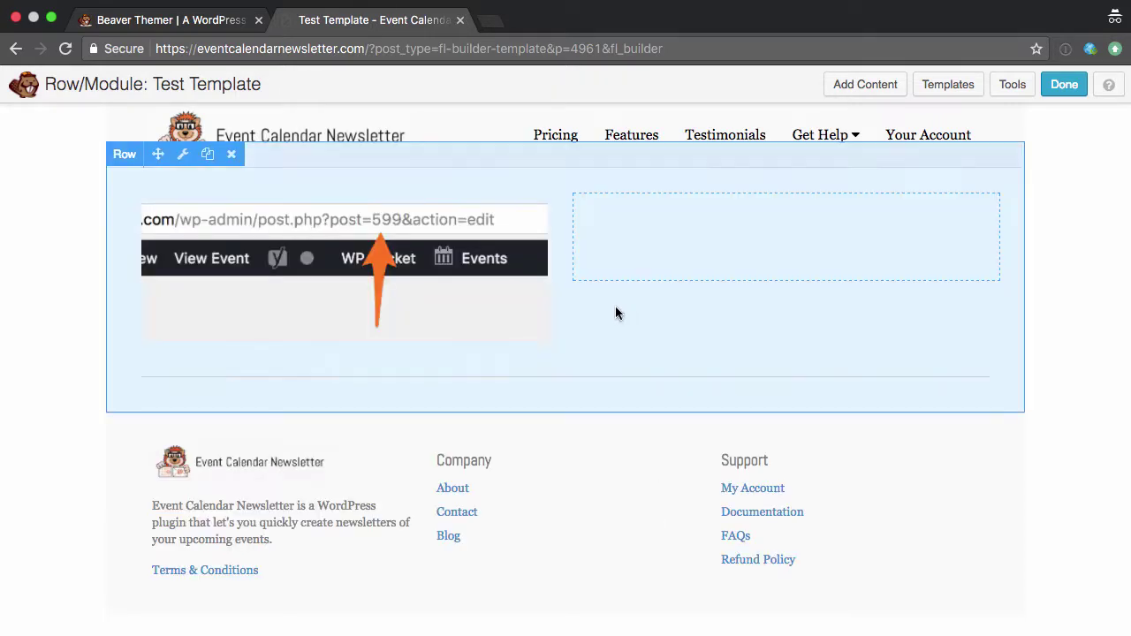
Place an HTML module below the separator containing 'Test content' and save it
click(854, 85)
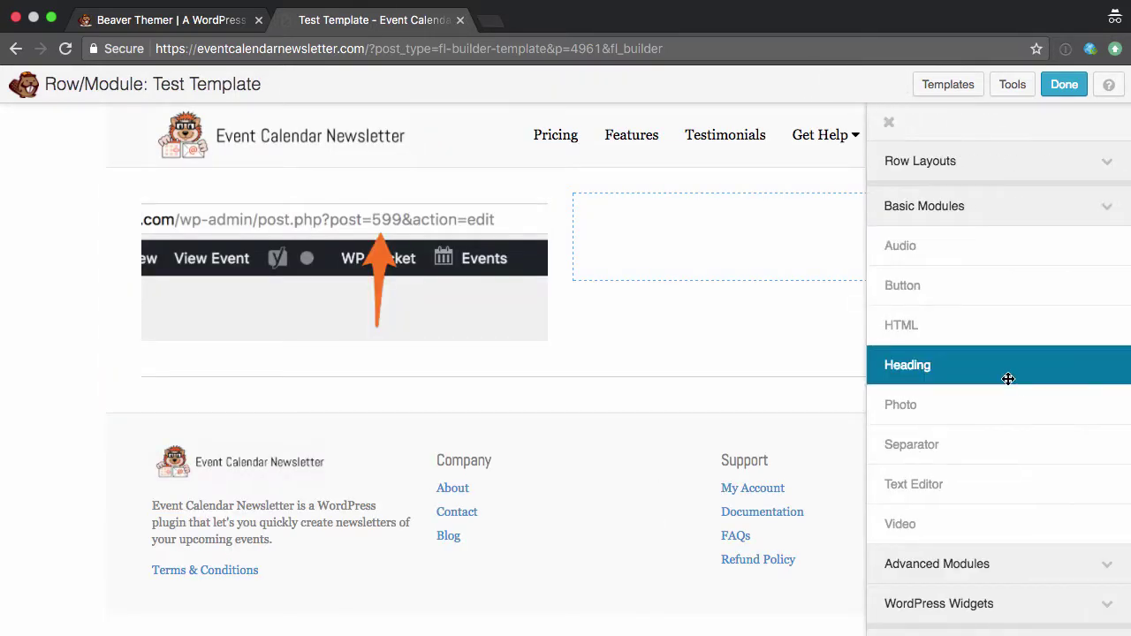
drag(939, 321, 496, 489)
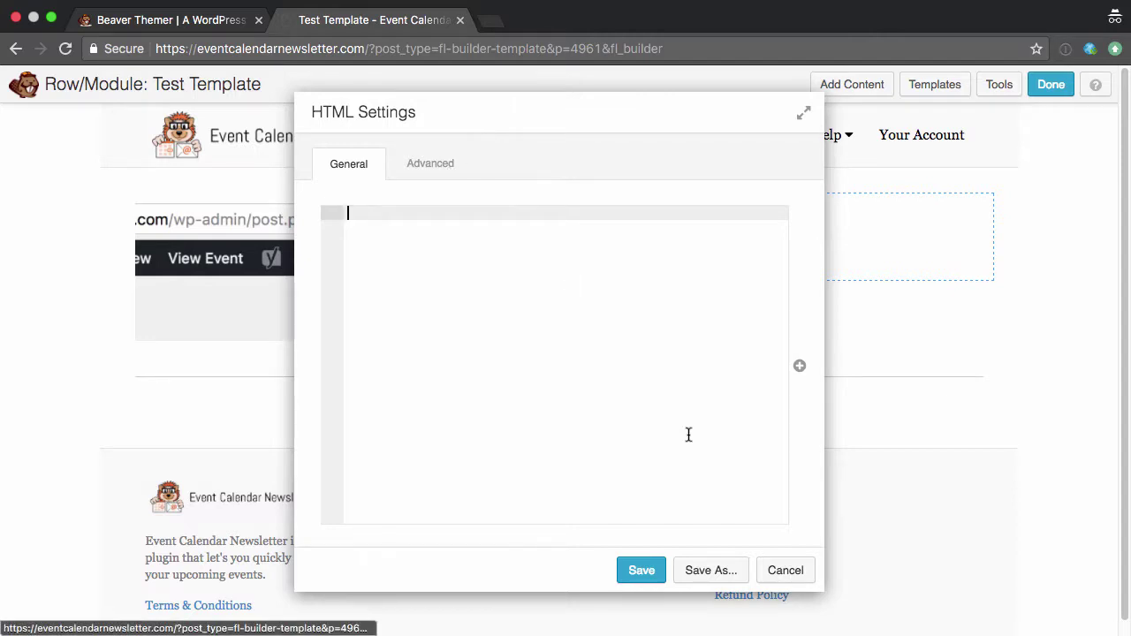
text(Test content)
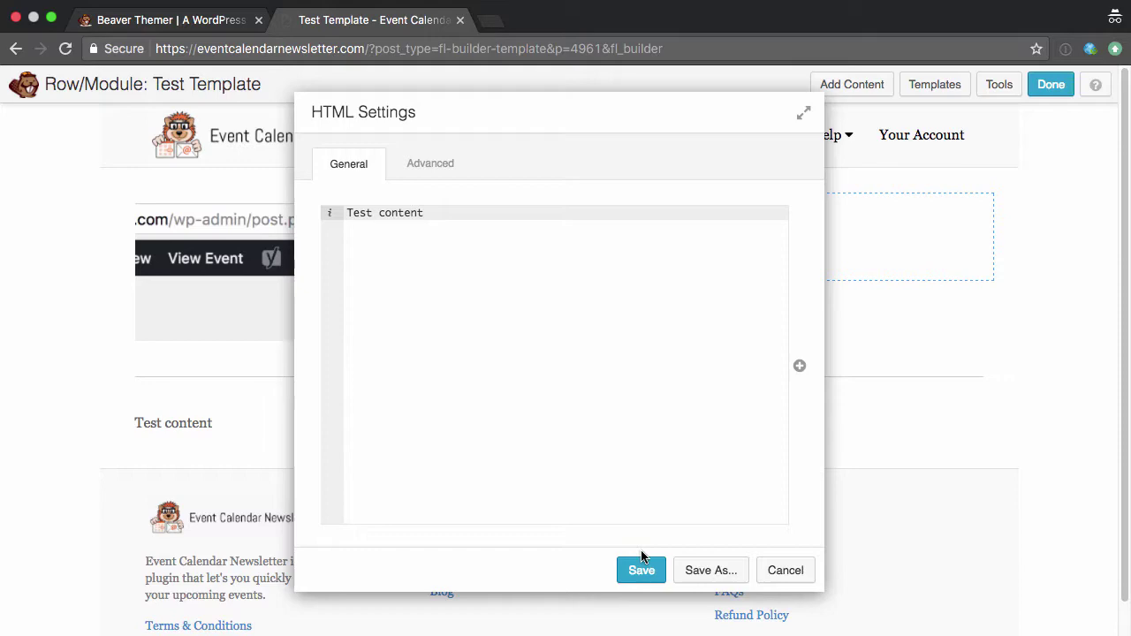
click(642, 565)
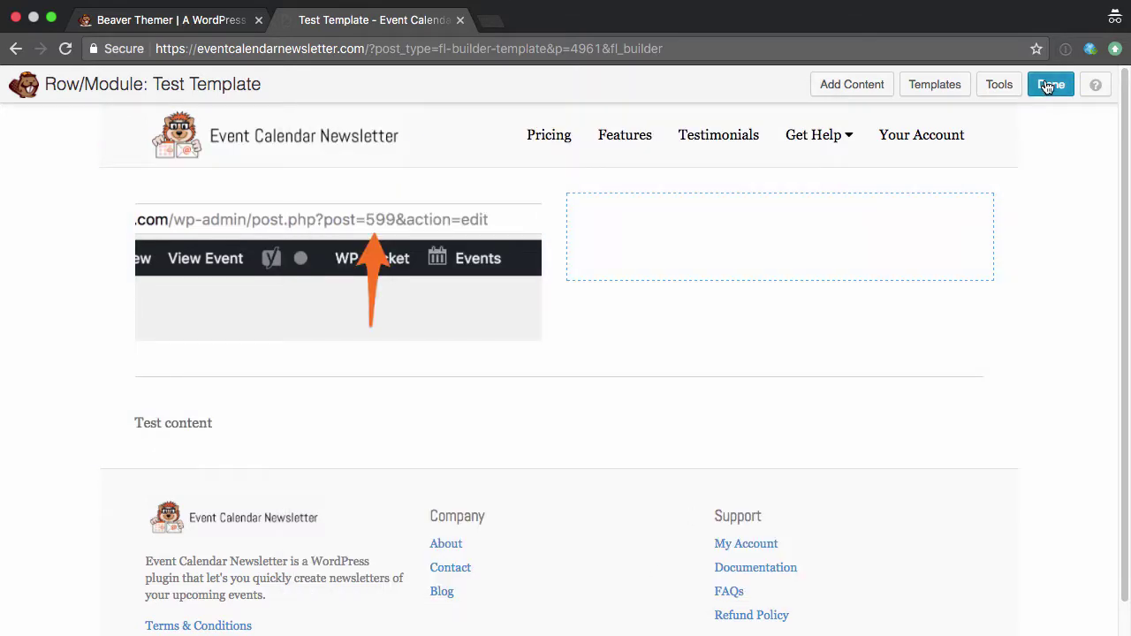
Publish the Test Template changes and return to an earlier admin page via the Back history
click(1047, 86)
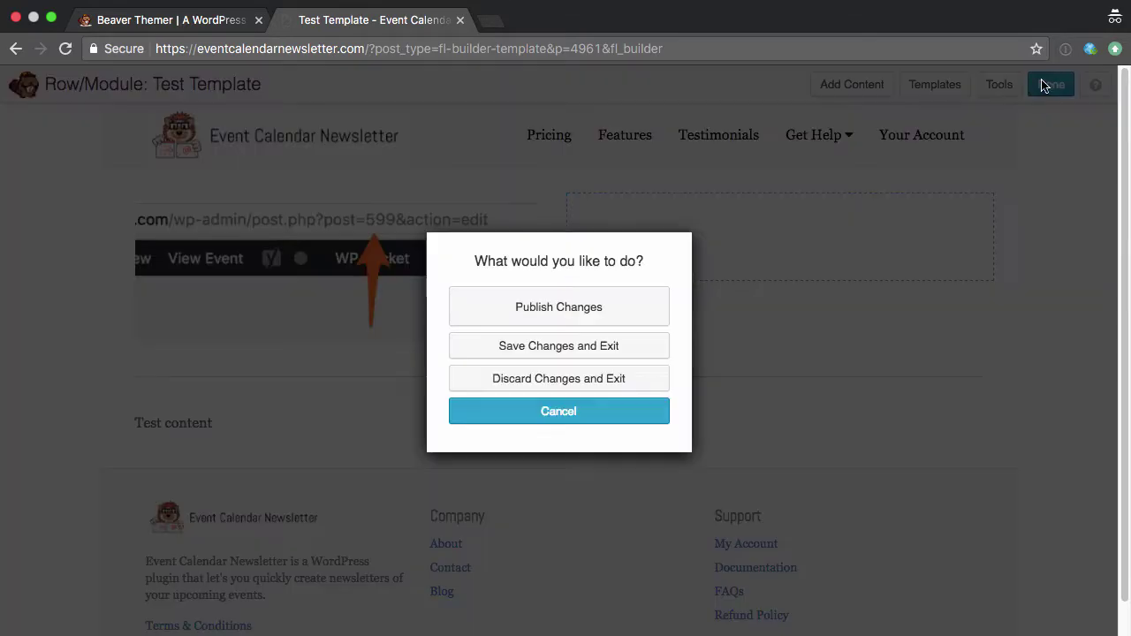
click(552, 309)
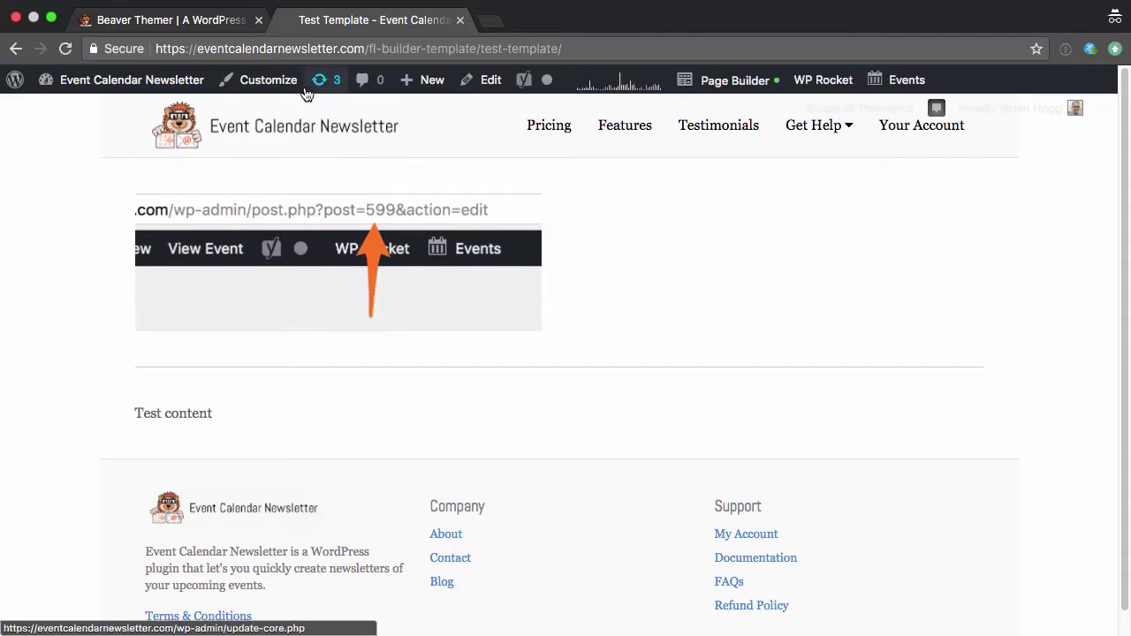
mouse_move(148, 86)
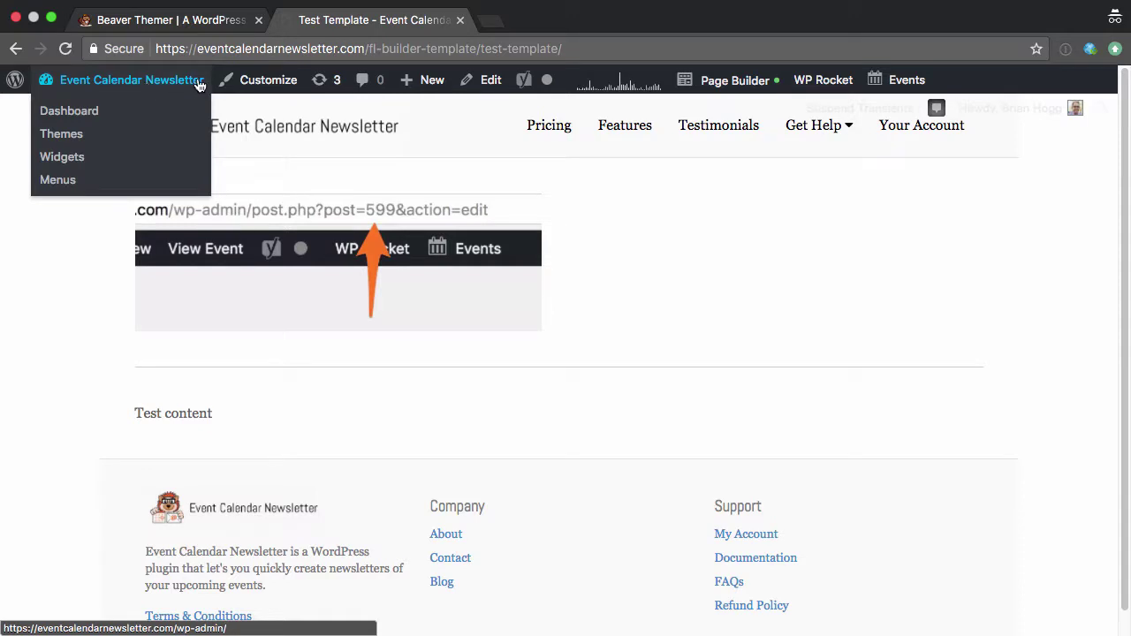
right_click(16, 49)
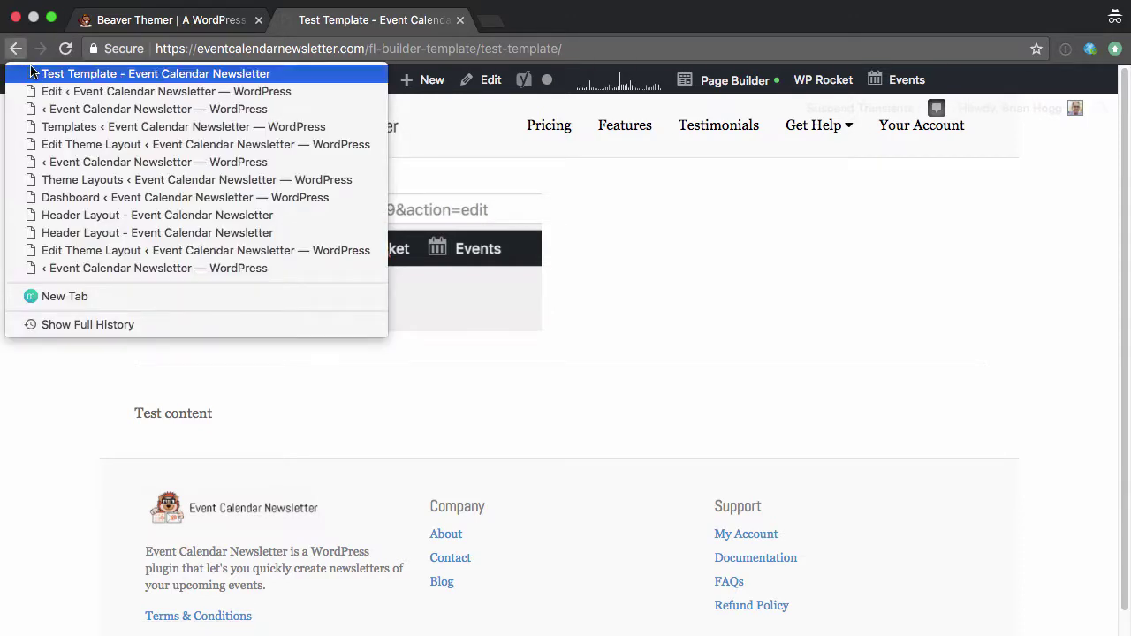
click(76, 108)
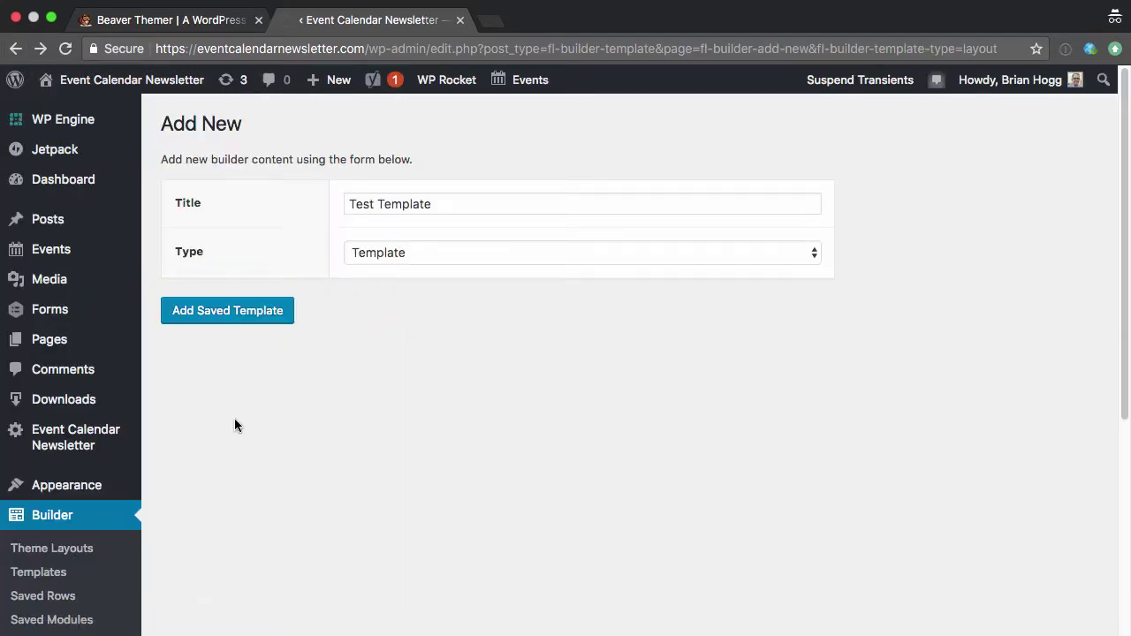
Start a new page from the admin bar's + New menu
scroll(234, 425, down, 2)
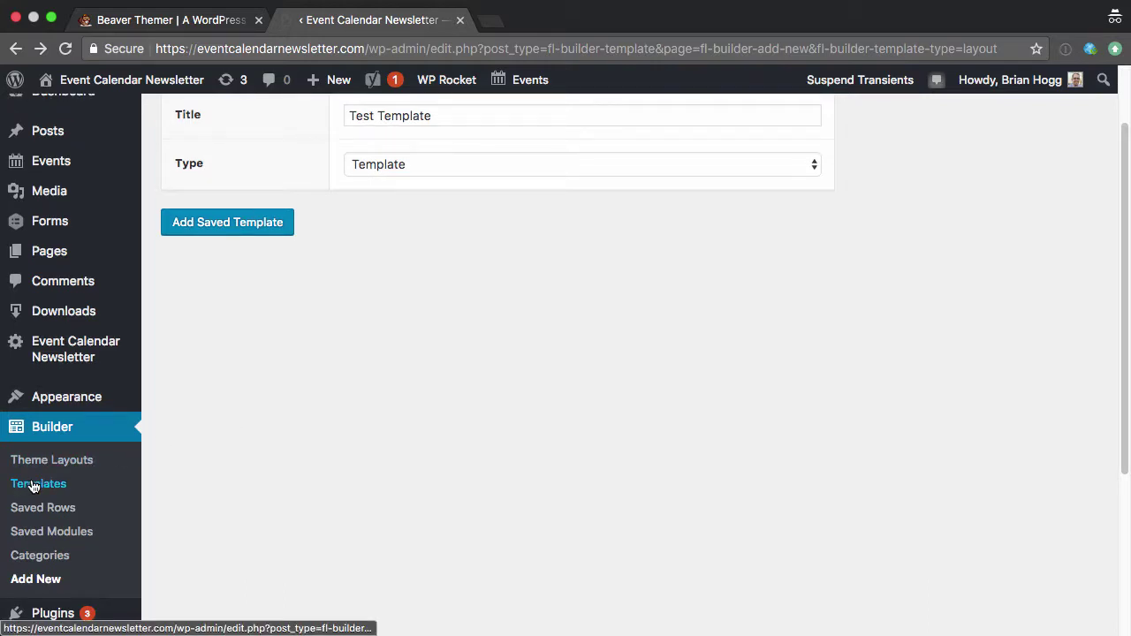
mouse_move(318, 82)
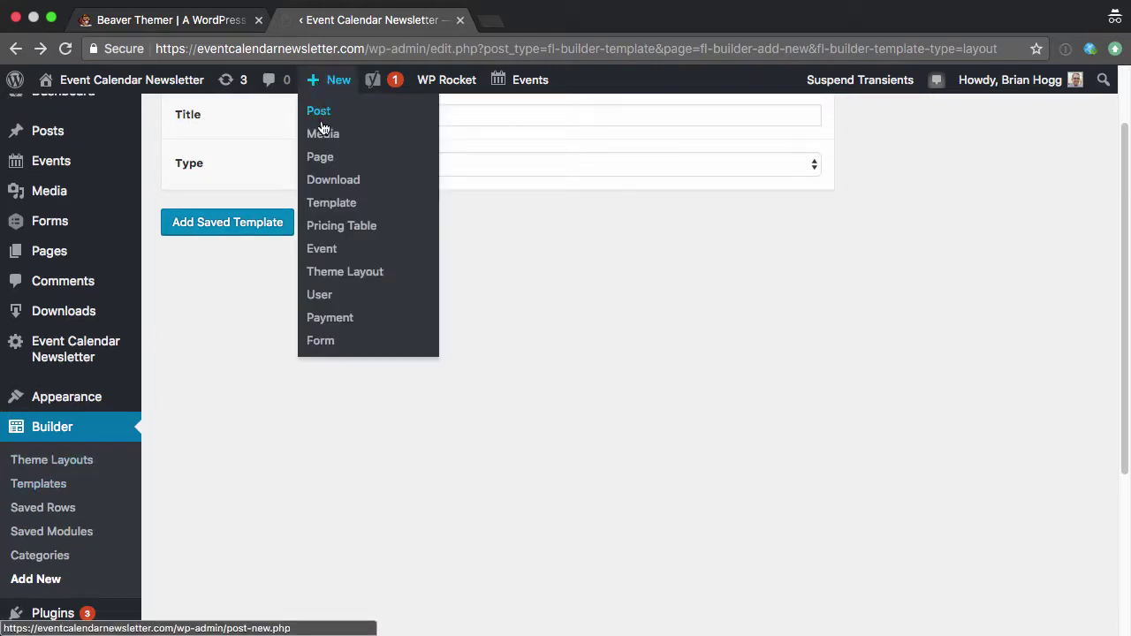
click(323, 159)
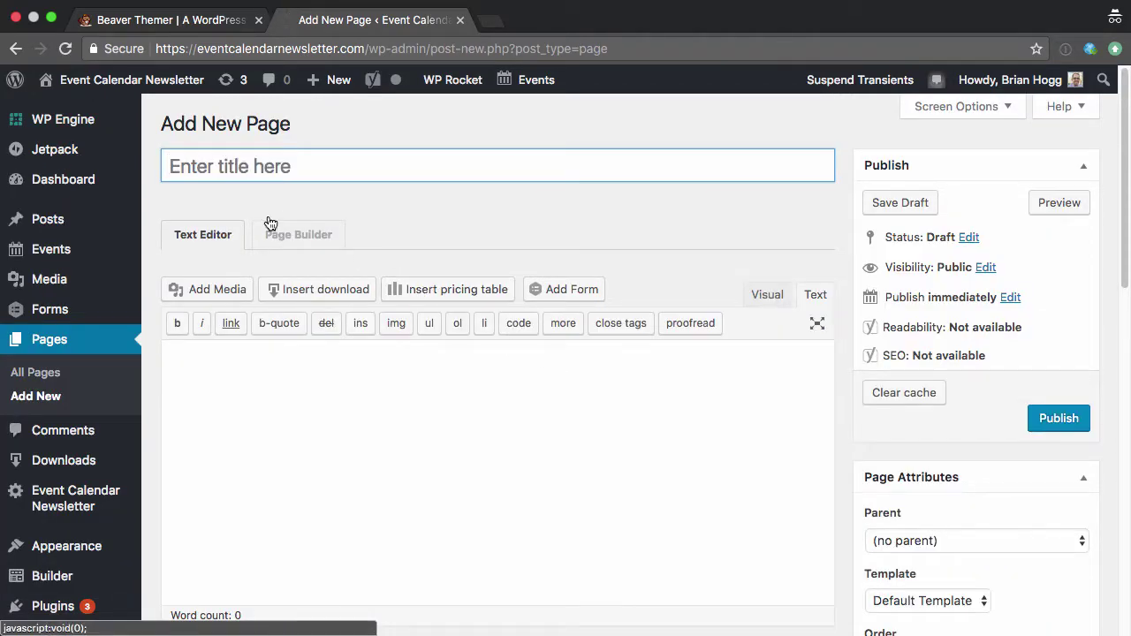
Build the new page from Test Template and change its HTML text to 'Test content edit'
click(274, 230)
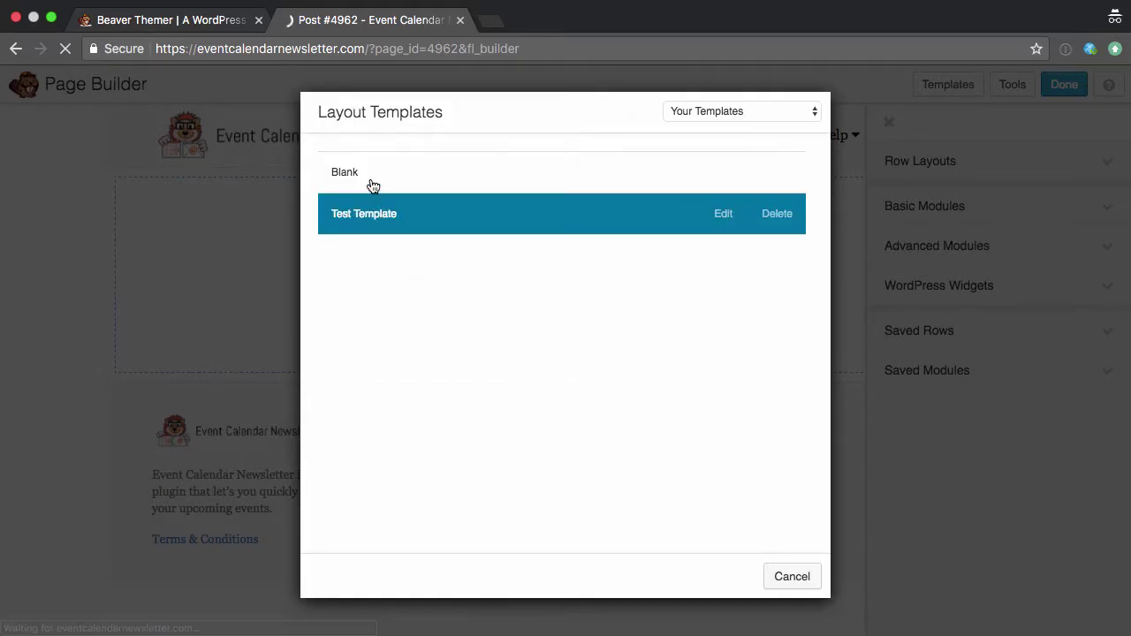
click(366, 215)
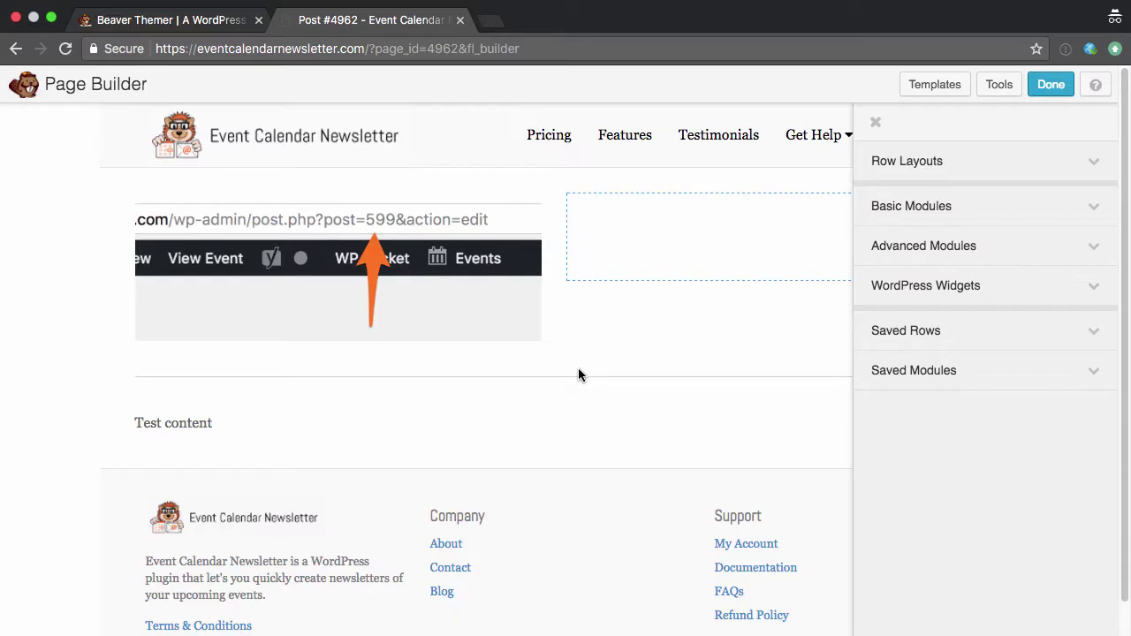
scroll(579, 375, down, 1)
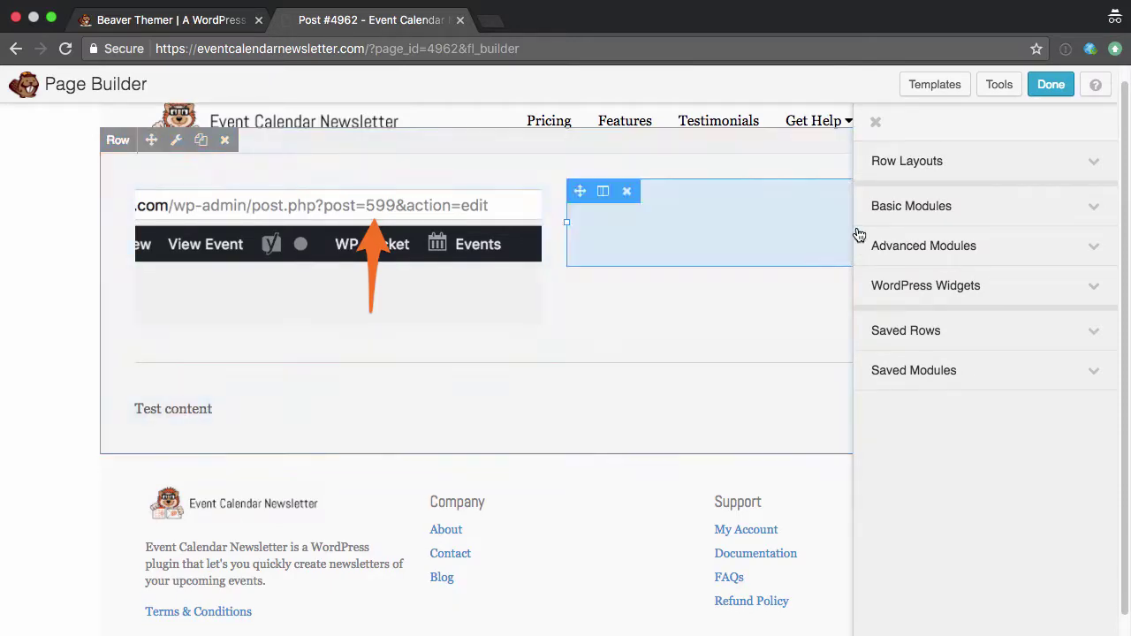
click(206, 417)
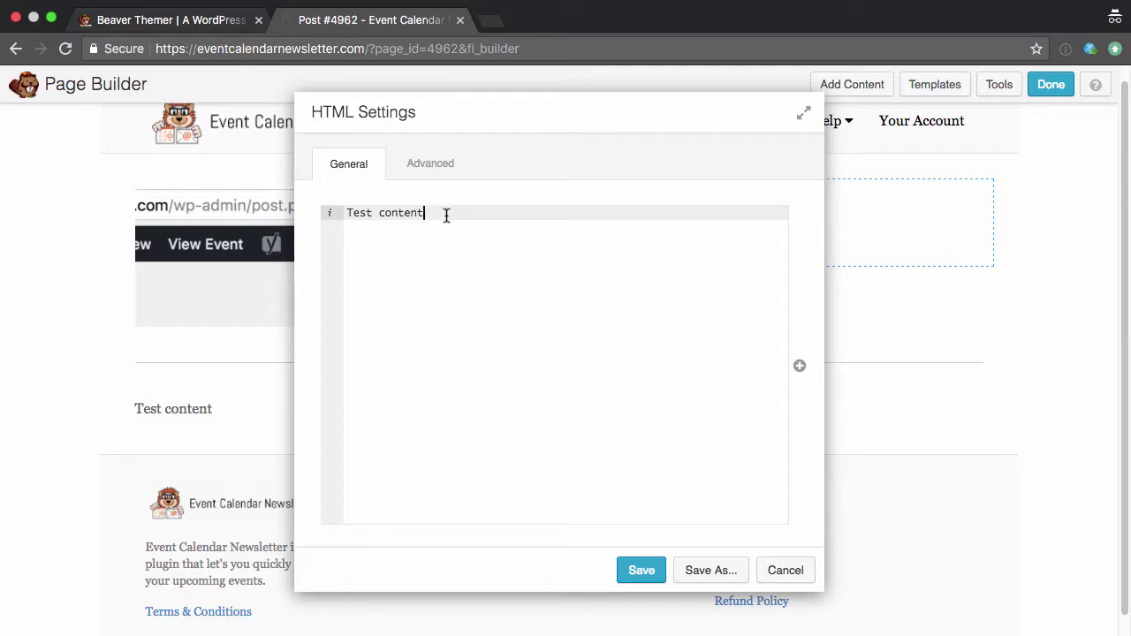
click(641, 572)
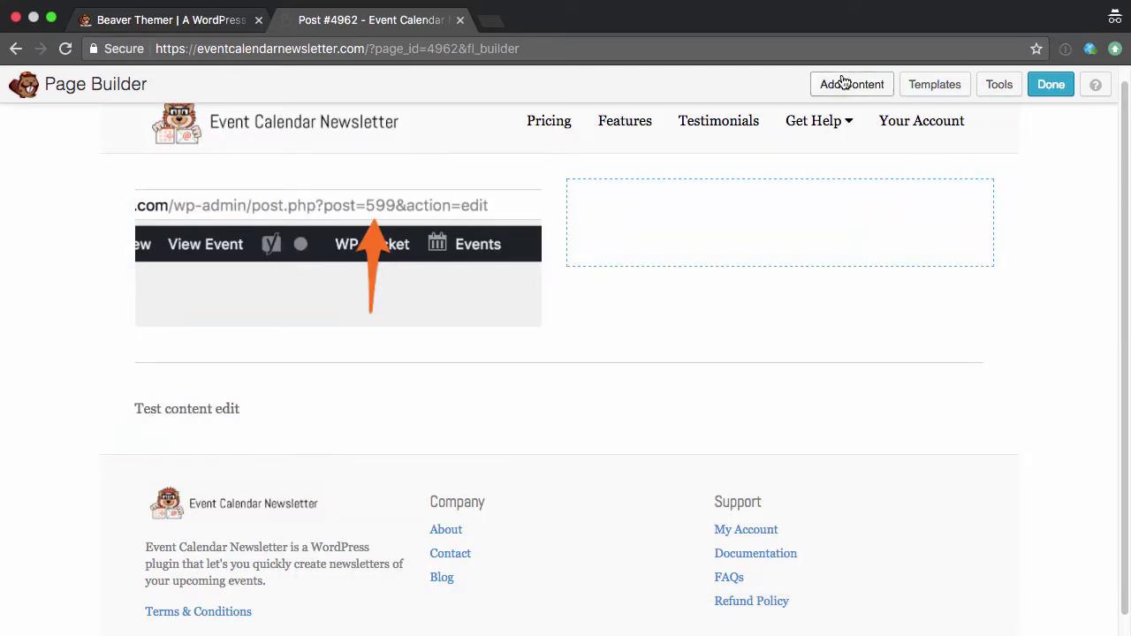
Insert a four-column row with a linked Click Here button above the text, then publish the page
click(869, 82)
click(972, 173)
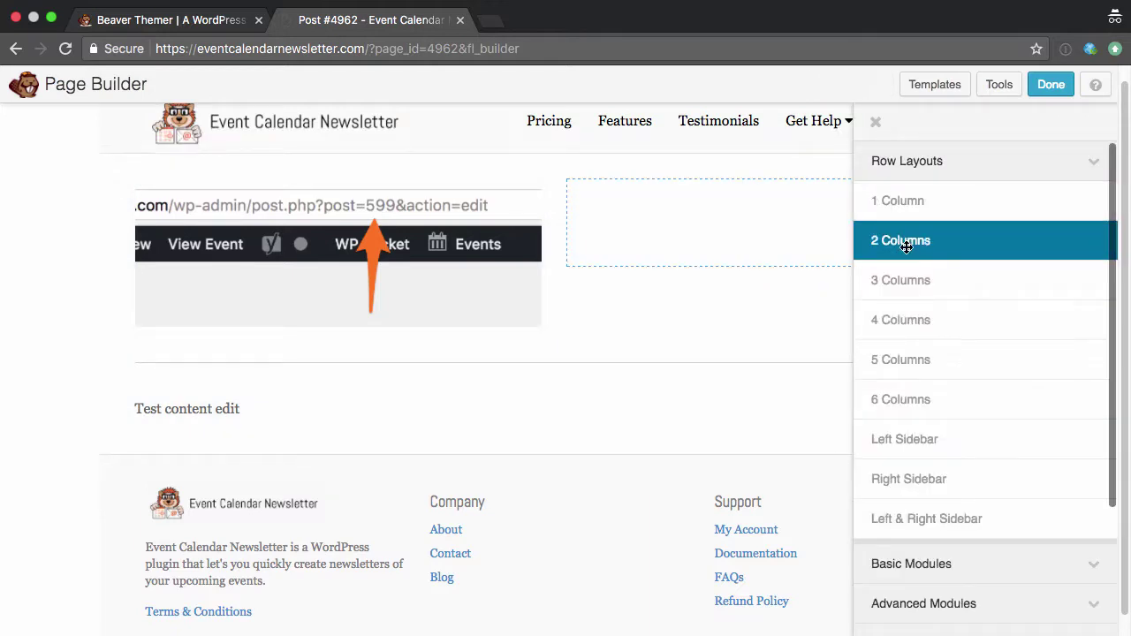
drag(914, 316, 539, 444)
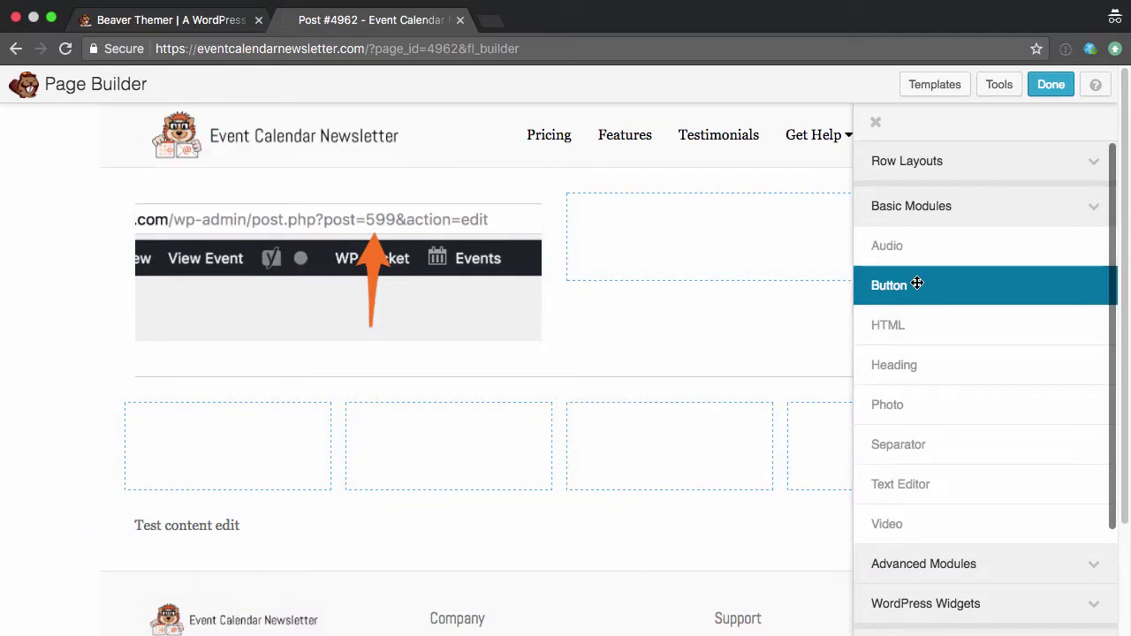
drag(922, 285, 245, 515)
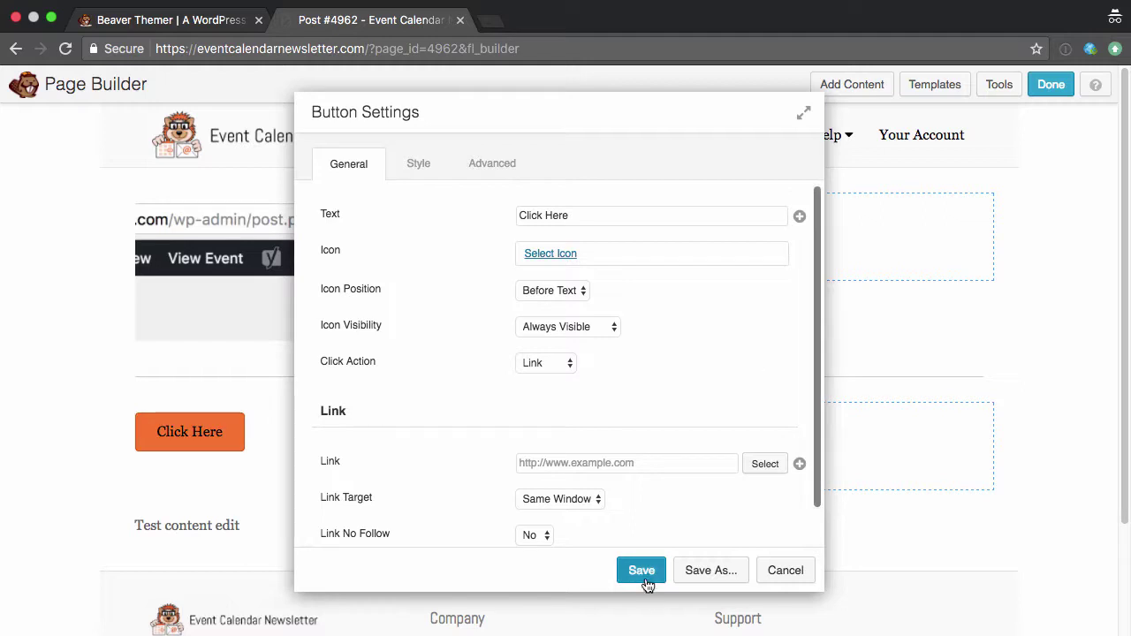
click(641, 570)
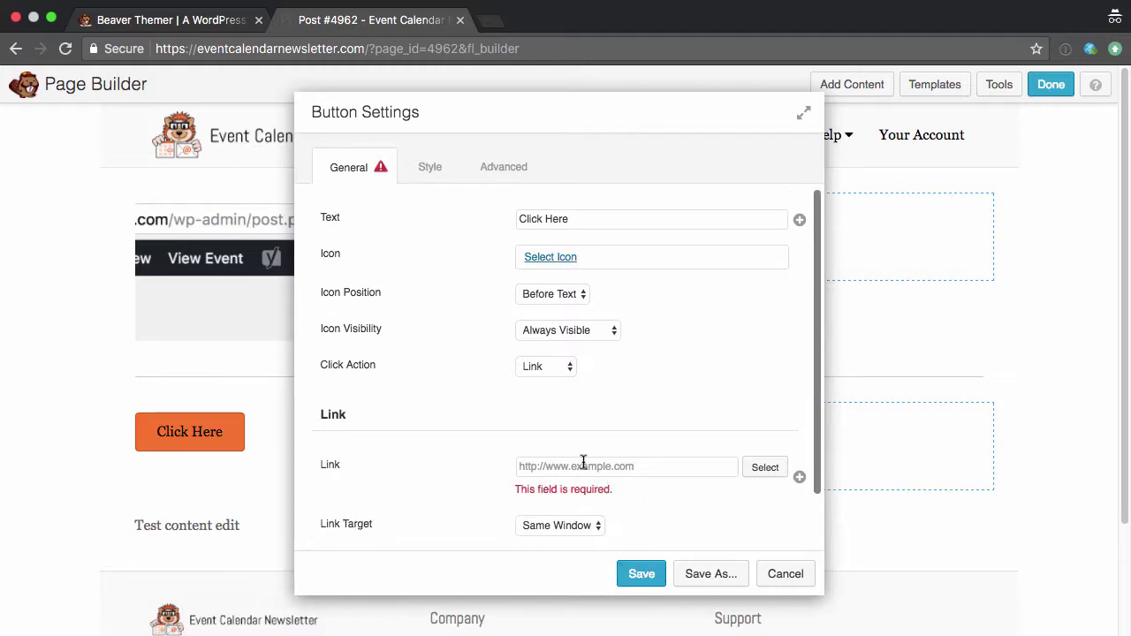
click(628, 463)
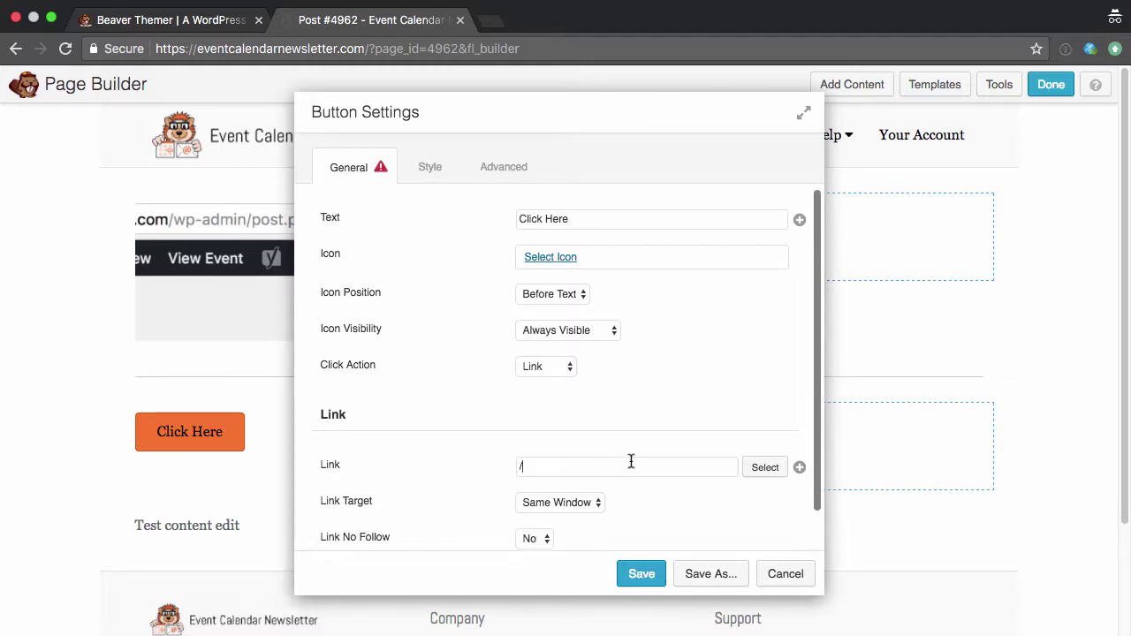
click(644, 573)
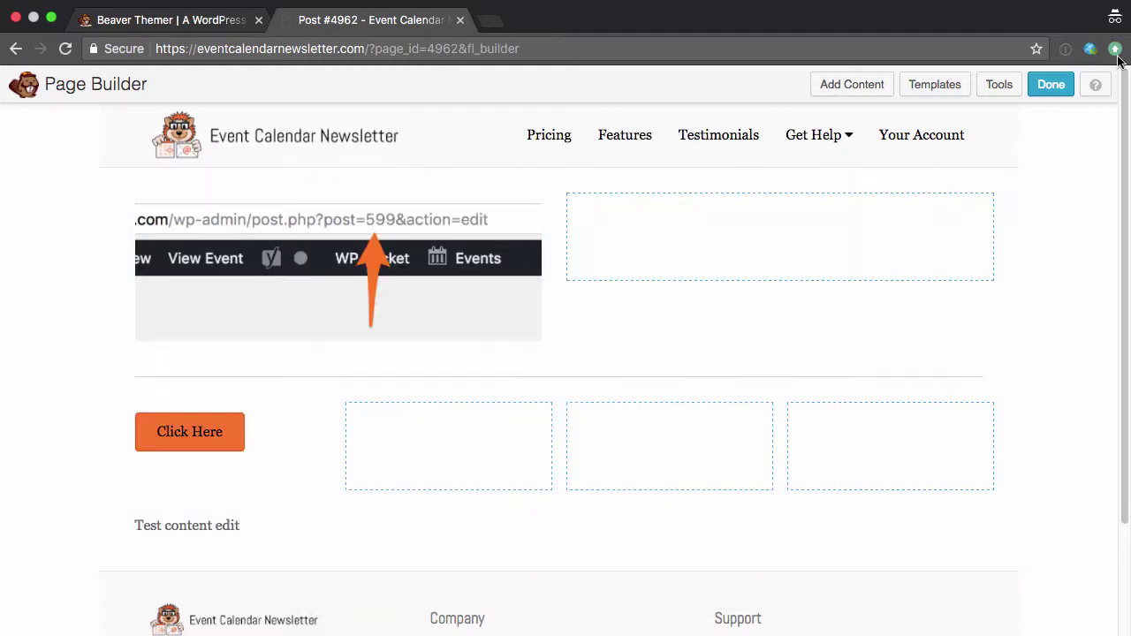
click(1049, 86)
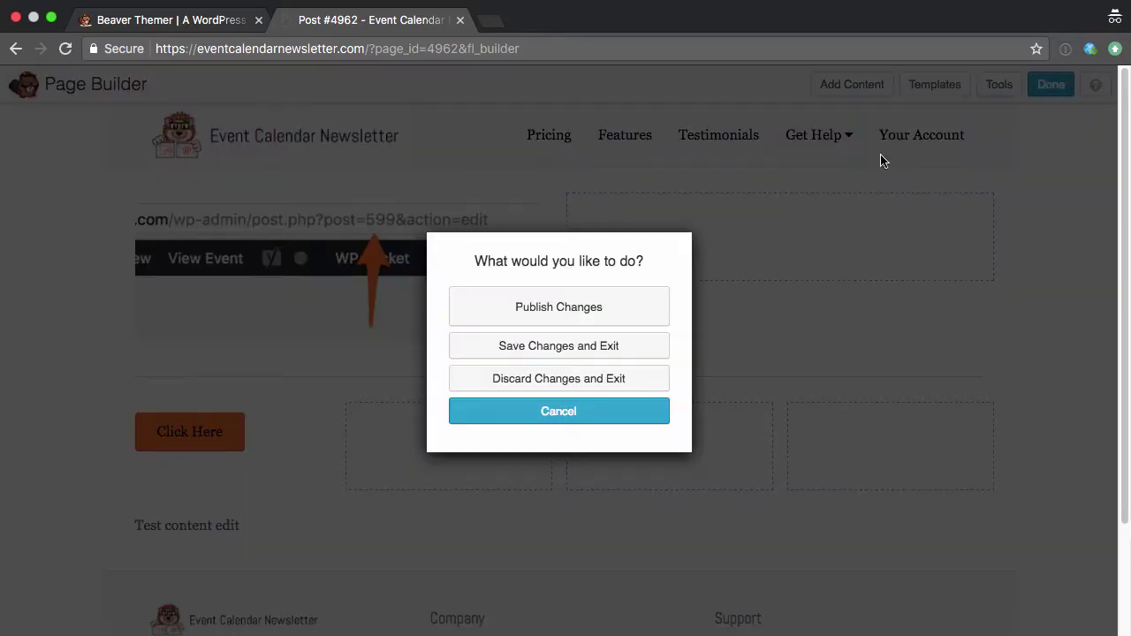
click(566, 316)
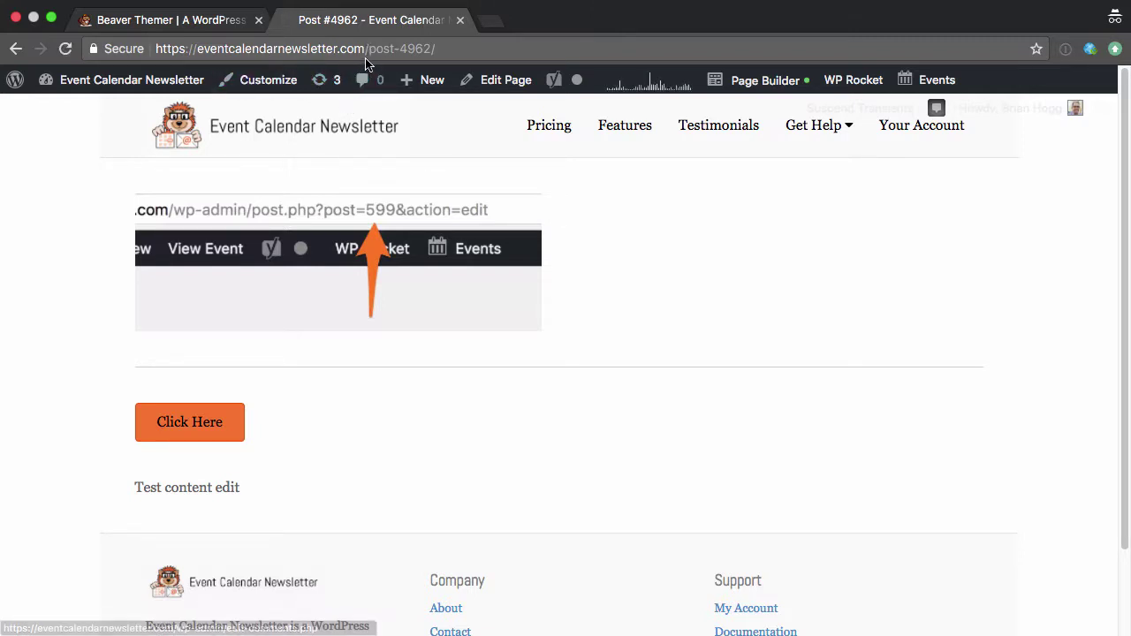
Return to wp-admin through the address bar and open Test Template from Builder > Templates
drag(367, 48, 490, 55)
text(wp-admin/edit.php?)
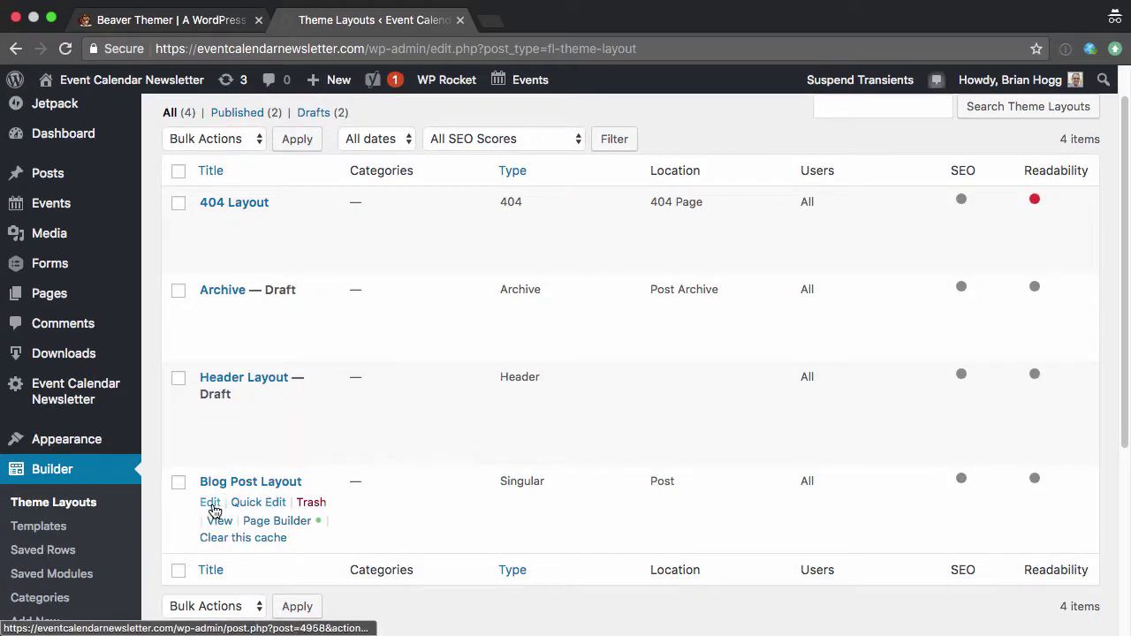
click(19, 548)
click(15, 531)
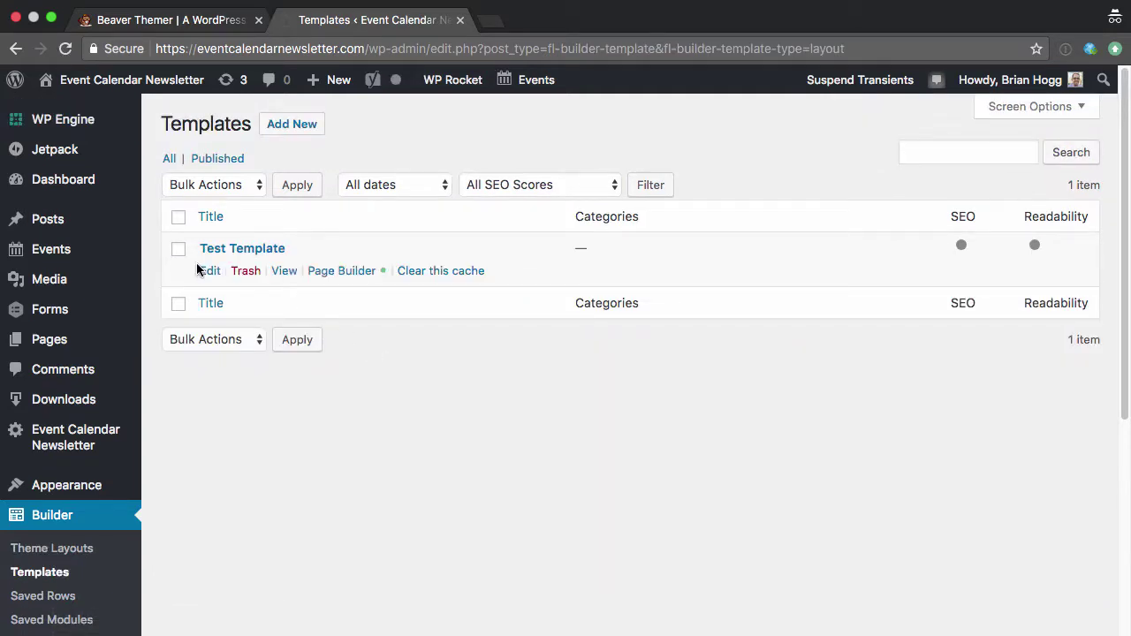
click(209, 272)
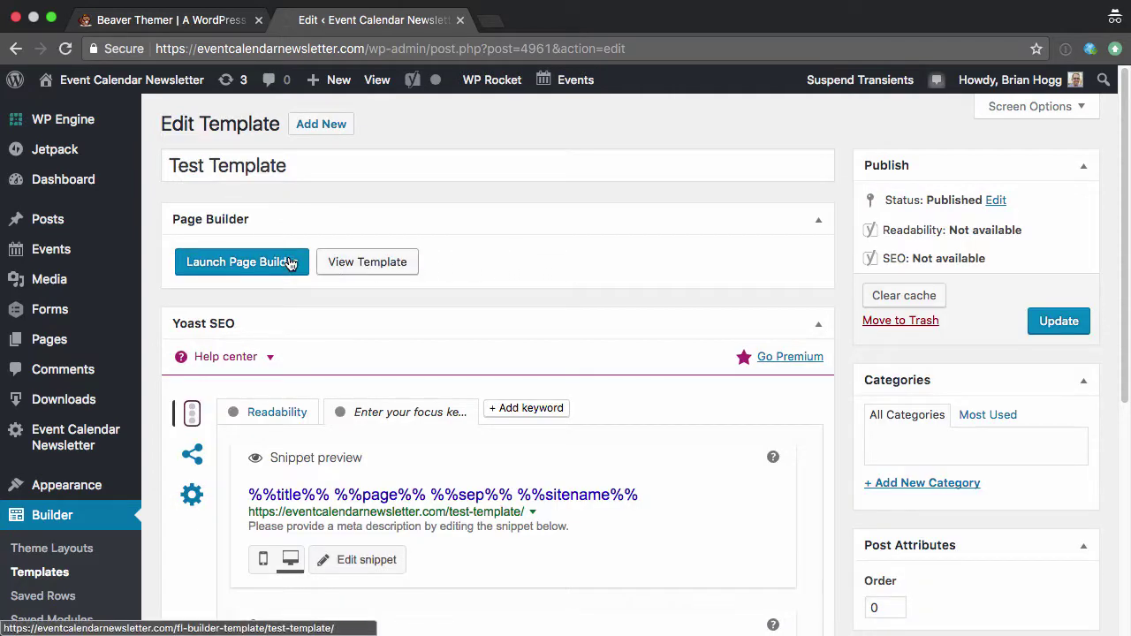
Delete the screenshot photo module from Test Template in the builder and publish the changes
click(289, 262)
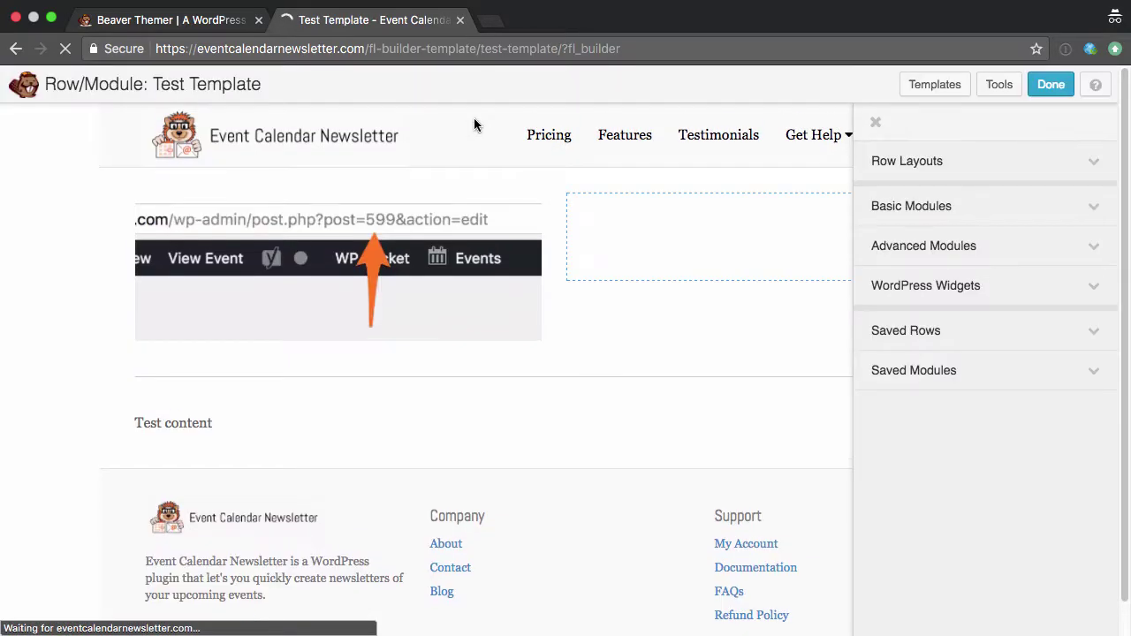
mouse_move(292, 225)
click(230, 204)
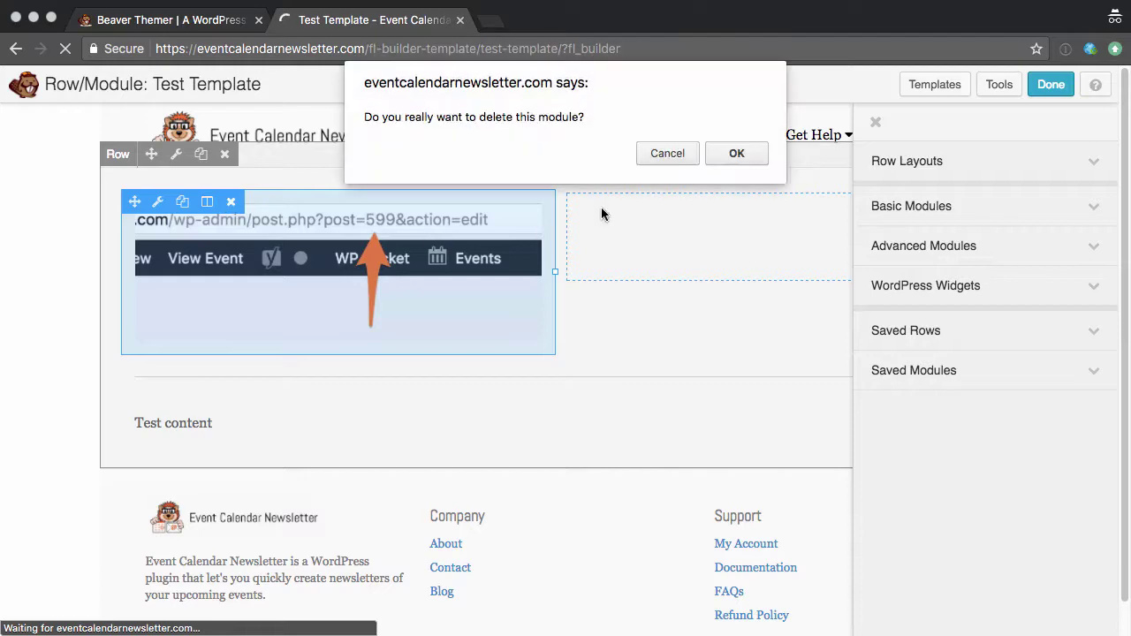
click(753, 162)
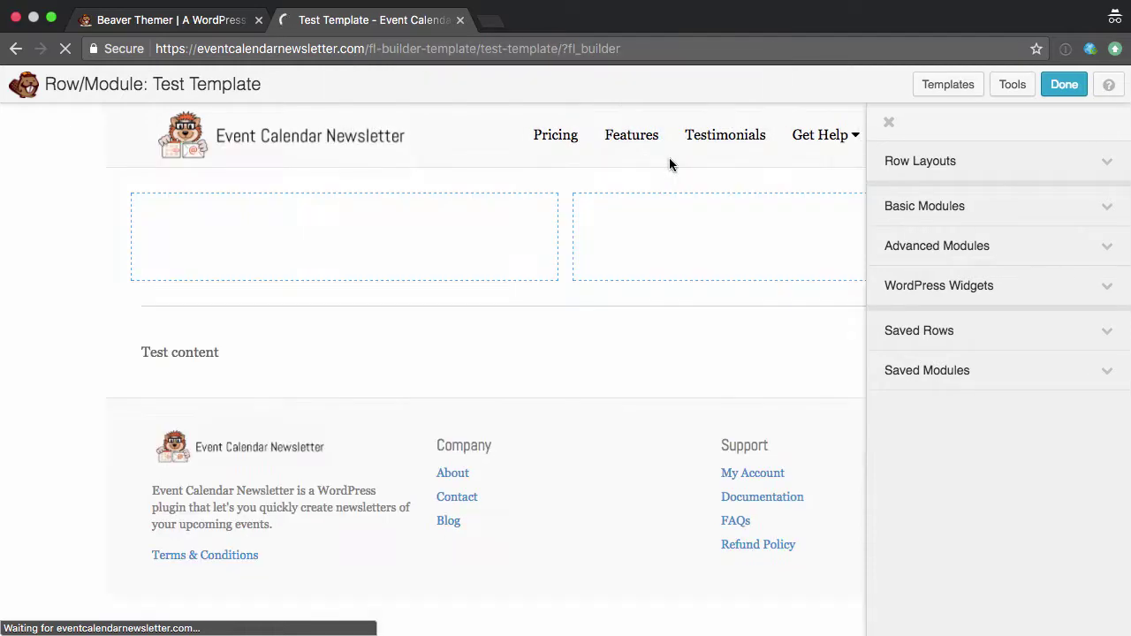
click(1069, 88)
click(545, 302)
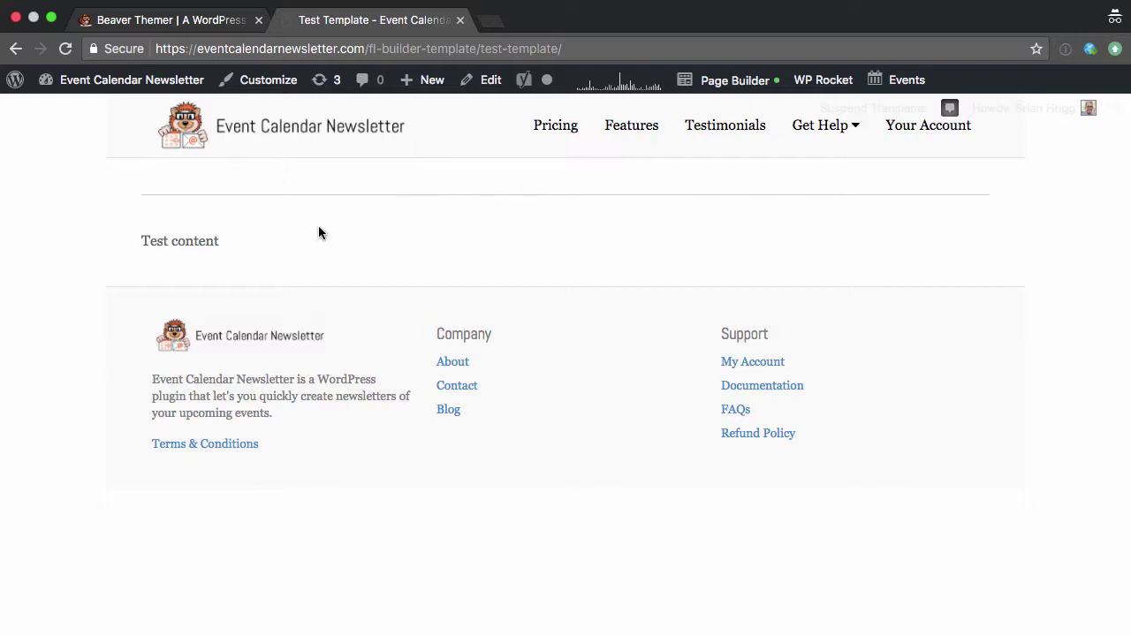
Load the post-4962 page, which still shows the photo, Click Here button and 'Test content edit'
drag(141, 240, 223, 242)
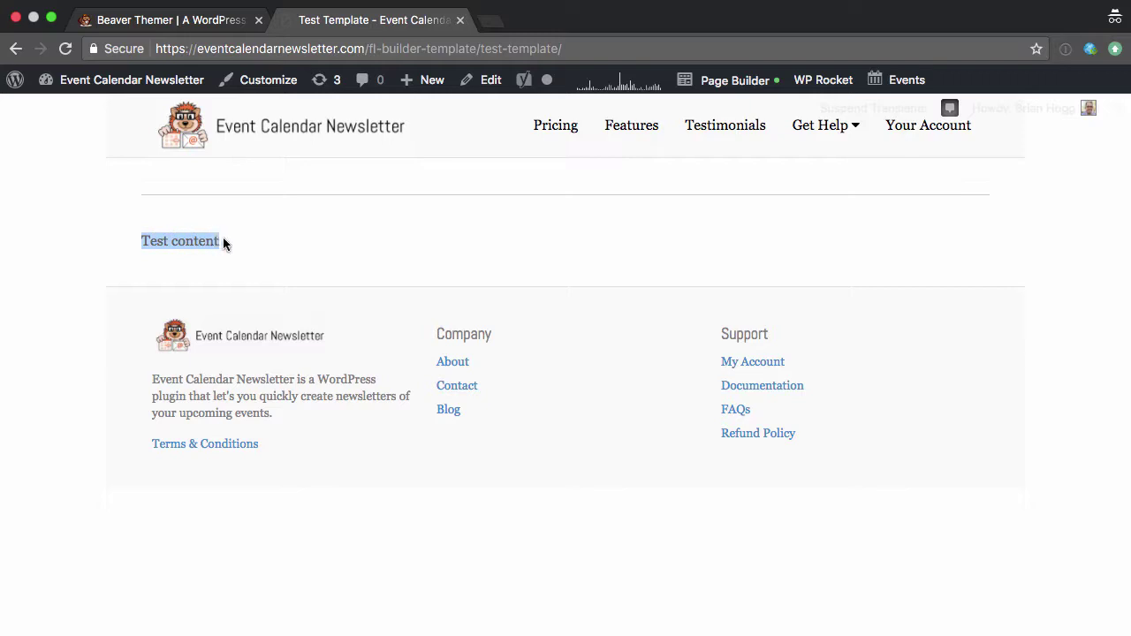
click(255, 240)
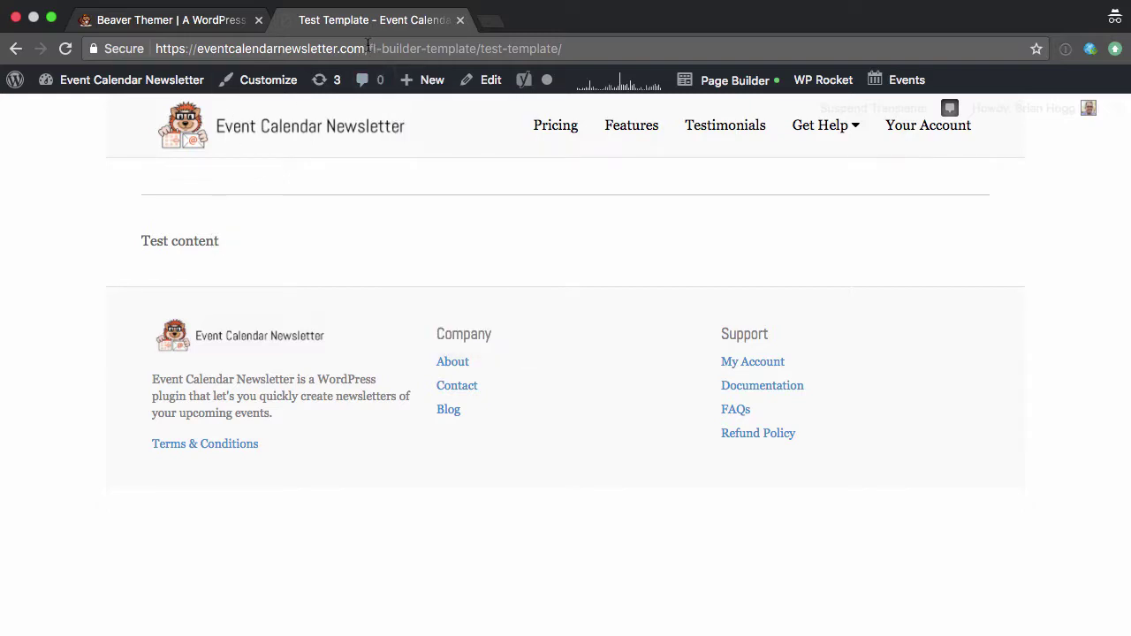
drag(368, 49, 586, 49)
text(post-)
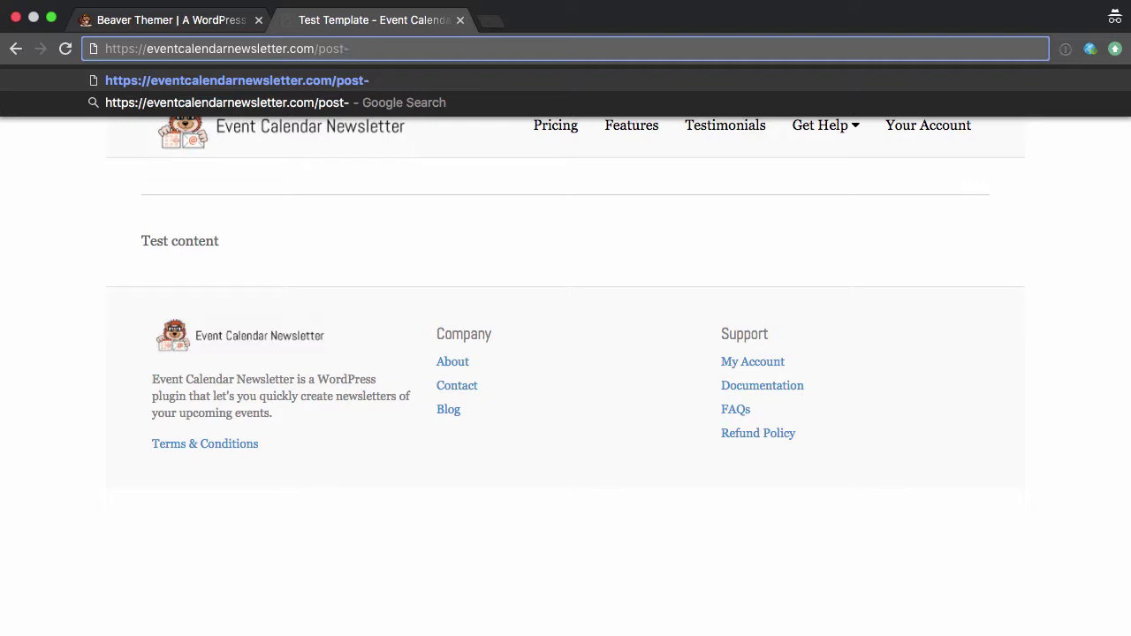
text(49)
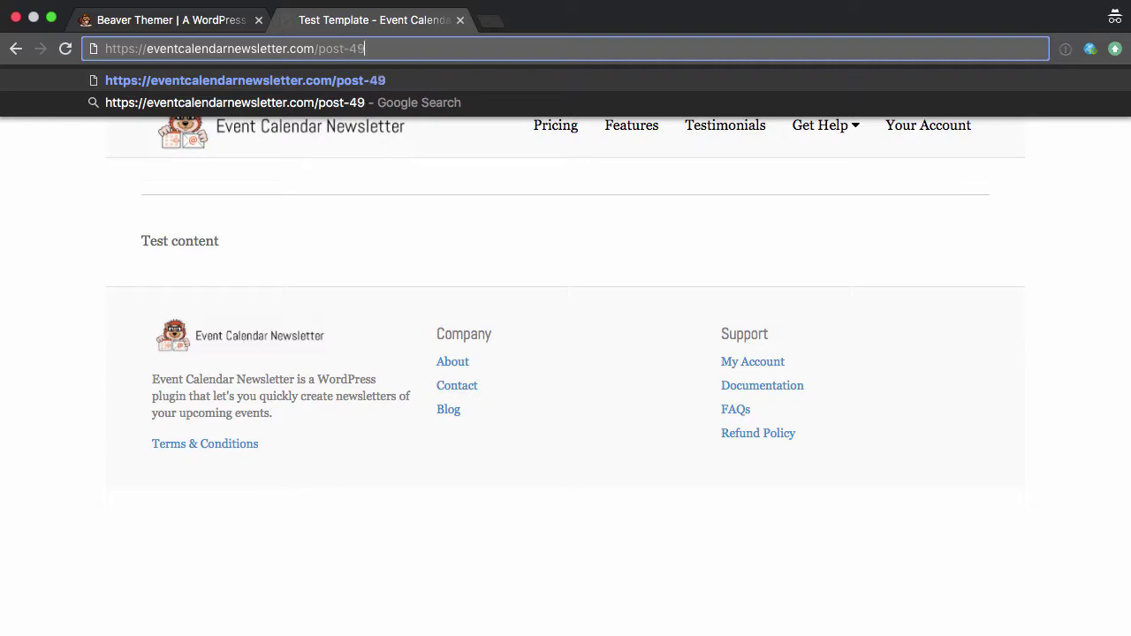
text(62)
key(Return)
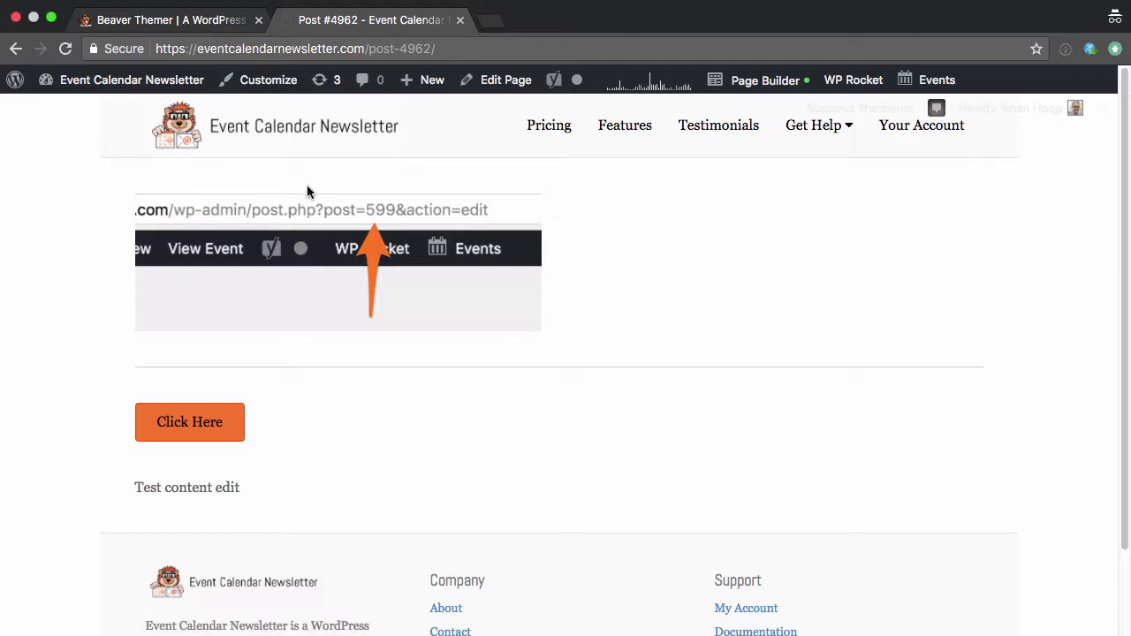
click(168, 20)
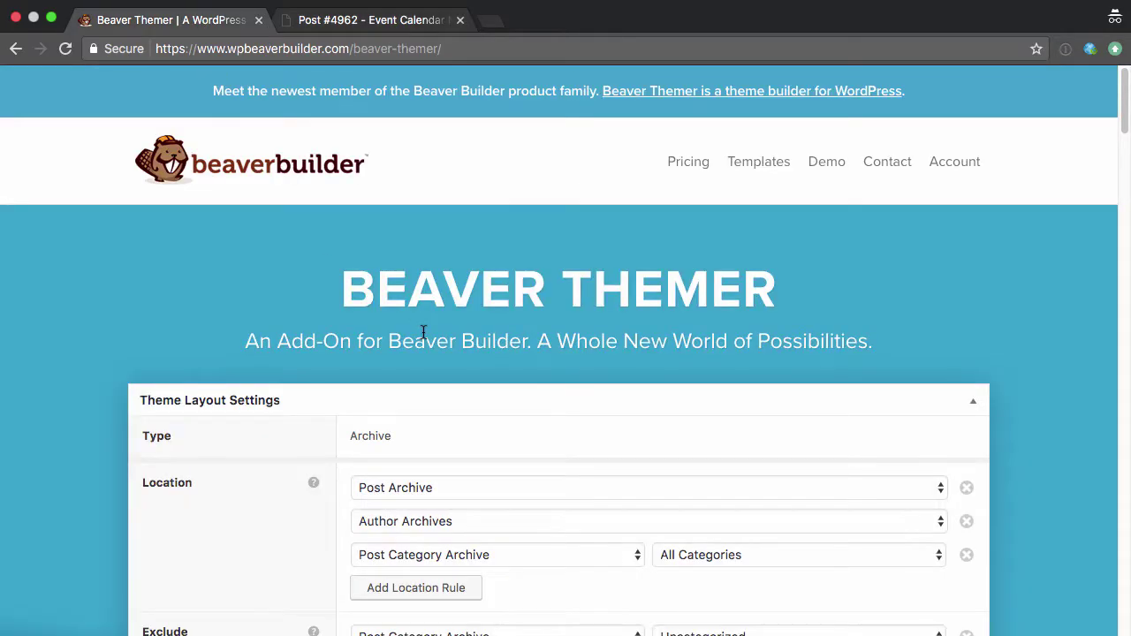
scroll(120, 341, down, 6)
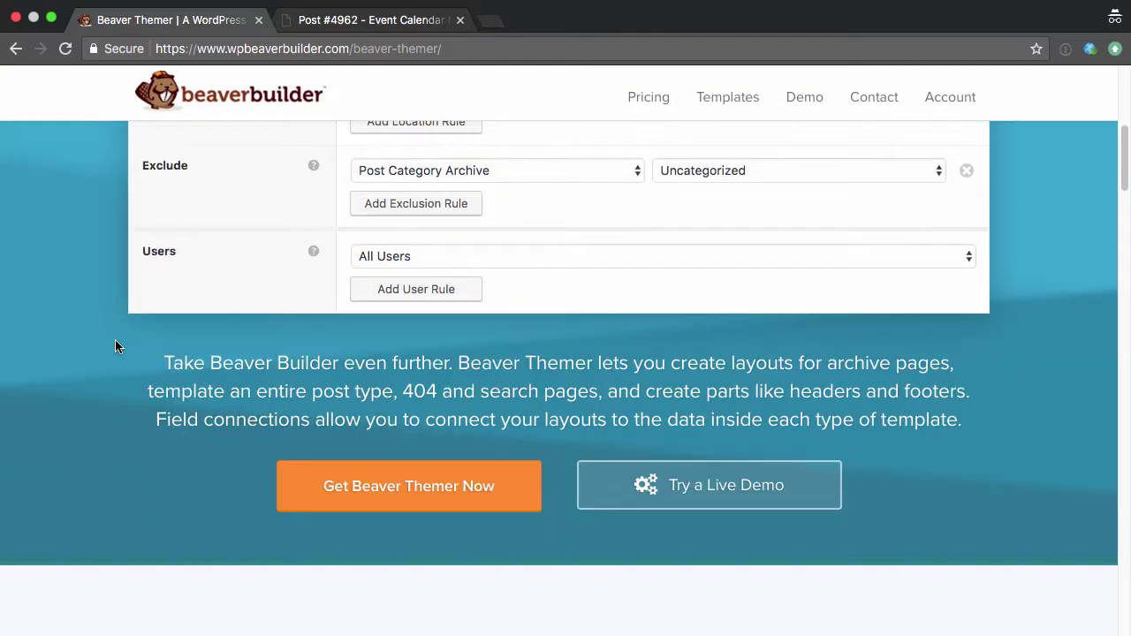
scroll(115, 344, down, 4)
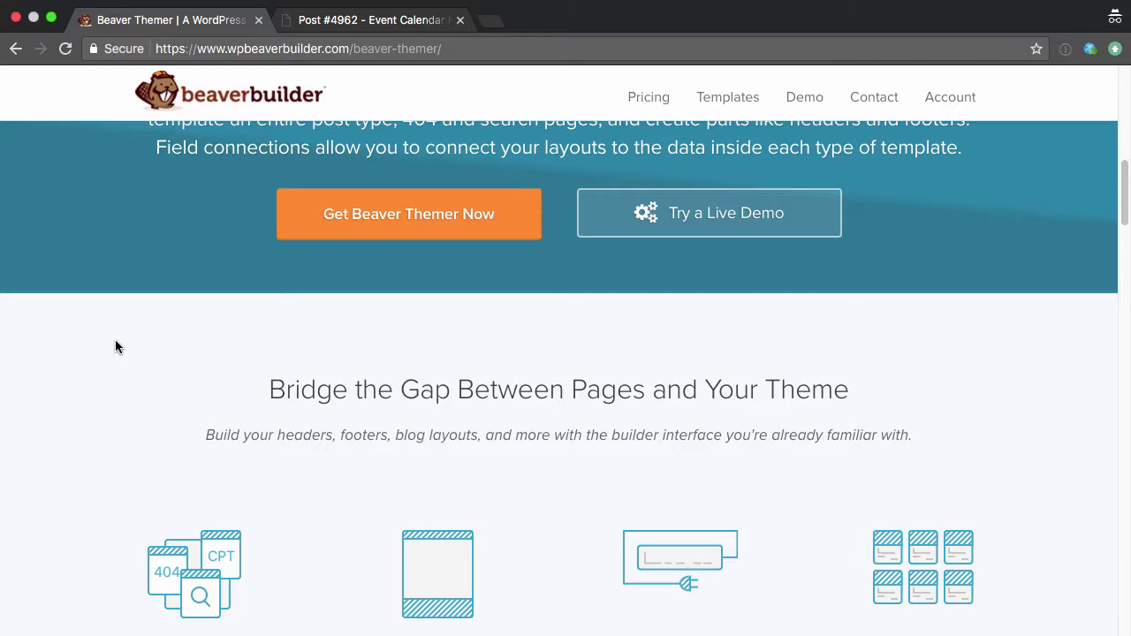
scroll(115, 346, down, 5)
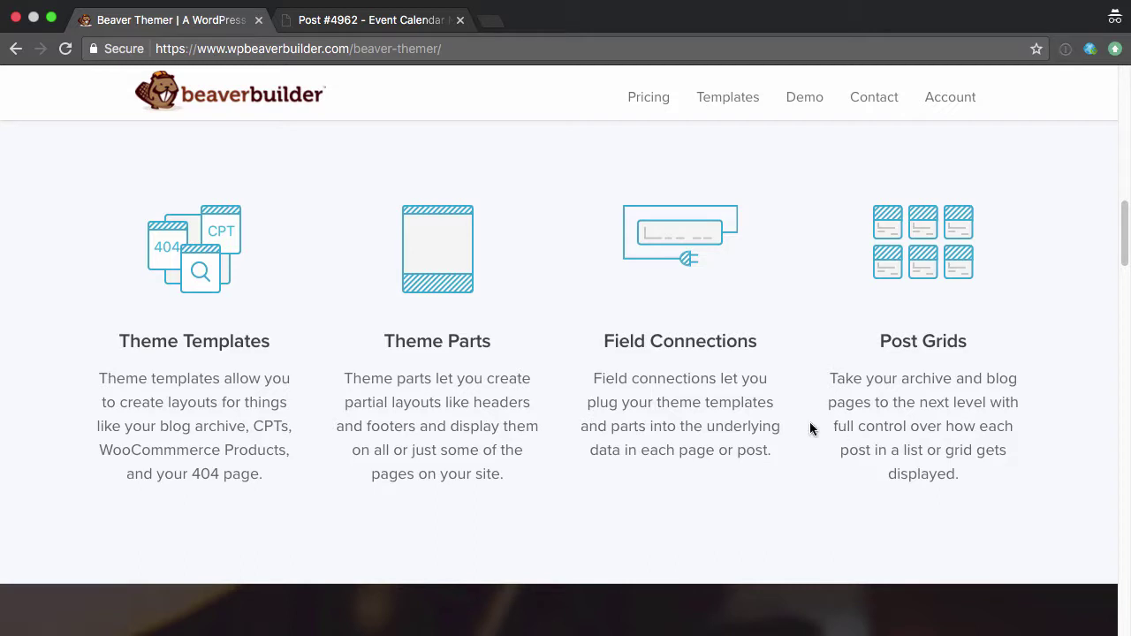
drag(777, 458, 596, 362)
click(597, 364)
scroll(598, 378, down, 5)
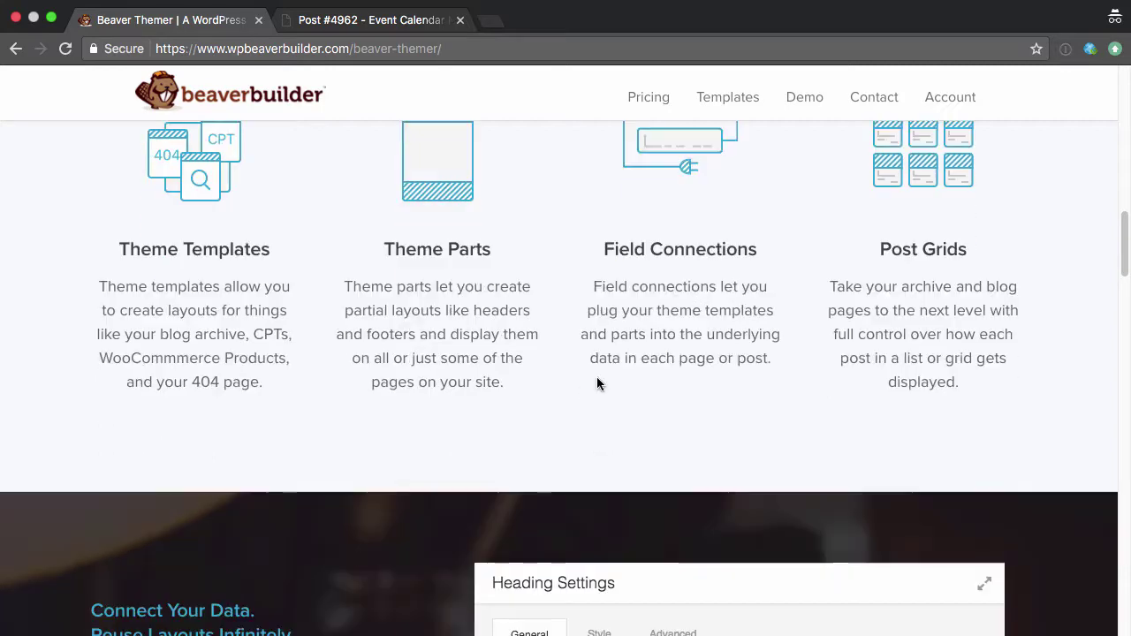
scroll(447, 415, down, 2)
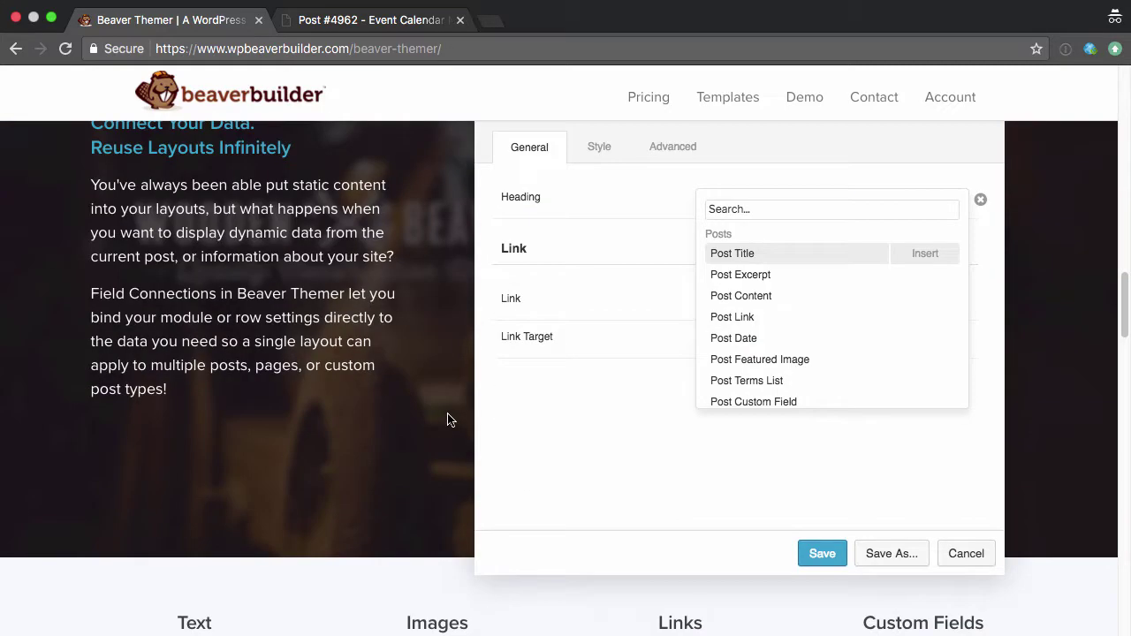
scroll(448, 419, down, 4)
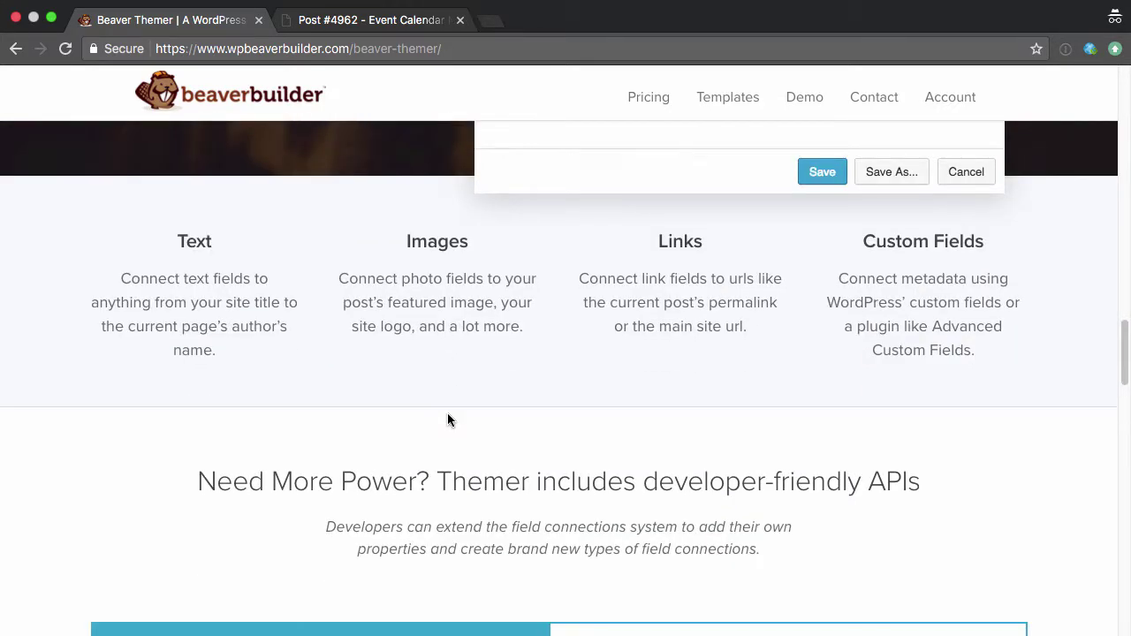
scroll(447, 420, down, 10)
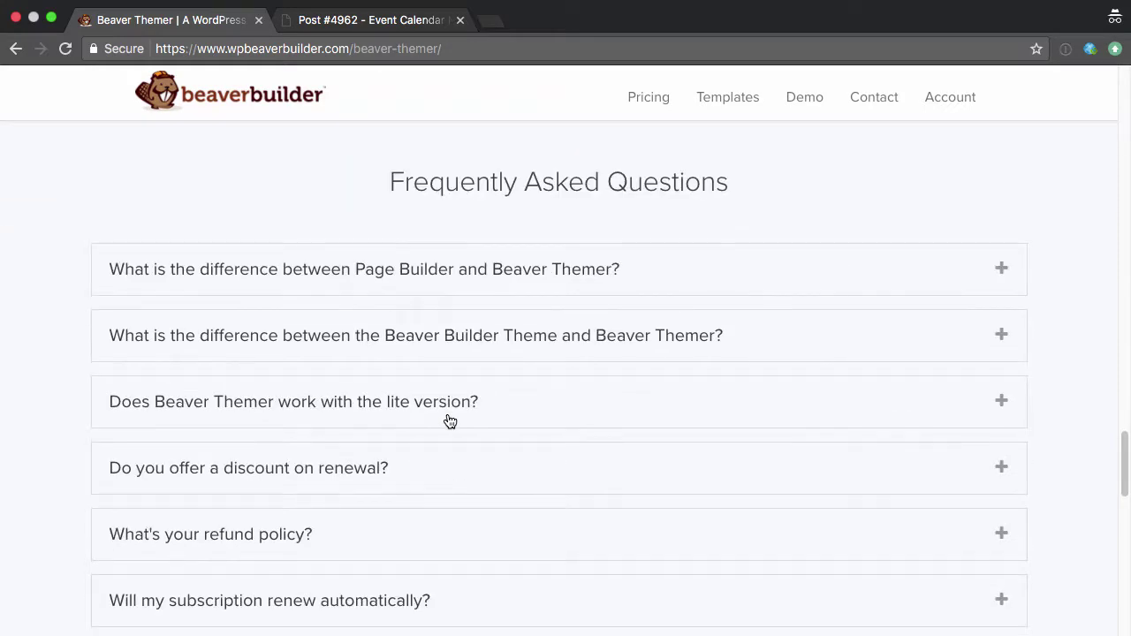
scroll(449, 421, down, 4)
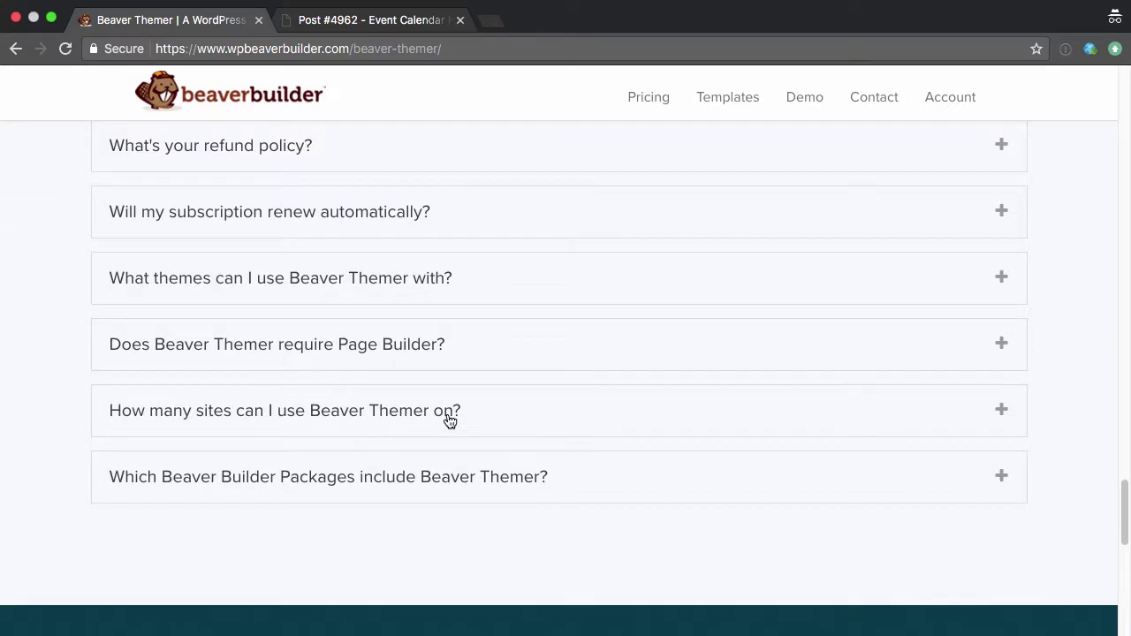
scroll(48, 422, up, 18)
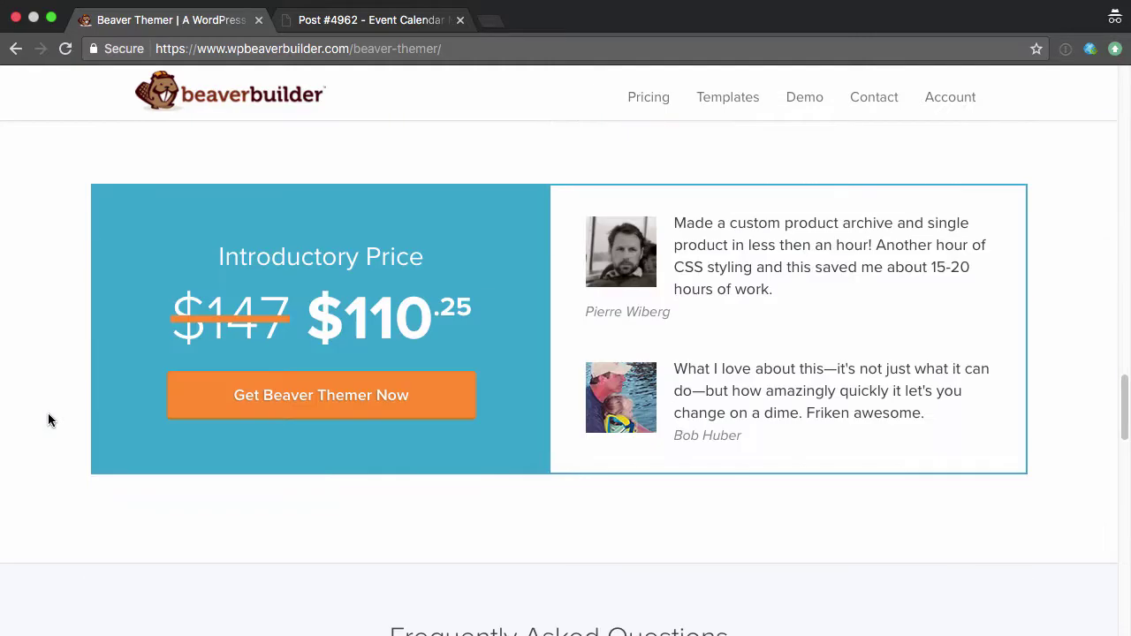
scroll(47, 420, up, 10)
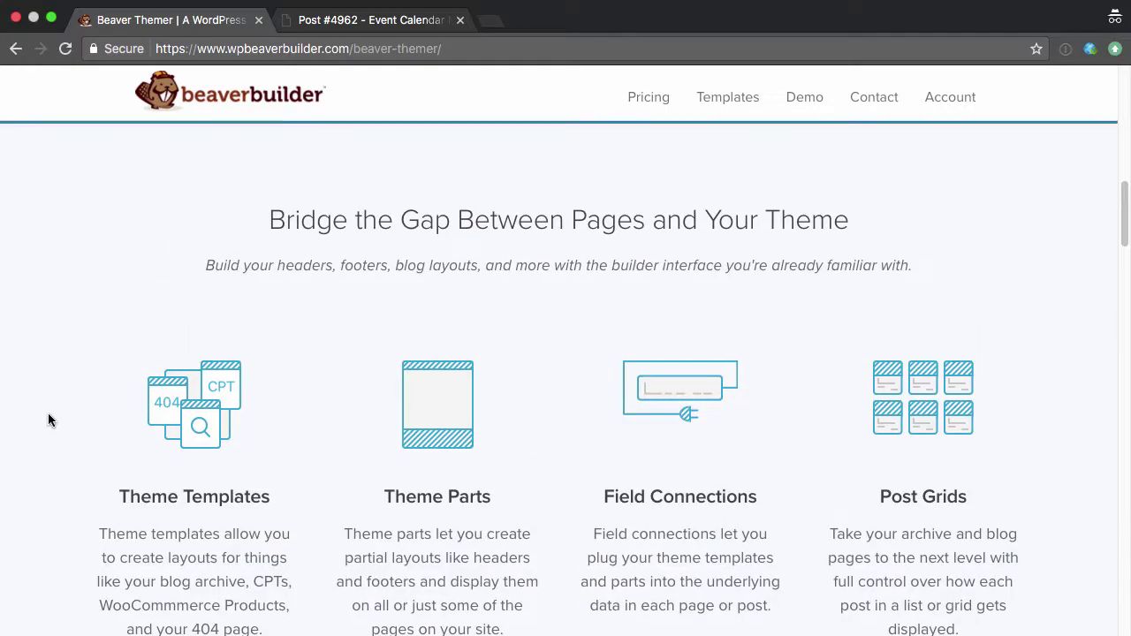
scroll(47, 420, up, 1)
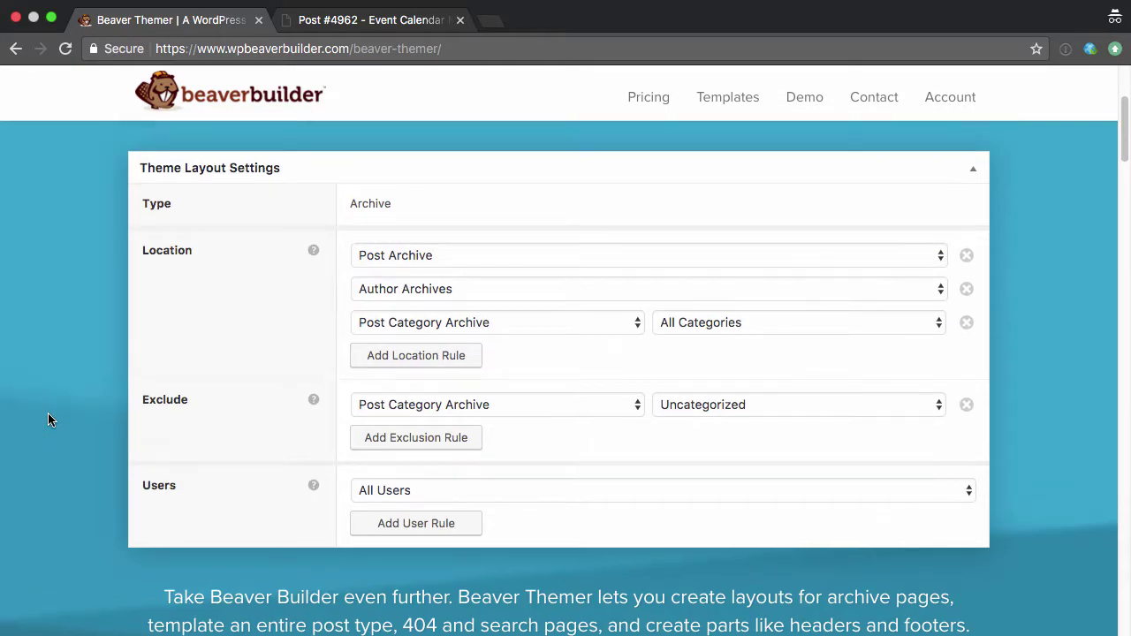
click(345, 25)
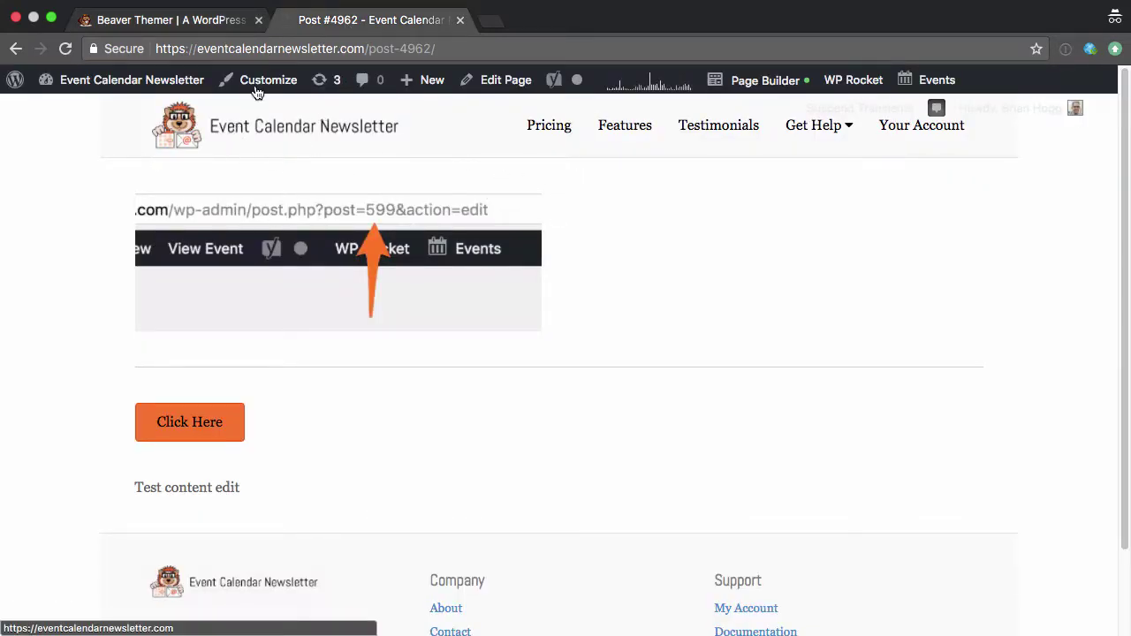
Return via the Back-button history to the Test Template's Edit Template admin screen
right_click(16, 49)
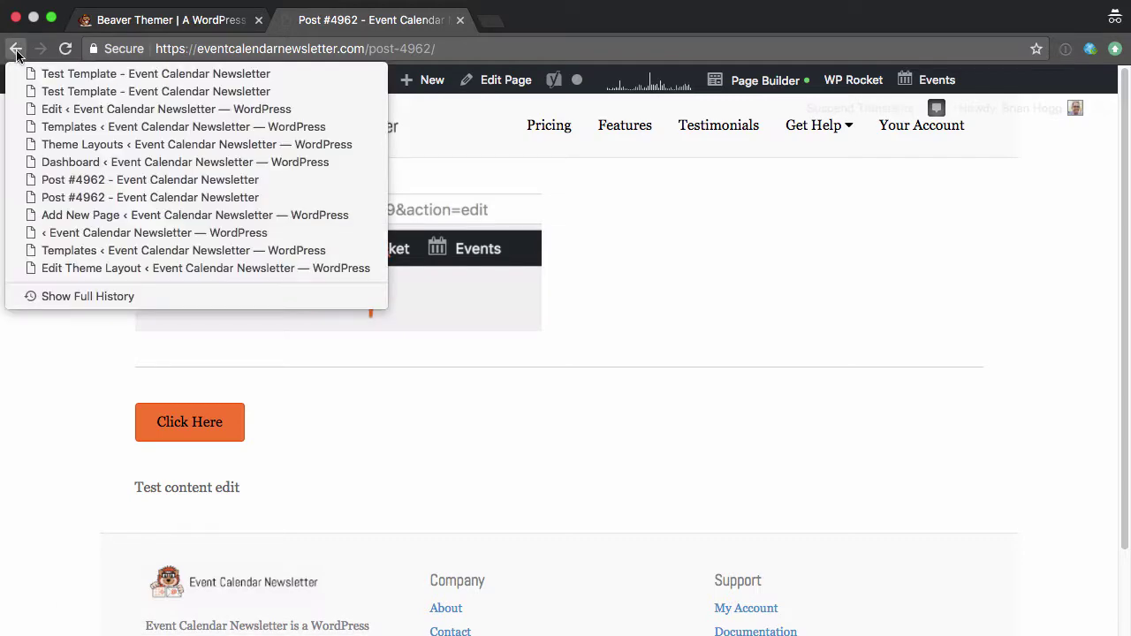
click(55, 92)
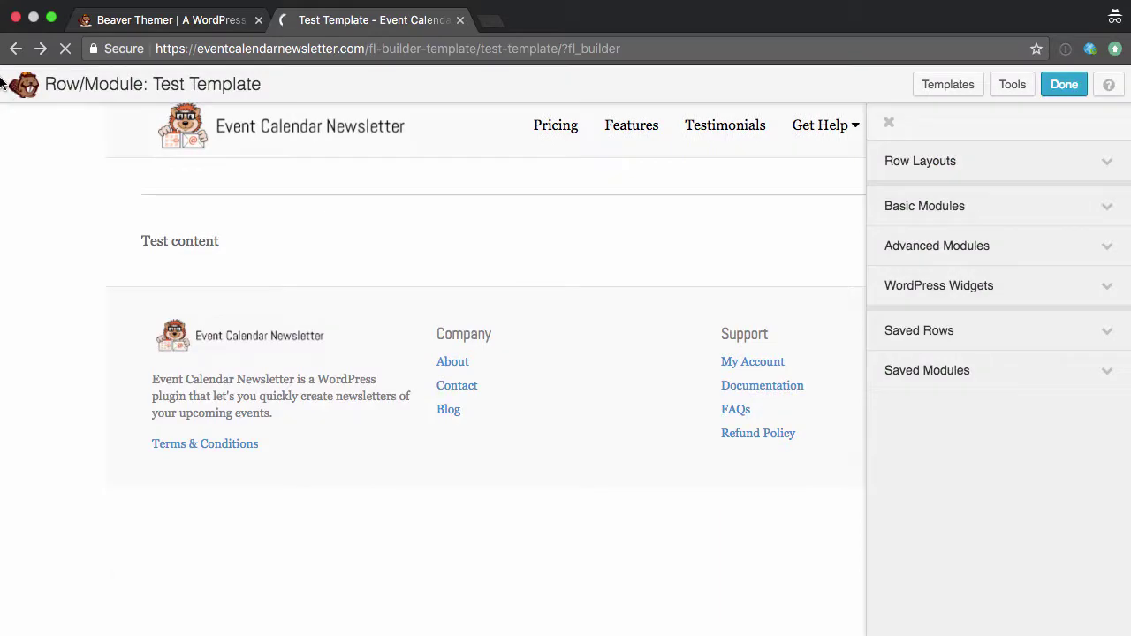
scroll(63, 478, down, 3)
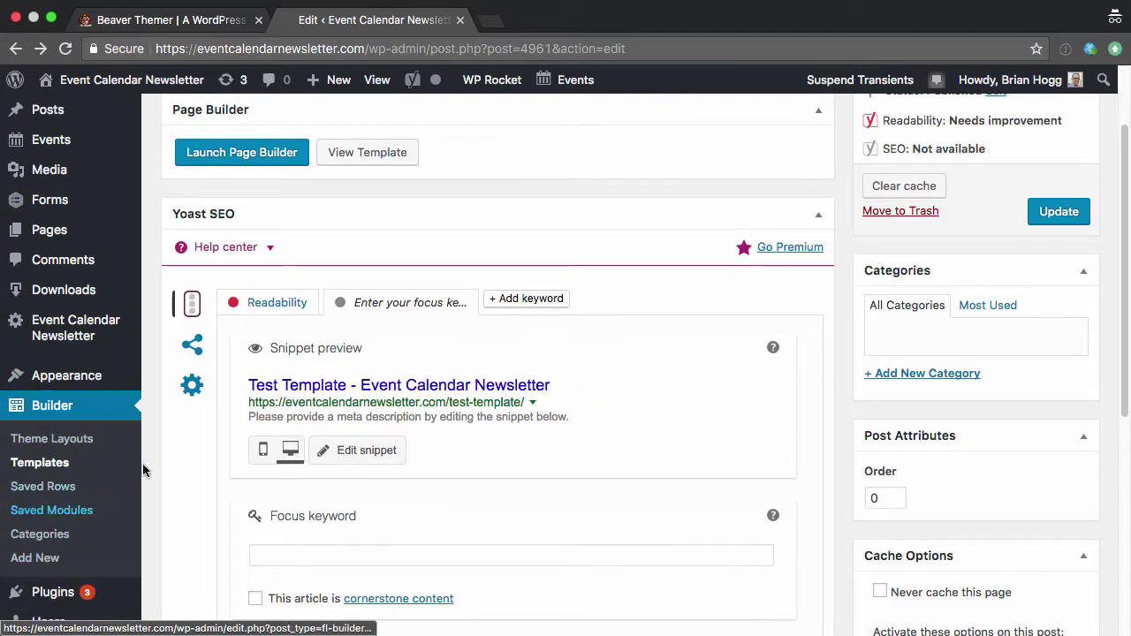
scroll(840, 353, down, 5)
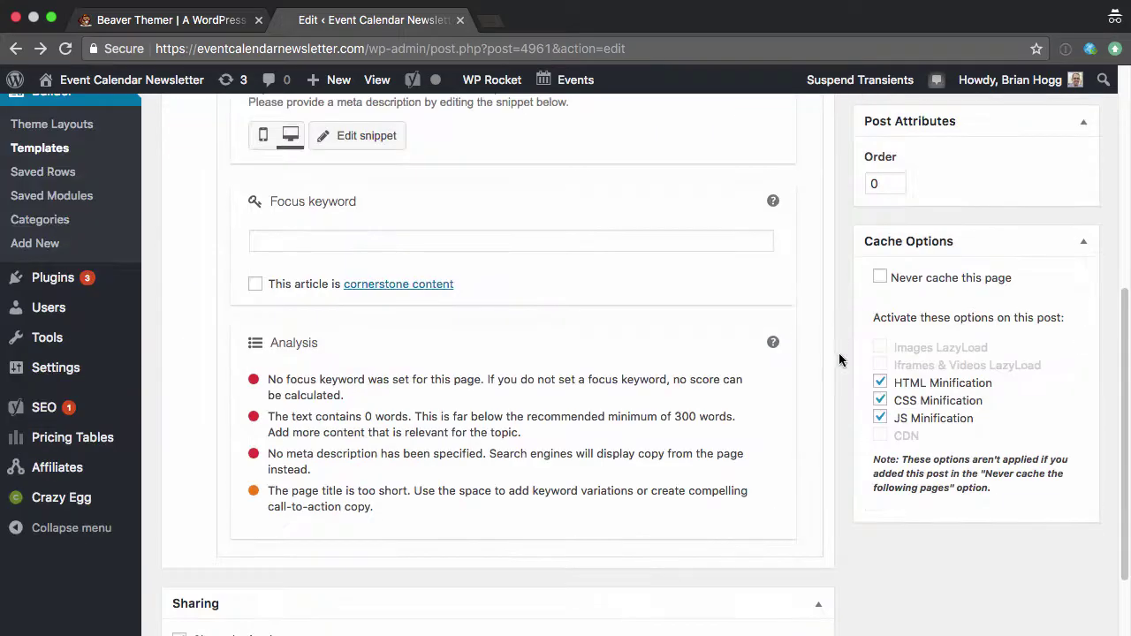
scroll(844, 367, up, 10)
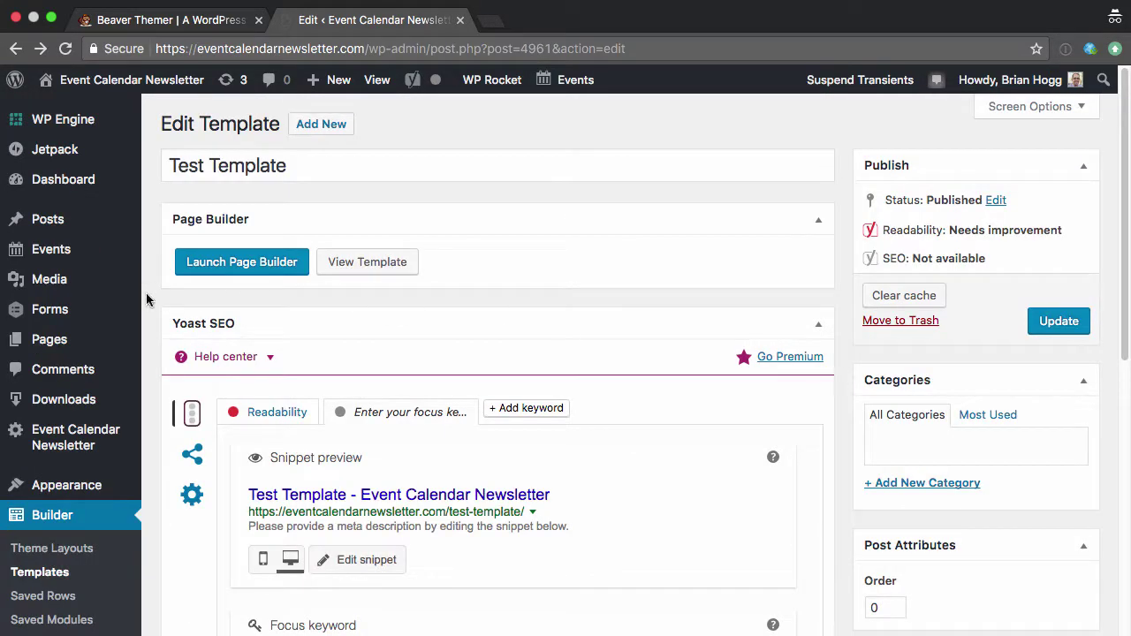
scroll(110, 406, down, 3)
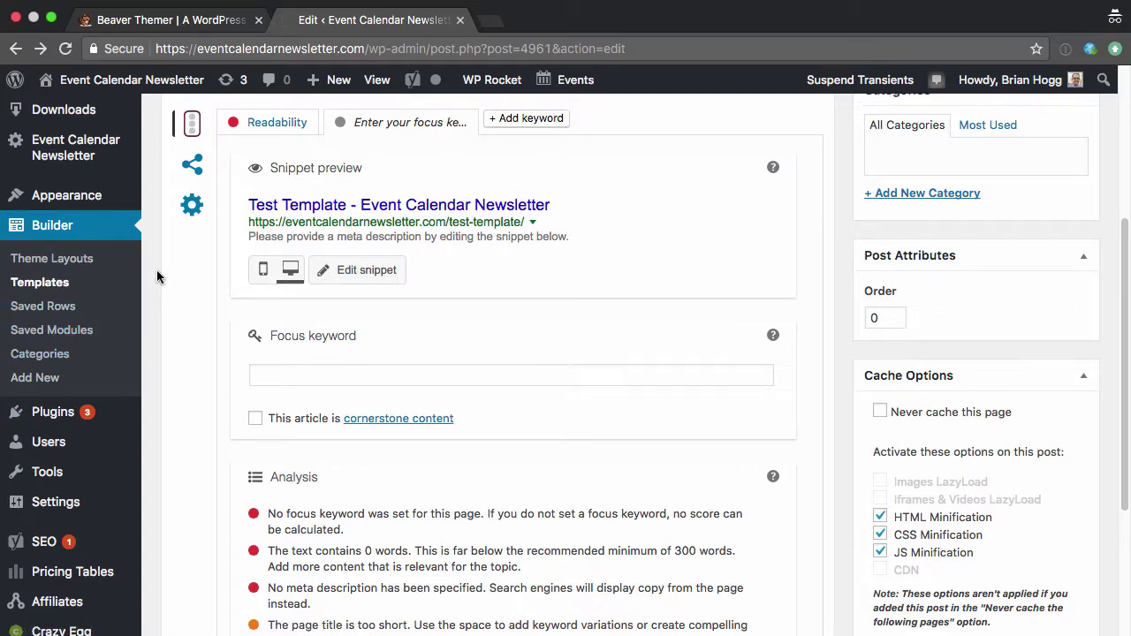
scroll(157, 277, up, 3)
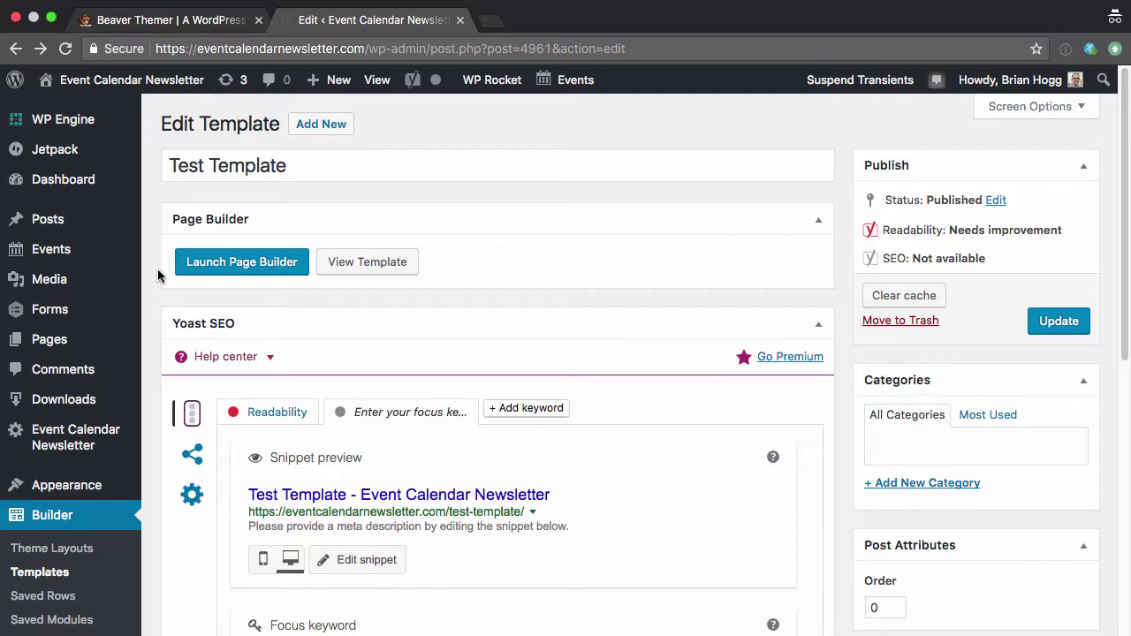